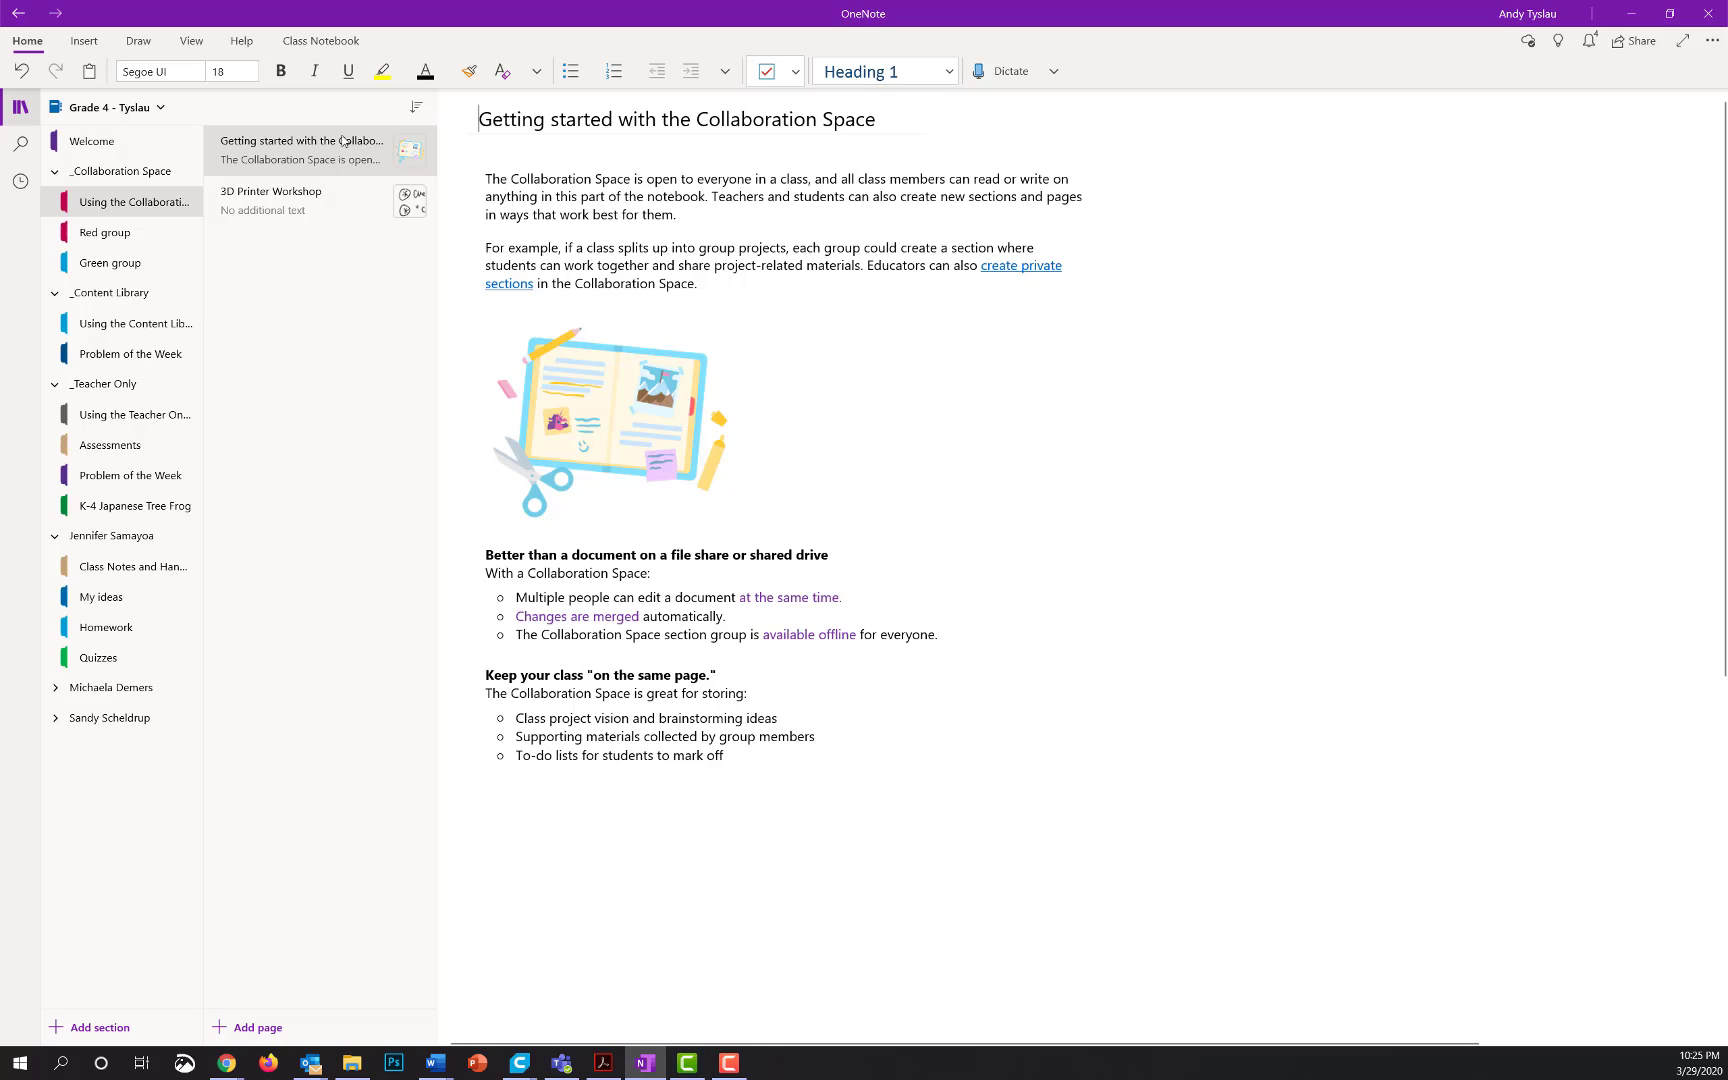
Delete the audio recording container overlapping the handwritten notes on the Collaboration Space's 3D Printer Workshop page.
click(281, 195)
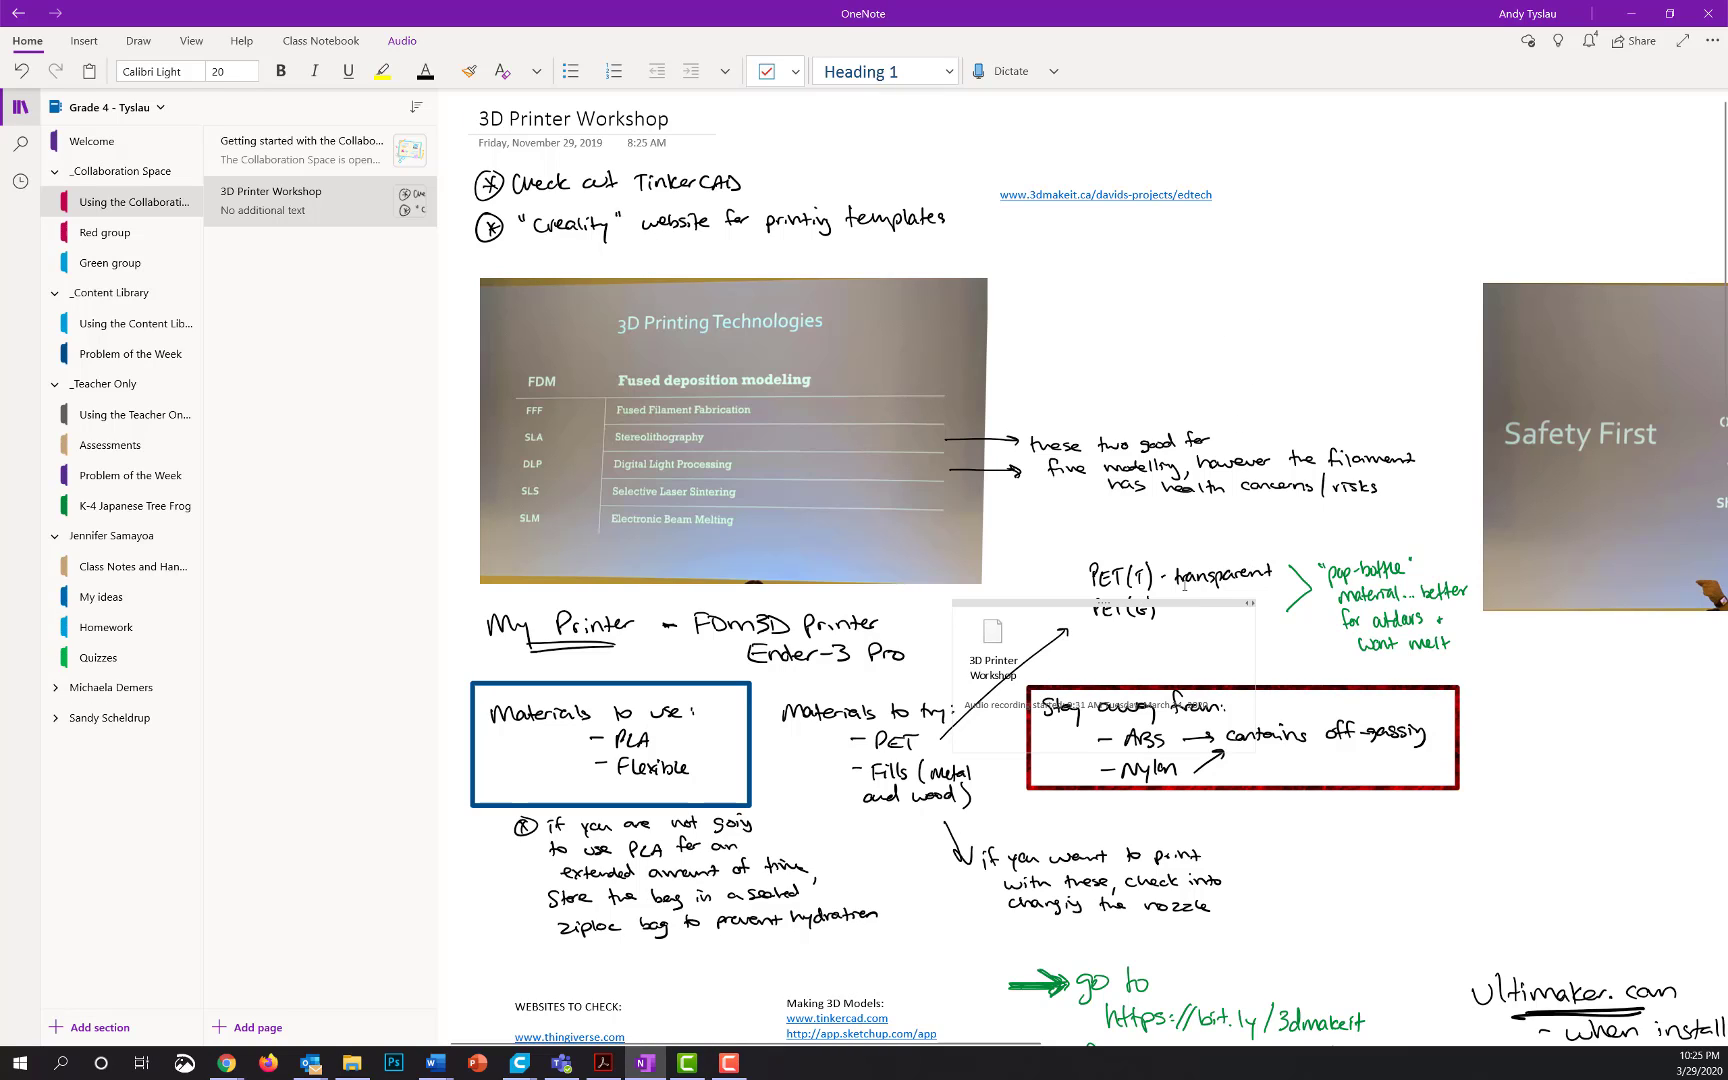
right_click(1032, 602)
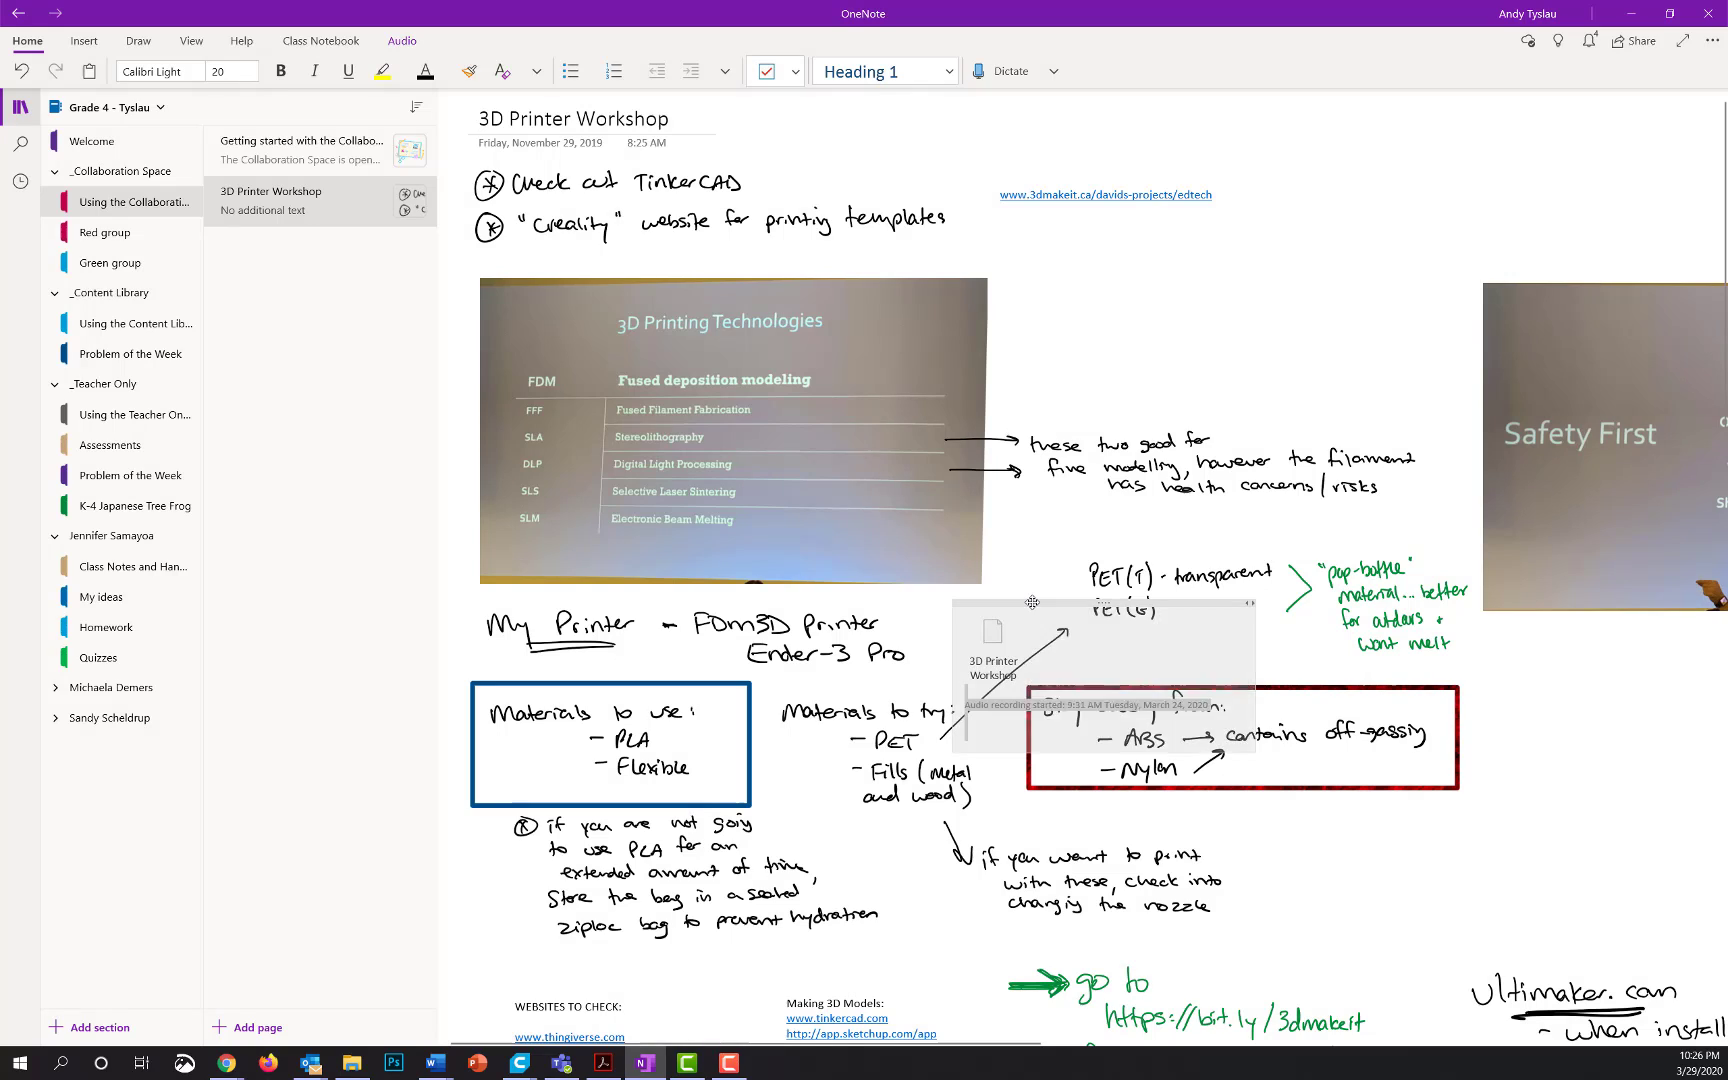
click(1090, 715)
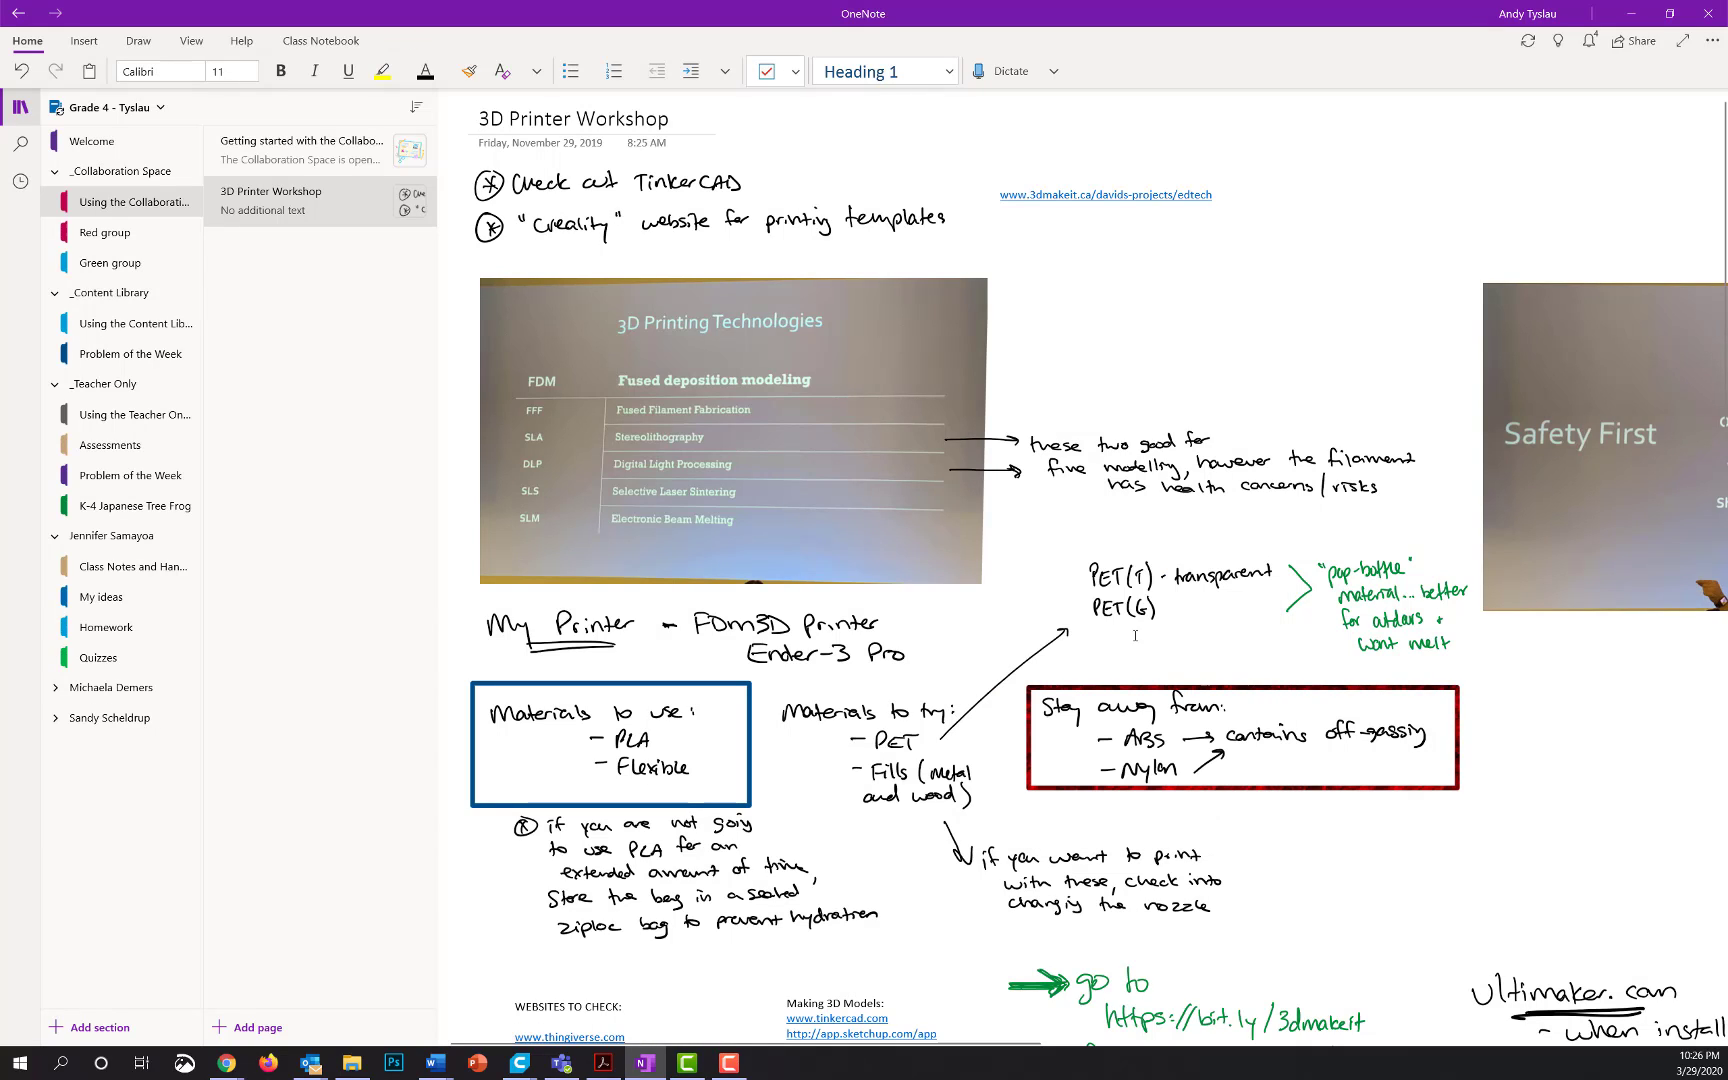
Compare the tangram pages in the Red group and Green group sections of the Collaboration Space.
click(148, 236)
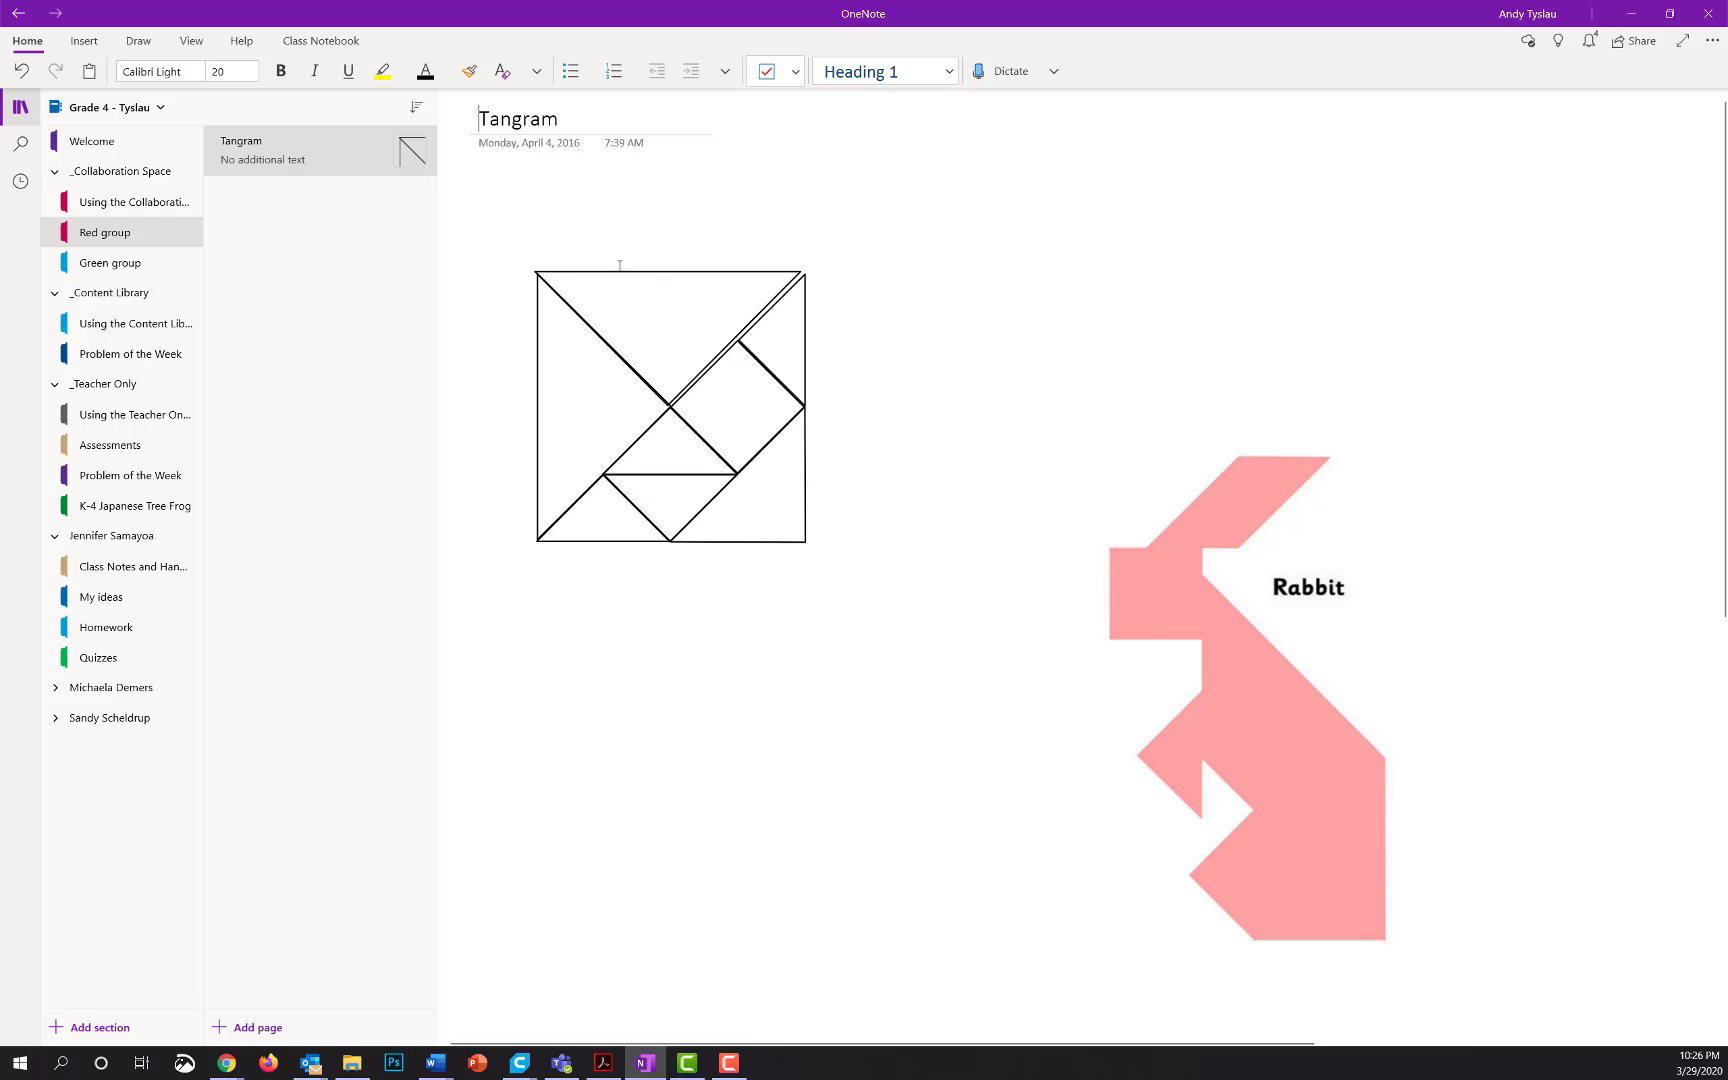
click(125, 268)
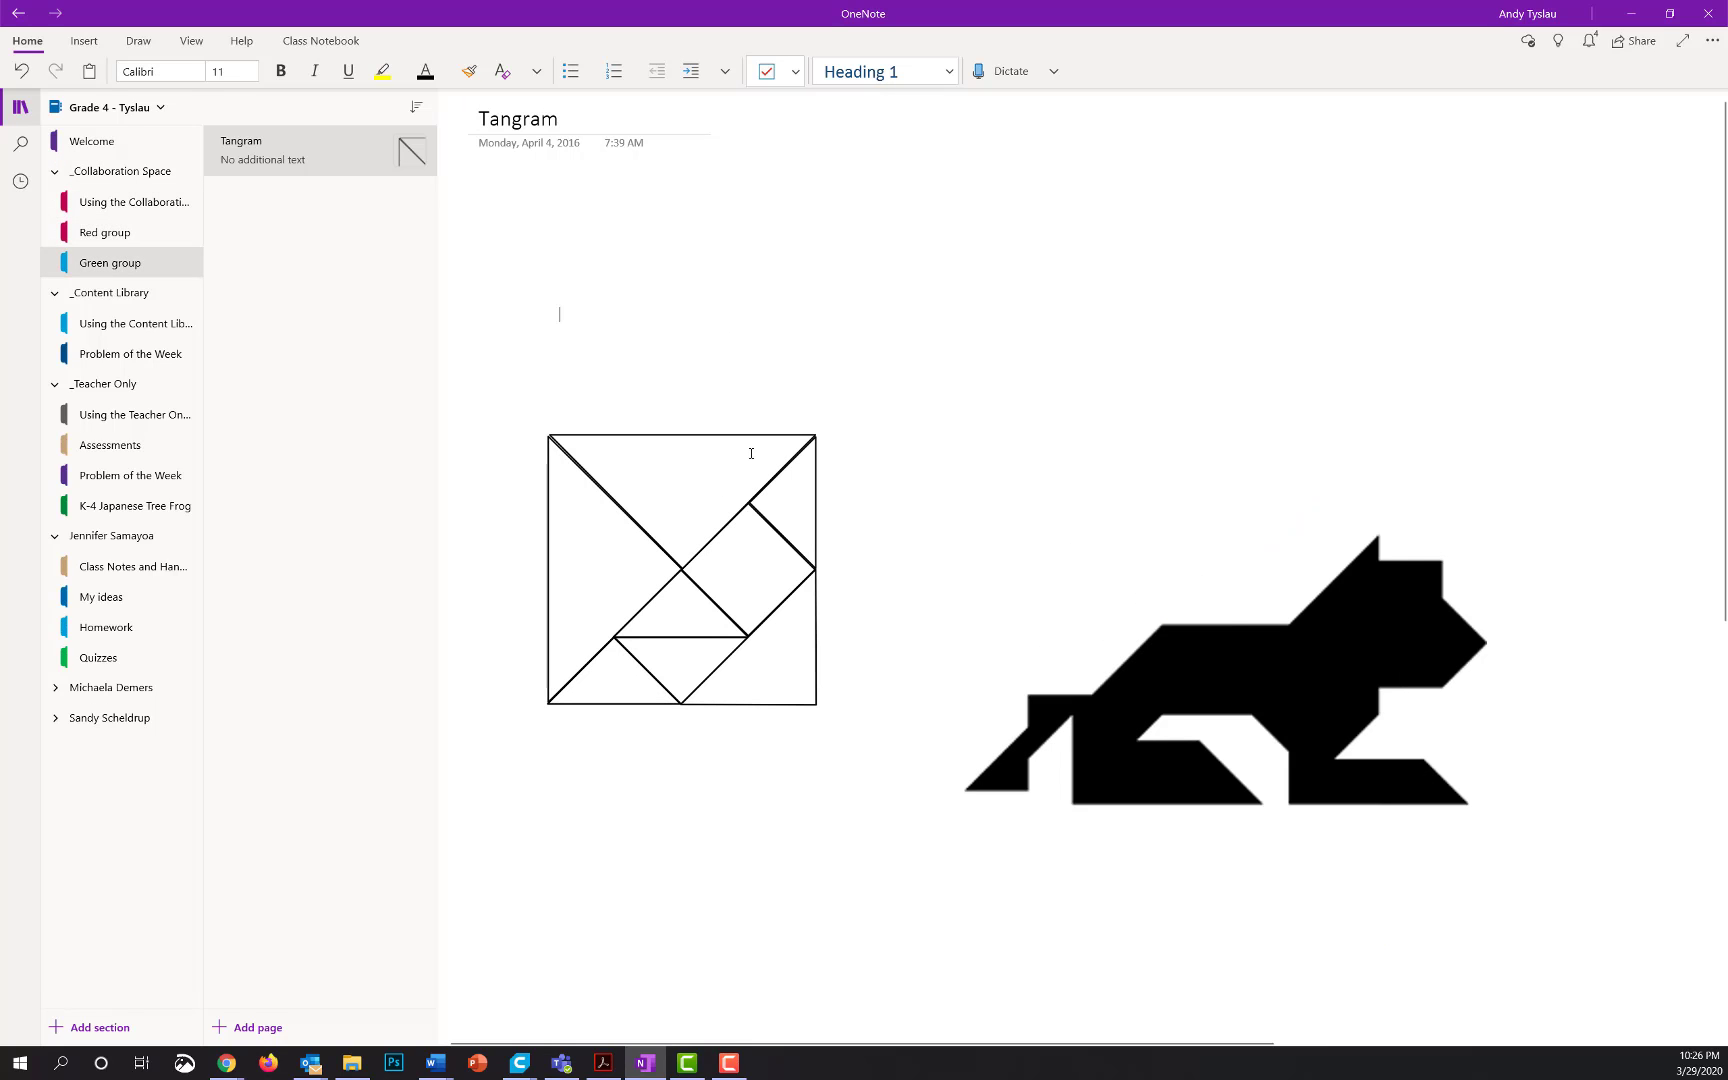
click(132, 240)
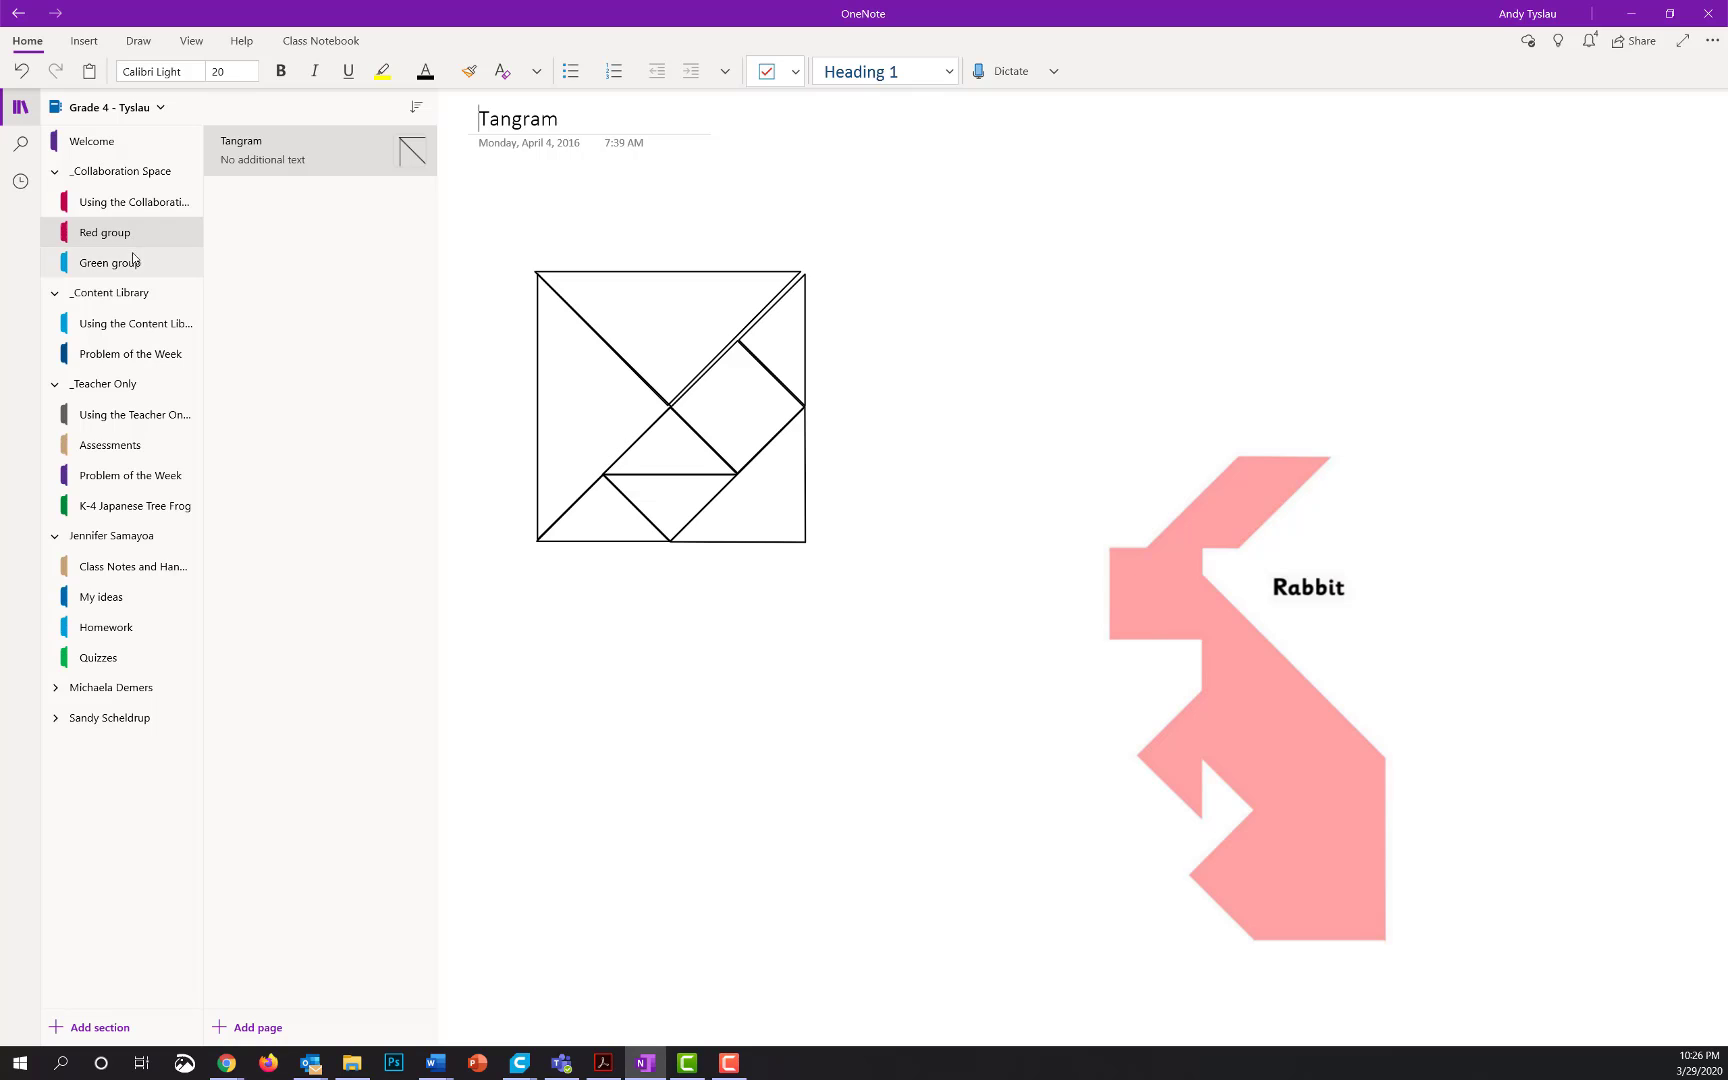
Review the notebook's Collaboration Space section permissions in the web notebook manager, then return to OneNote.
click(309, 43)
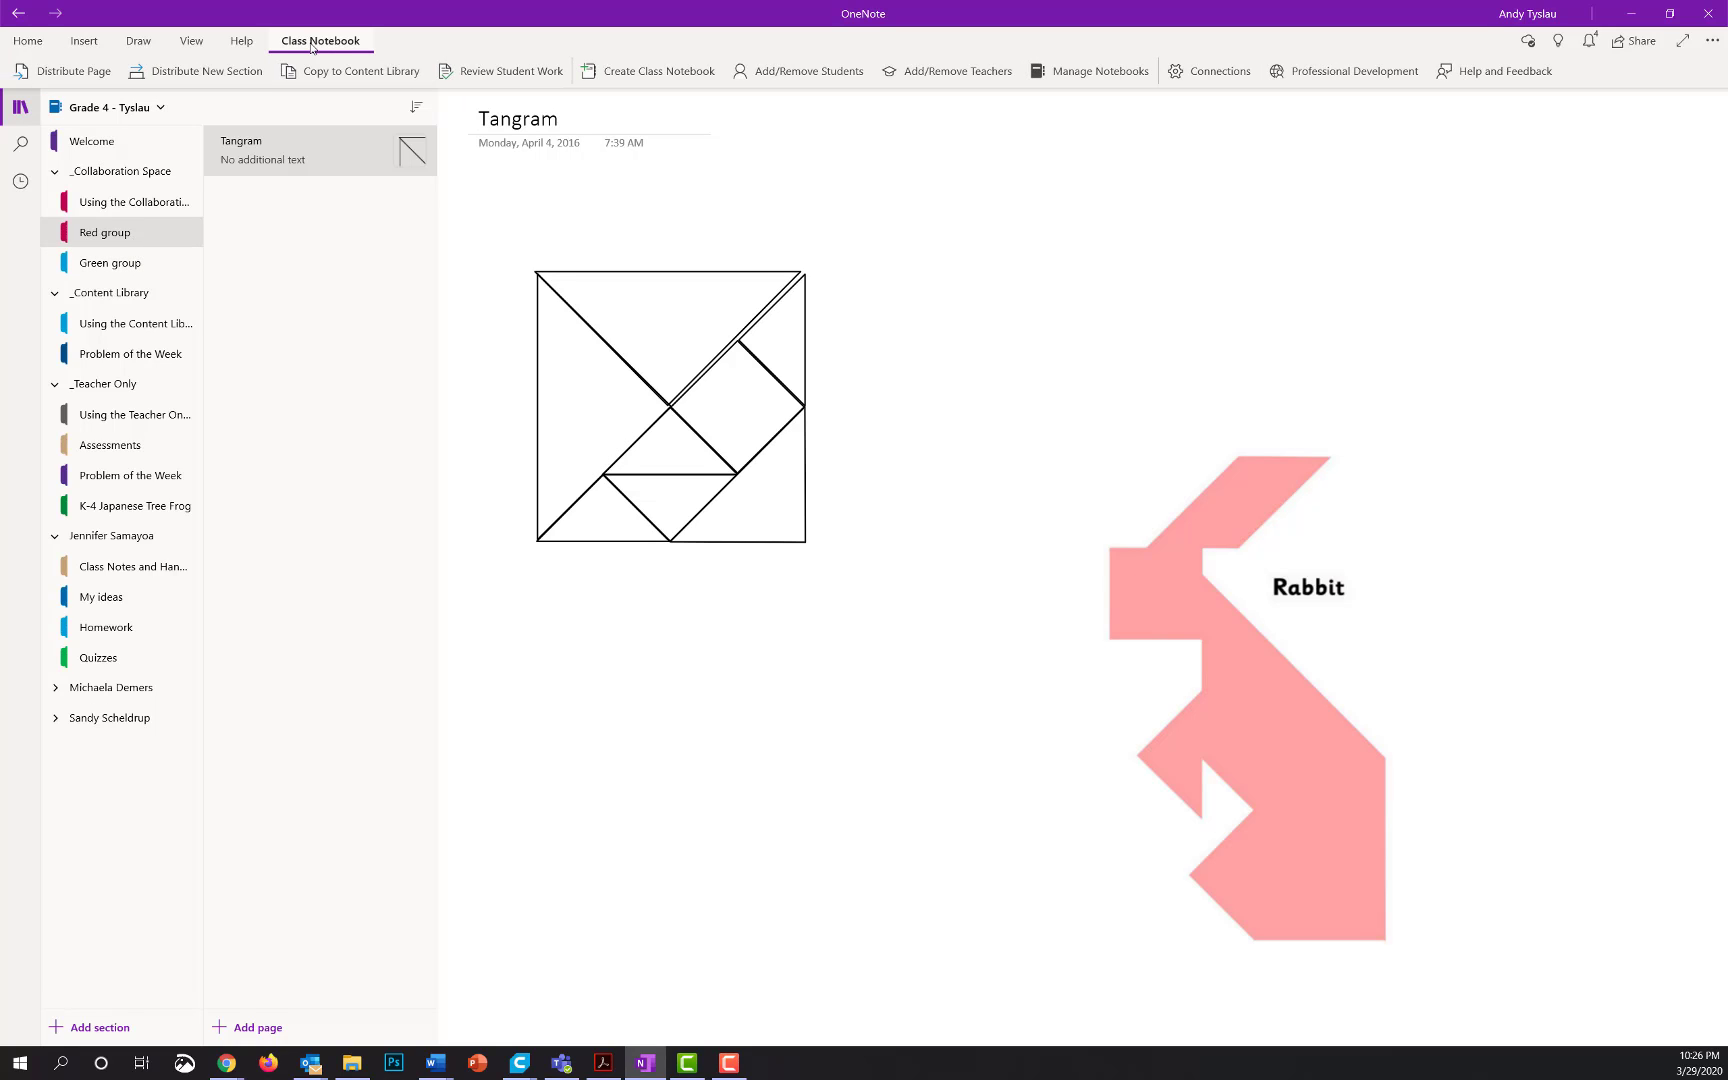
click(1073, 71)
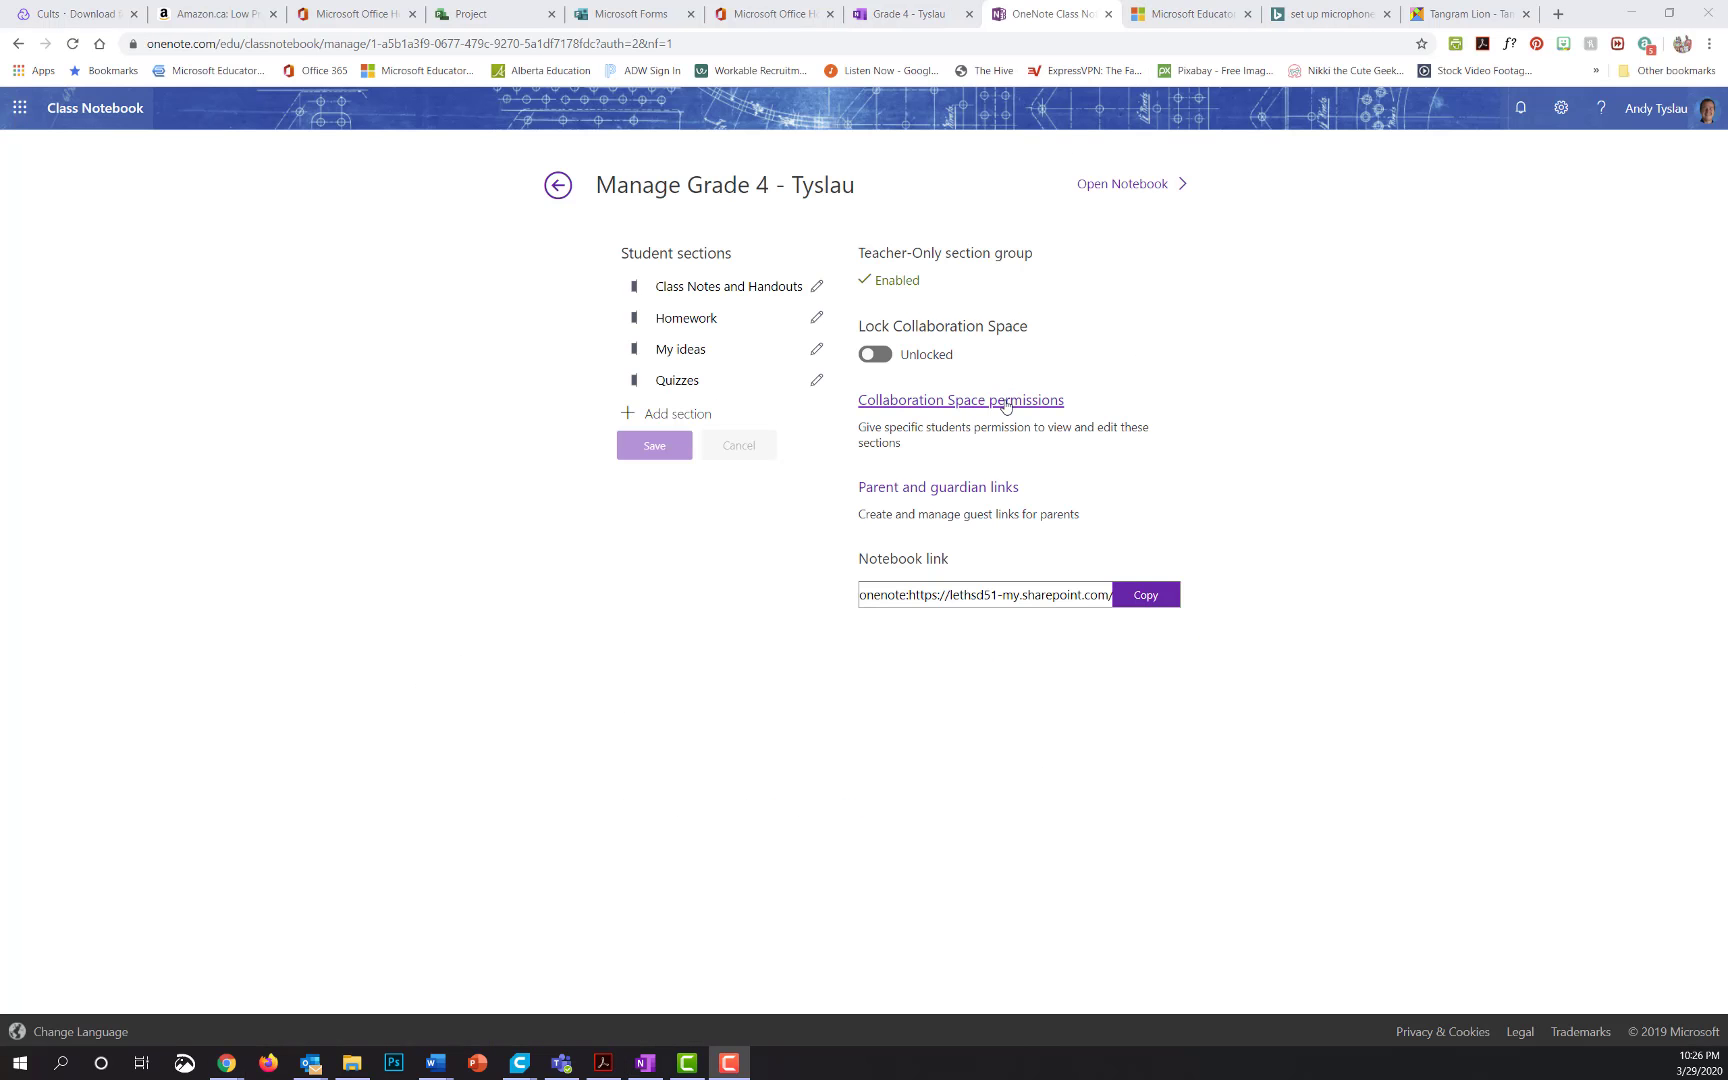
click(1005, 402)
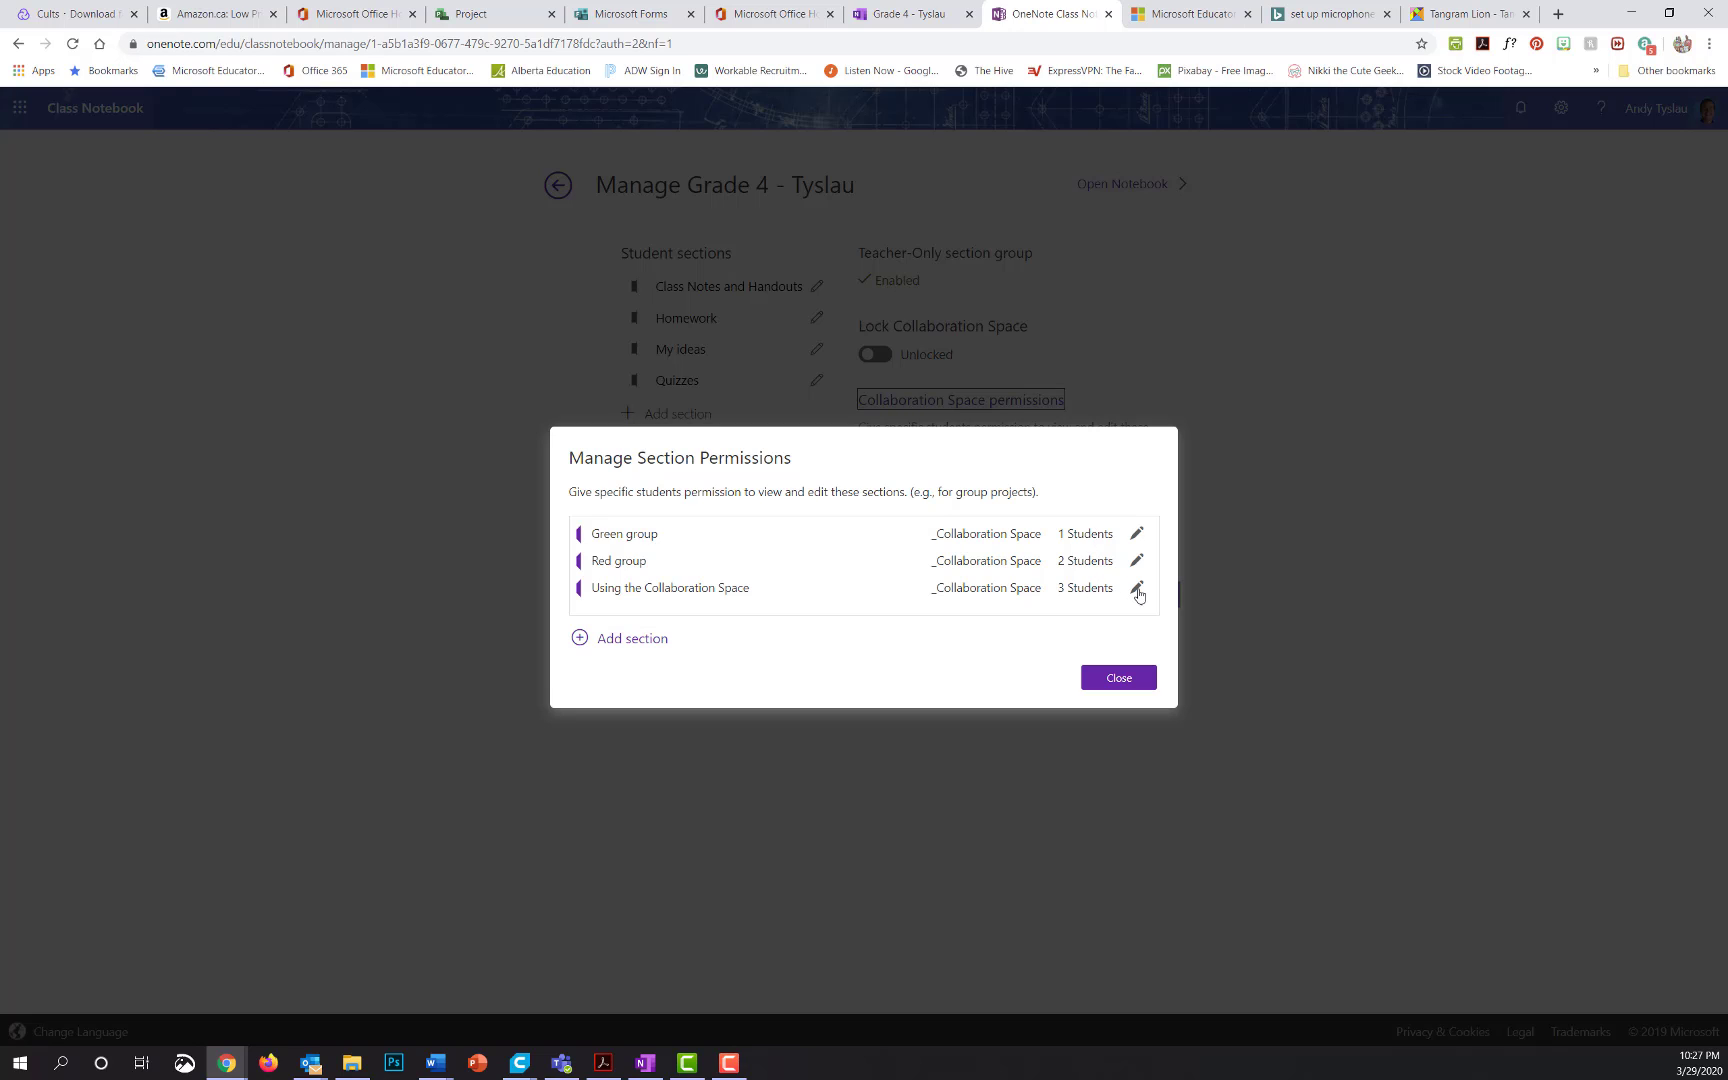
click(1118, 680)
click(646, 1066)
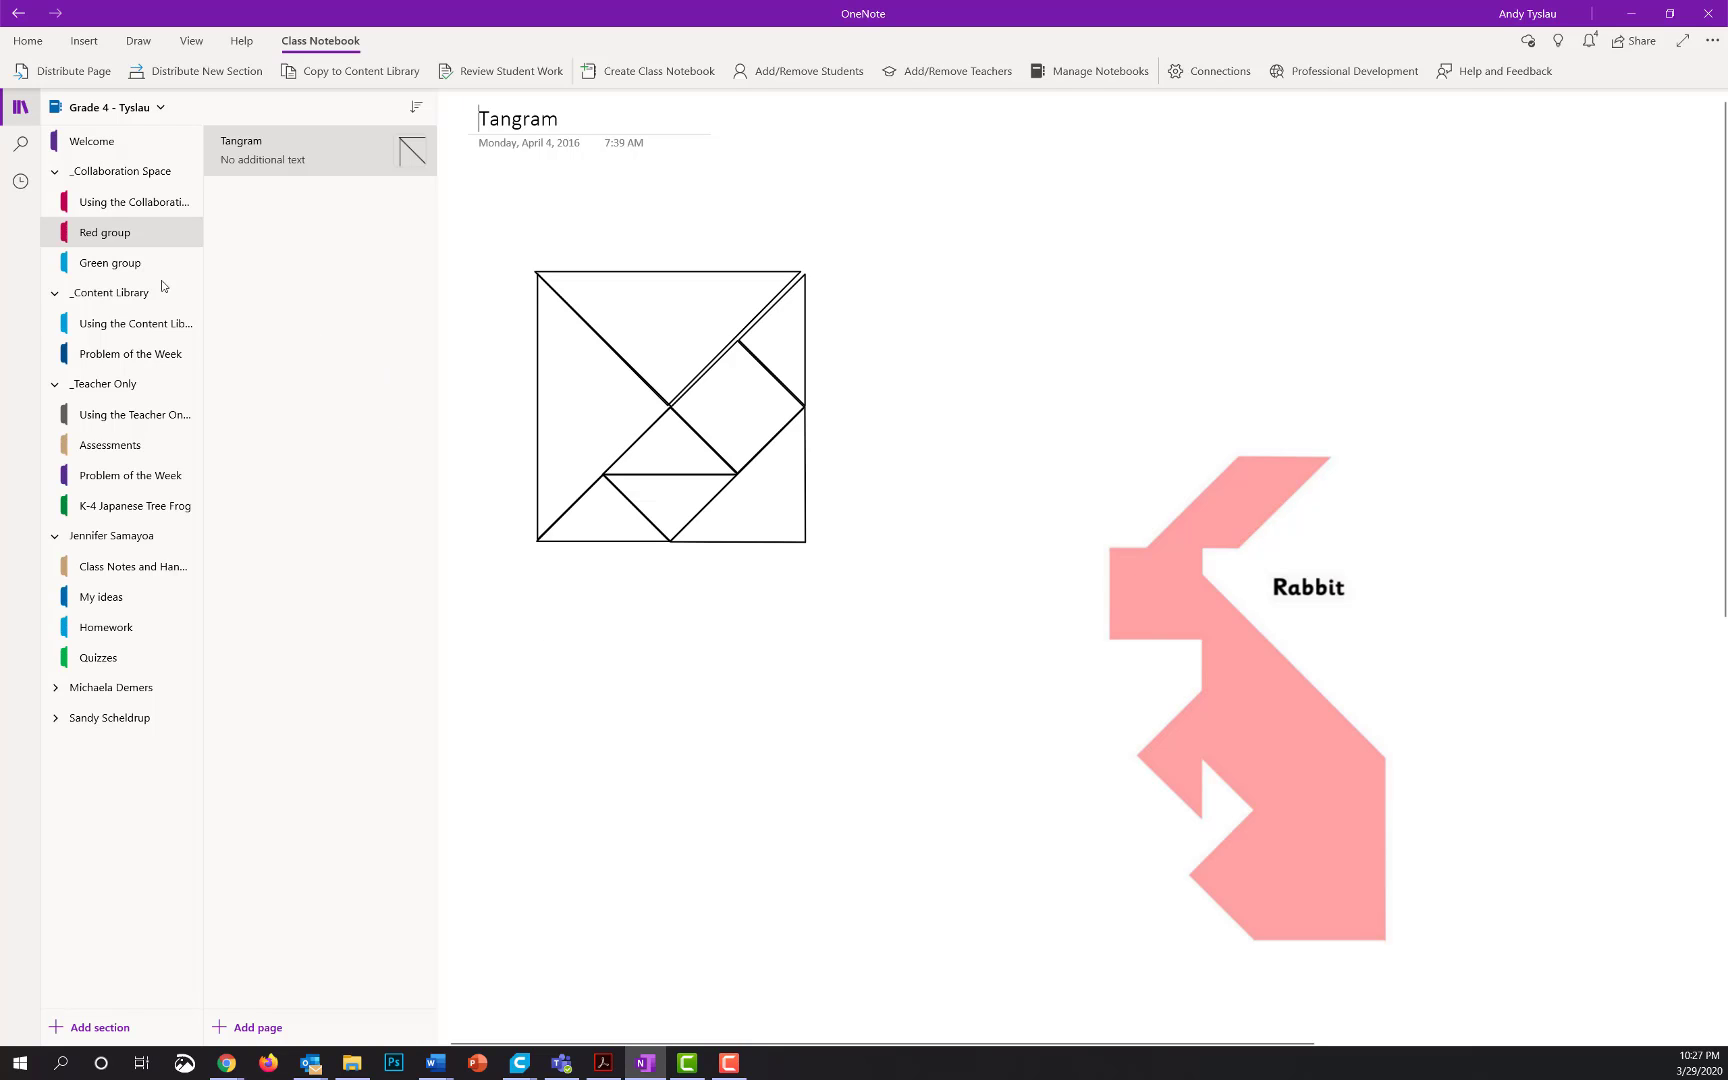
Look through the #12, #11 and #10 puzzle pages in the Content Library's Problem of the Week section.
click(127, 355)
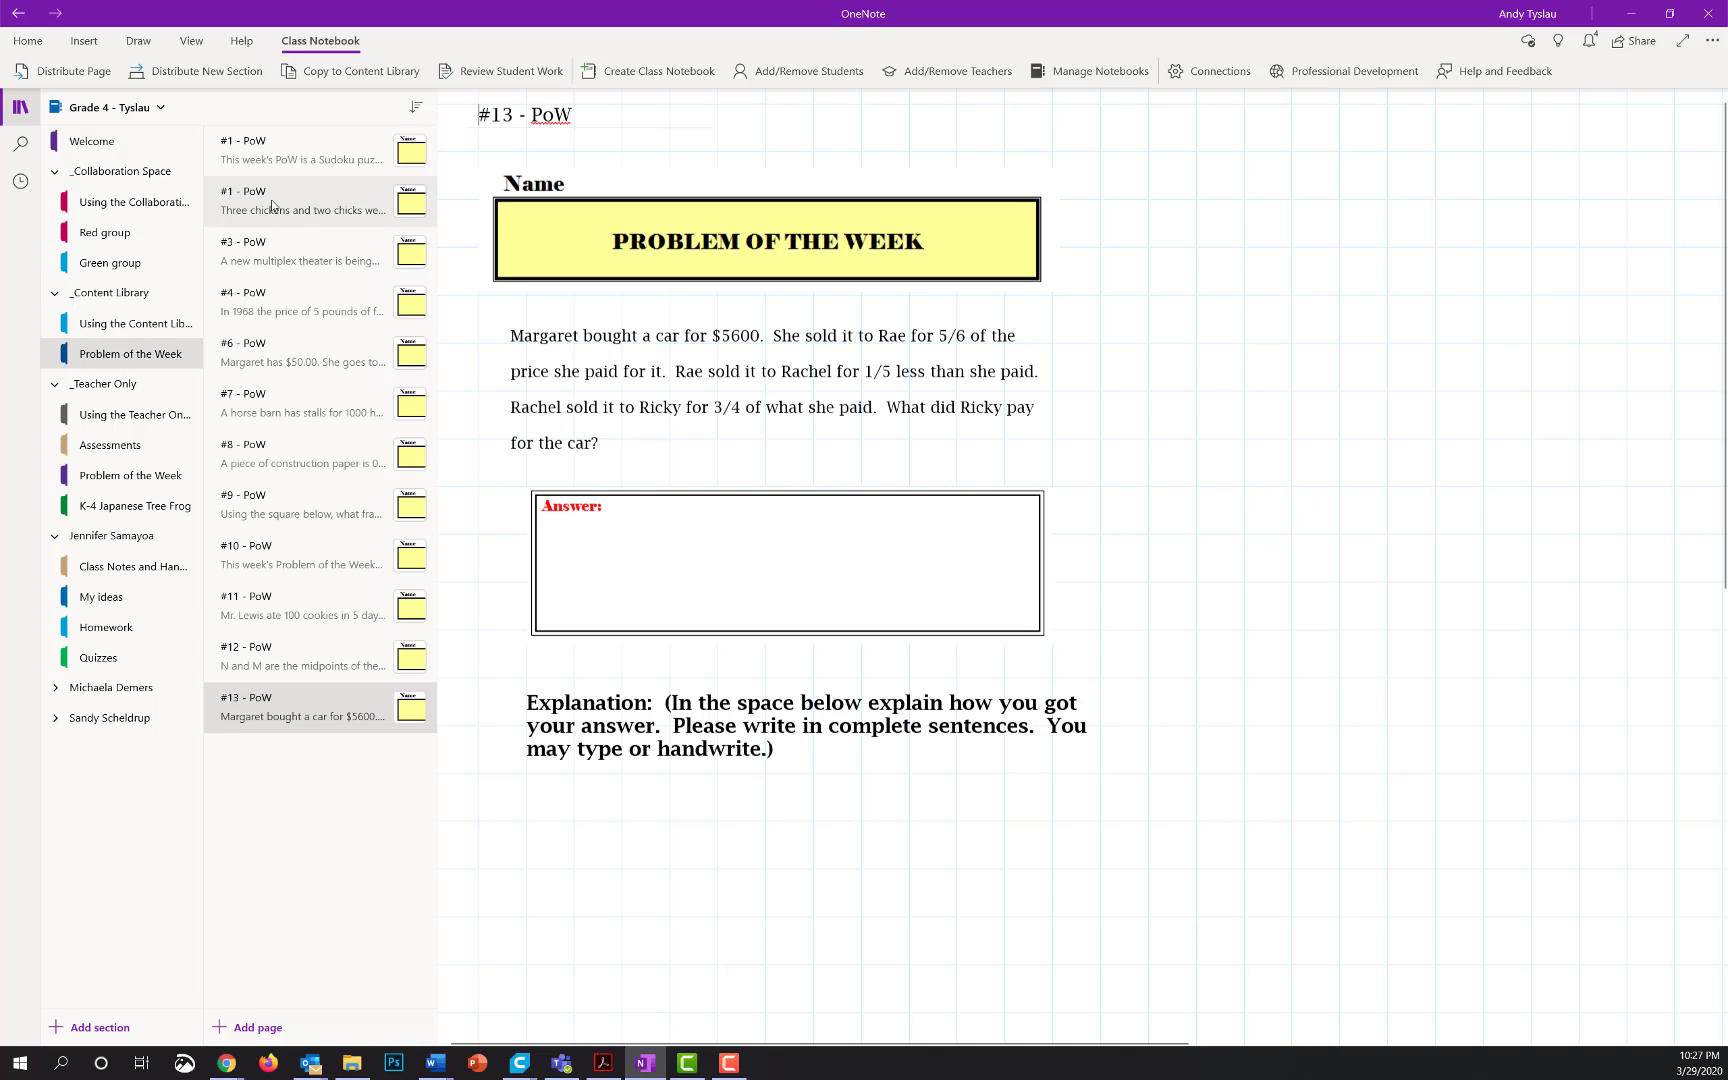
click(296, 645)
click(296, 605)
click(307, 559)
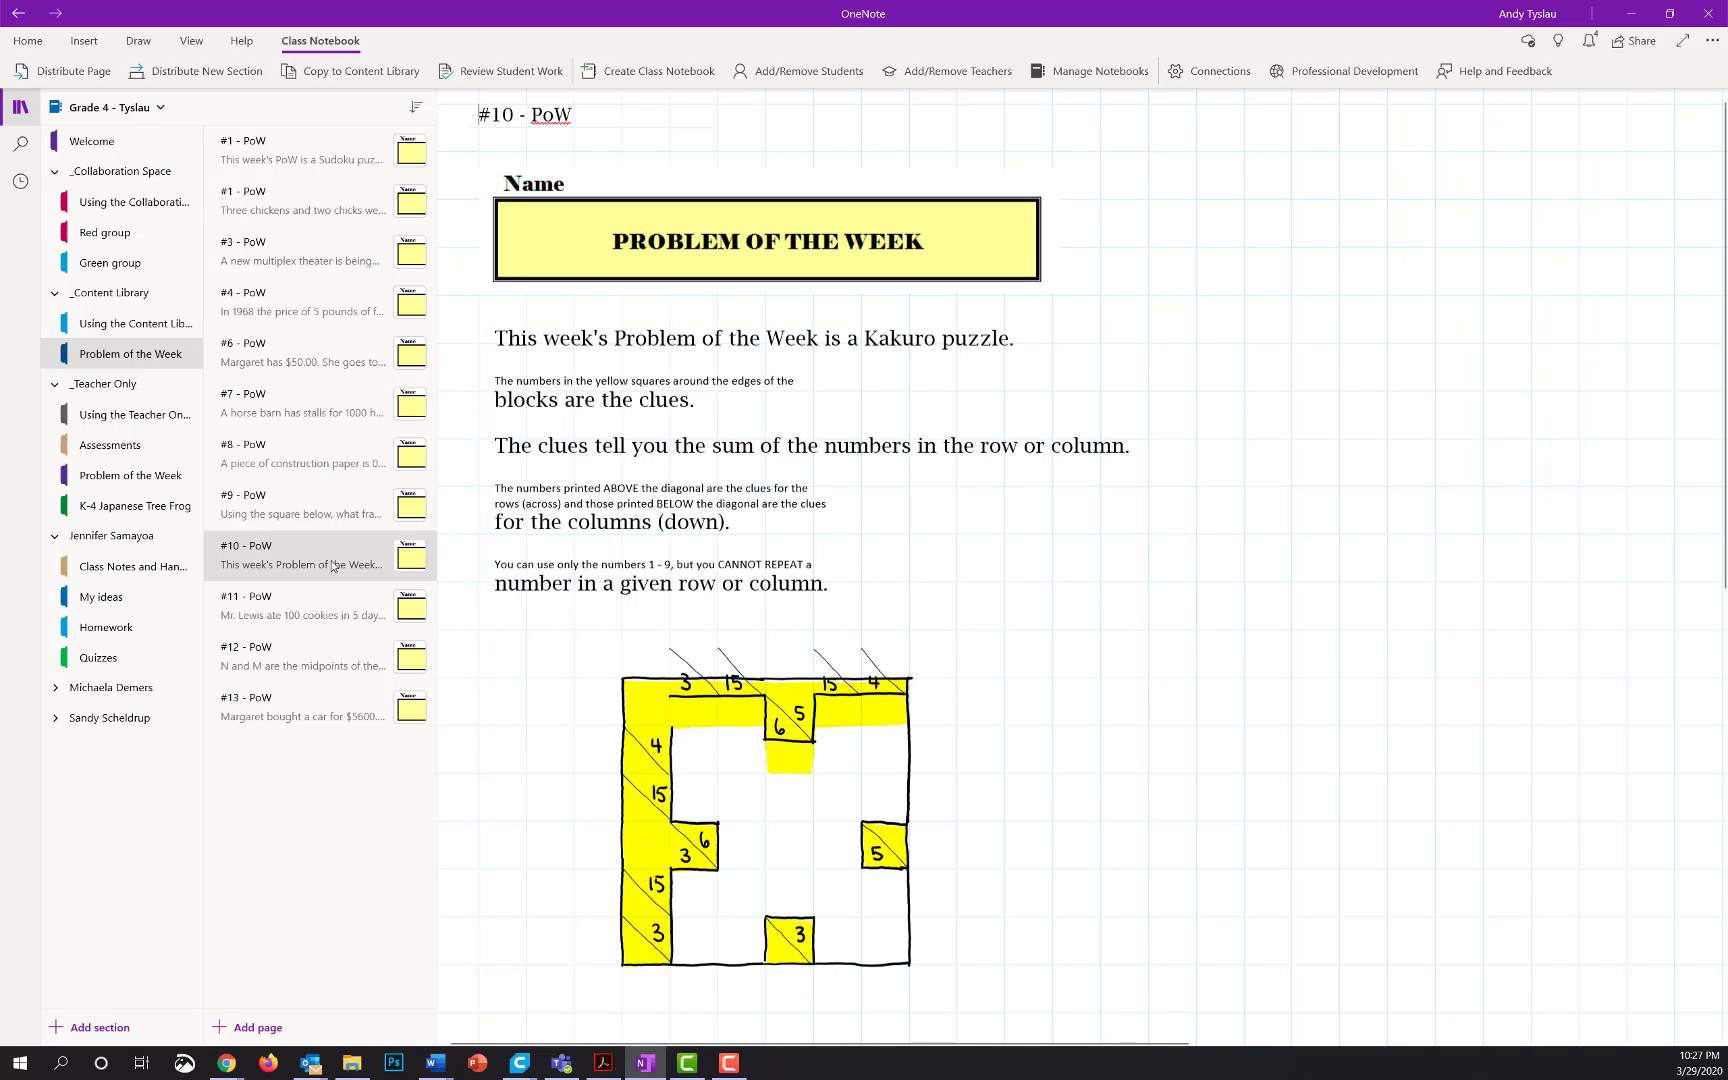
Look through the Teacher Only introduction and the Electricity Practice Quiz page in the Assessments section.
click(134, 416)
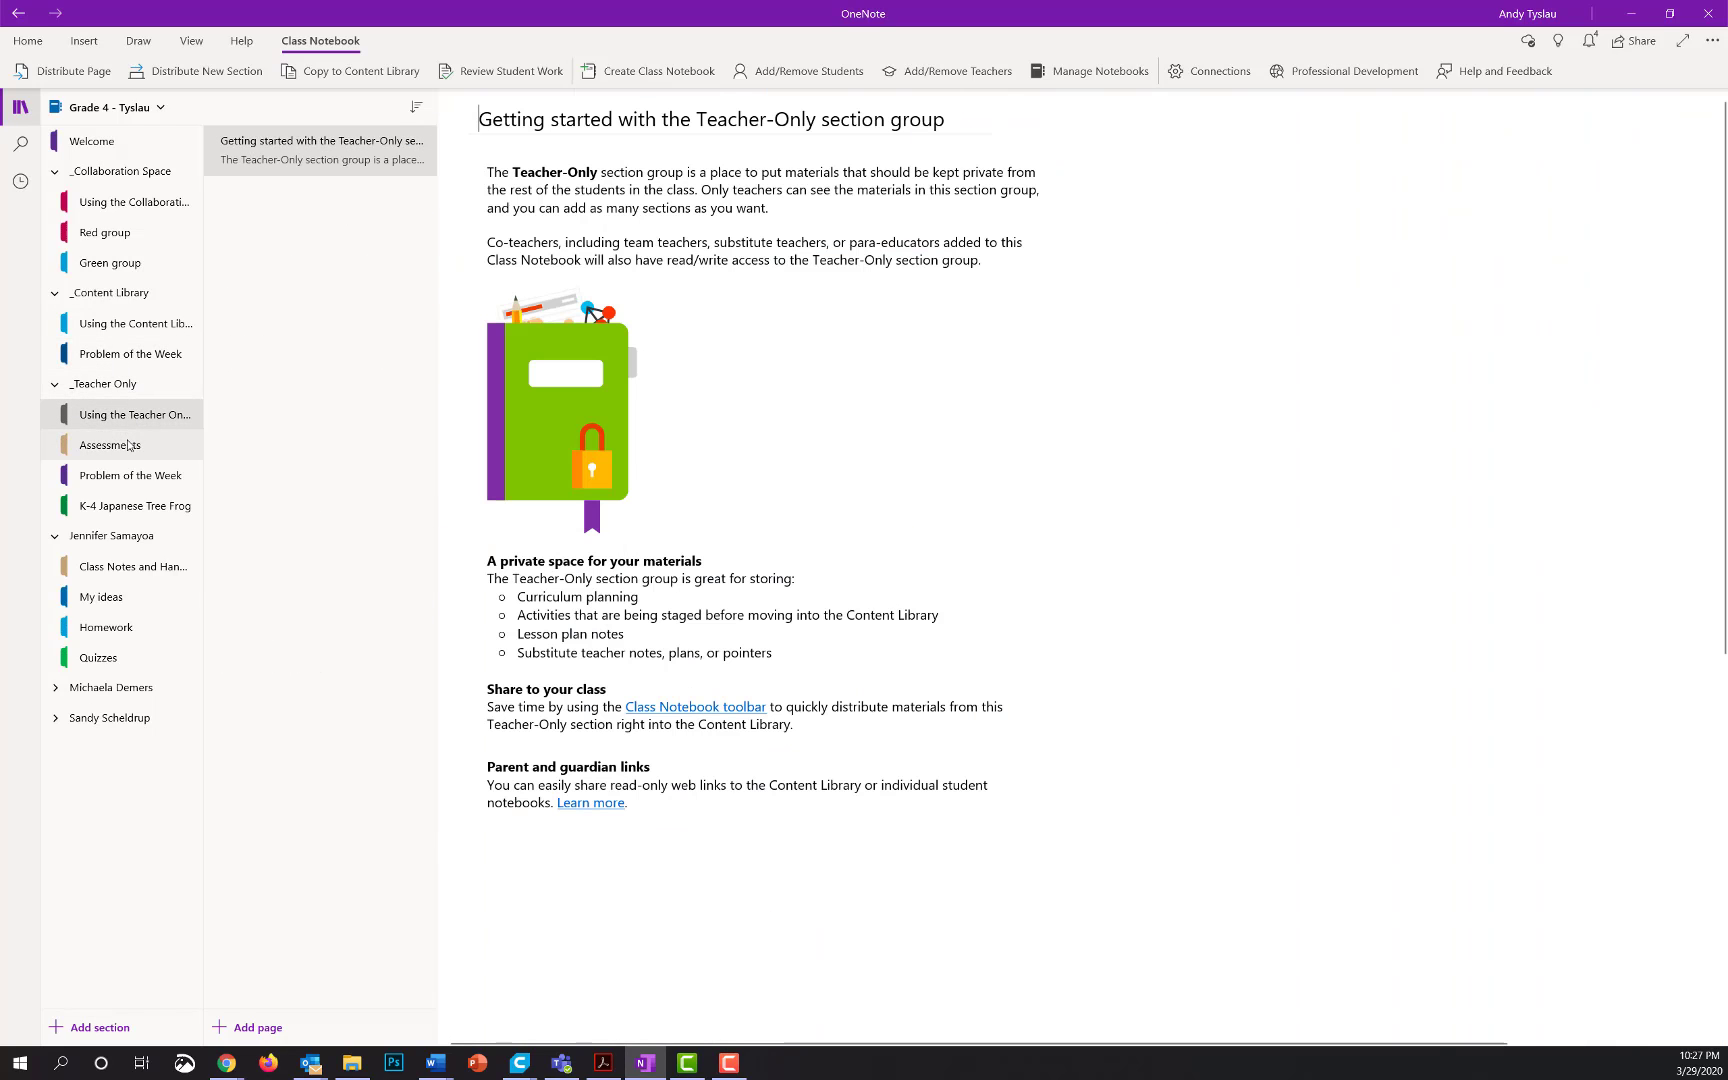
click(128, 446)
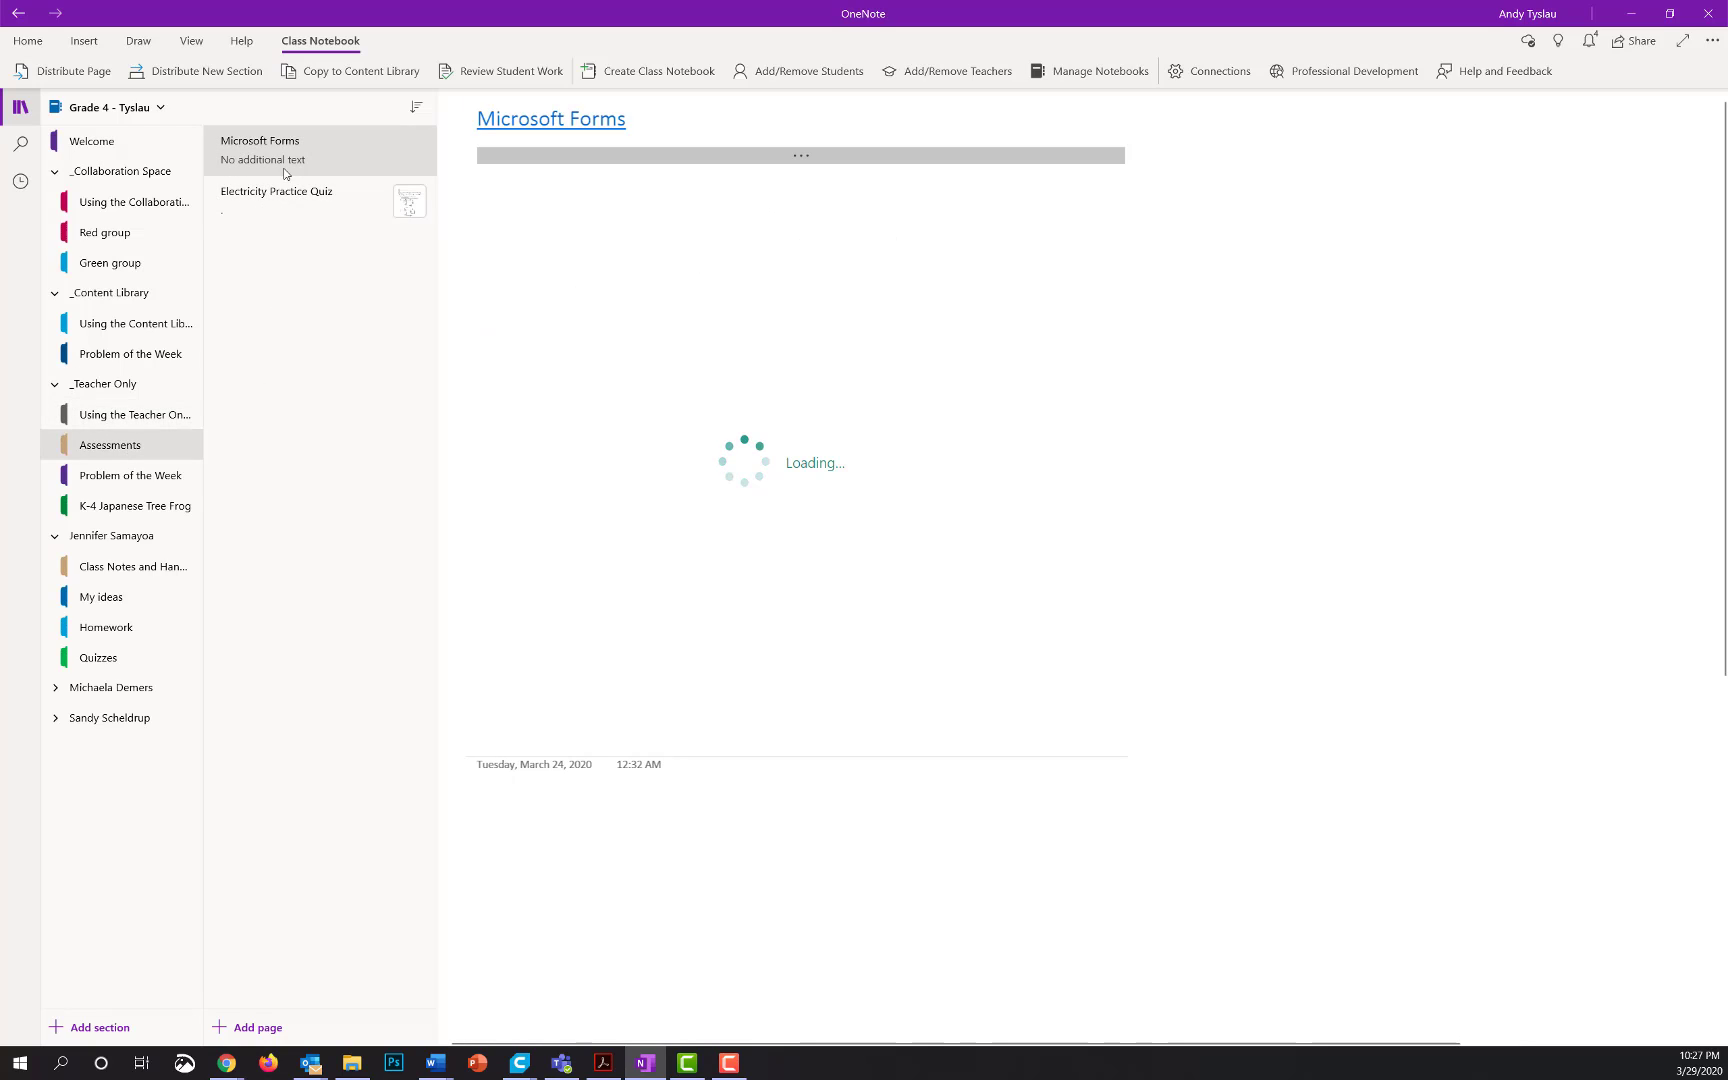
click(277, 198)
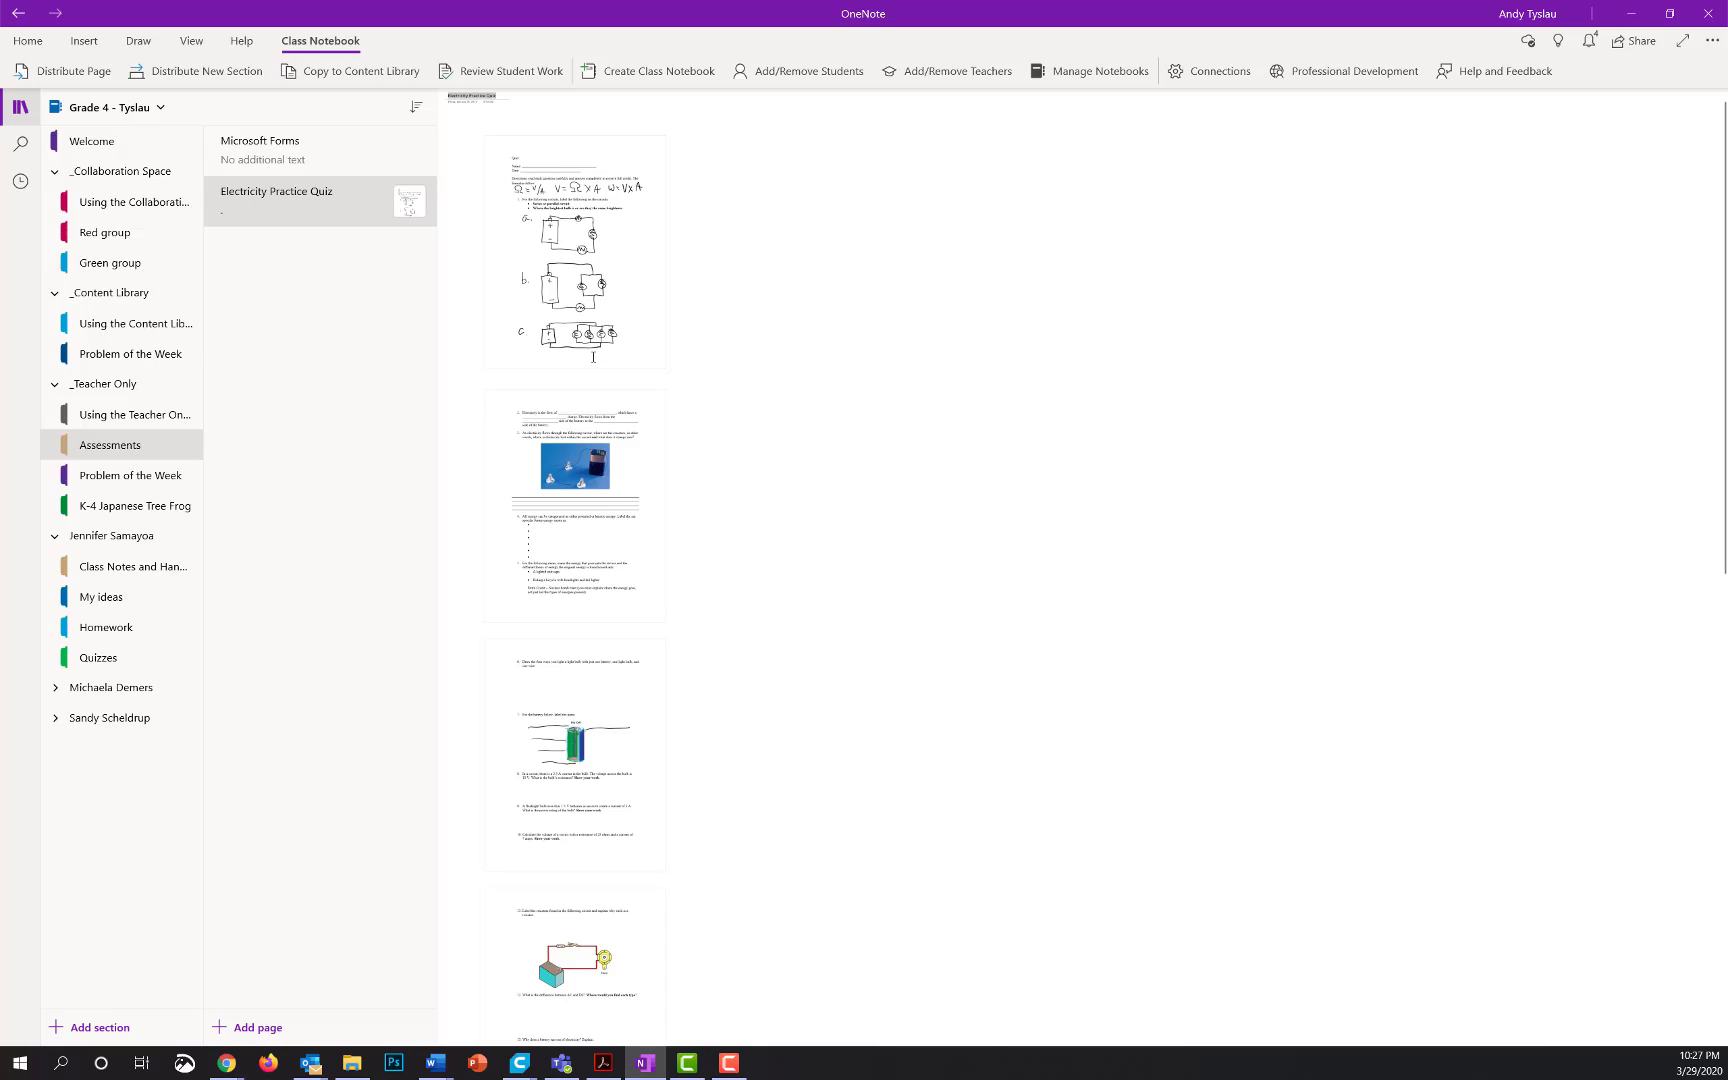
Add a new page titled "Coins" to the Assessments section of the Teacher Only group.
click(84, 42)
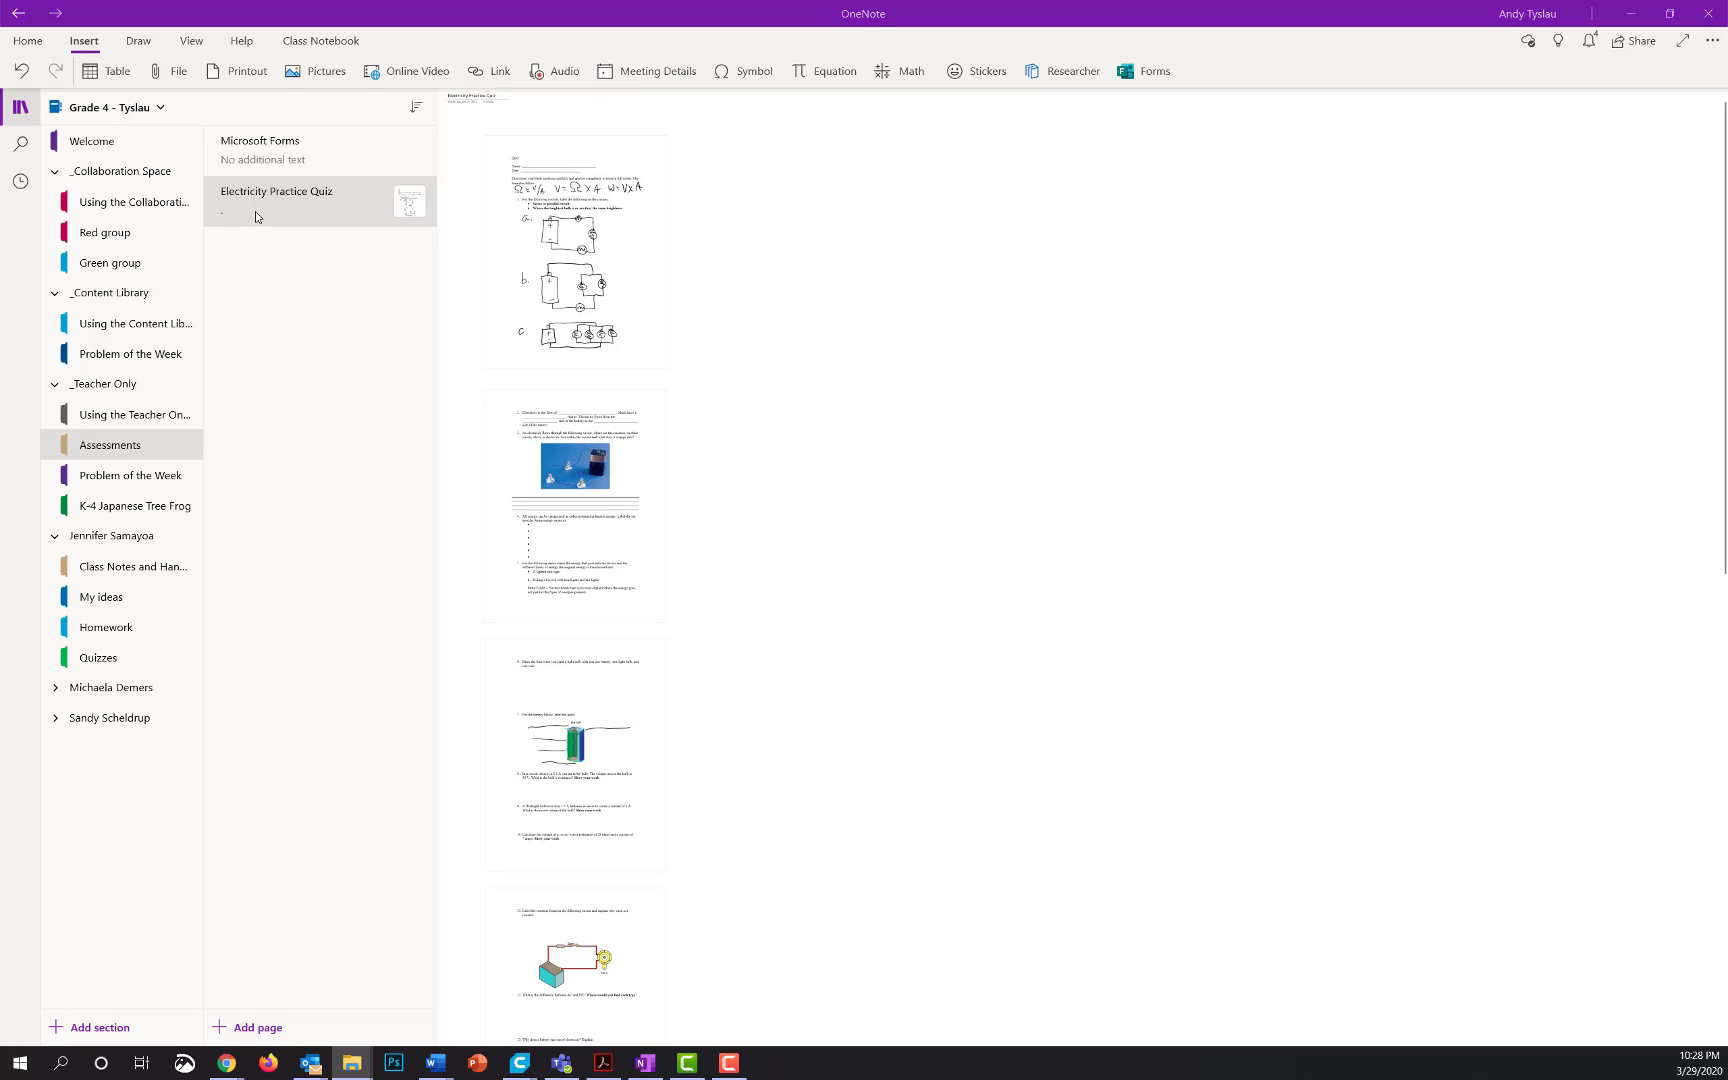
click(256, 1028)
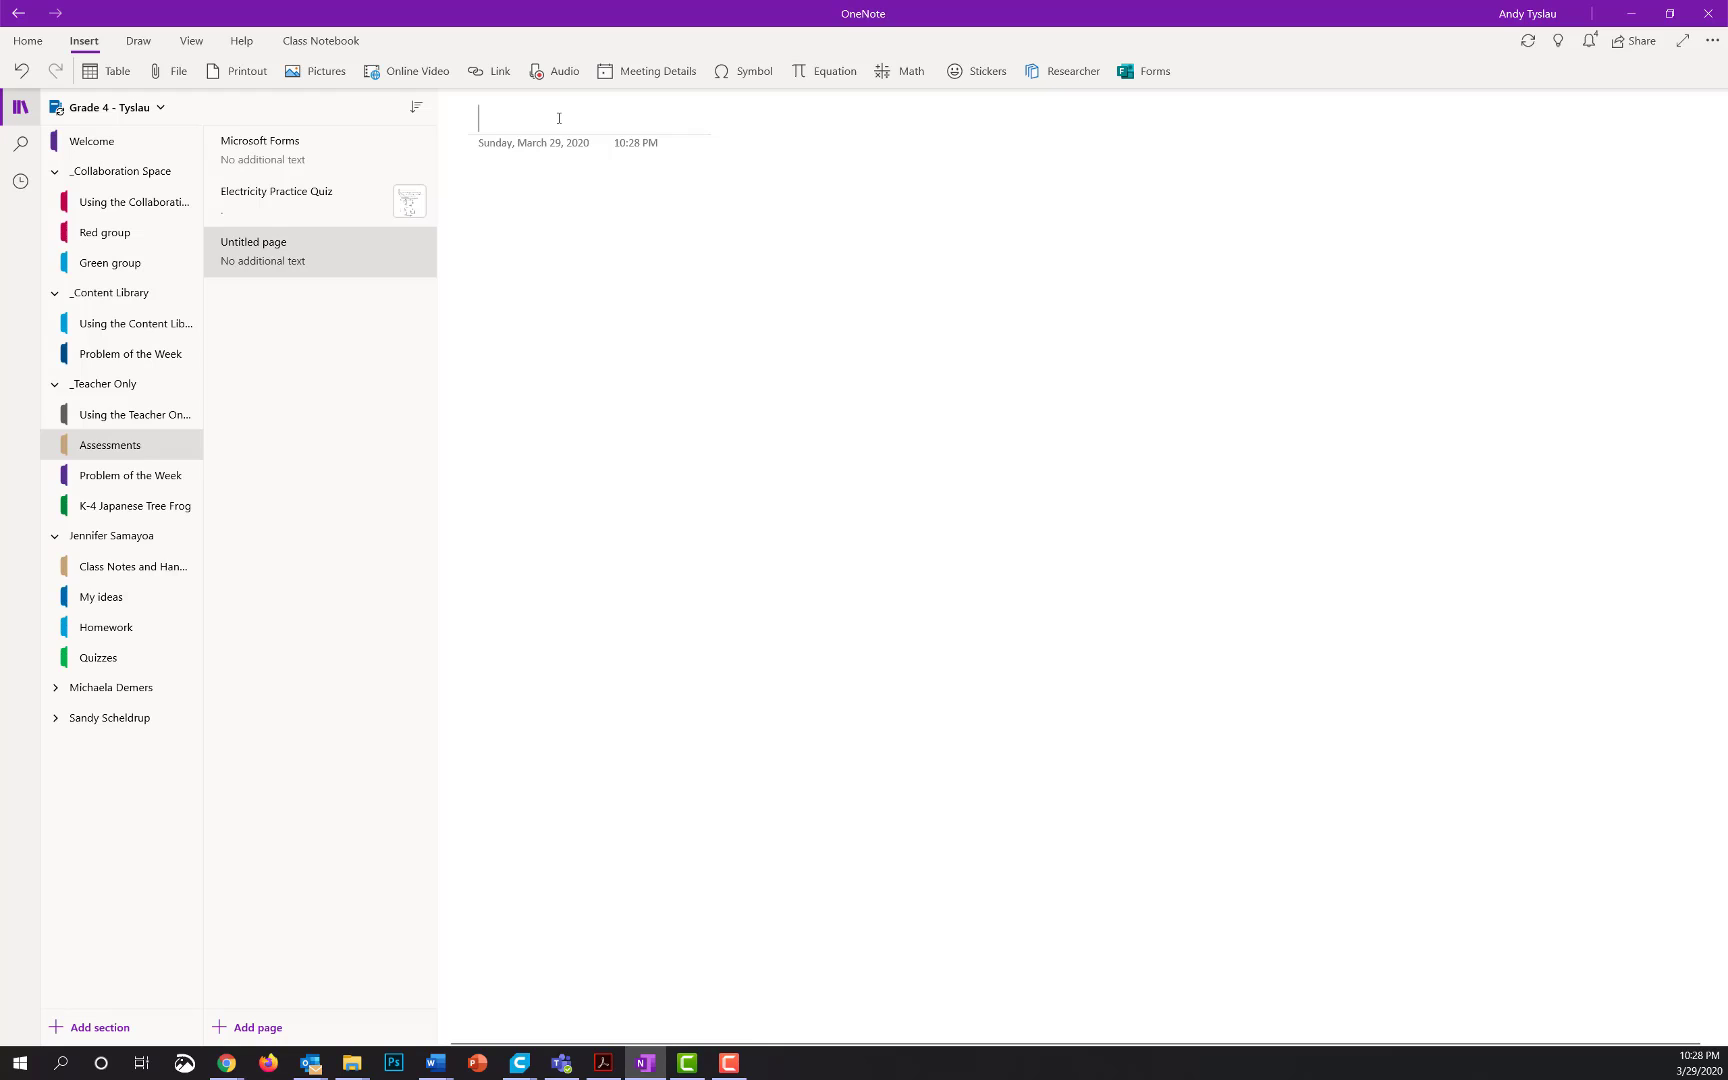
text(COins)
key(BackSpace)
key(BackSpace)
key(BackSpace)
key(BackSpace)
text(oins)
Insert the Elizabeth II and 1 cent coin images from File Explorer and place them side by side on the Coins page.
drag(2, 530, 598, 300)
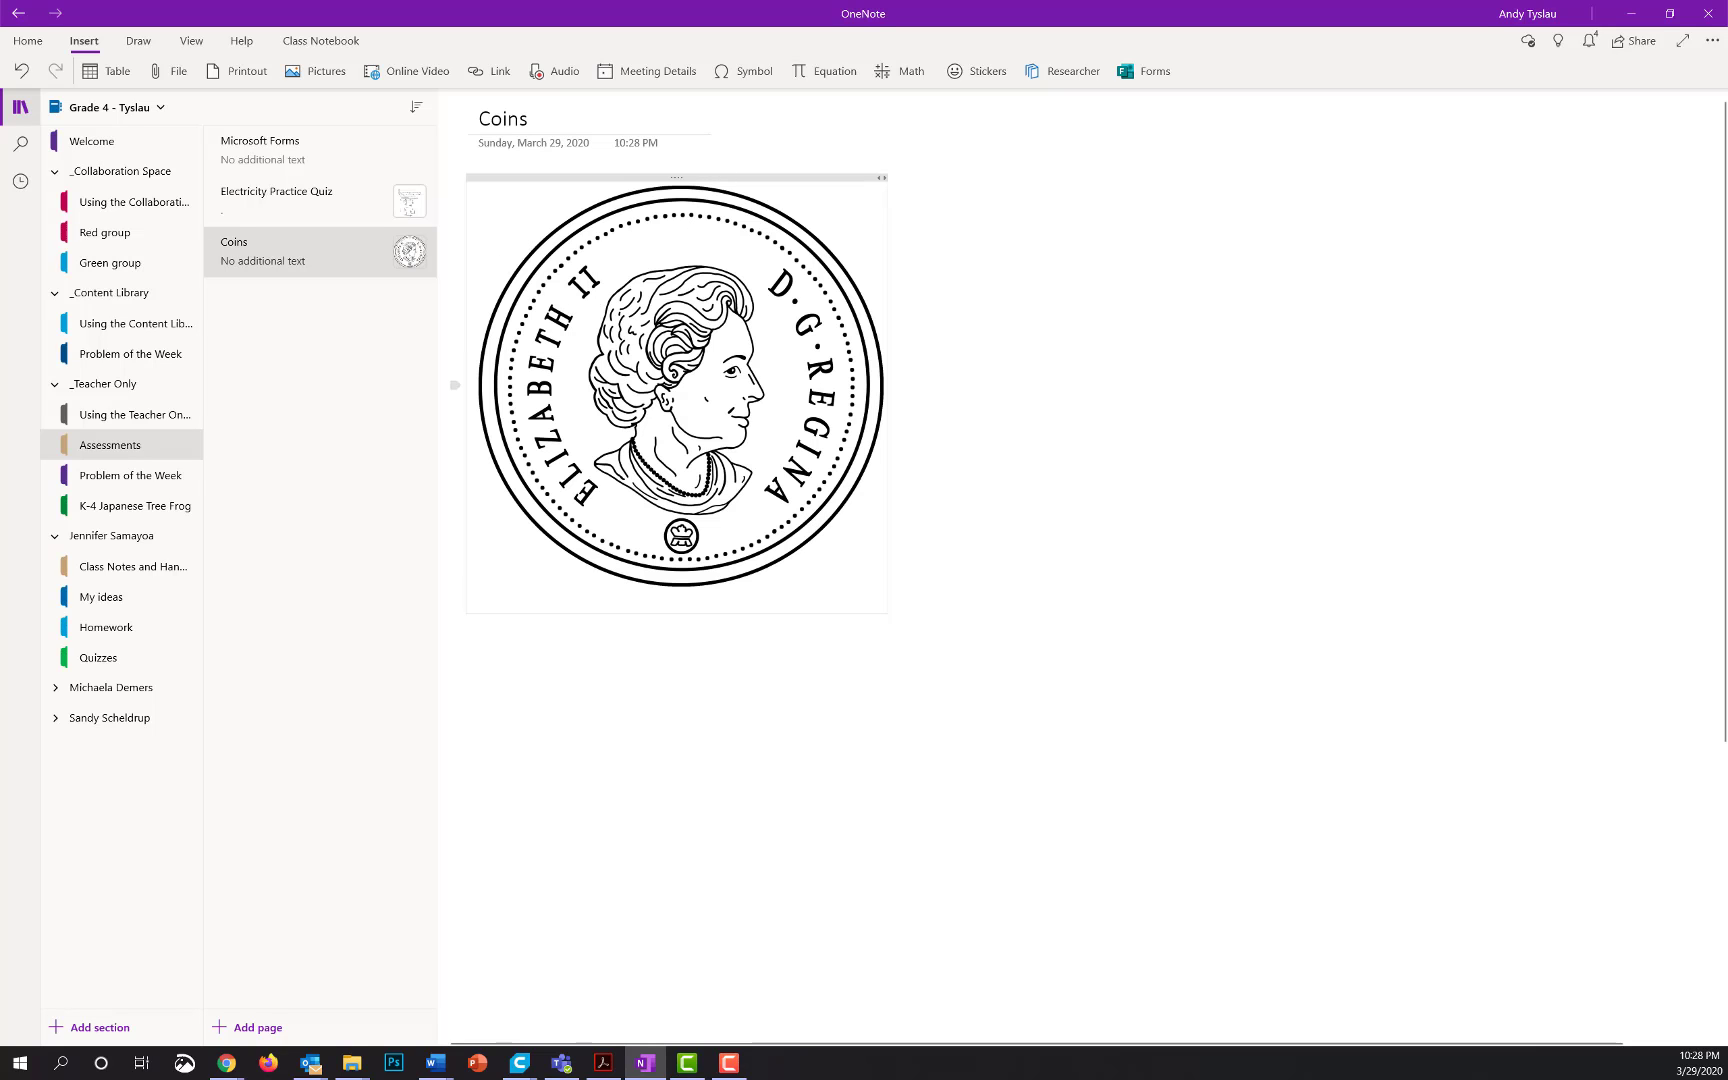
key(alt+Tab)
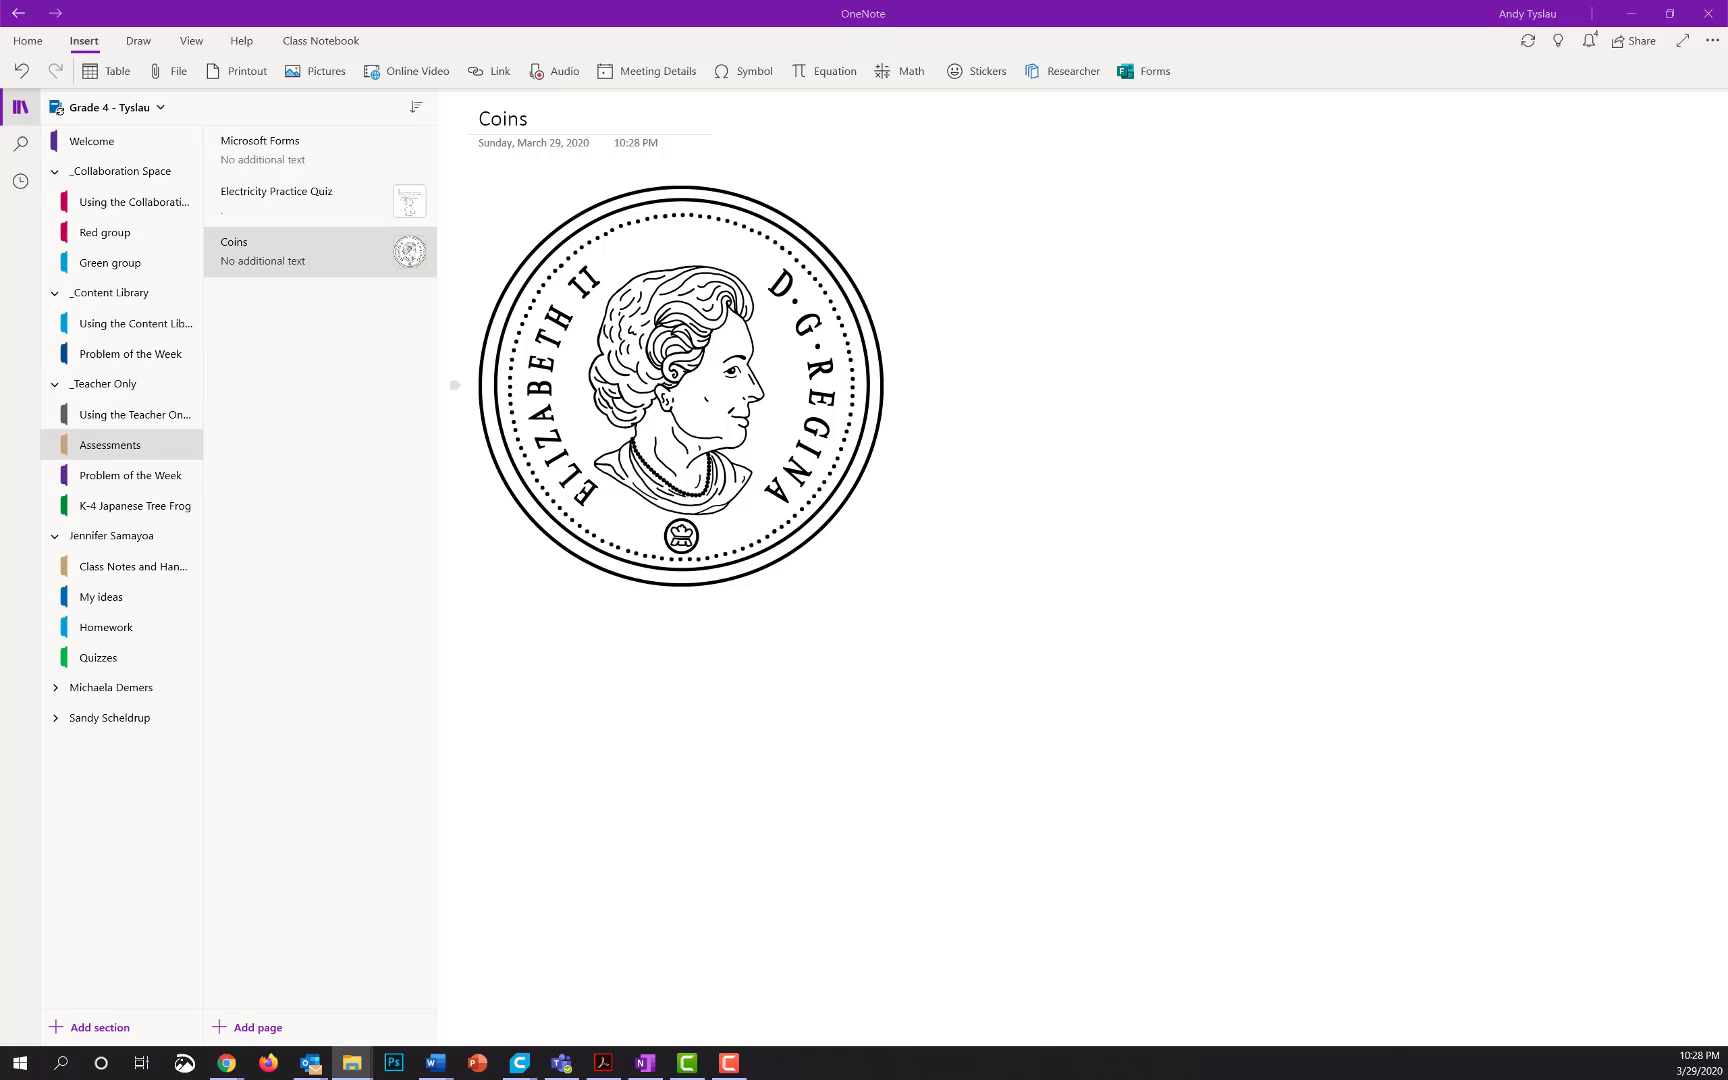
drag(155, 718, 1103, 459)
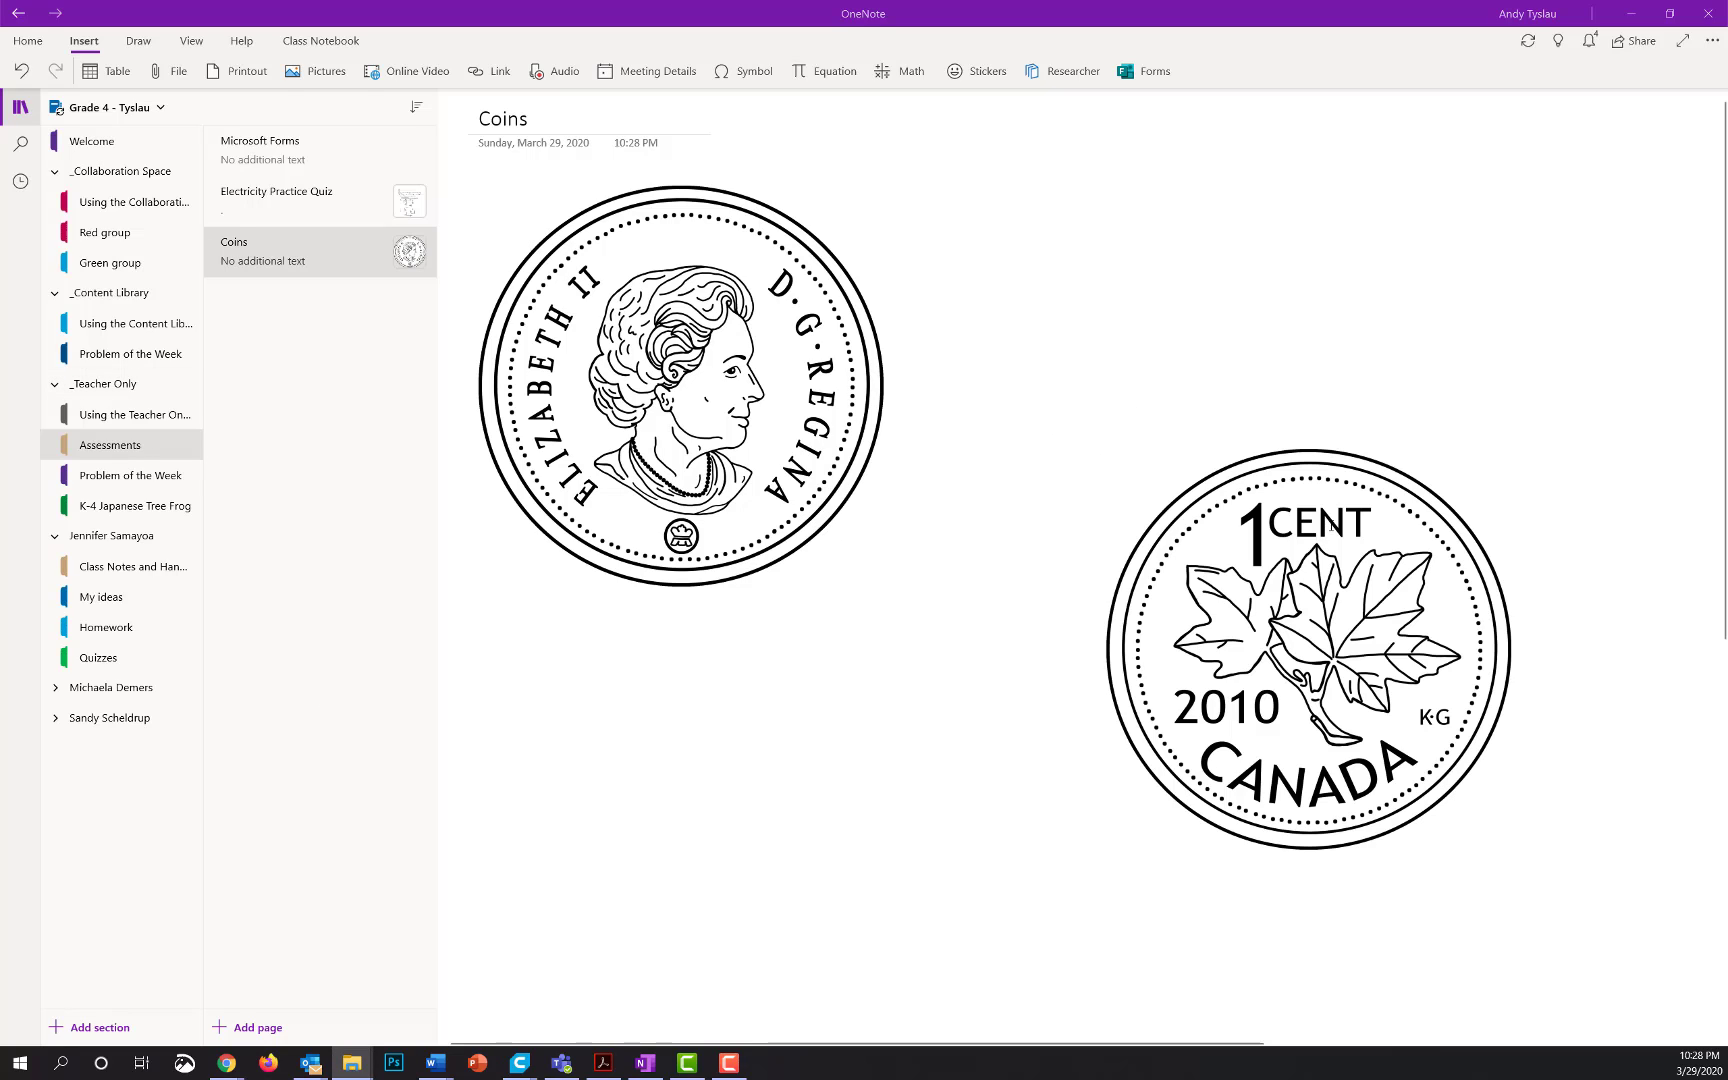
click(1330, 522)
drag(1305, 441, 1114, 198)
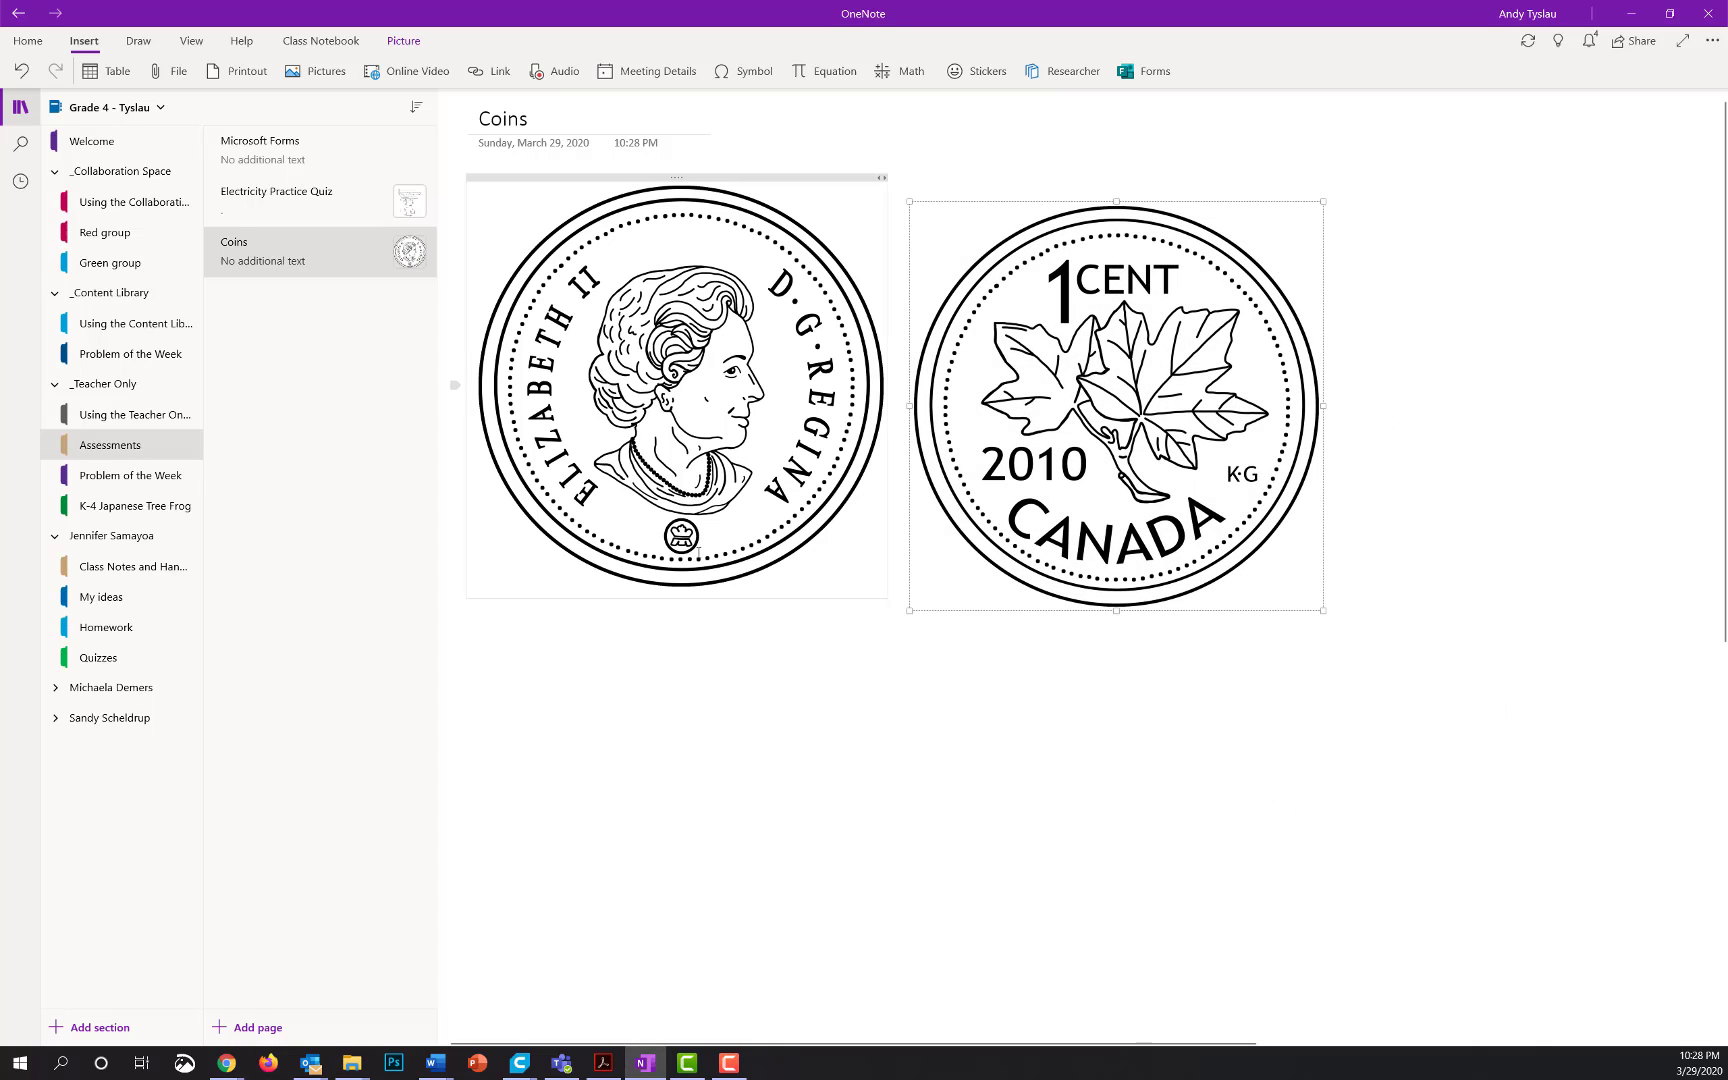
Shrink both coin images to roughly half size and move the 1 cent coin close beside the Elizabeth II coin.
key(alt+Tab)
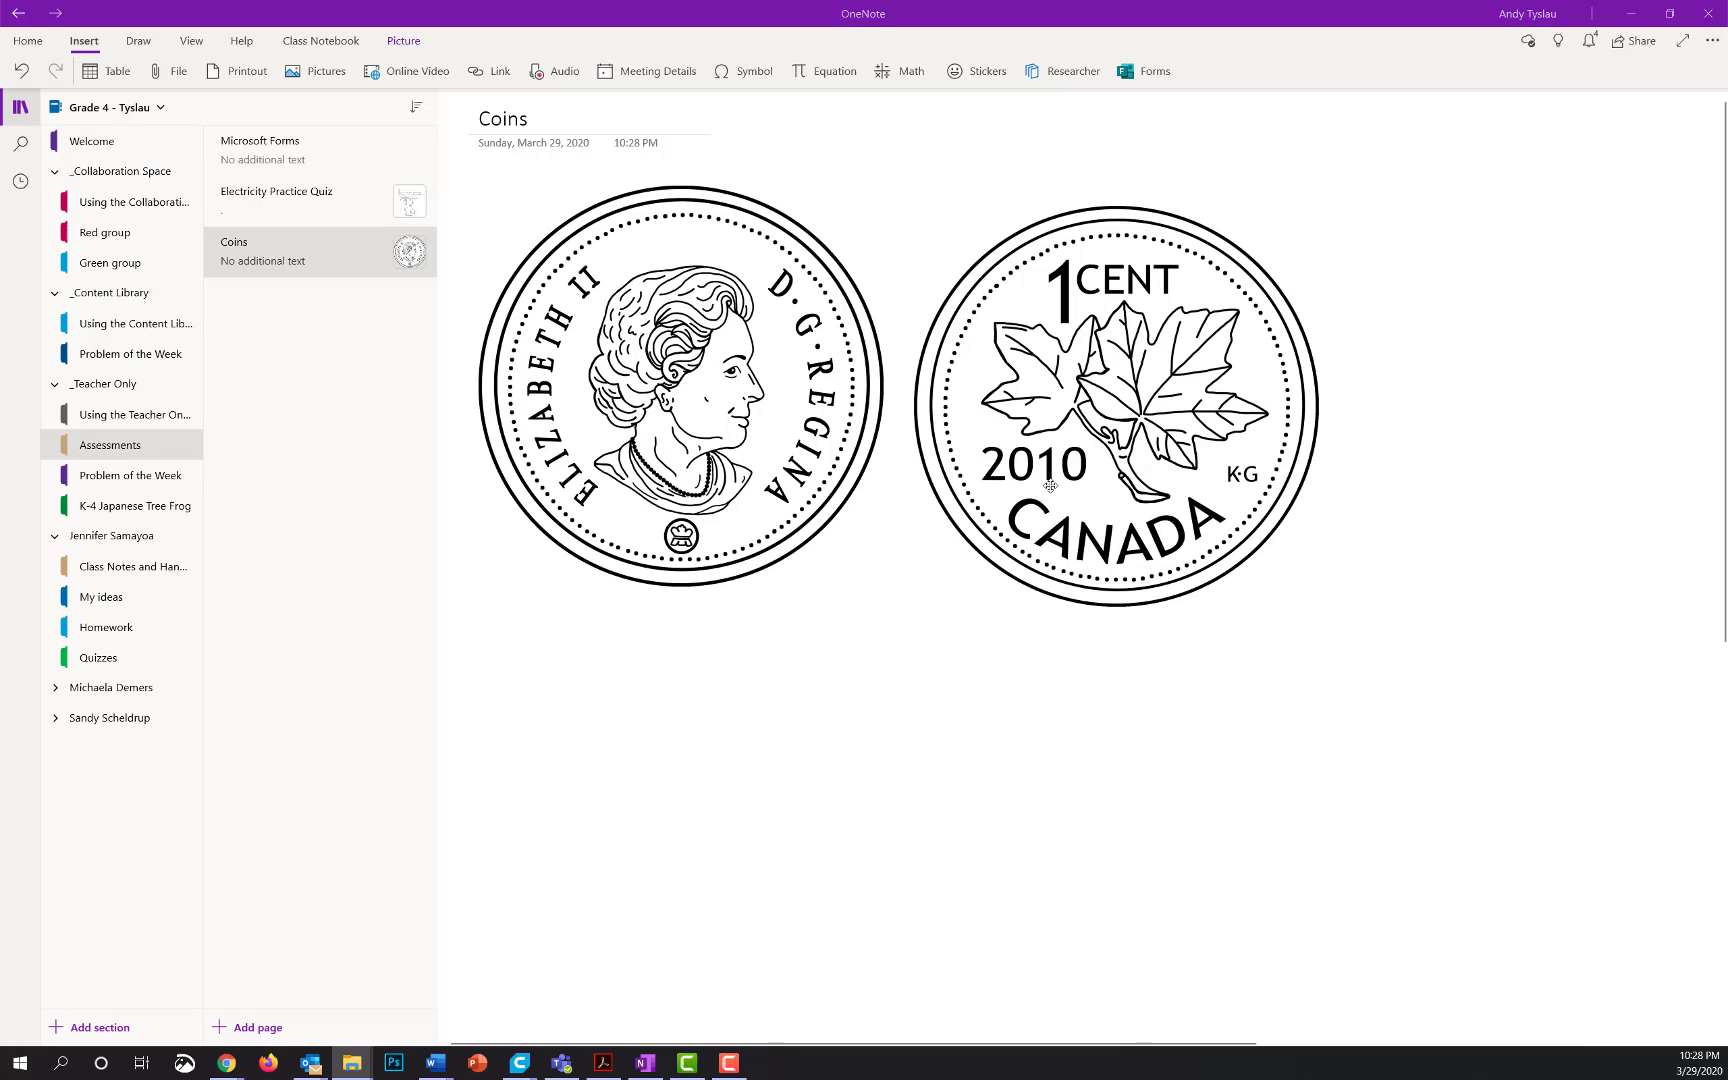
click(1091, 503)
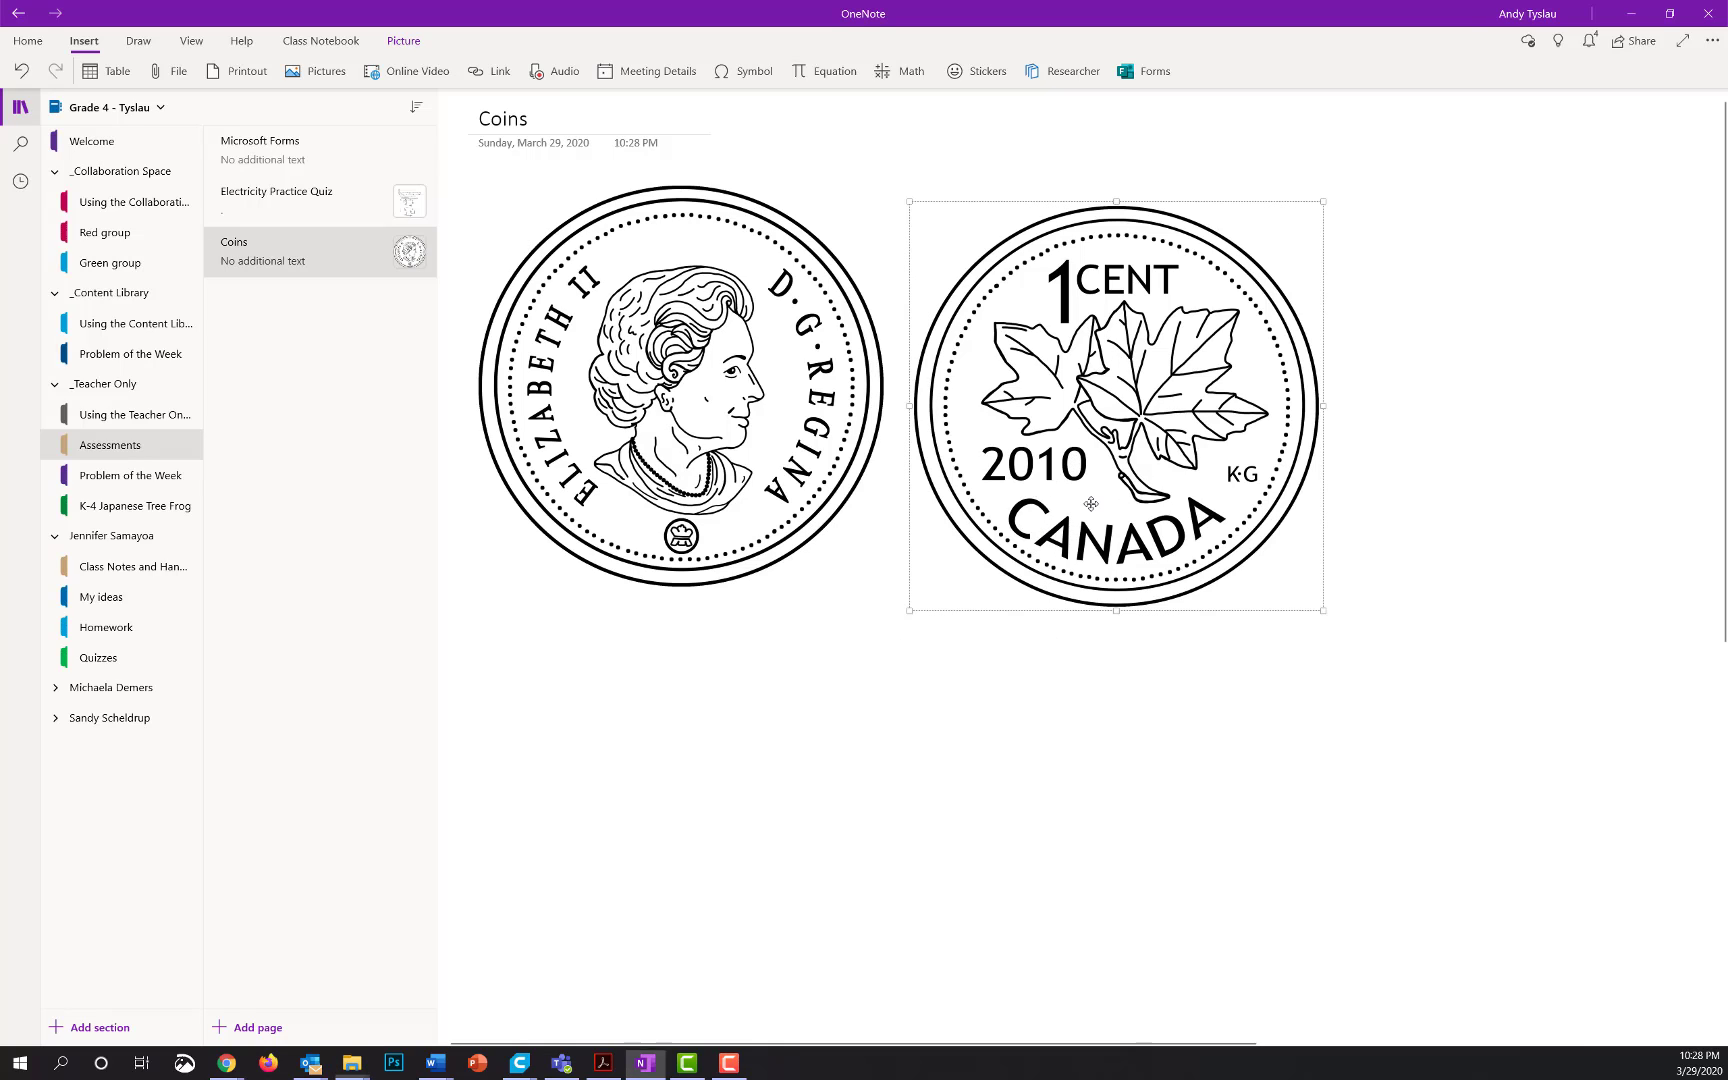
drag(1321, 609, 1132, 421)
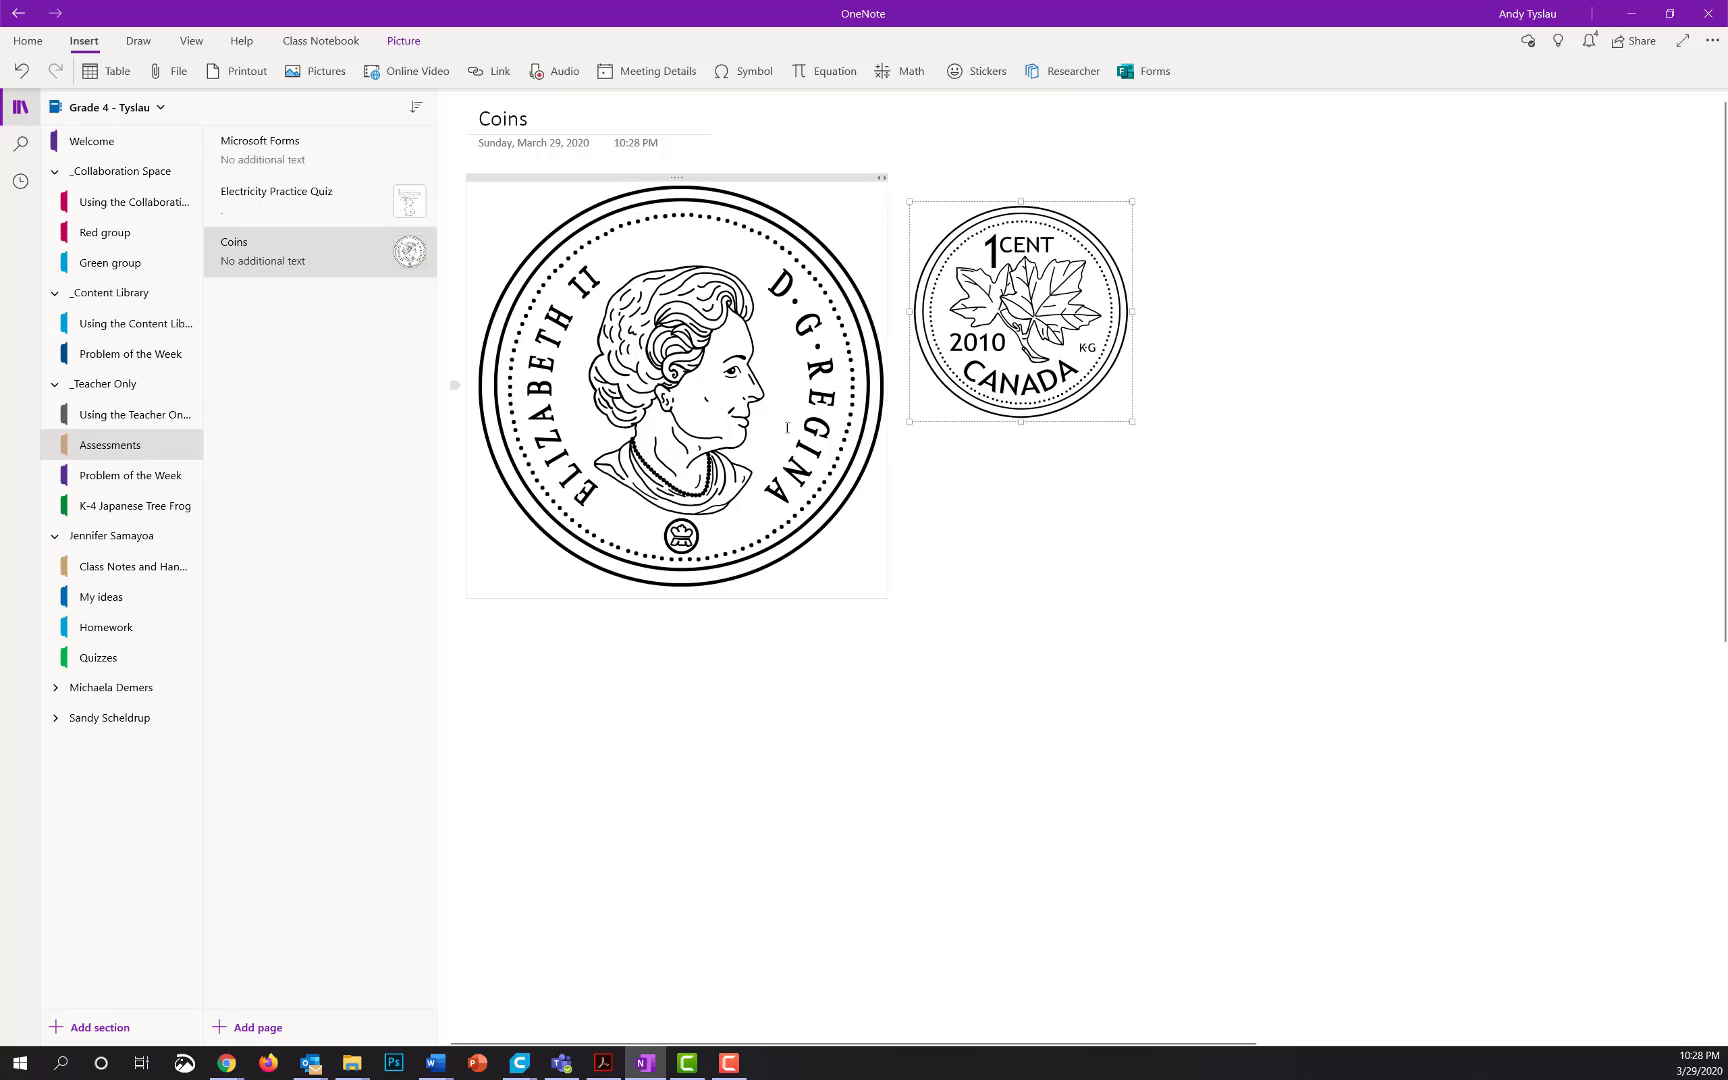
click(787, 428)
drag(887, 597, 705, 372)
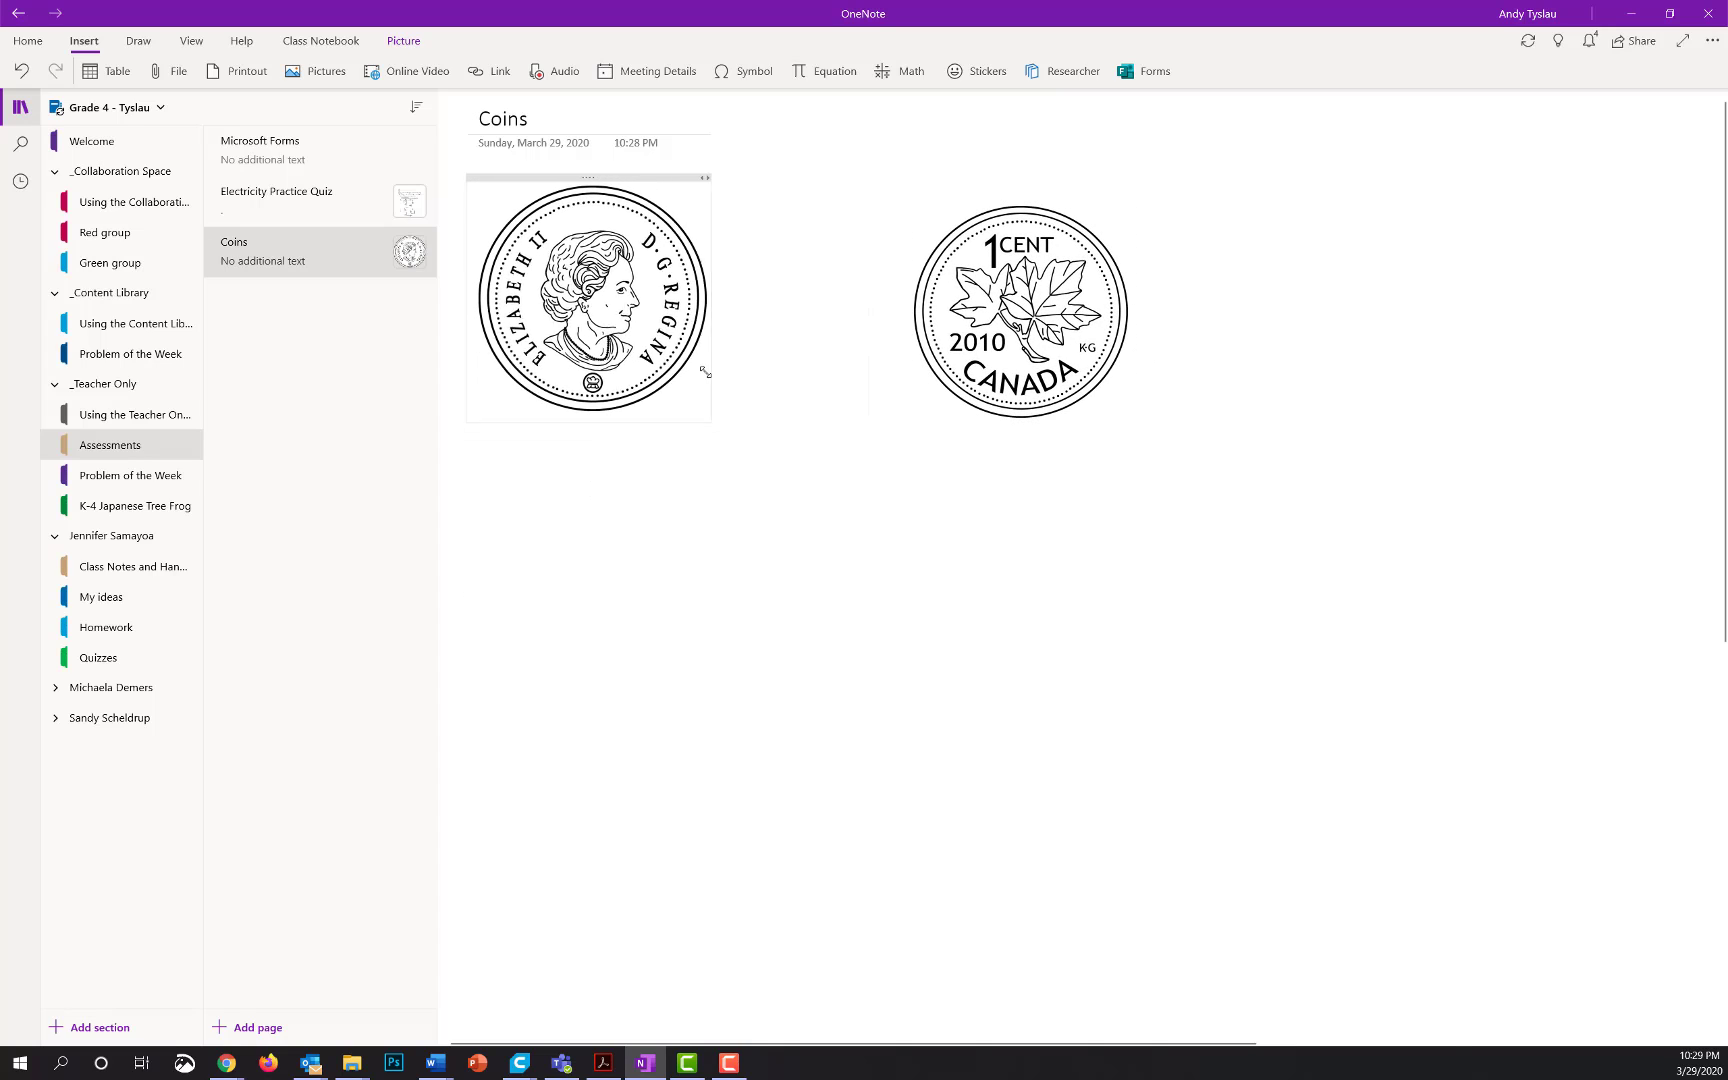
click(1012, 340)
drag(999, 224, 723, 225)
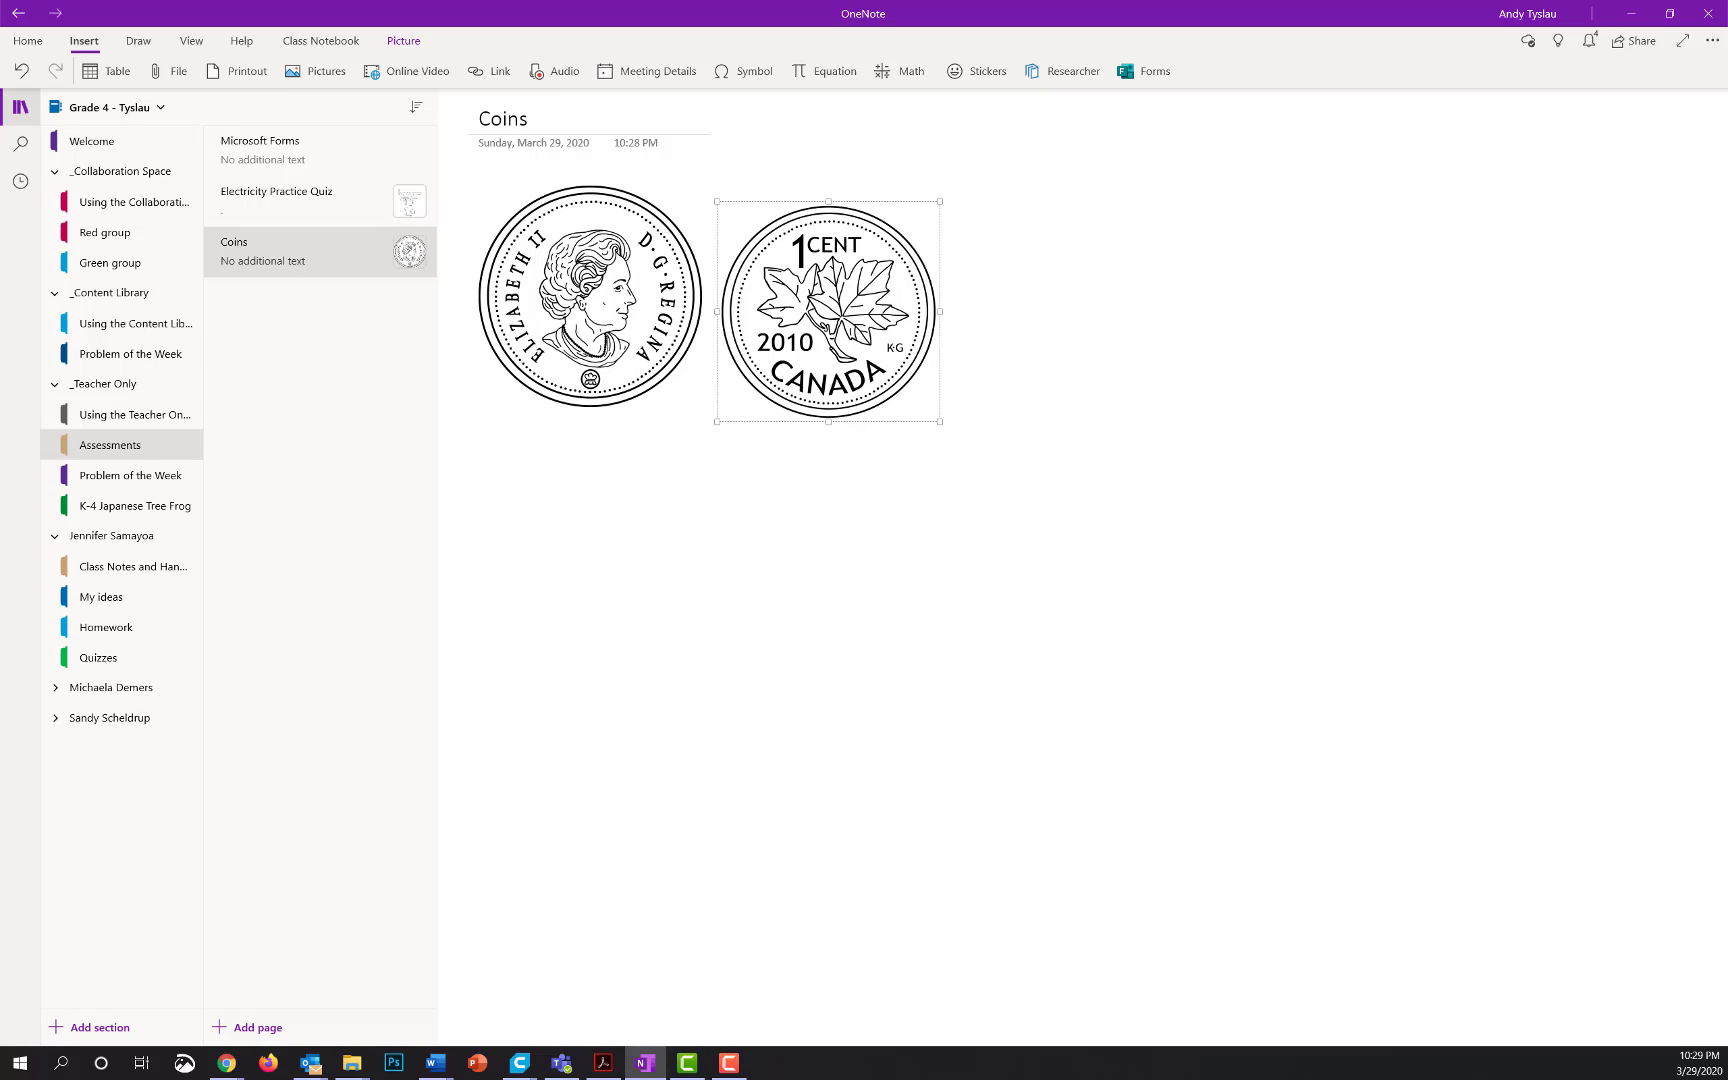
Insert timeline.docx as an attachment below the coins, then delete that attachment.
drag(445, 524, 691, 642)
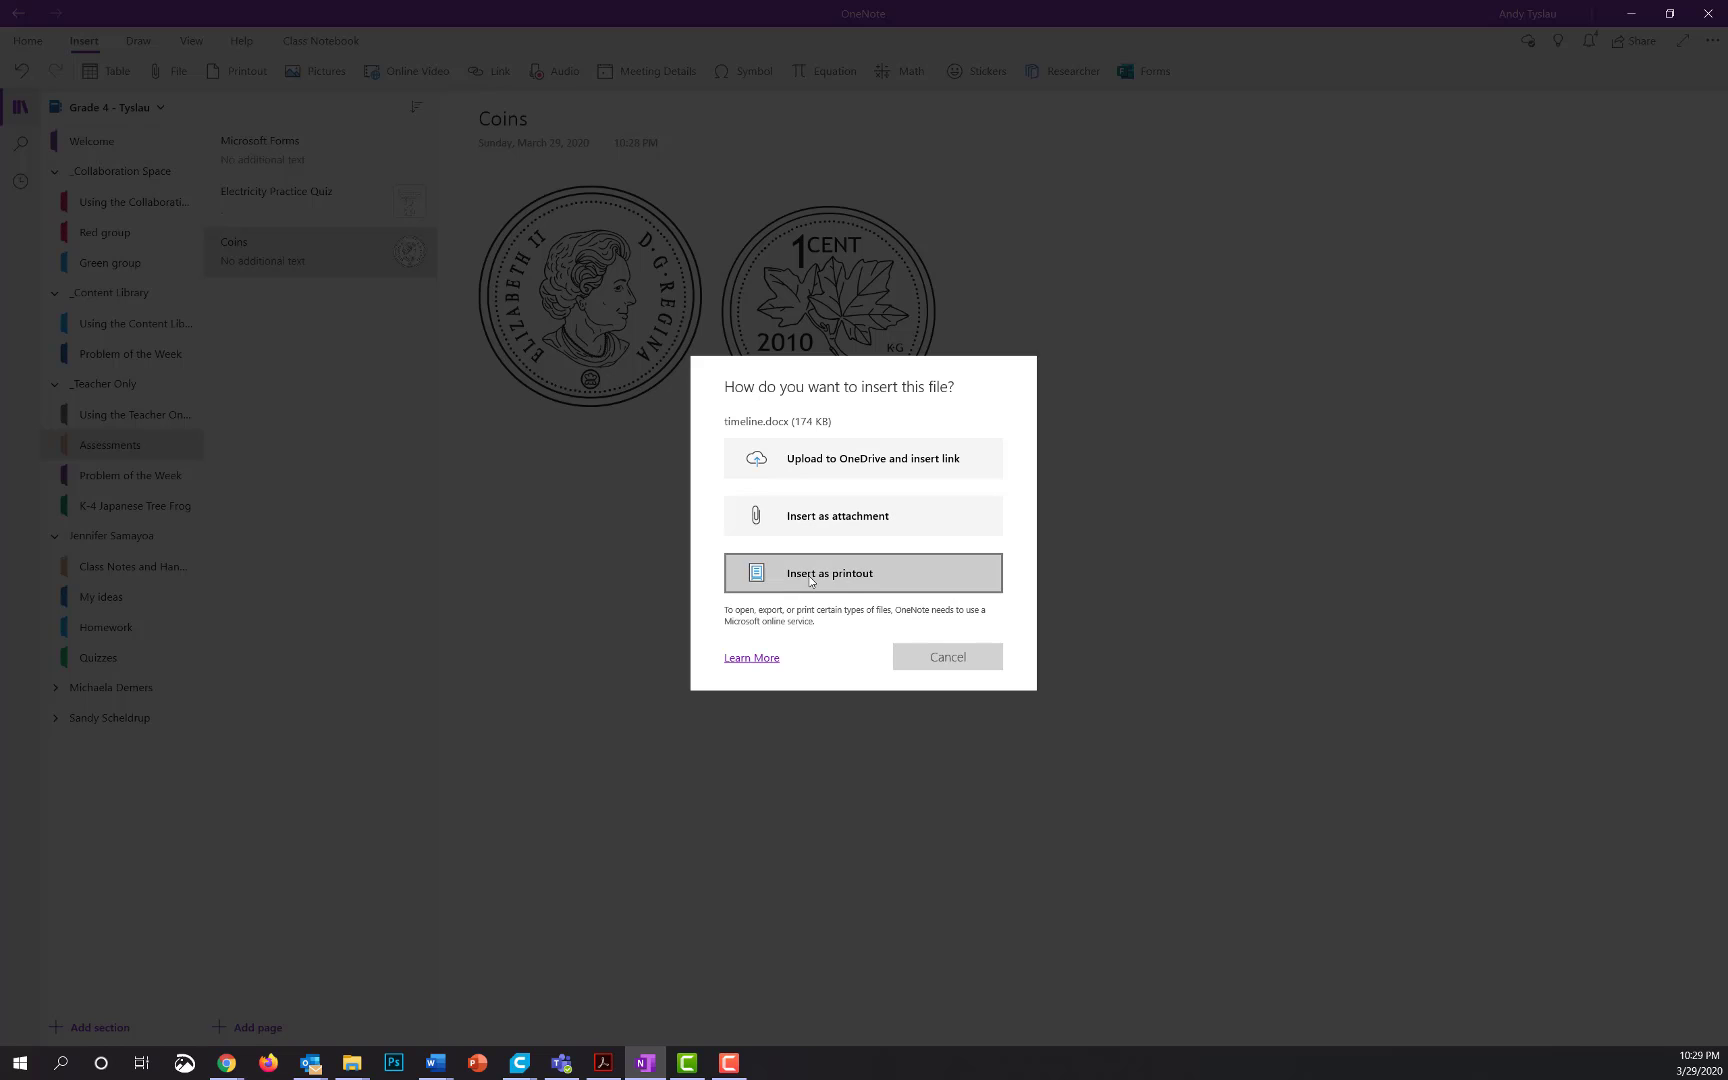
click(828, 518)
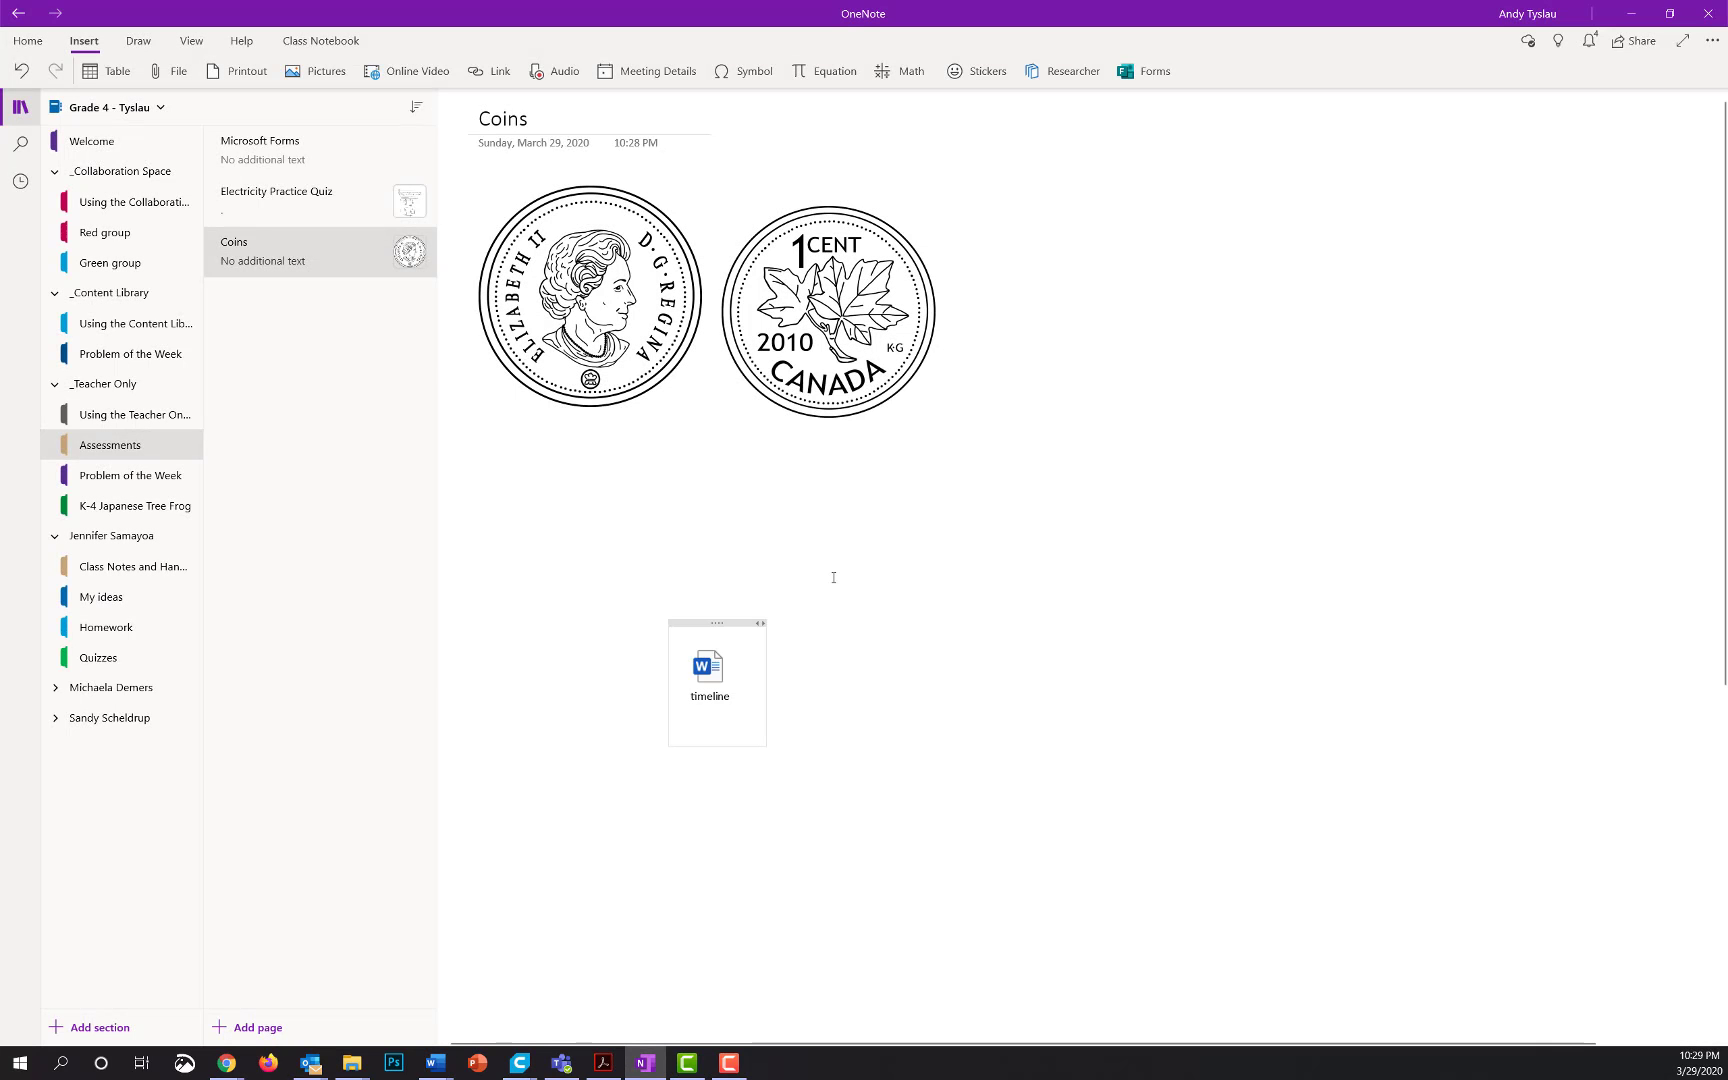
click(727, 623)
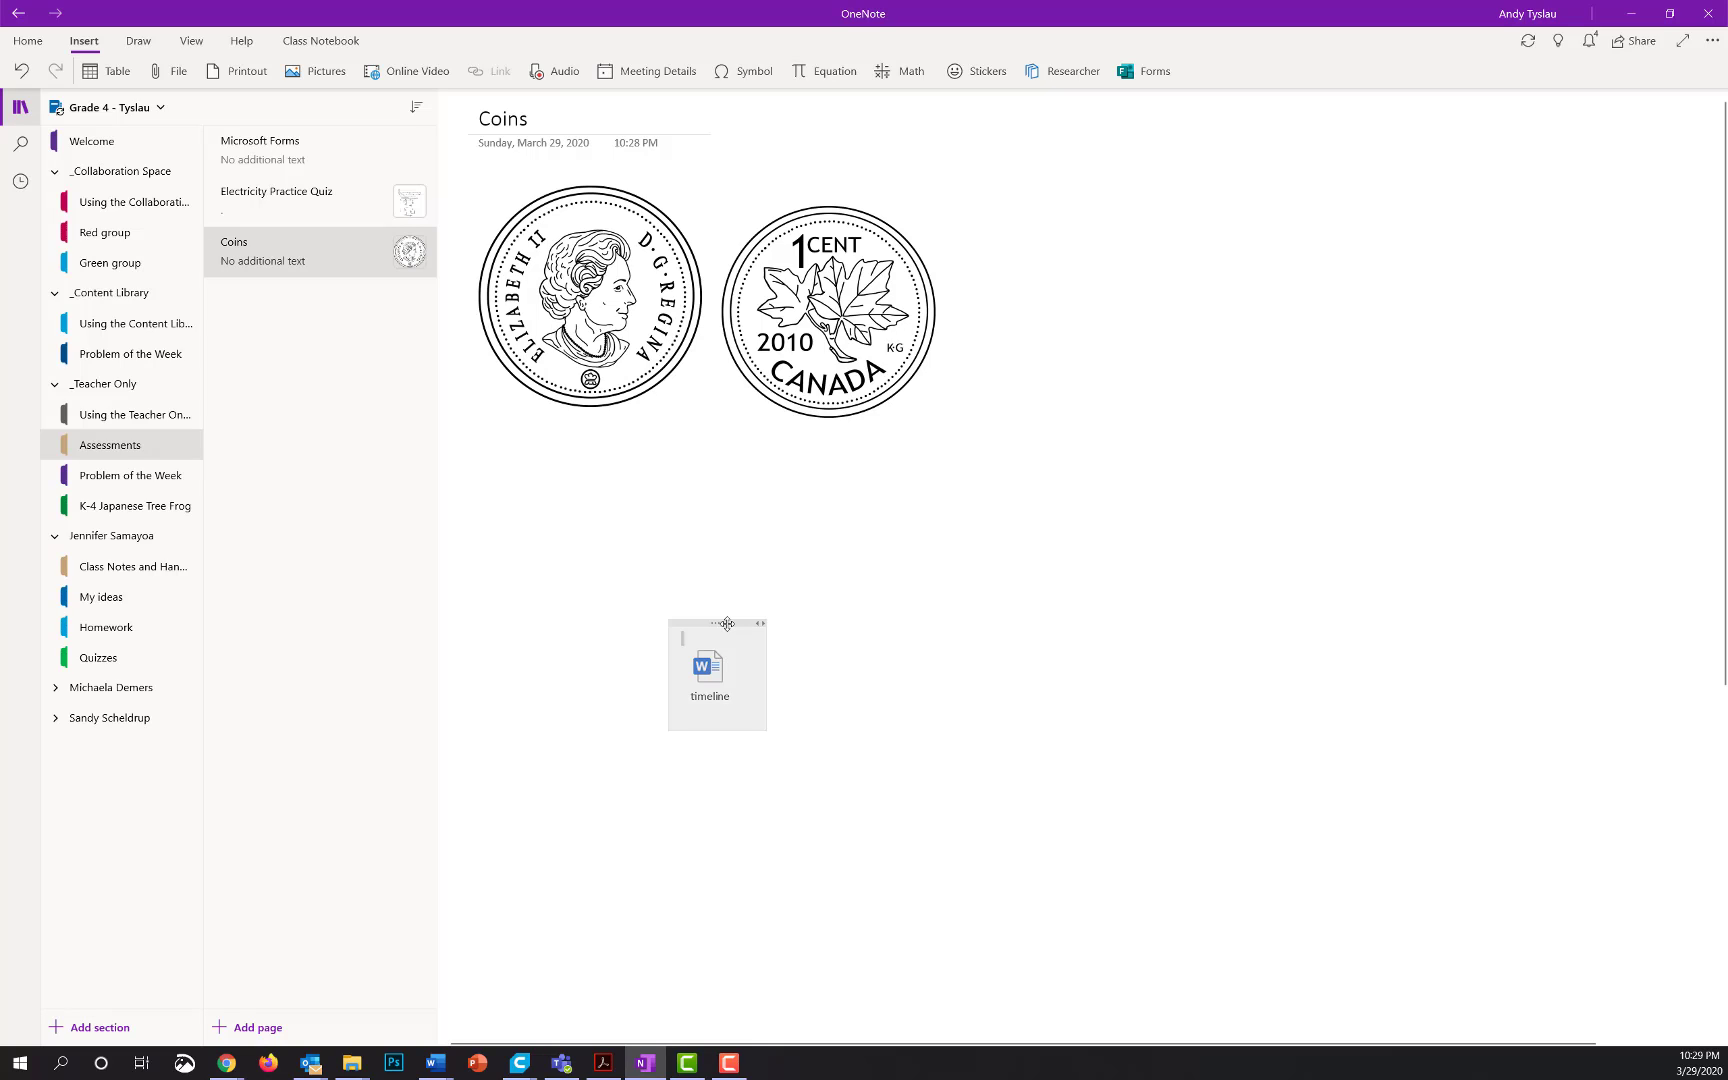
right_click(727, 623)
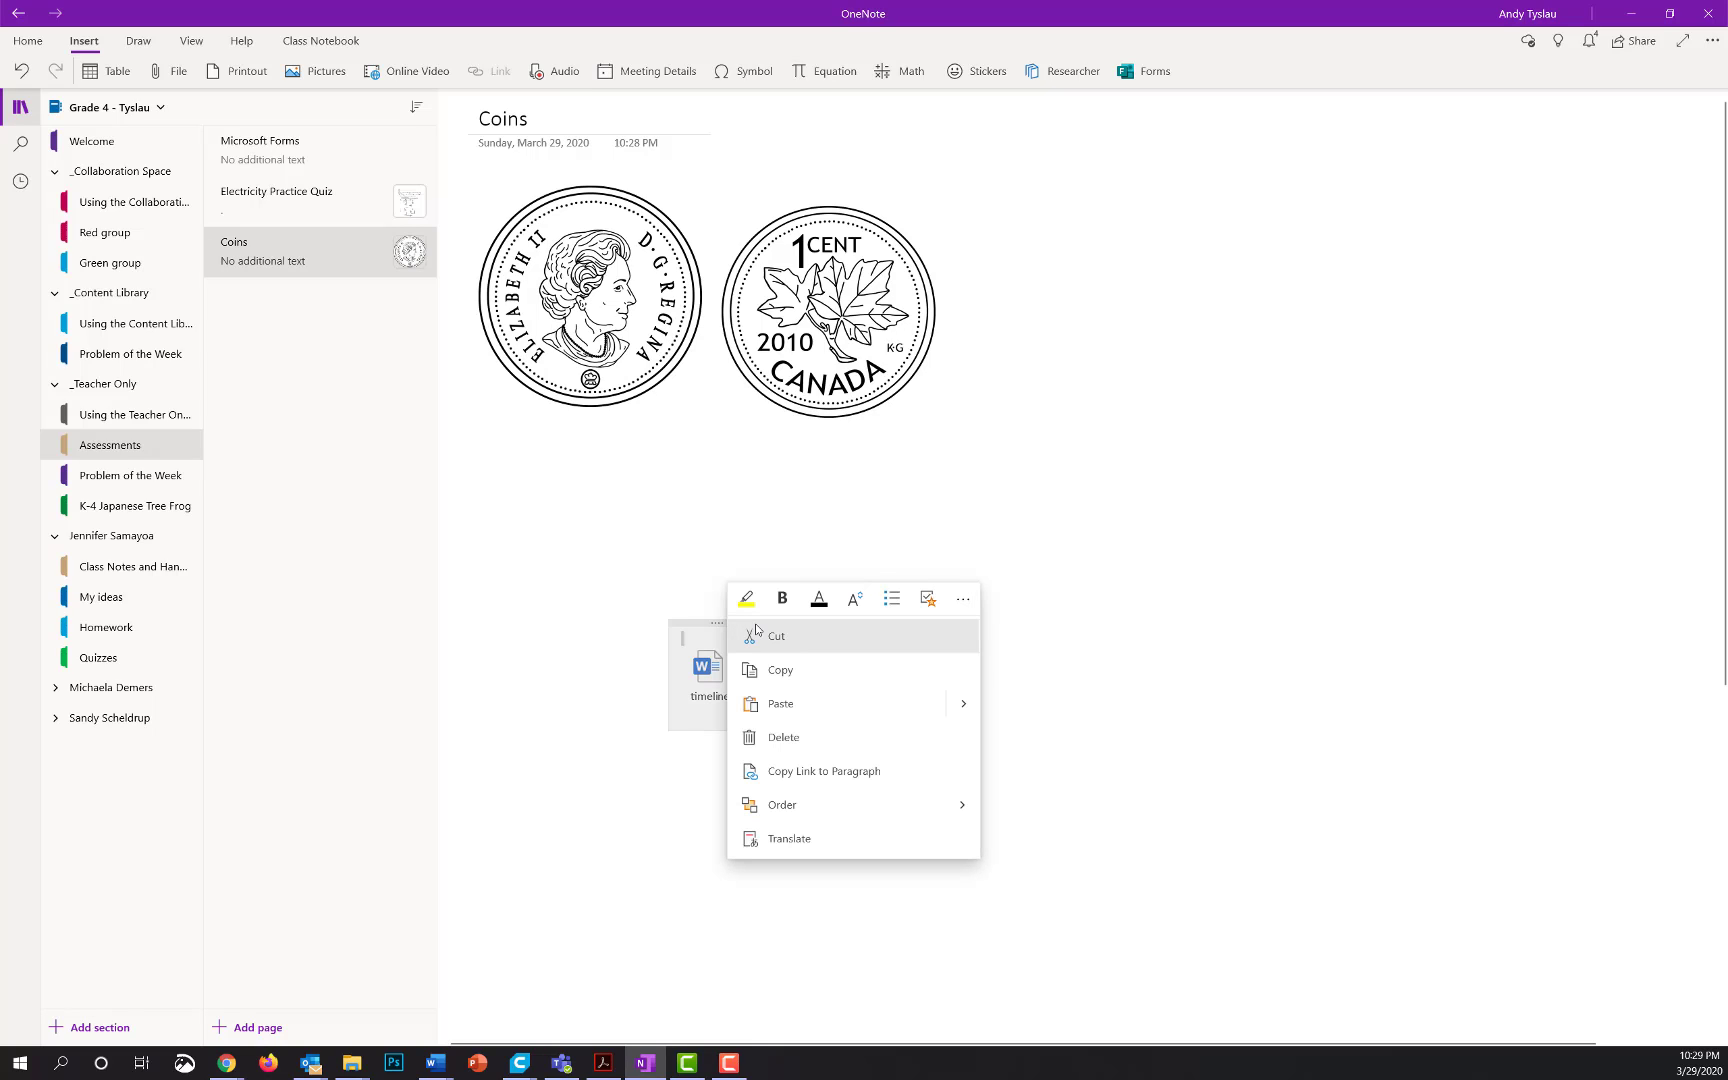
click(790, 737)
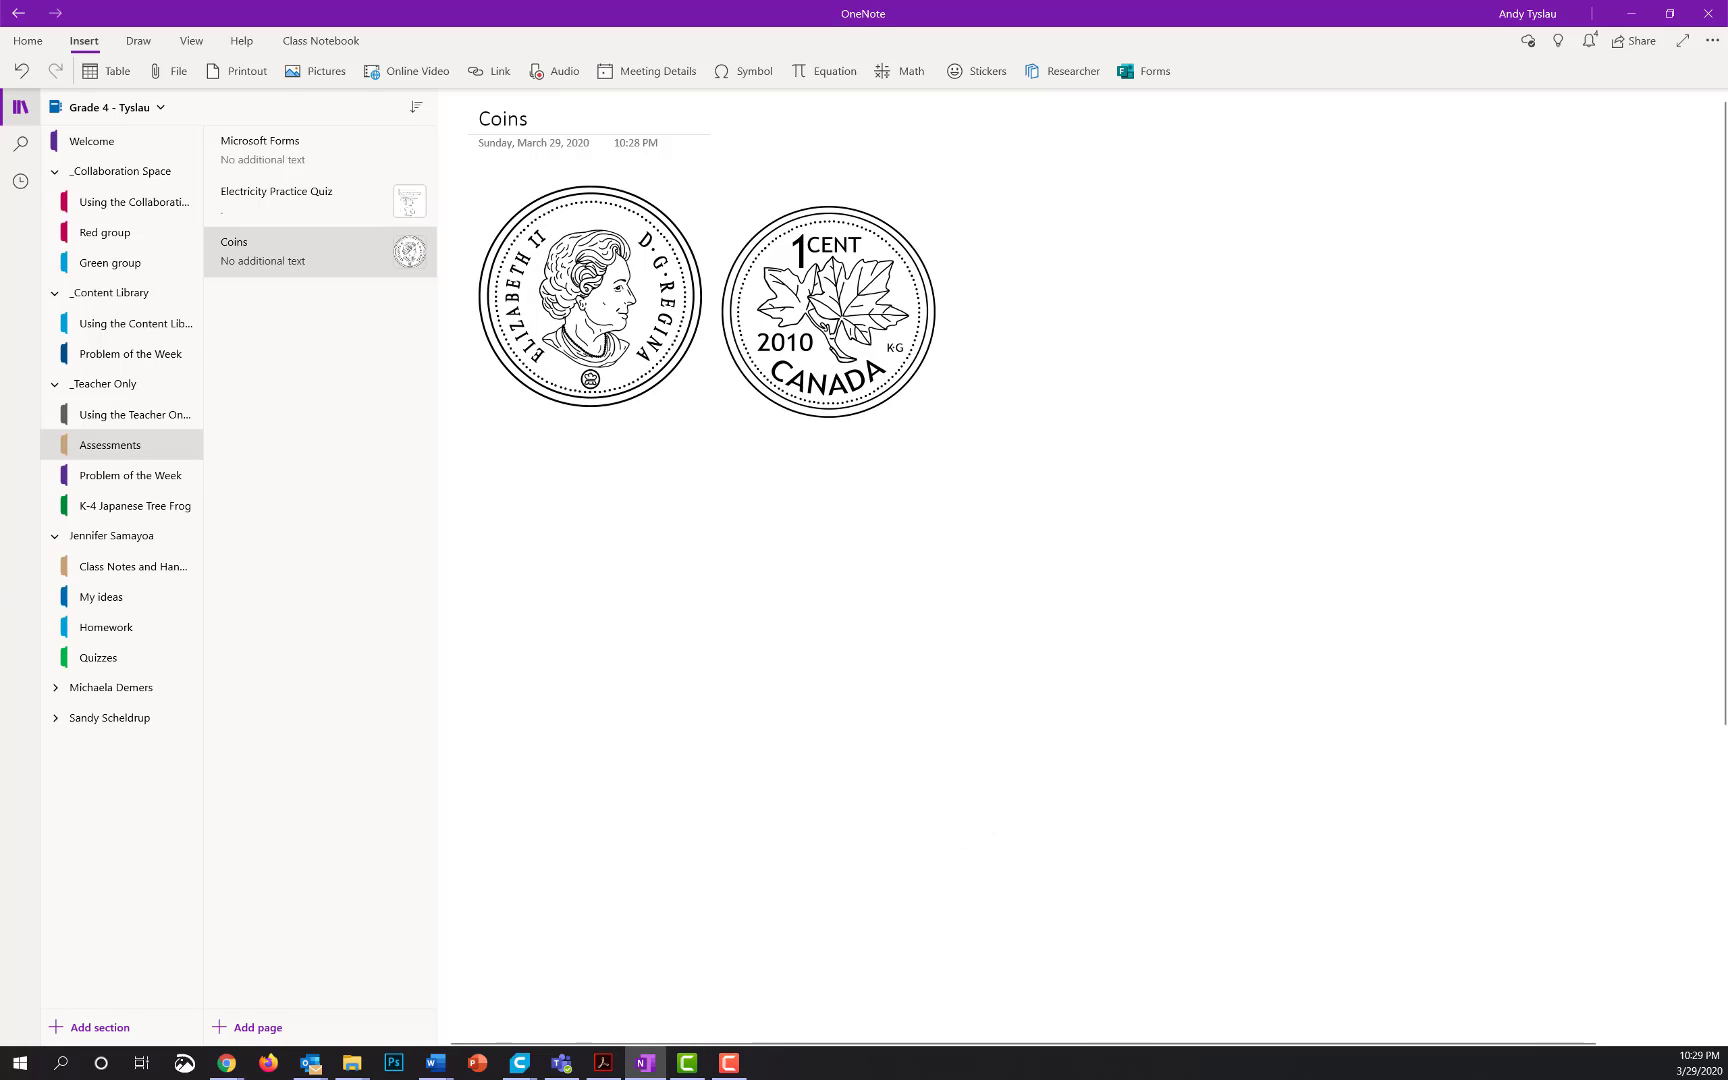
Insert timeline.docx as a printout below the coins and look through its pages.
drag(747, 721, 760, 685)
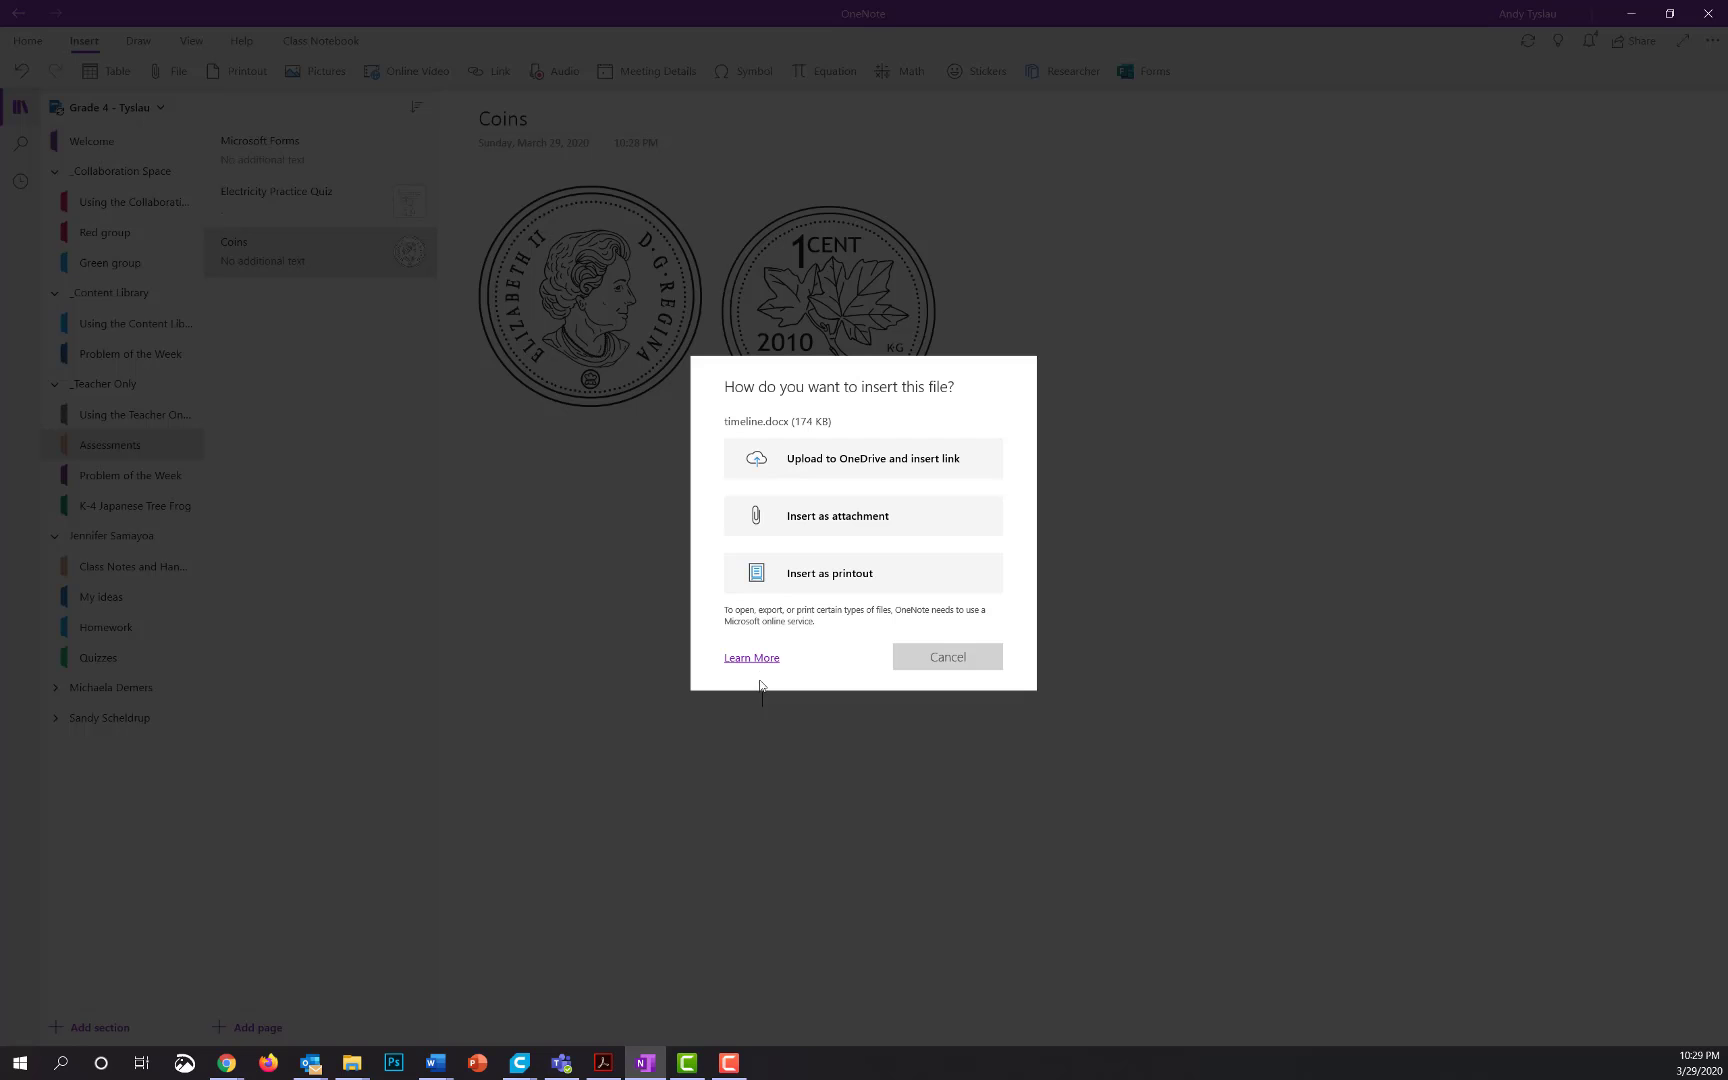
click(828, 578)
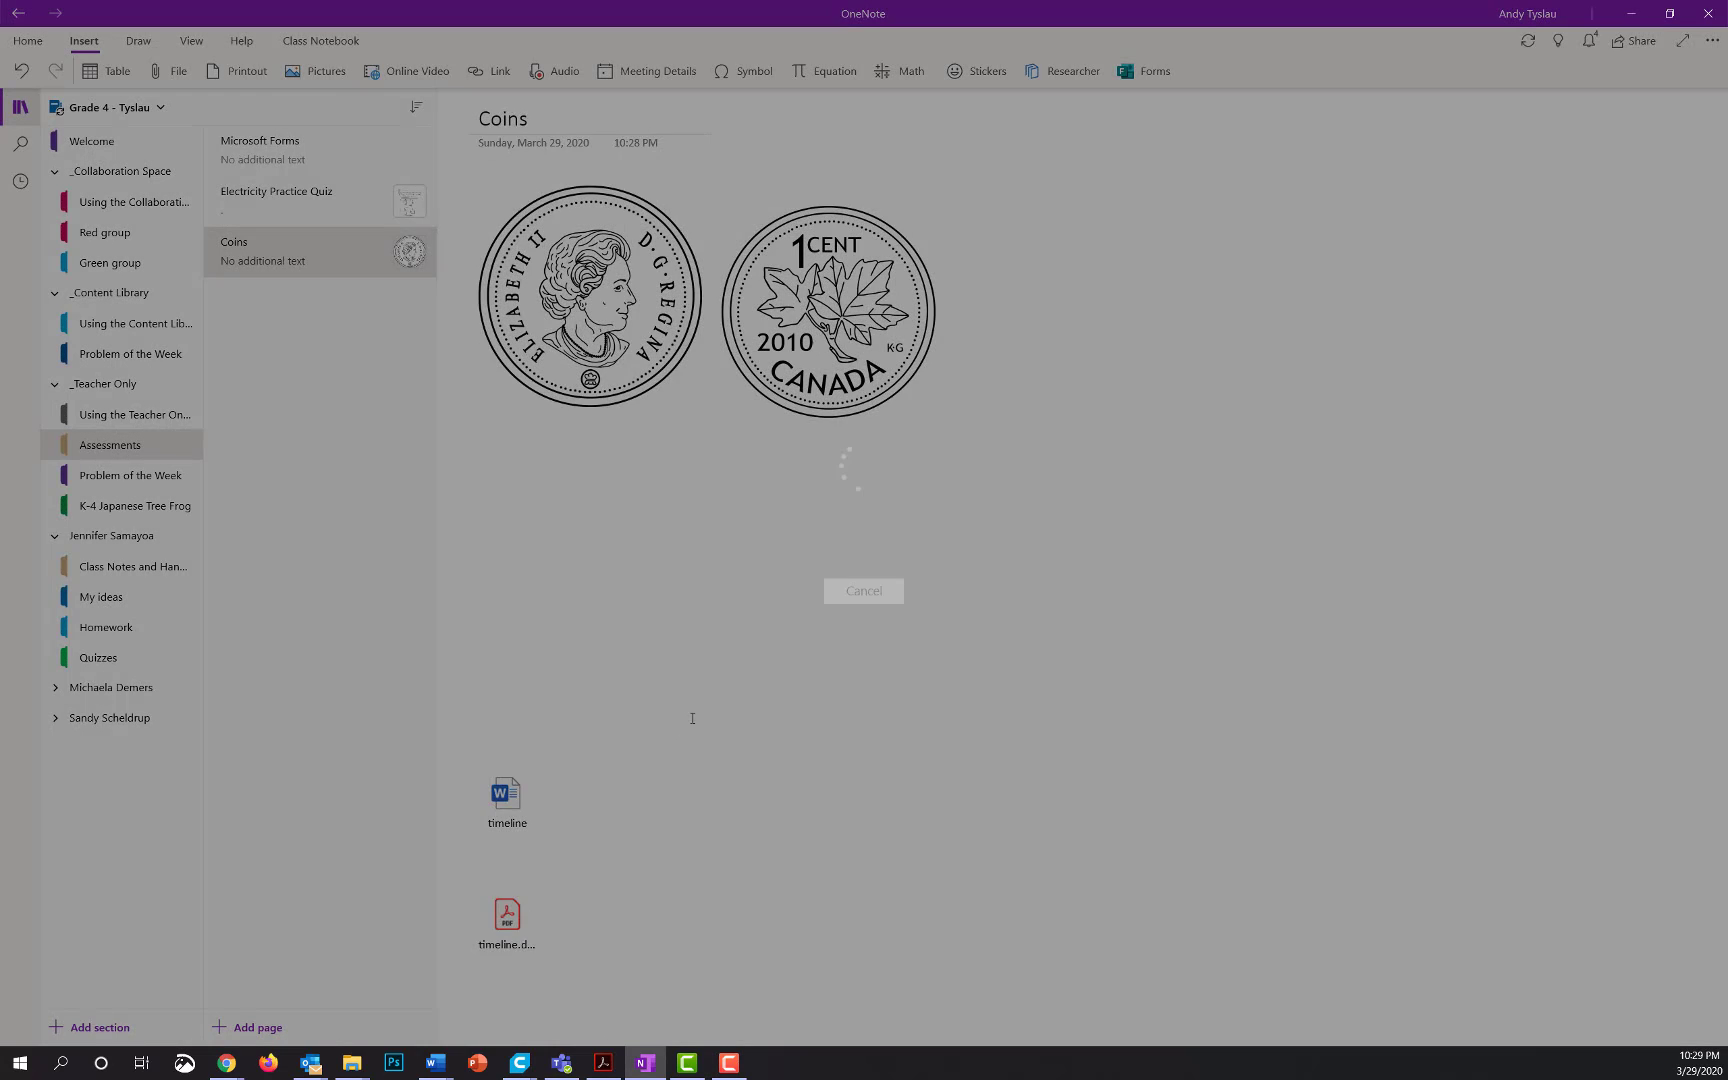
scroll(1290, 680, up, 5)
scroll(1307, 681, up, 10)
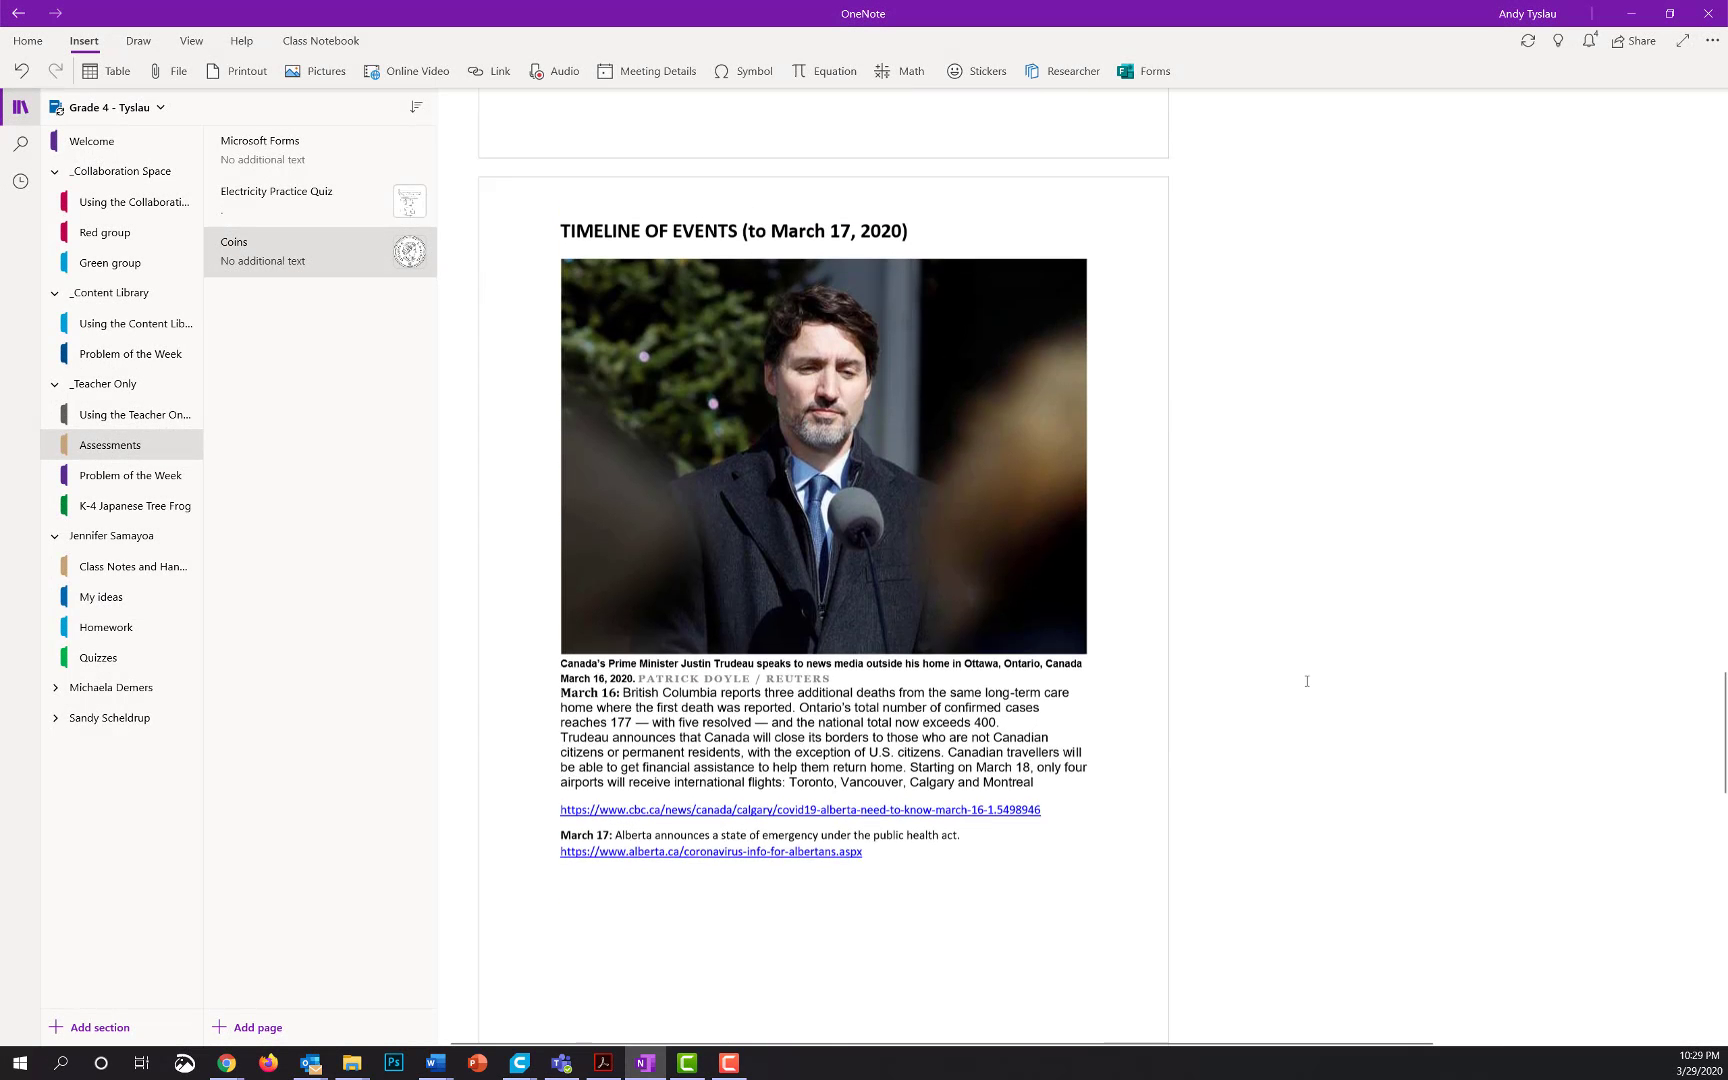
scroll(1307, 681, up, 10)
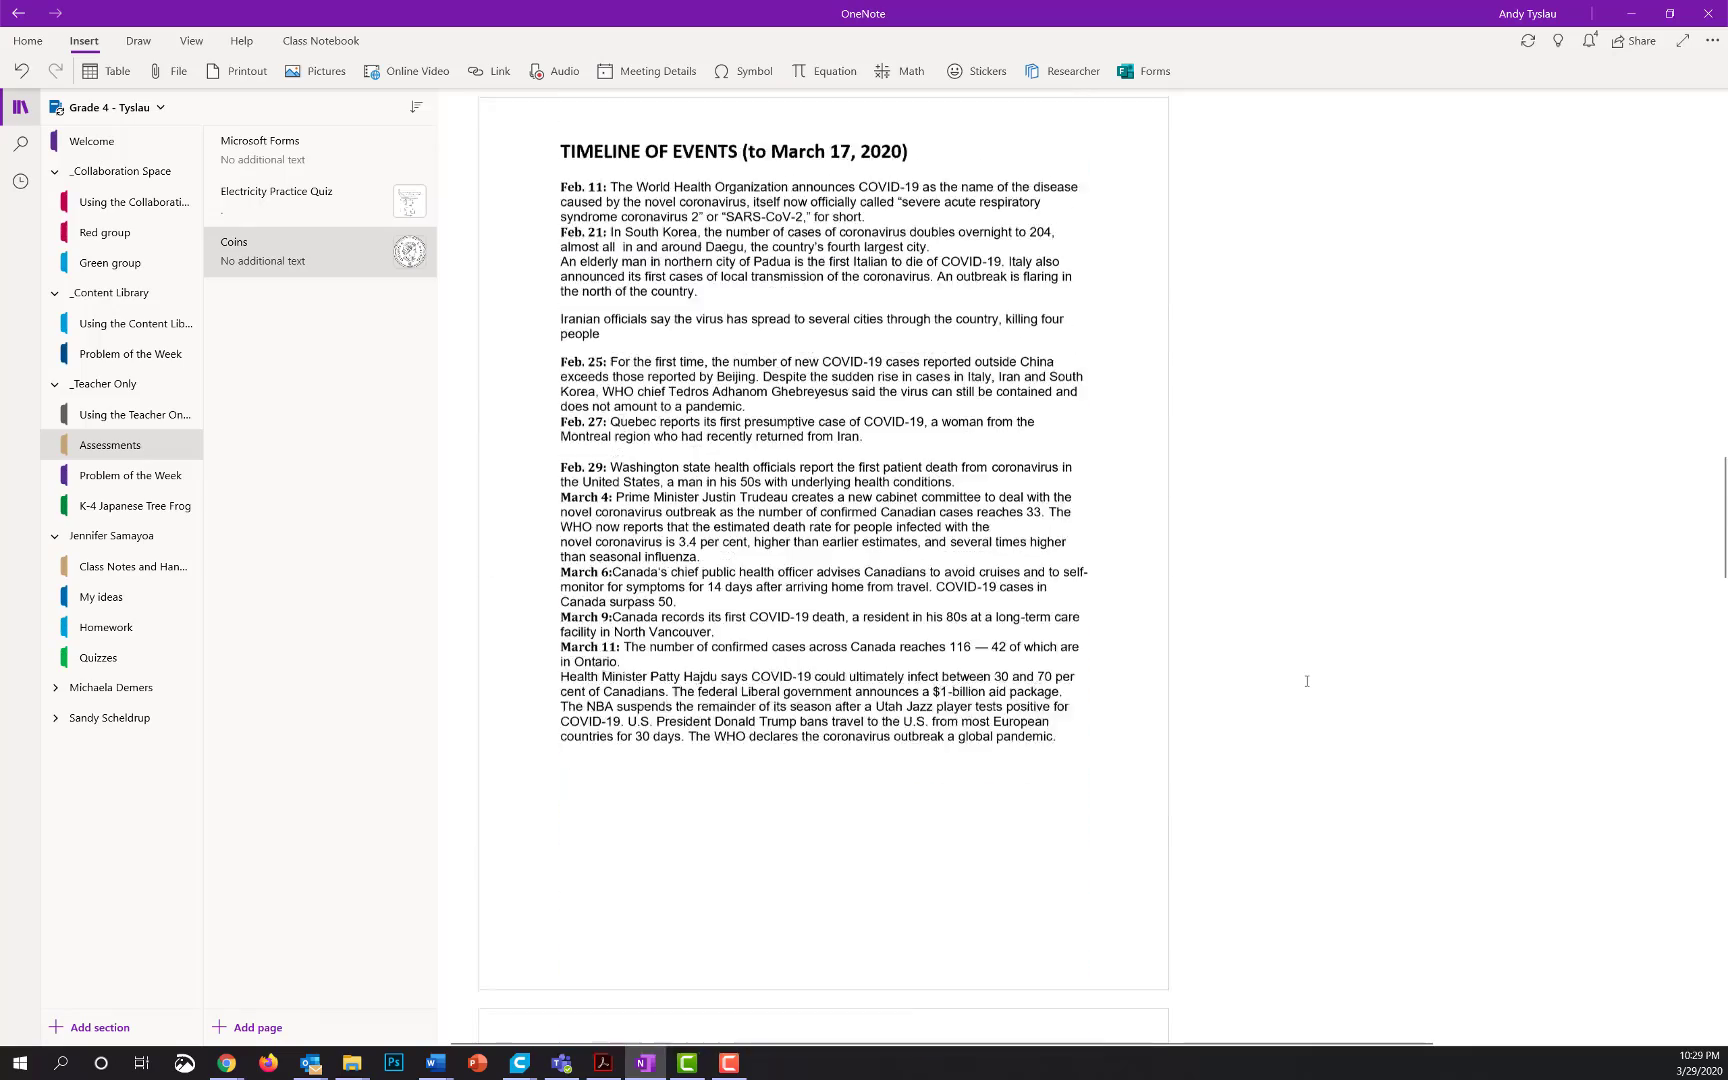
Move the first timeline printout page slightly up and shrink it to roughly two thirds of its size.
scroll(1307, 681, up, 10)
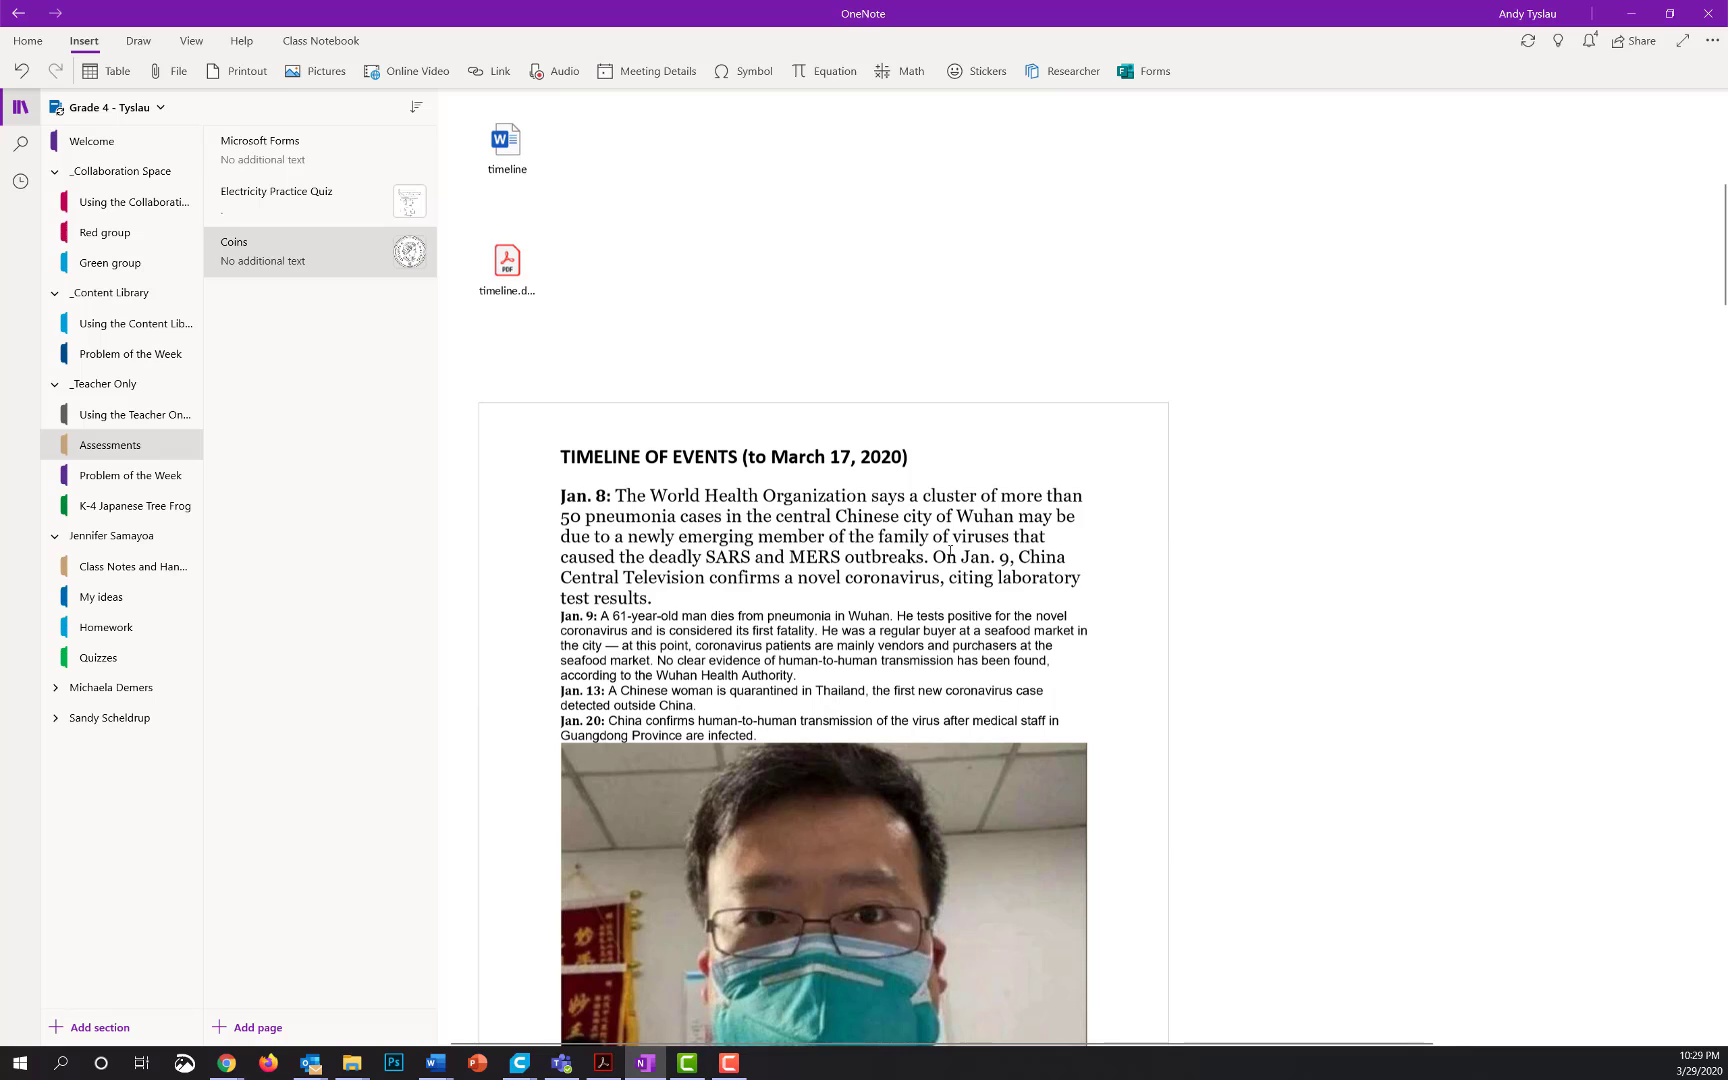
click(937, 410)
drag(937, 410, 940, 362)
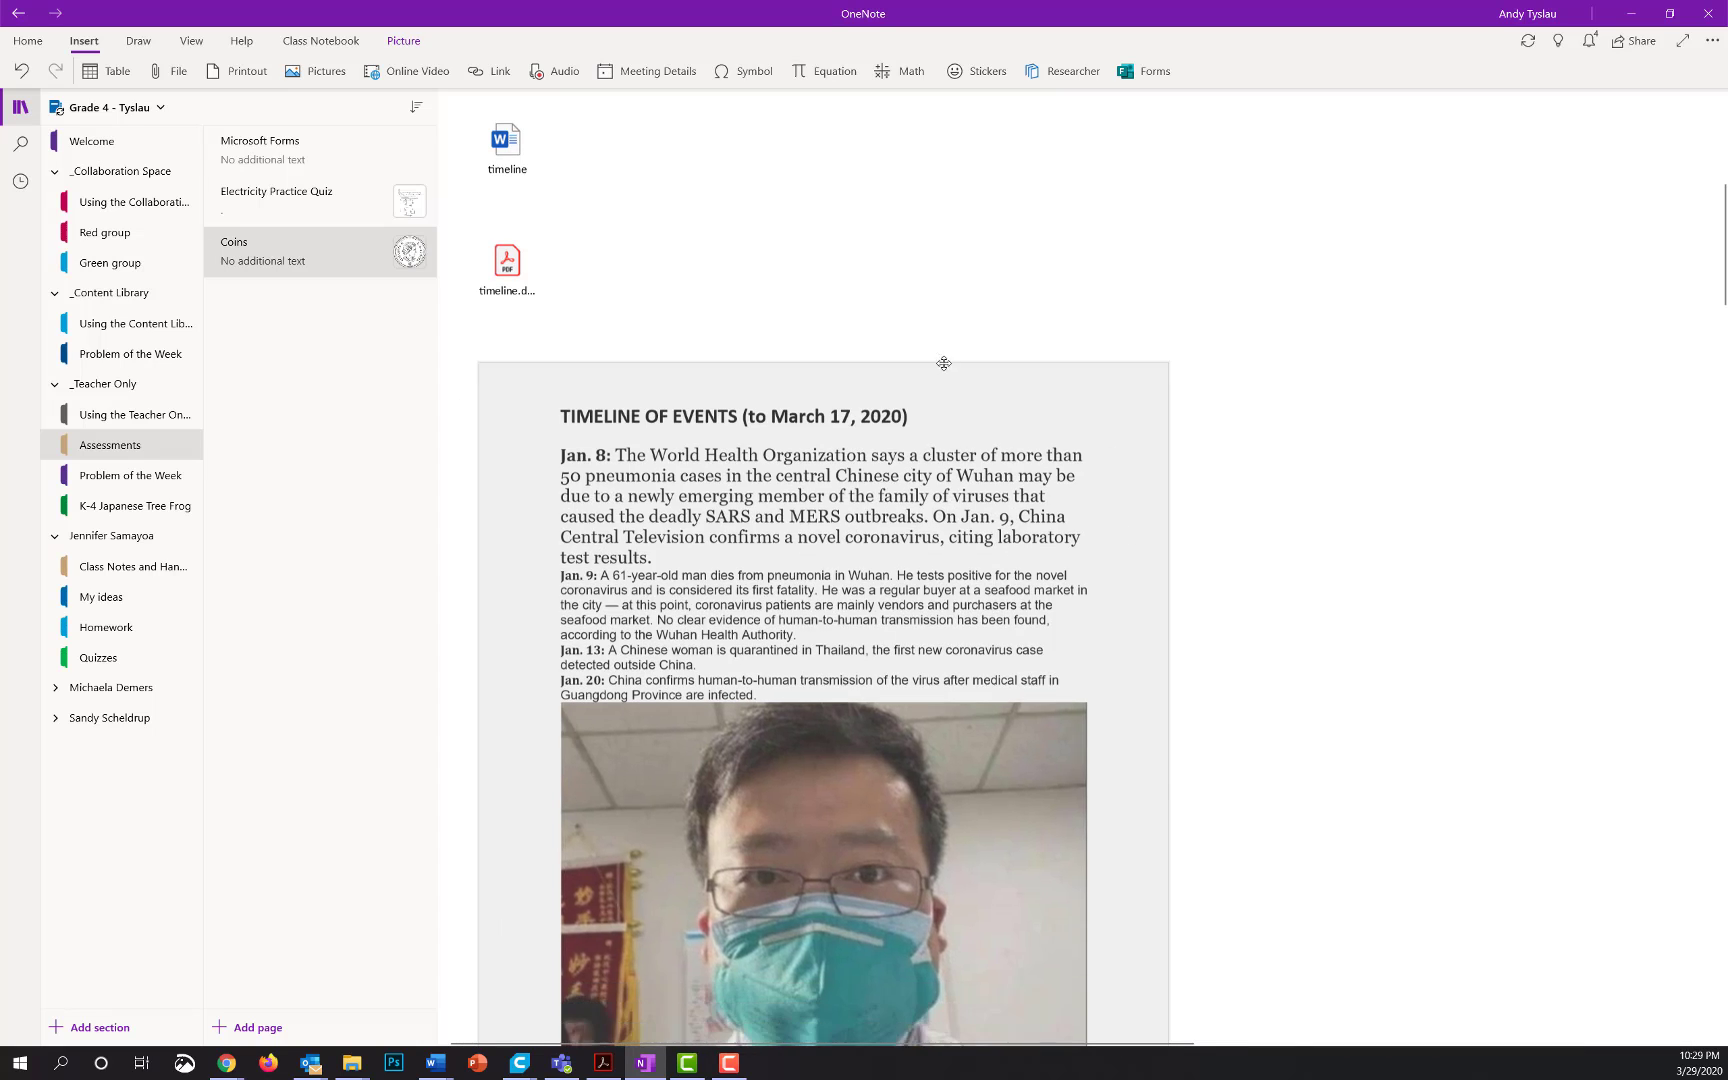
scroll(1092, 673, down, 6)
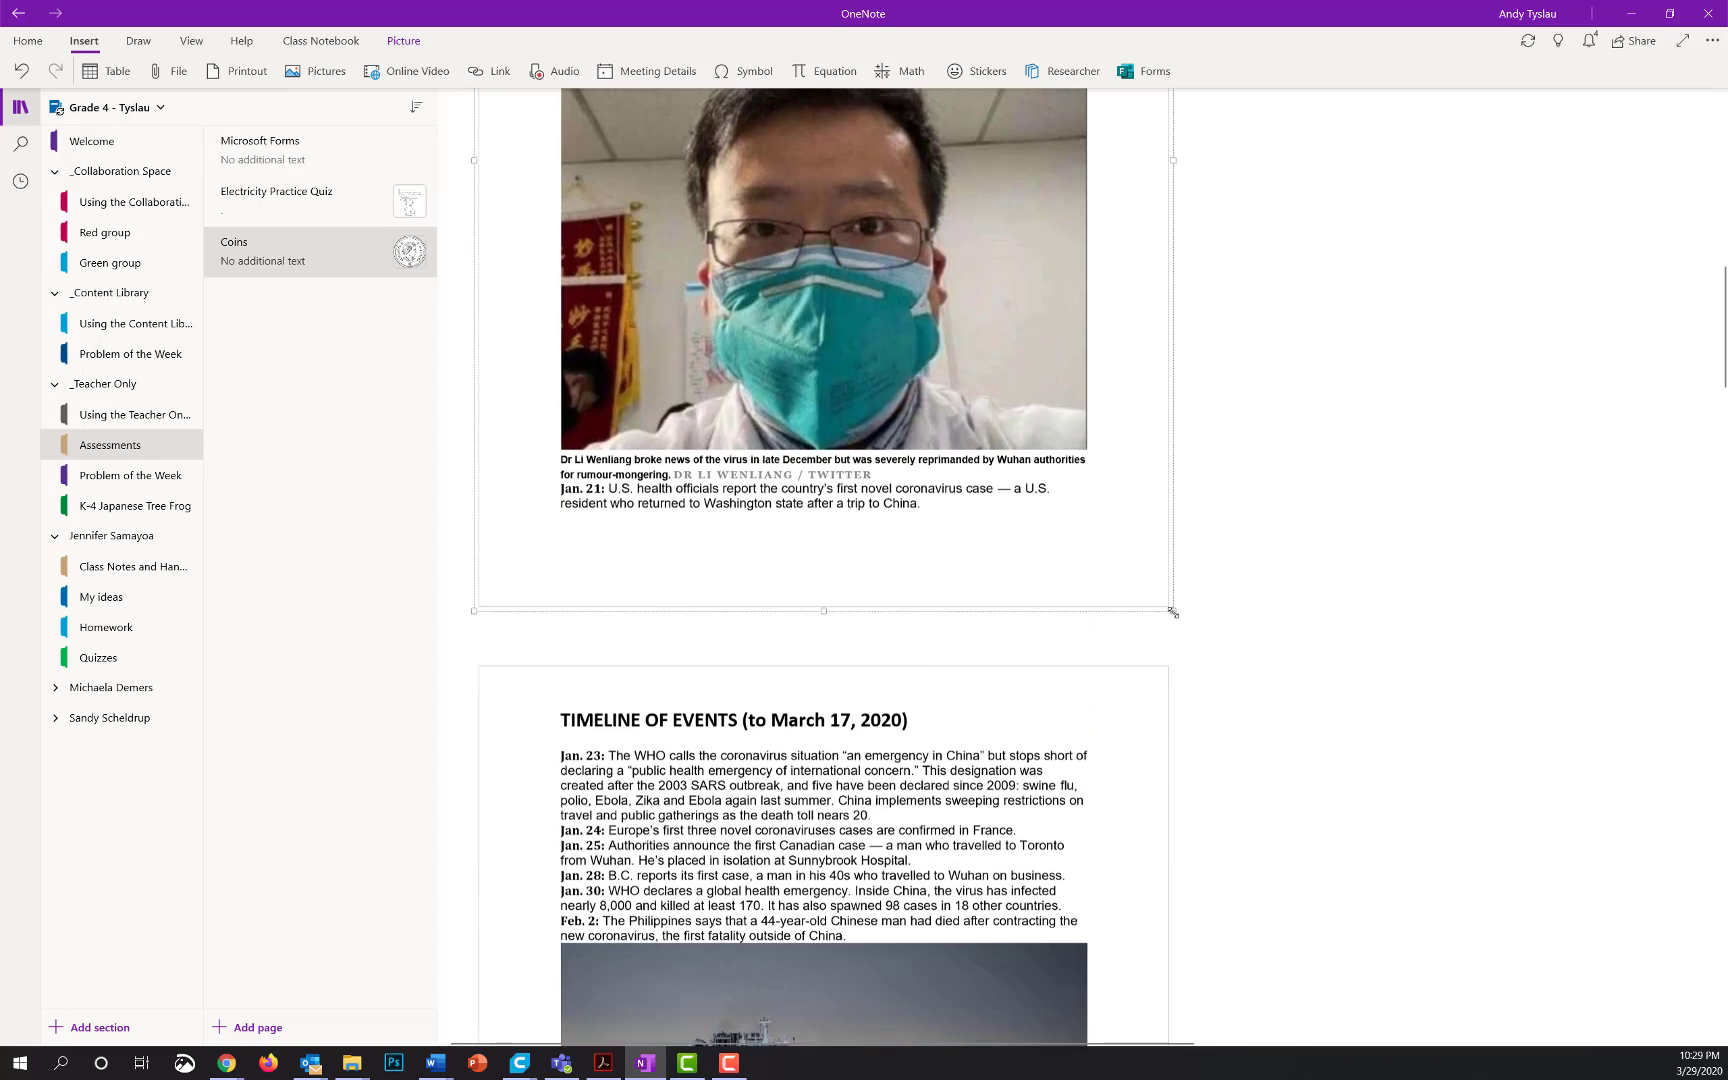
drag(1173, 612, 959, 334)
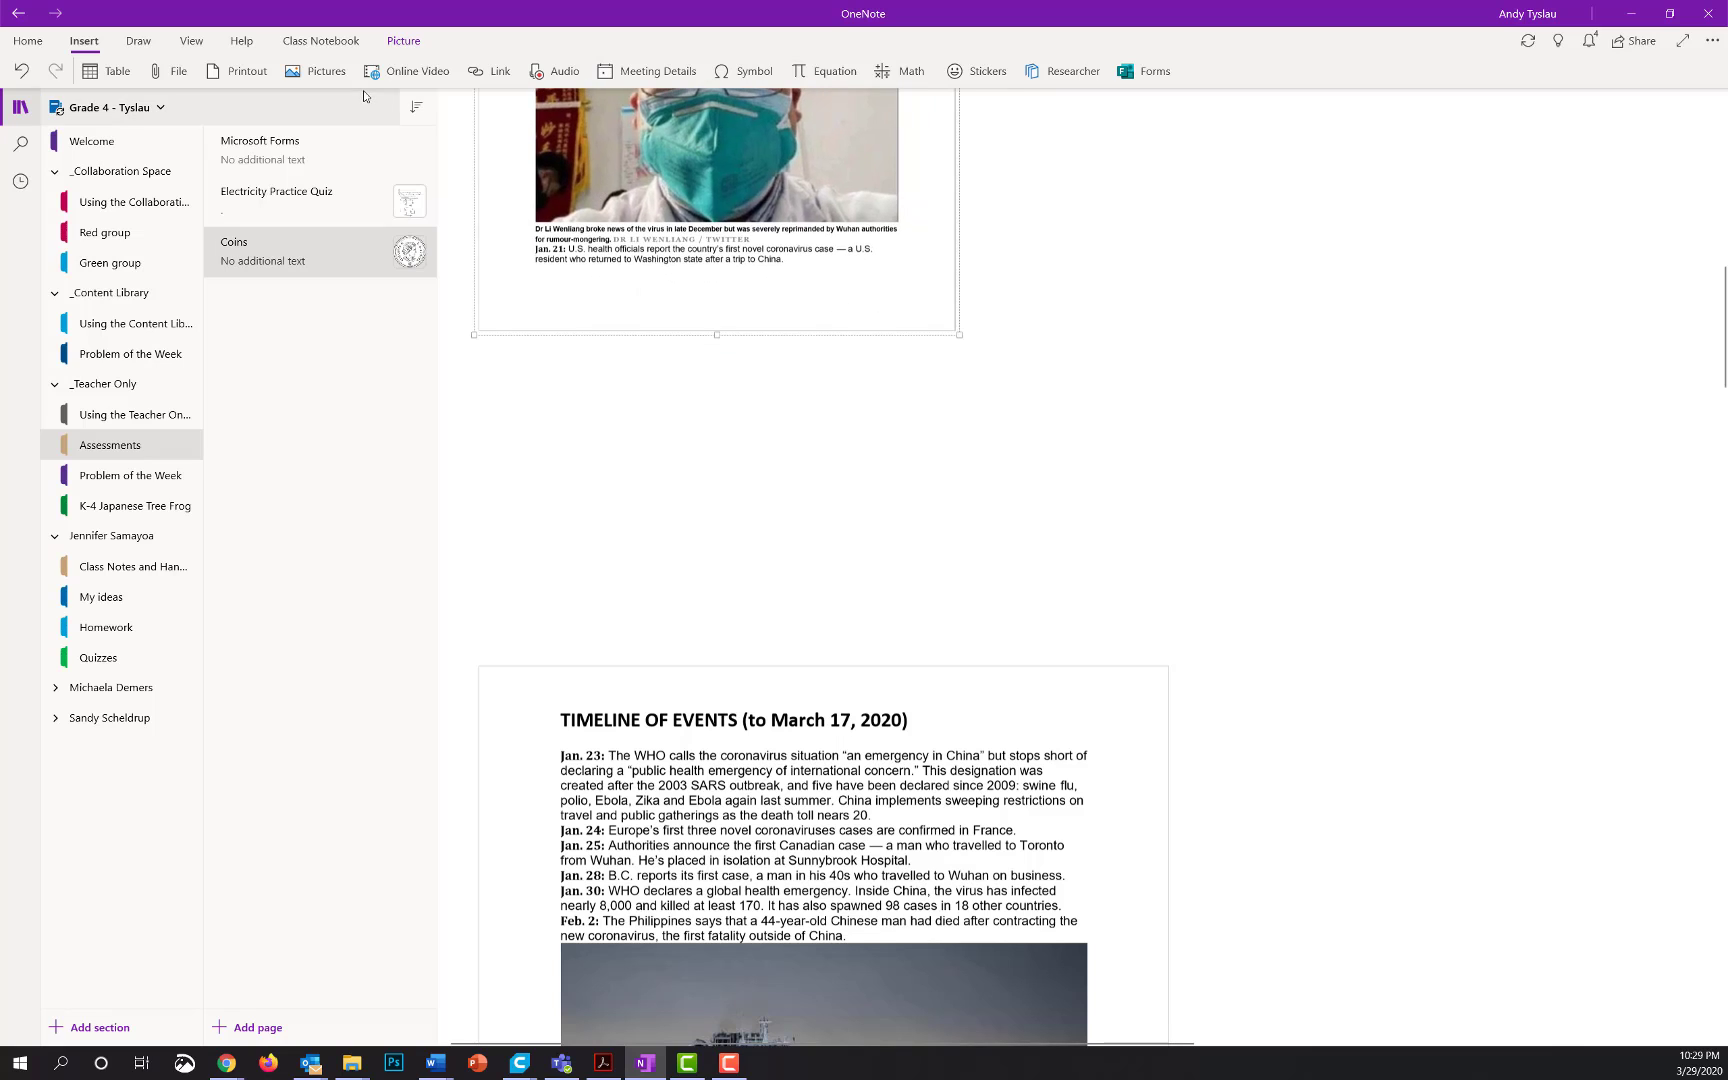
Move the second timeline printout page beside the first one and shrink it to match the first page's size.
click(191, 41)
click(255, 70)
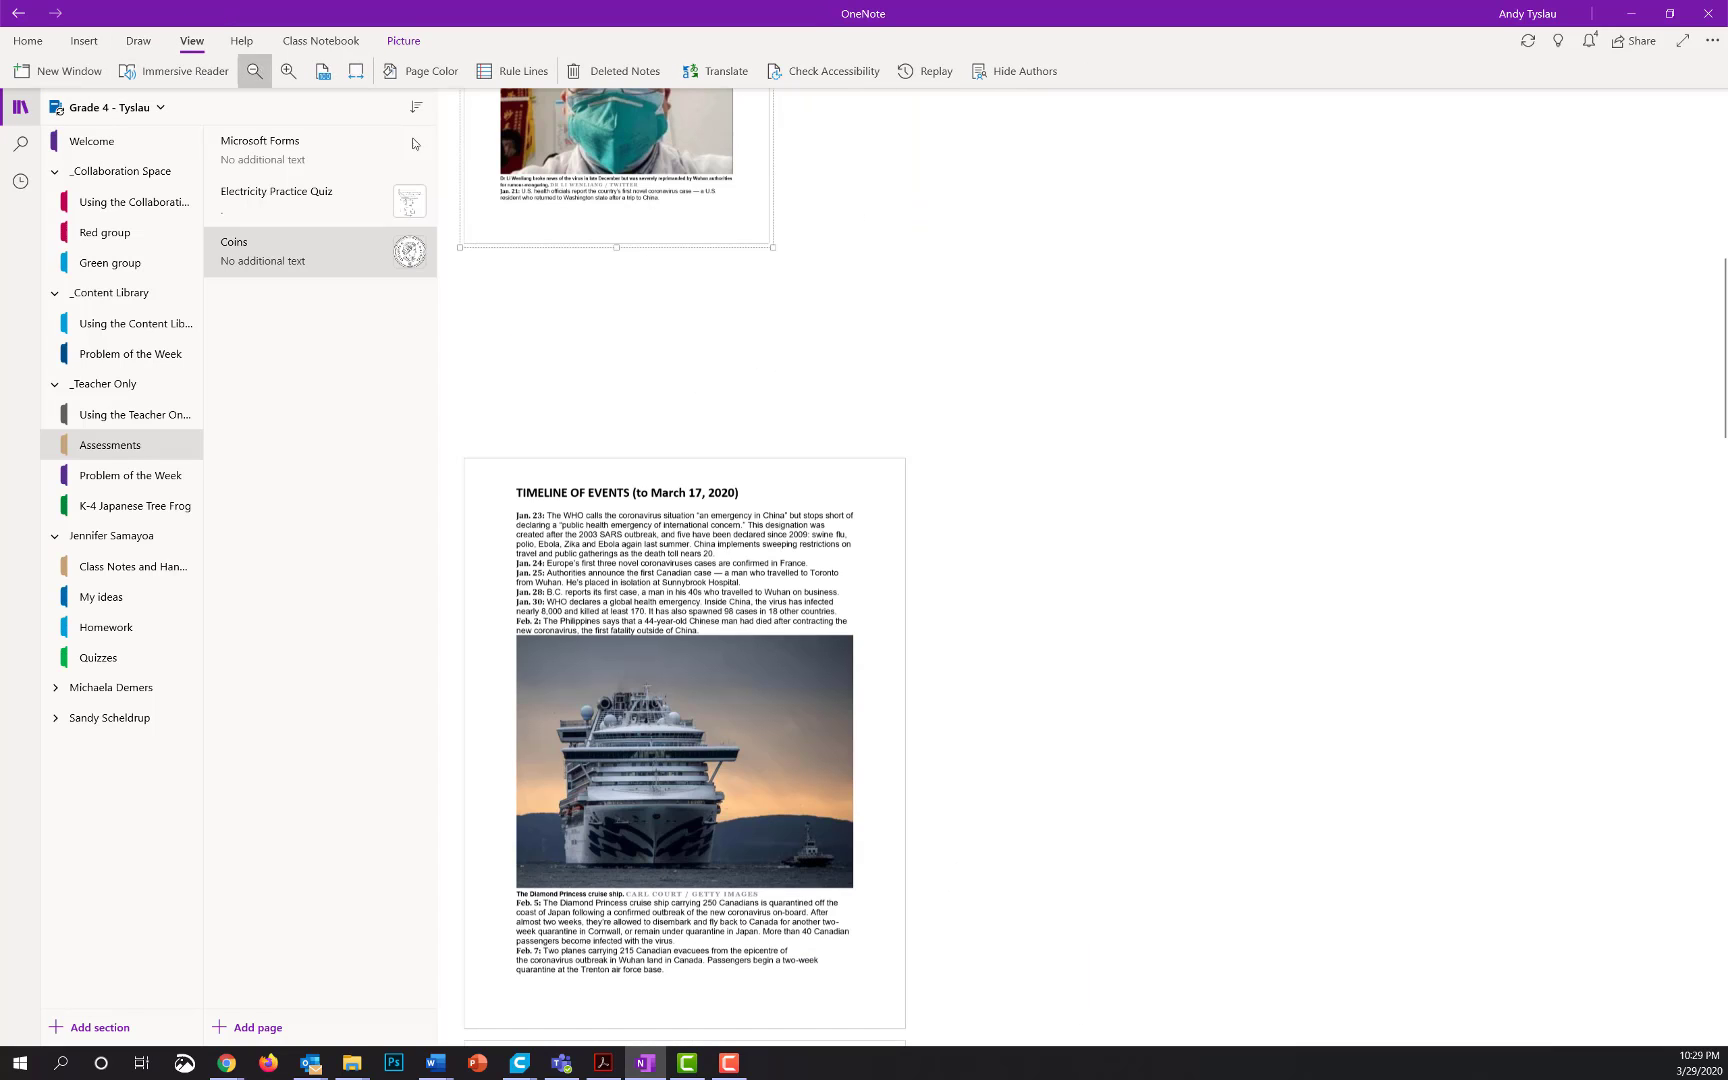
click(789, 449)
drag(806, 460, 1215, 125)
scroll(1023, 593, up, 3)
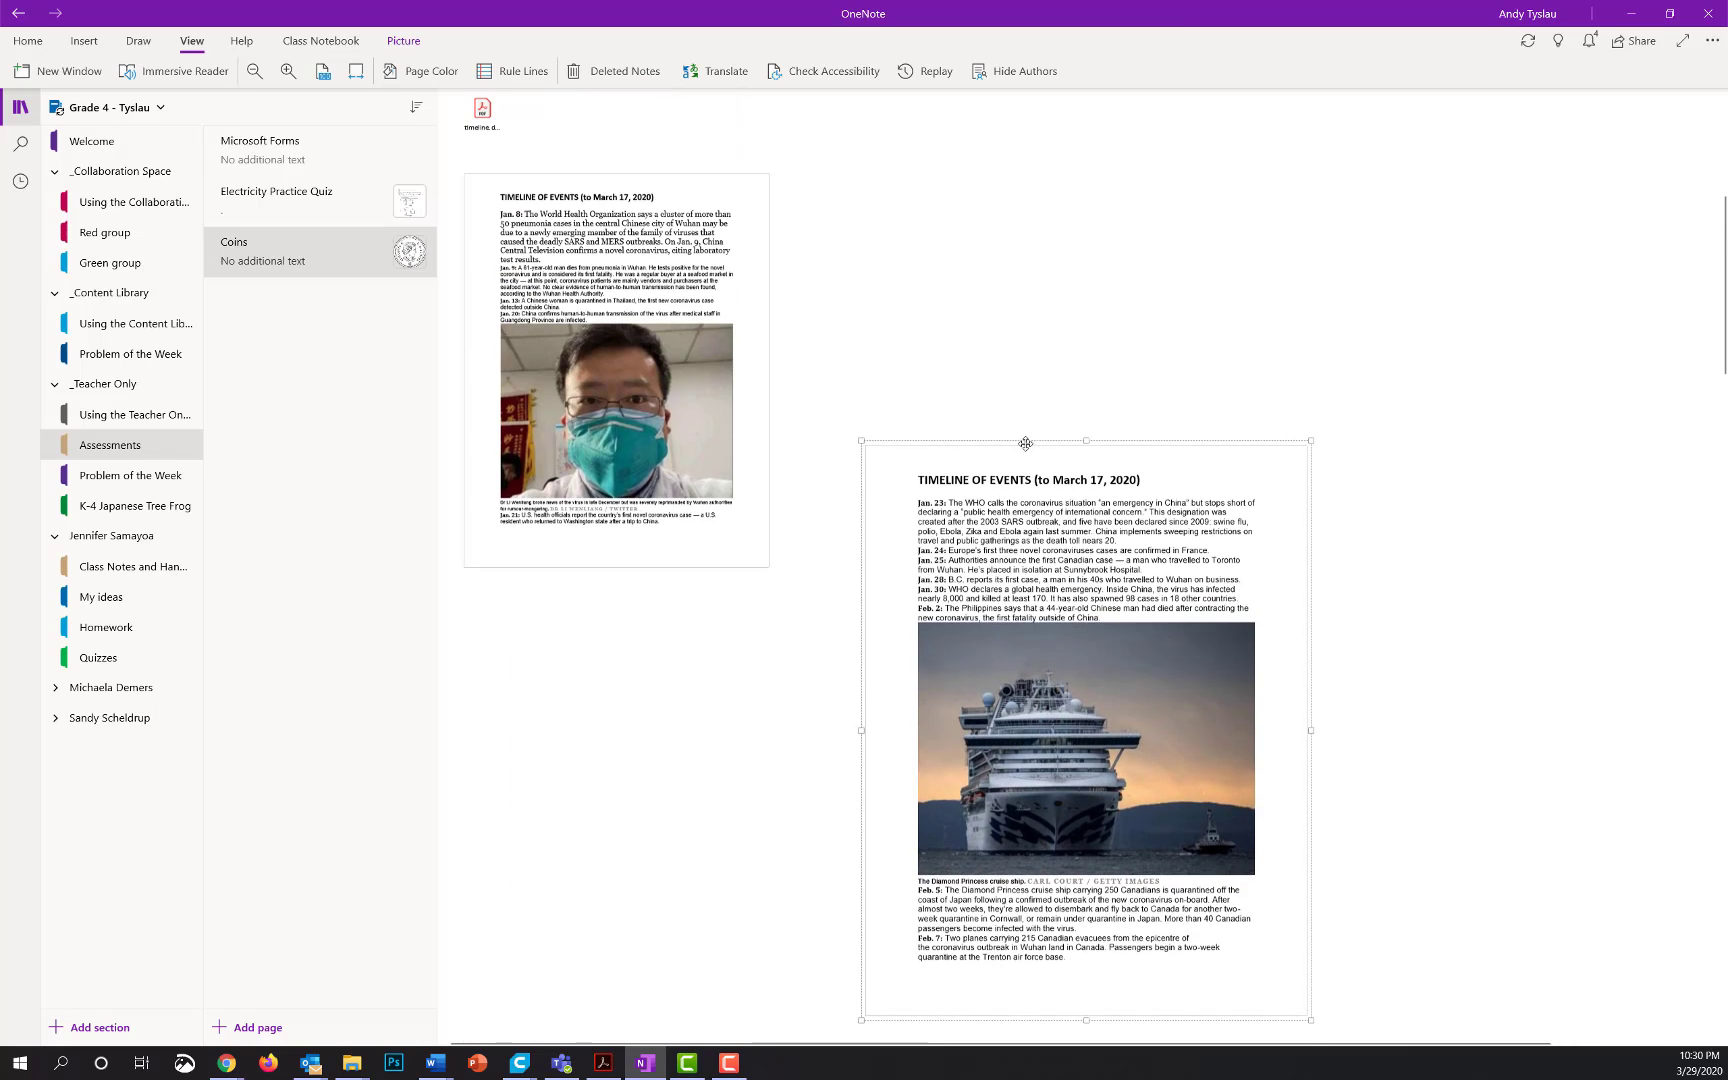
drag(1024, 606, 946, 333)
drag(1220, 895, 1090, 738)
click(1047, 845)
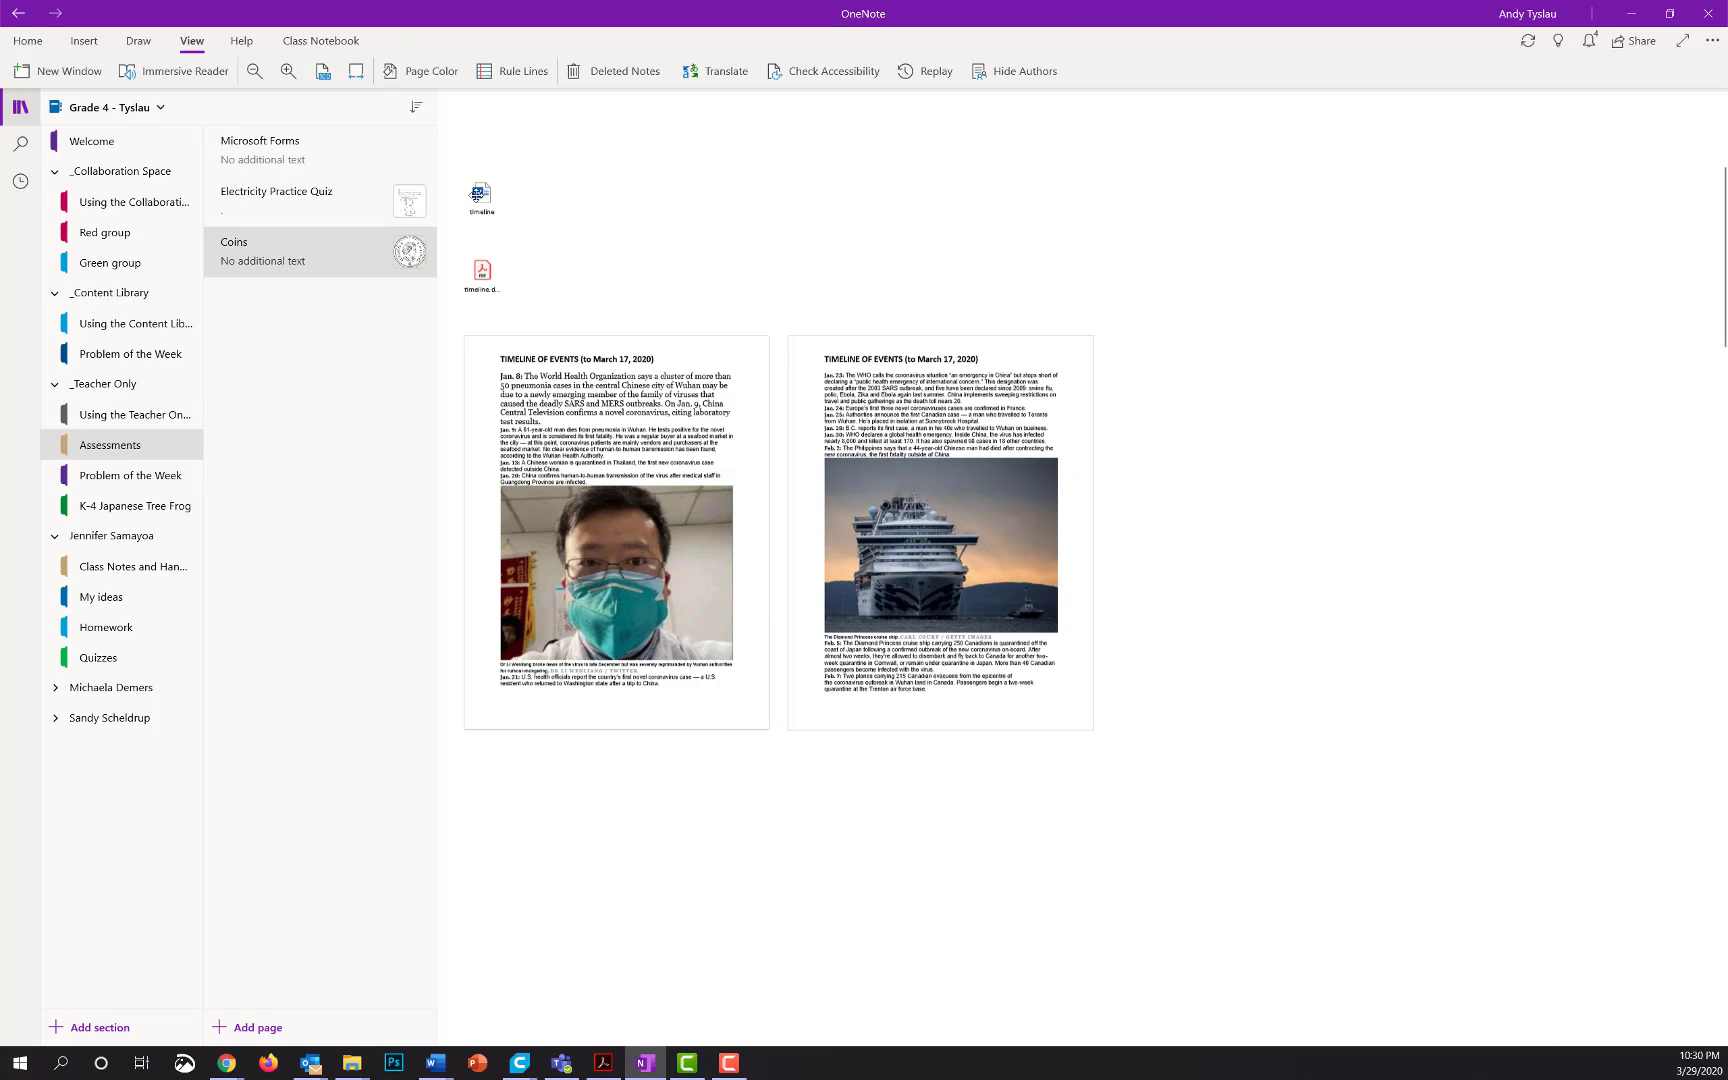
Delete the timeline Word and PDF file icons above the printout pages.
click(477, 194)
key(Delete)
click(480, 265)
key(Delete)
Move both timeline printout pages up, side by side, just below the coin images.
scroll(1192, 388, up, 3)
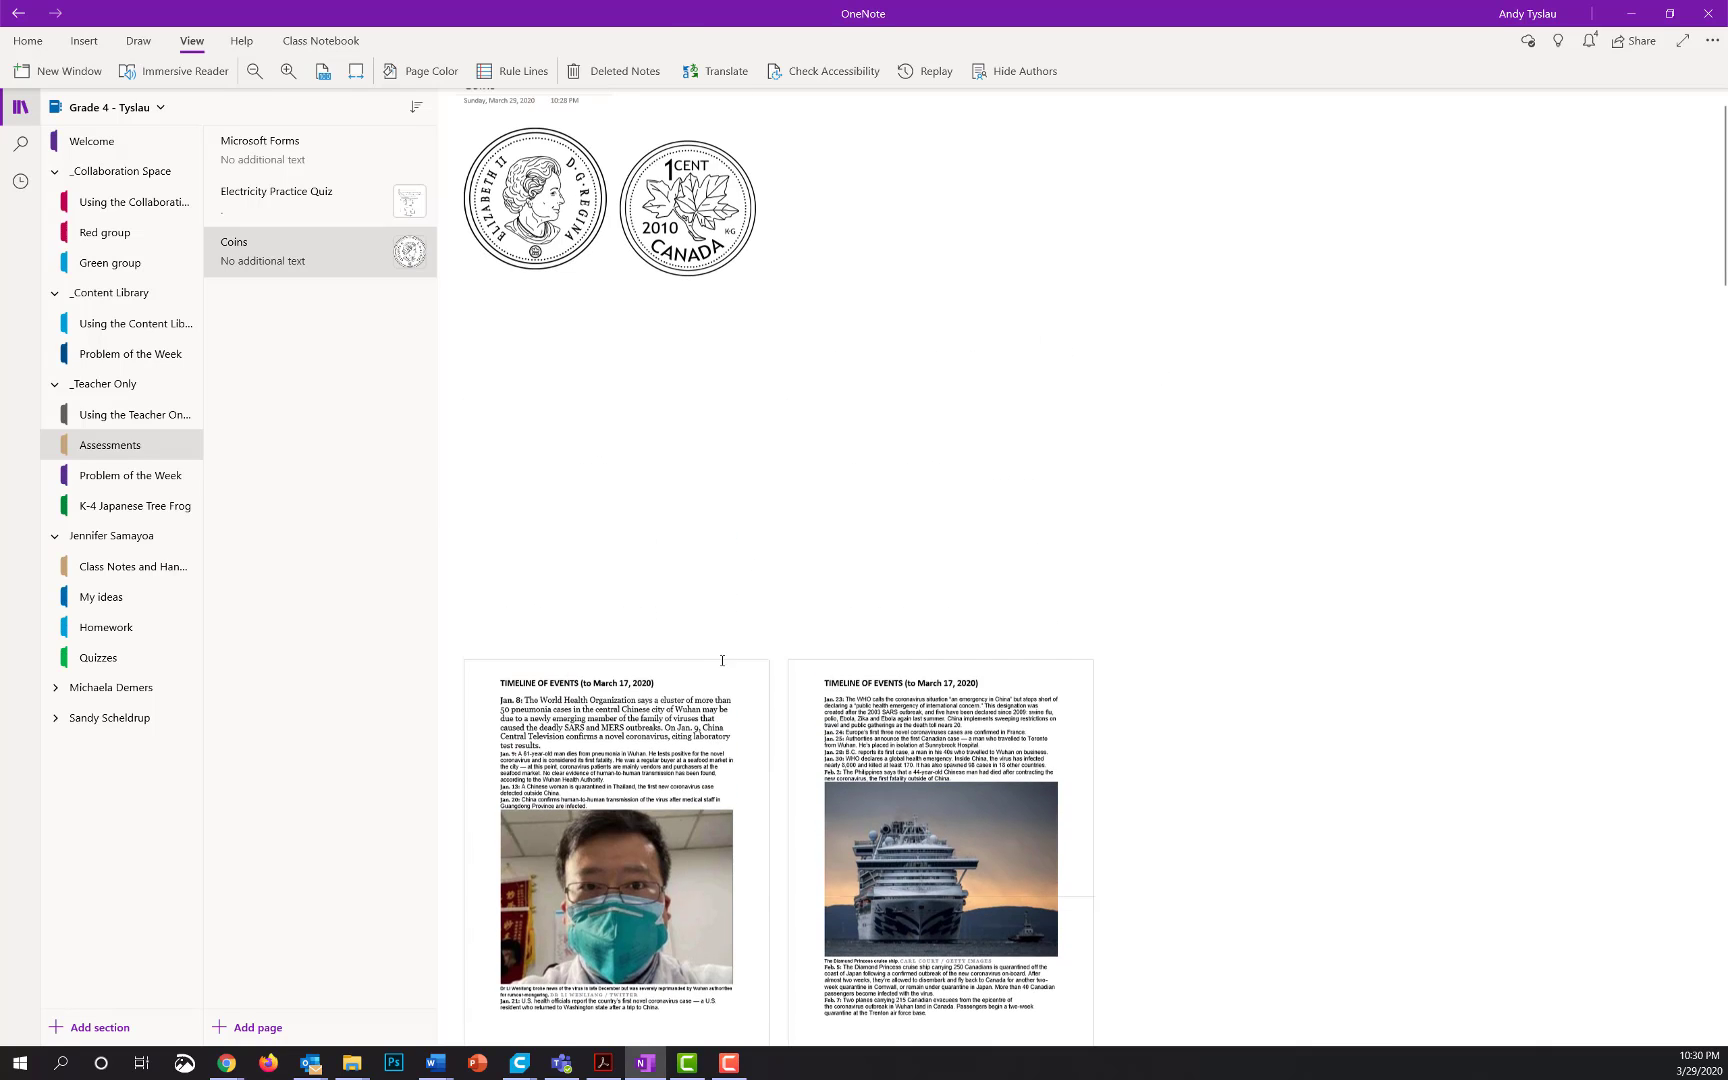
drag(722, 660, 730, 353)
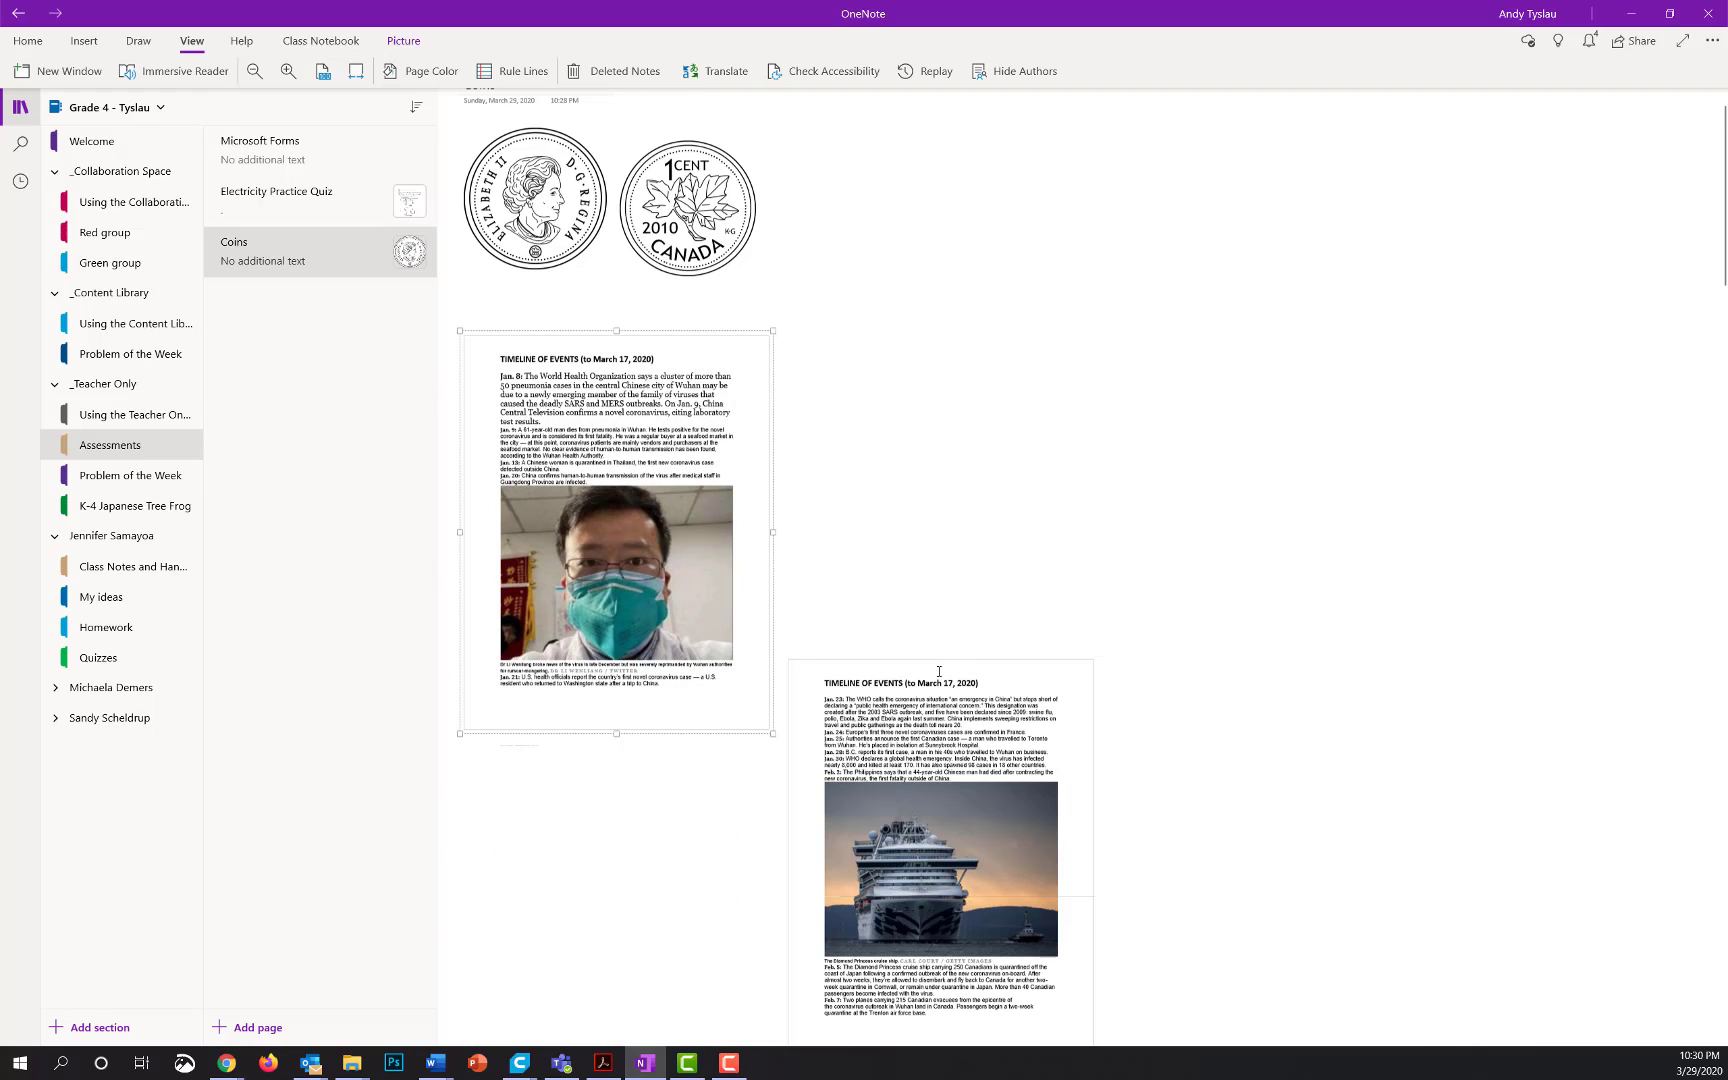
drag(945, 656, 993, 342)
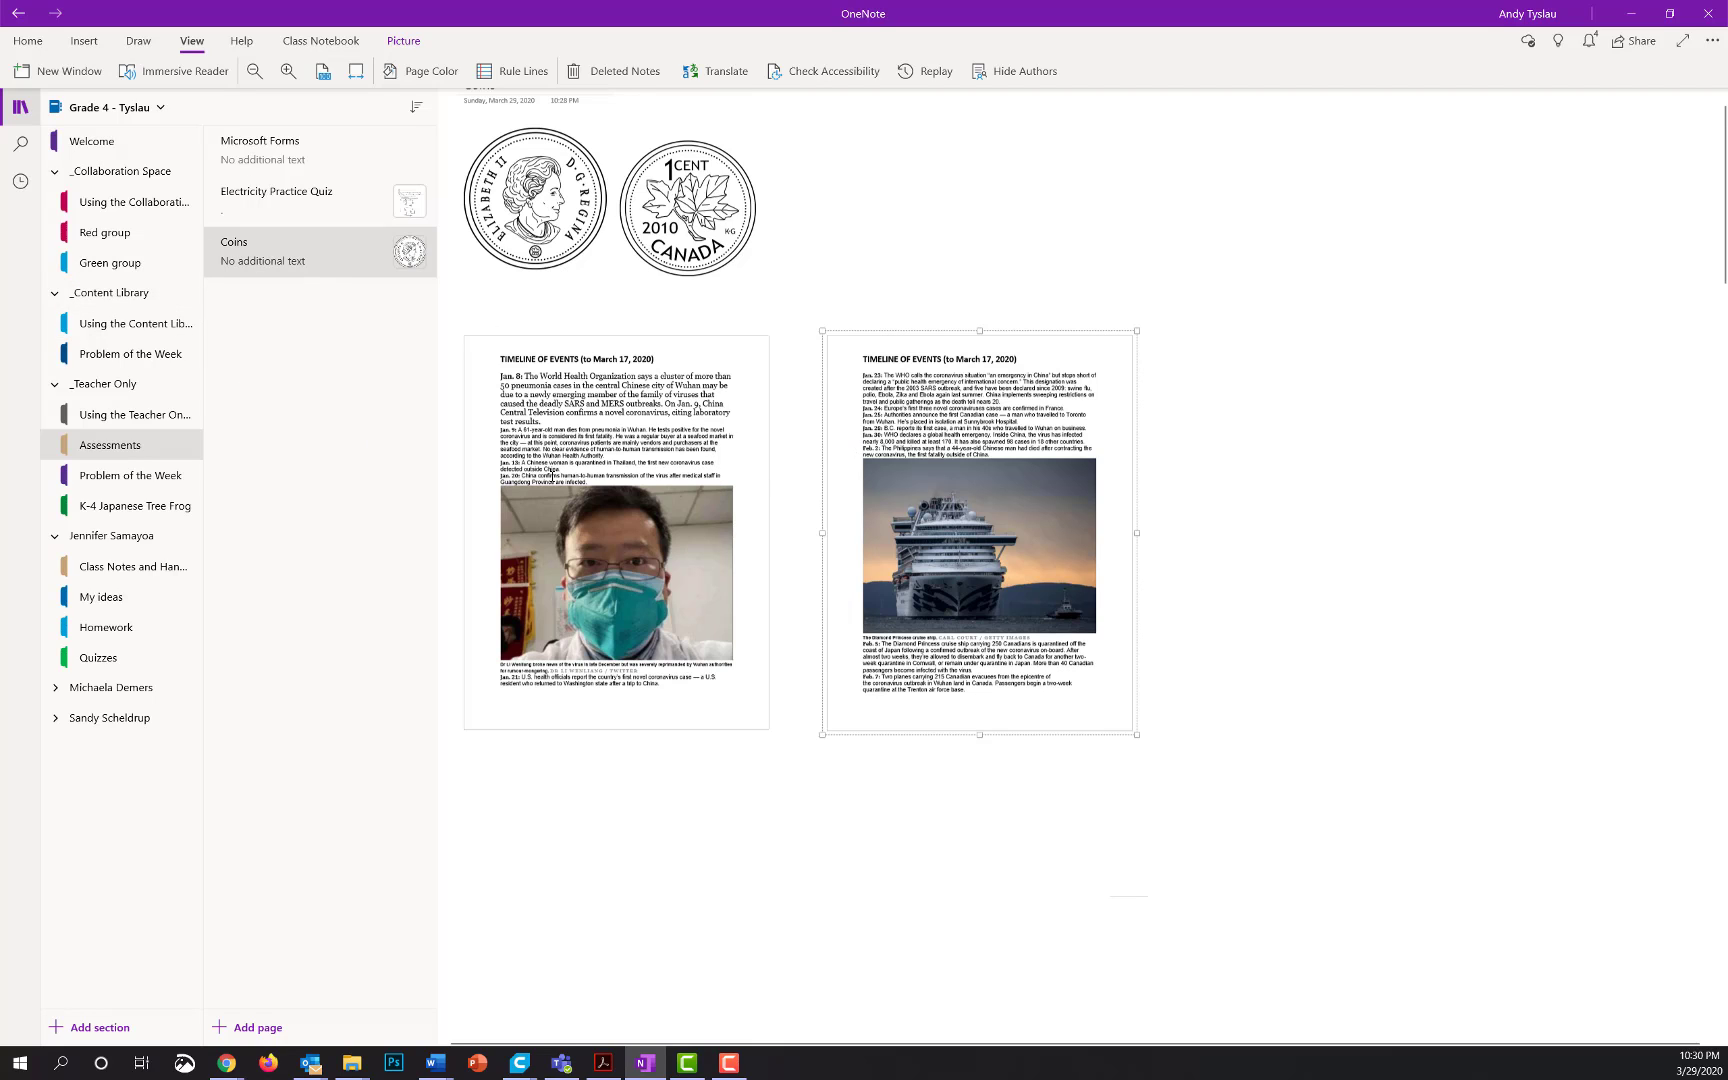
Insert the Assessment Questionnaire form below the existing form on the Microsoft Forms page, then delete it.
click(328, 166)
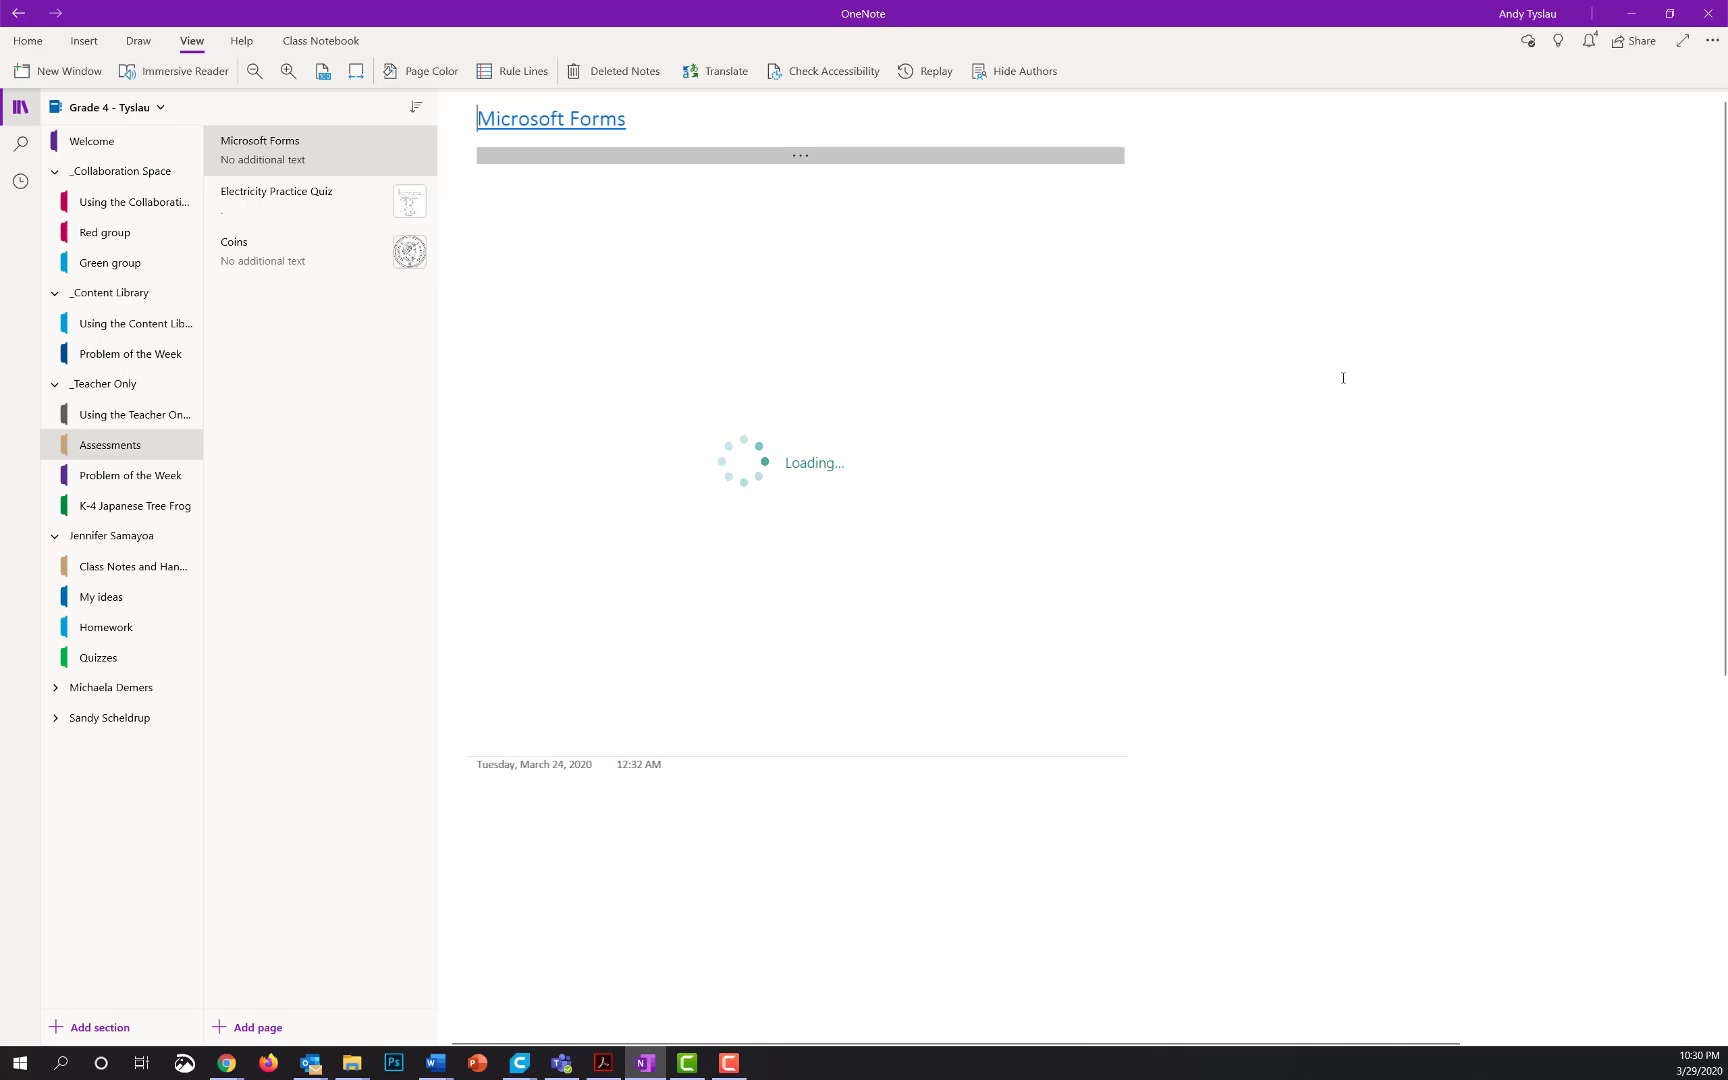
click(86, 45)
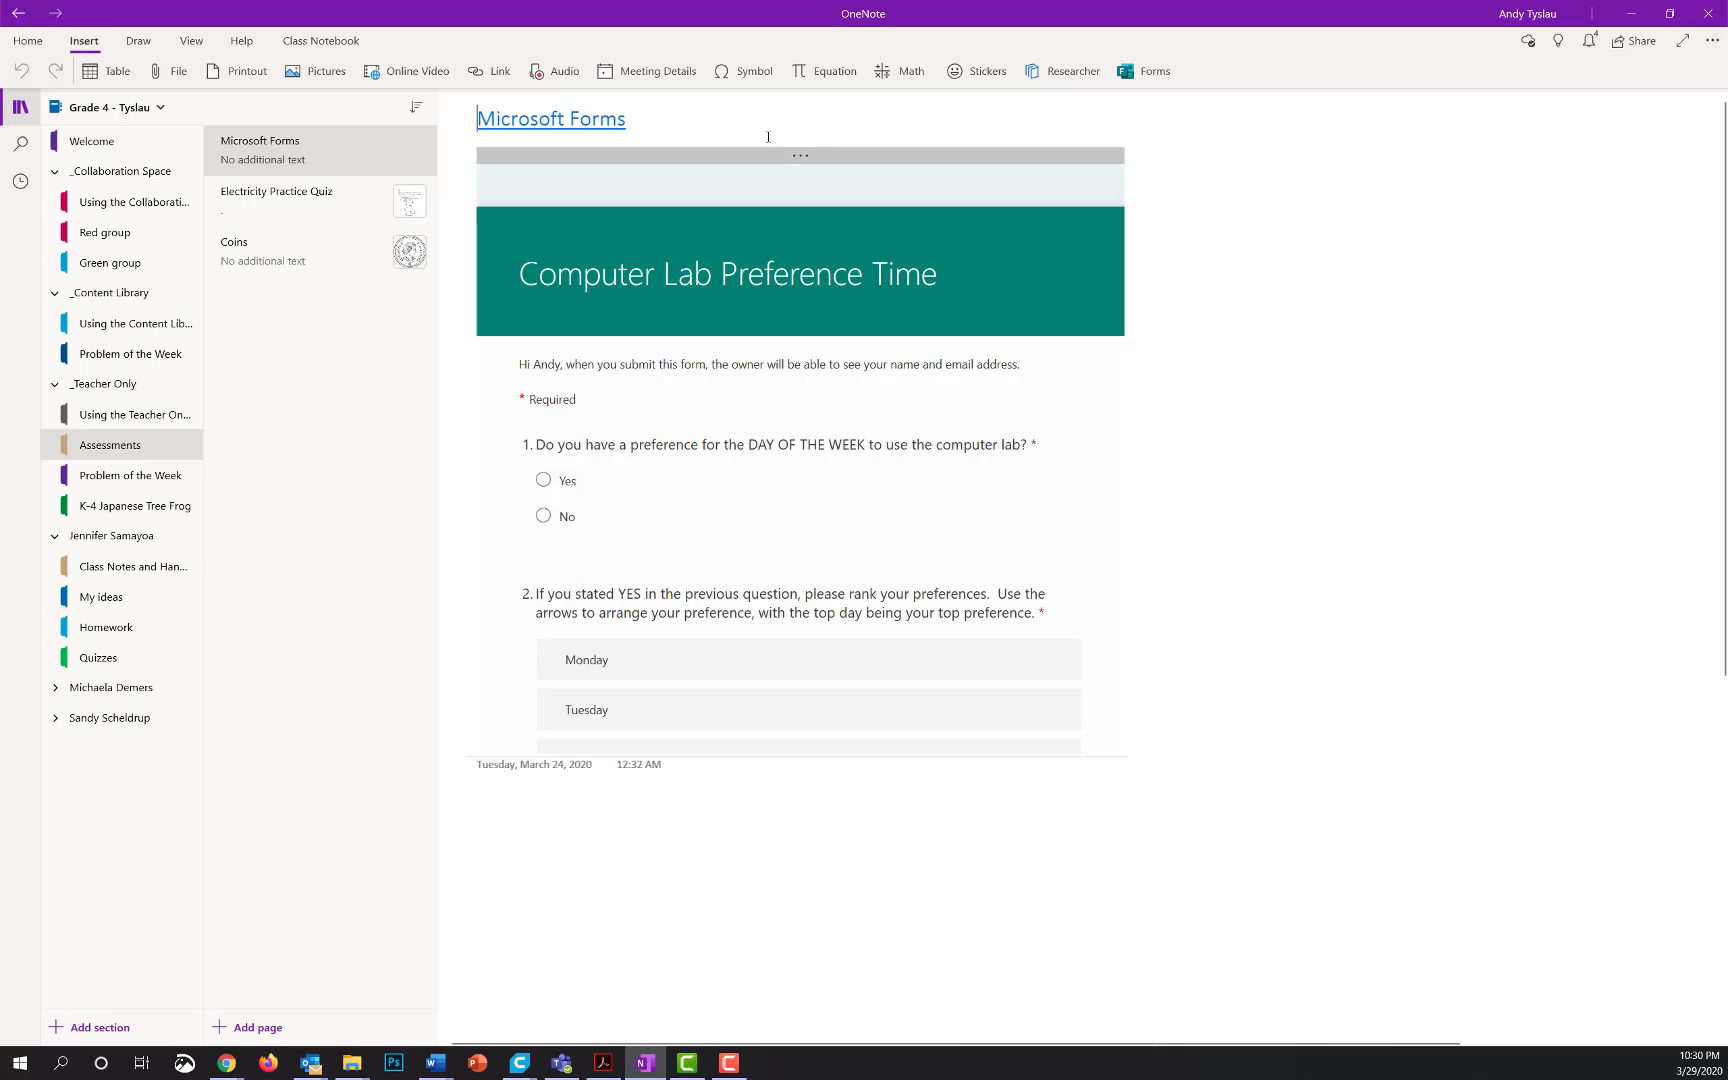
click(1150, 71)
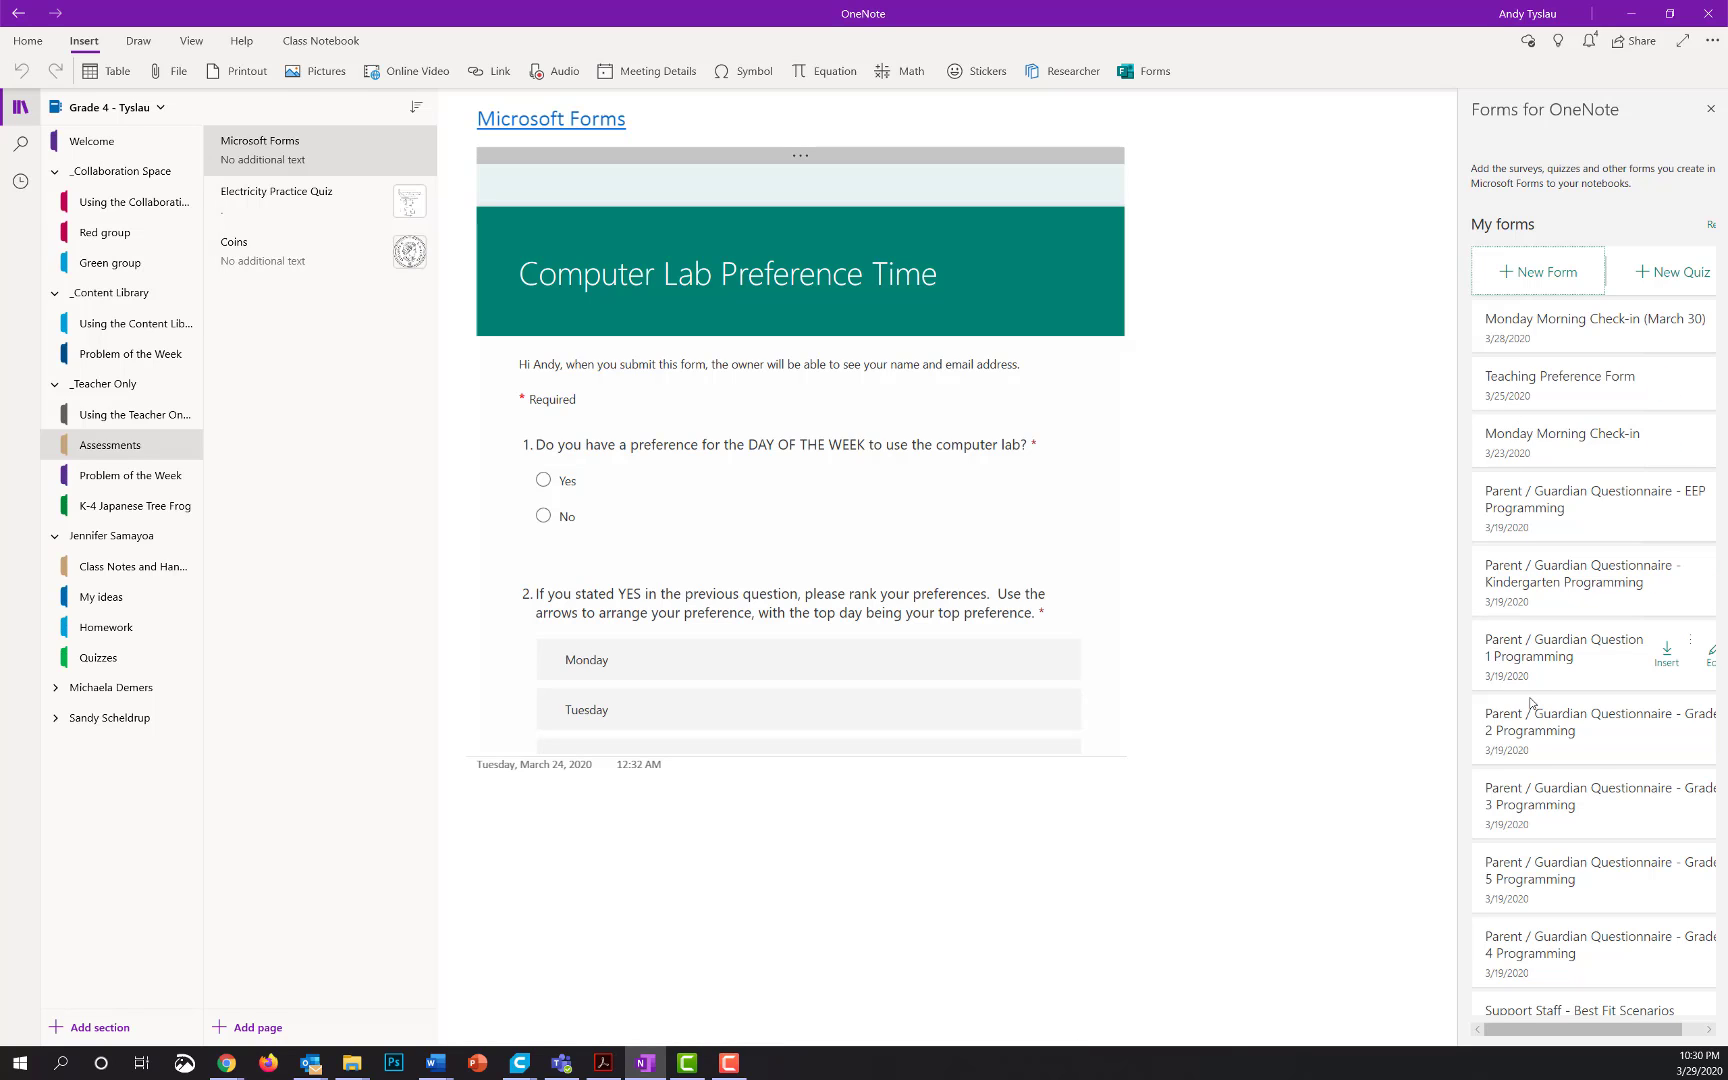
scroll(1543, 870, down, 5)
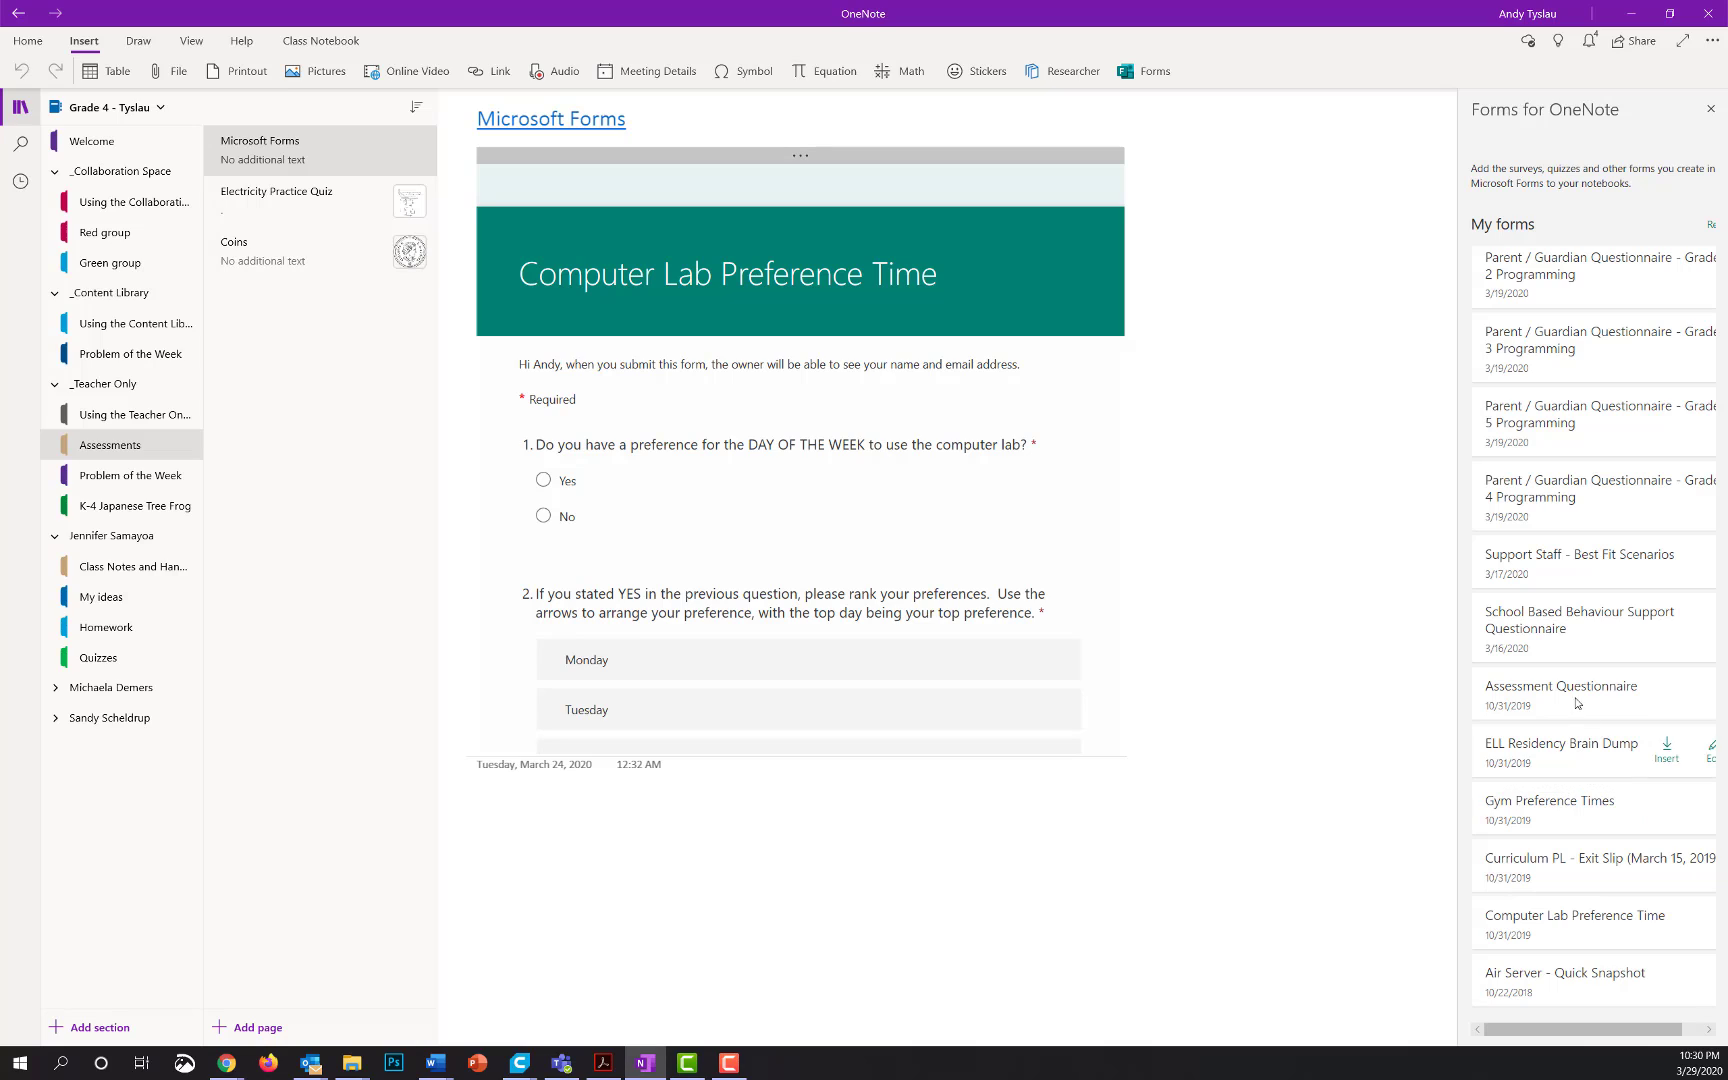
click(1667, 692)
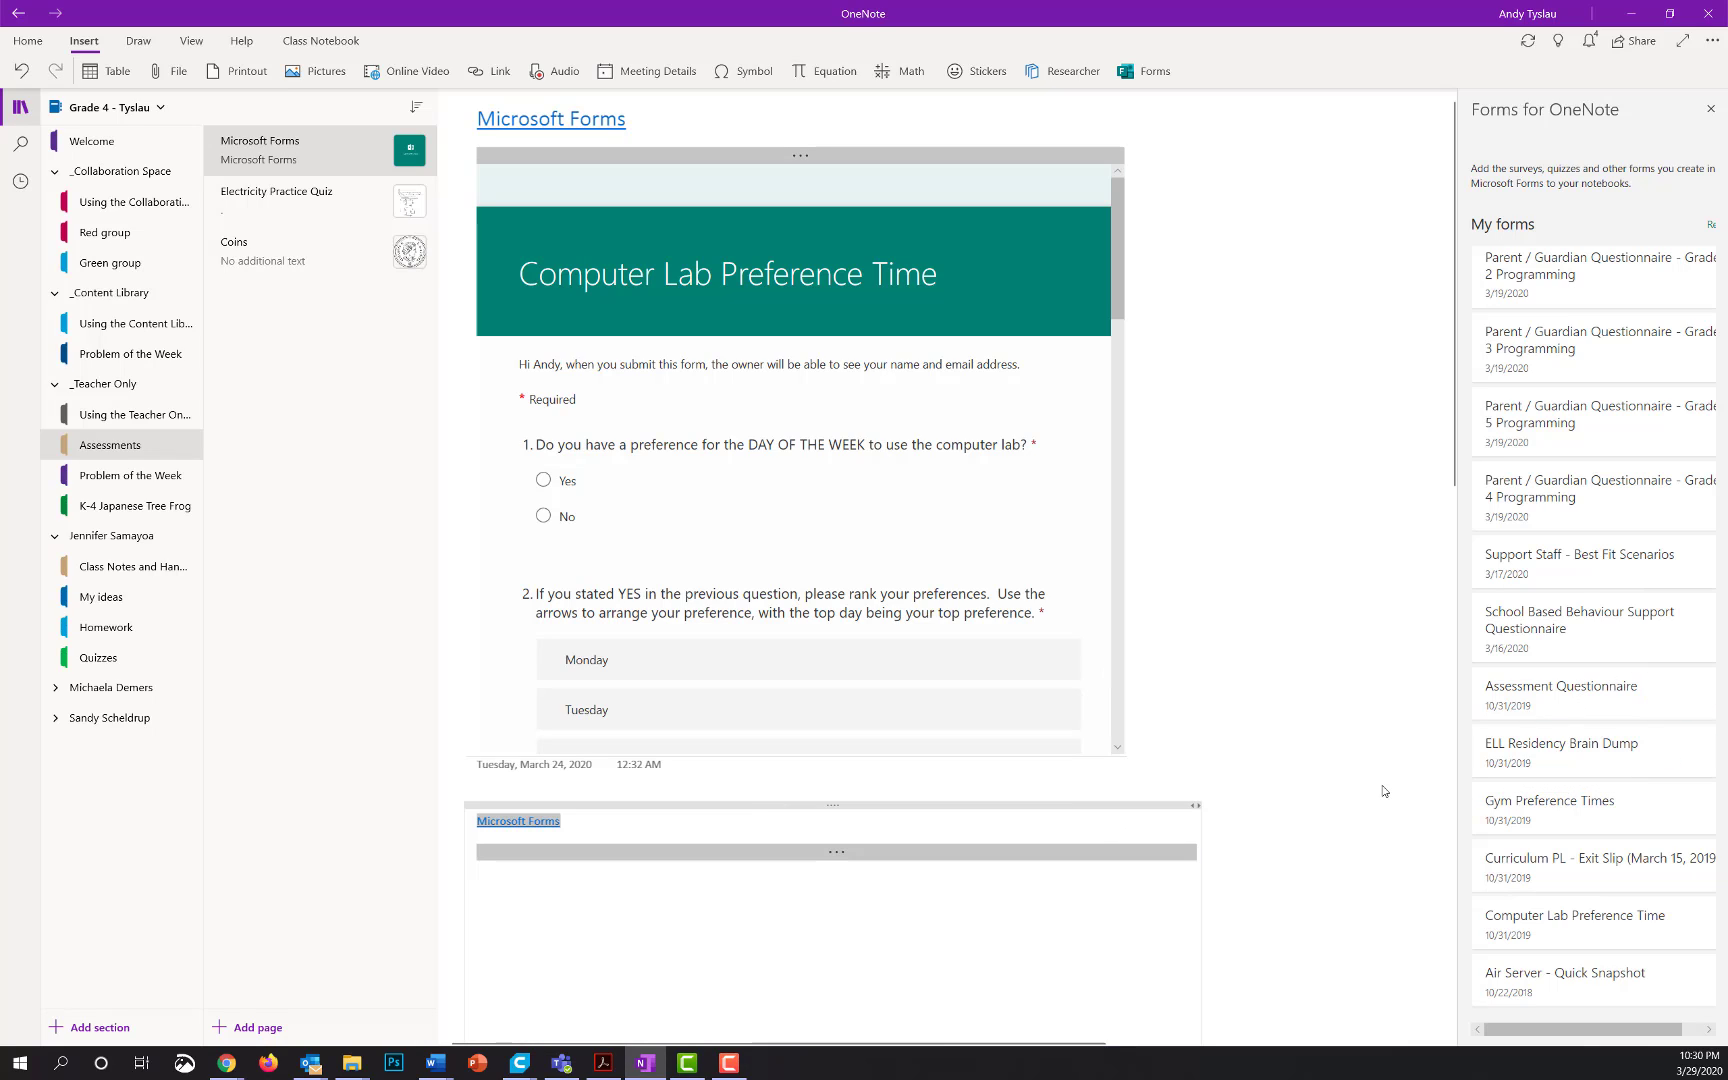
scroll(1285, 737, down, 5)
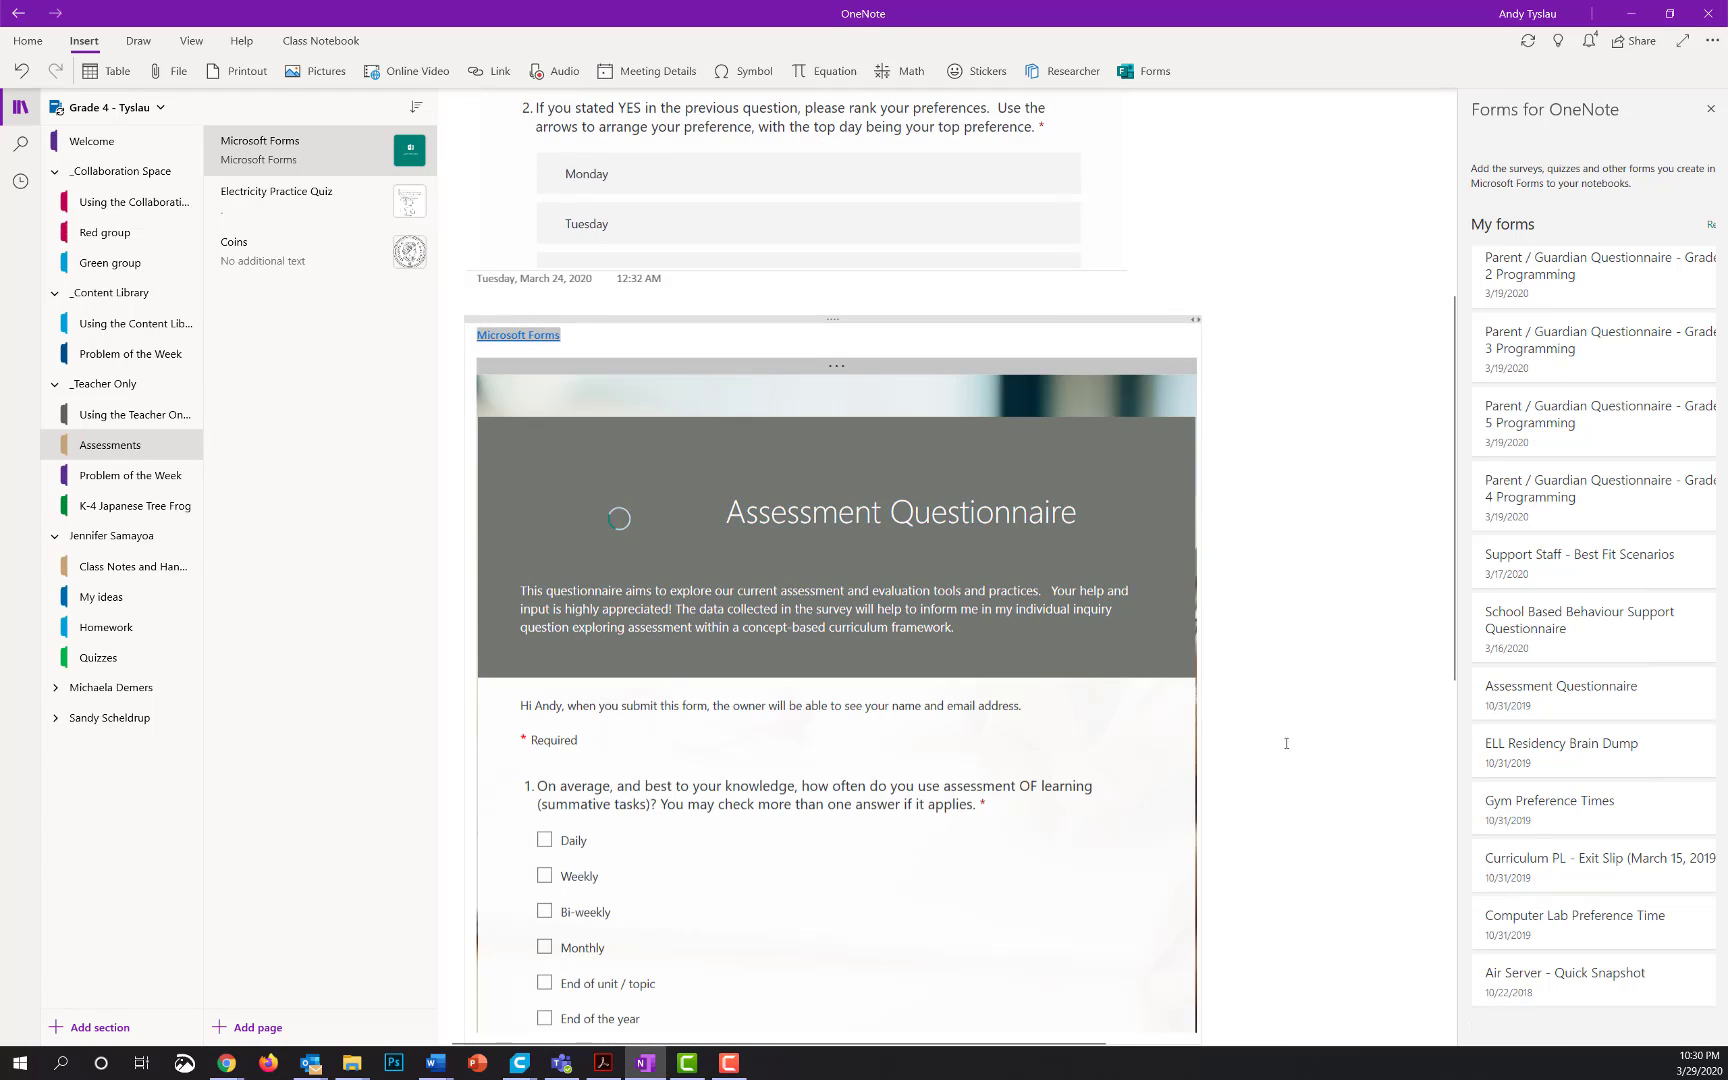
scroll(1276, 720, up, 5)
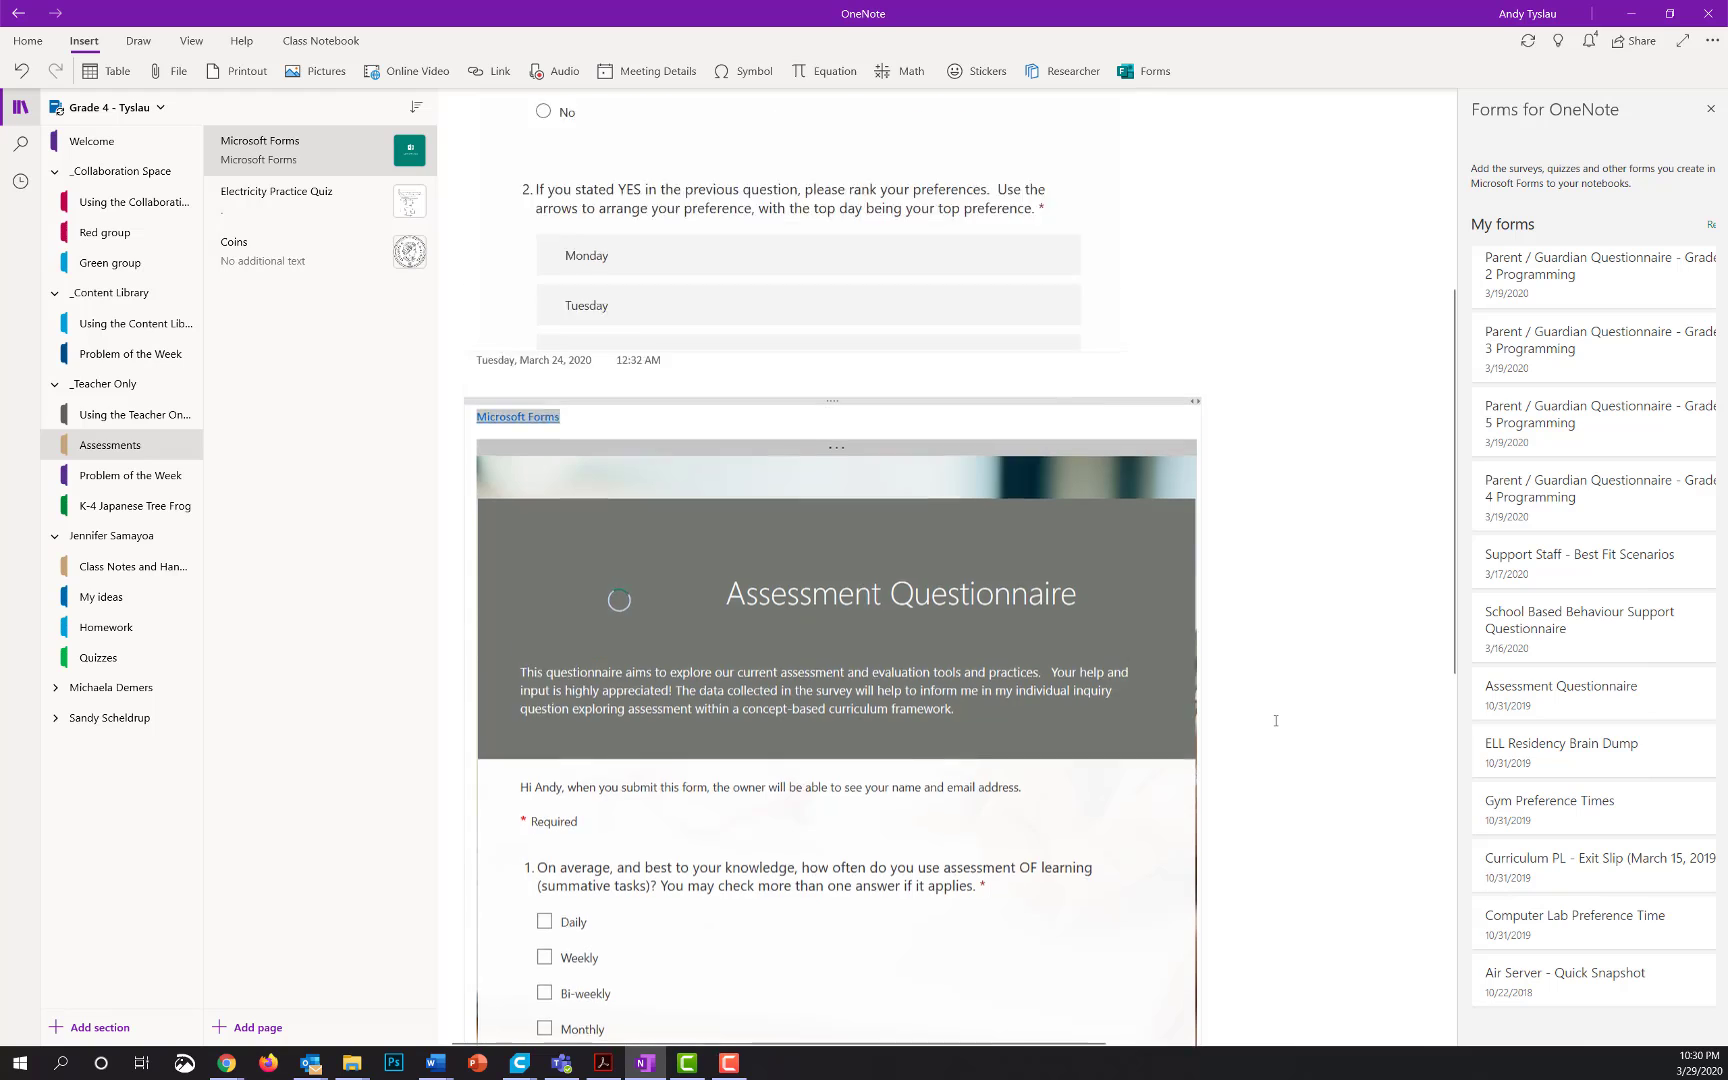
right_click(1007, 801)
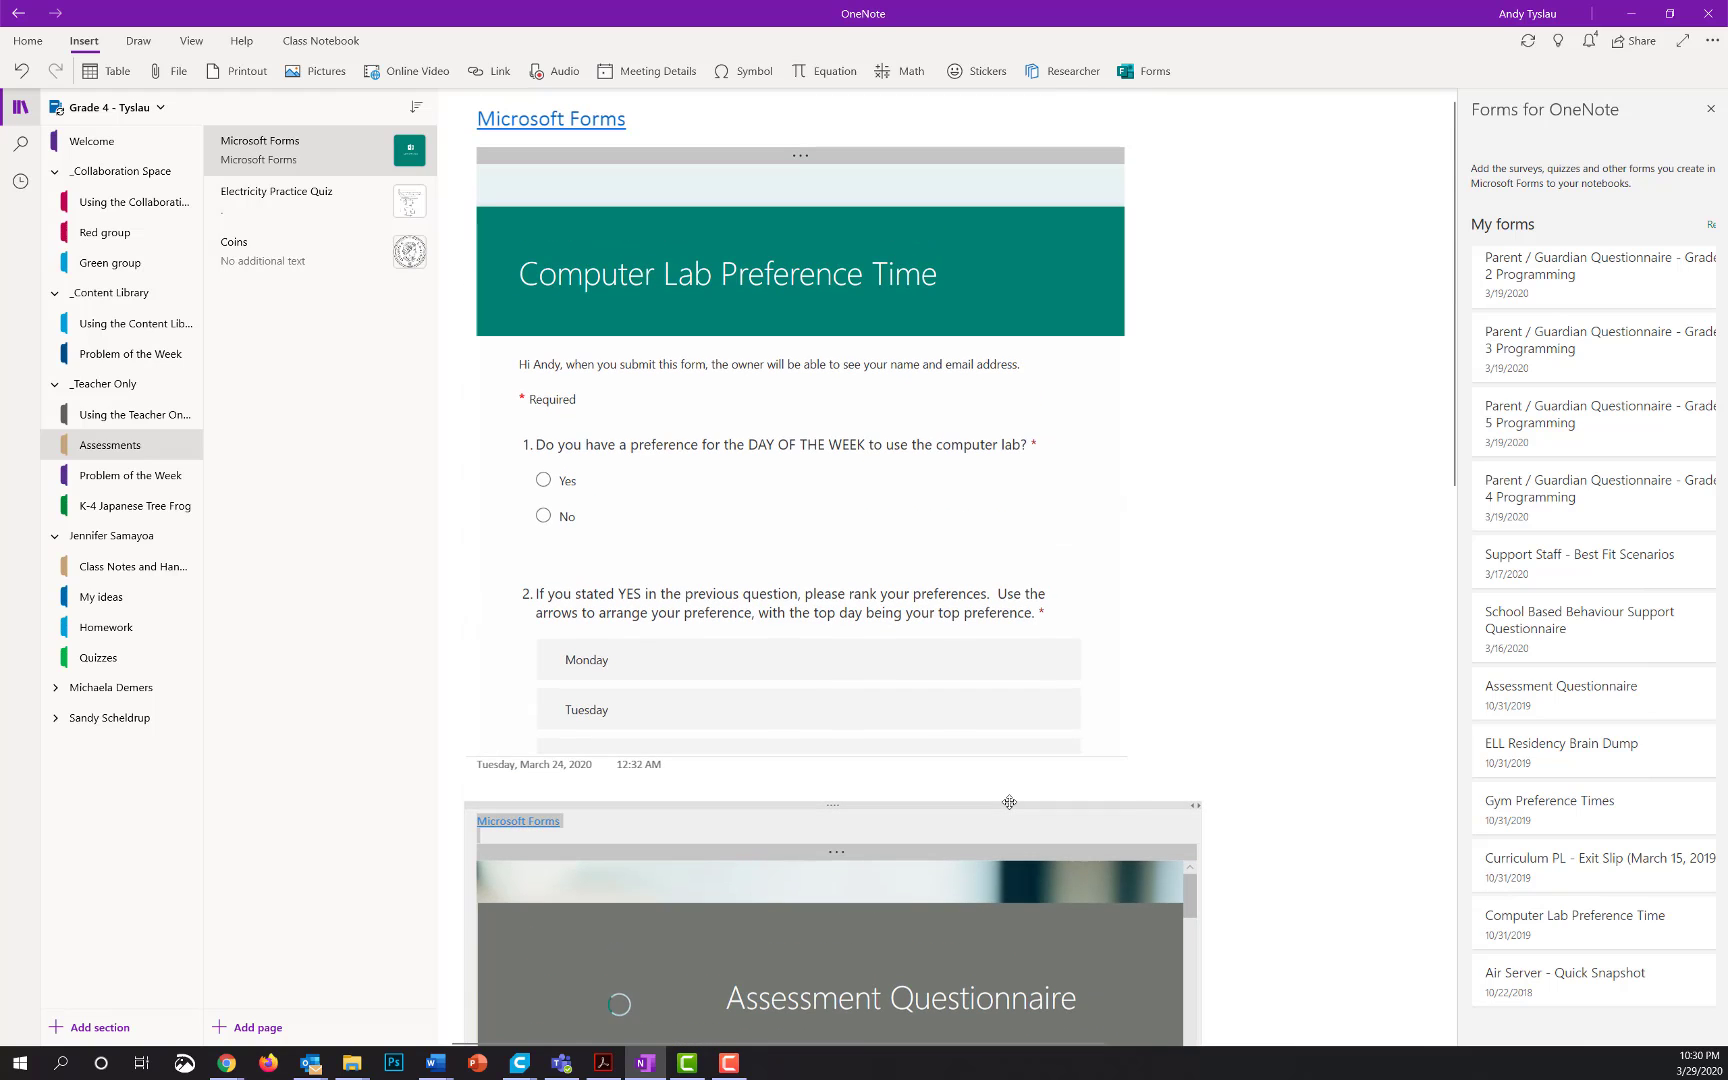
click(1066, 914)
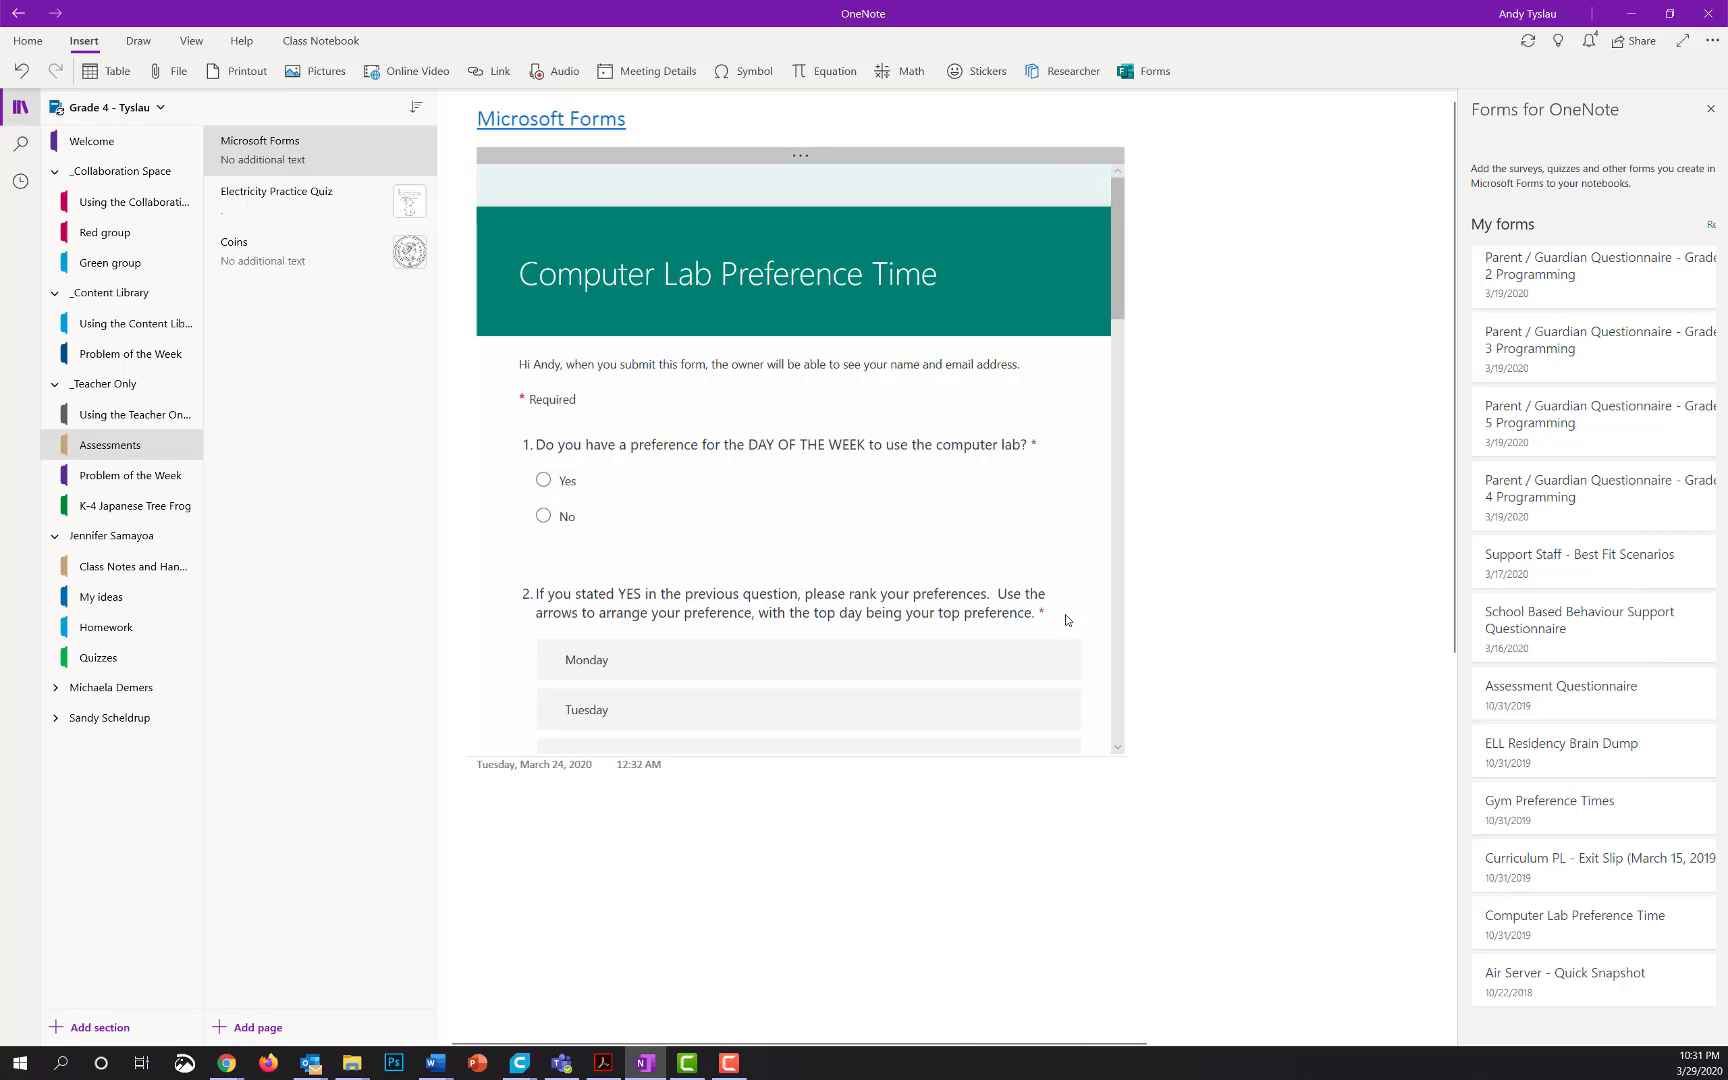
Look through the questions of the Computer Lab Preference Time form.
scroll(850, 660, down, 3)
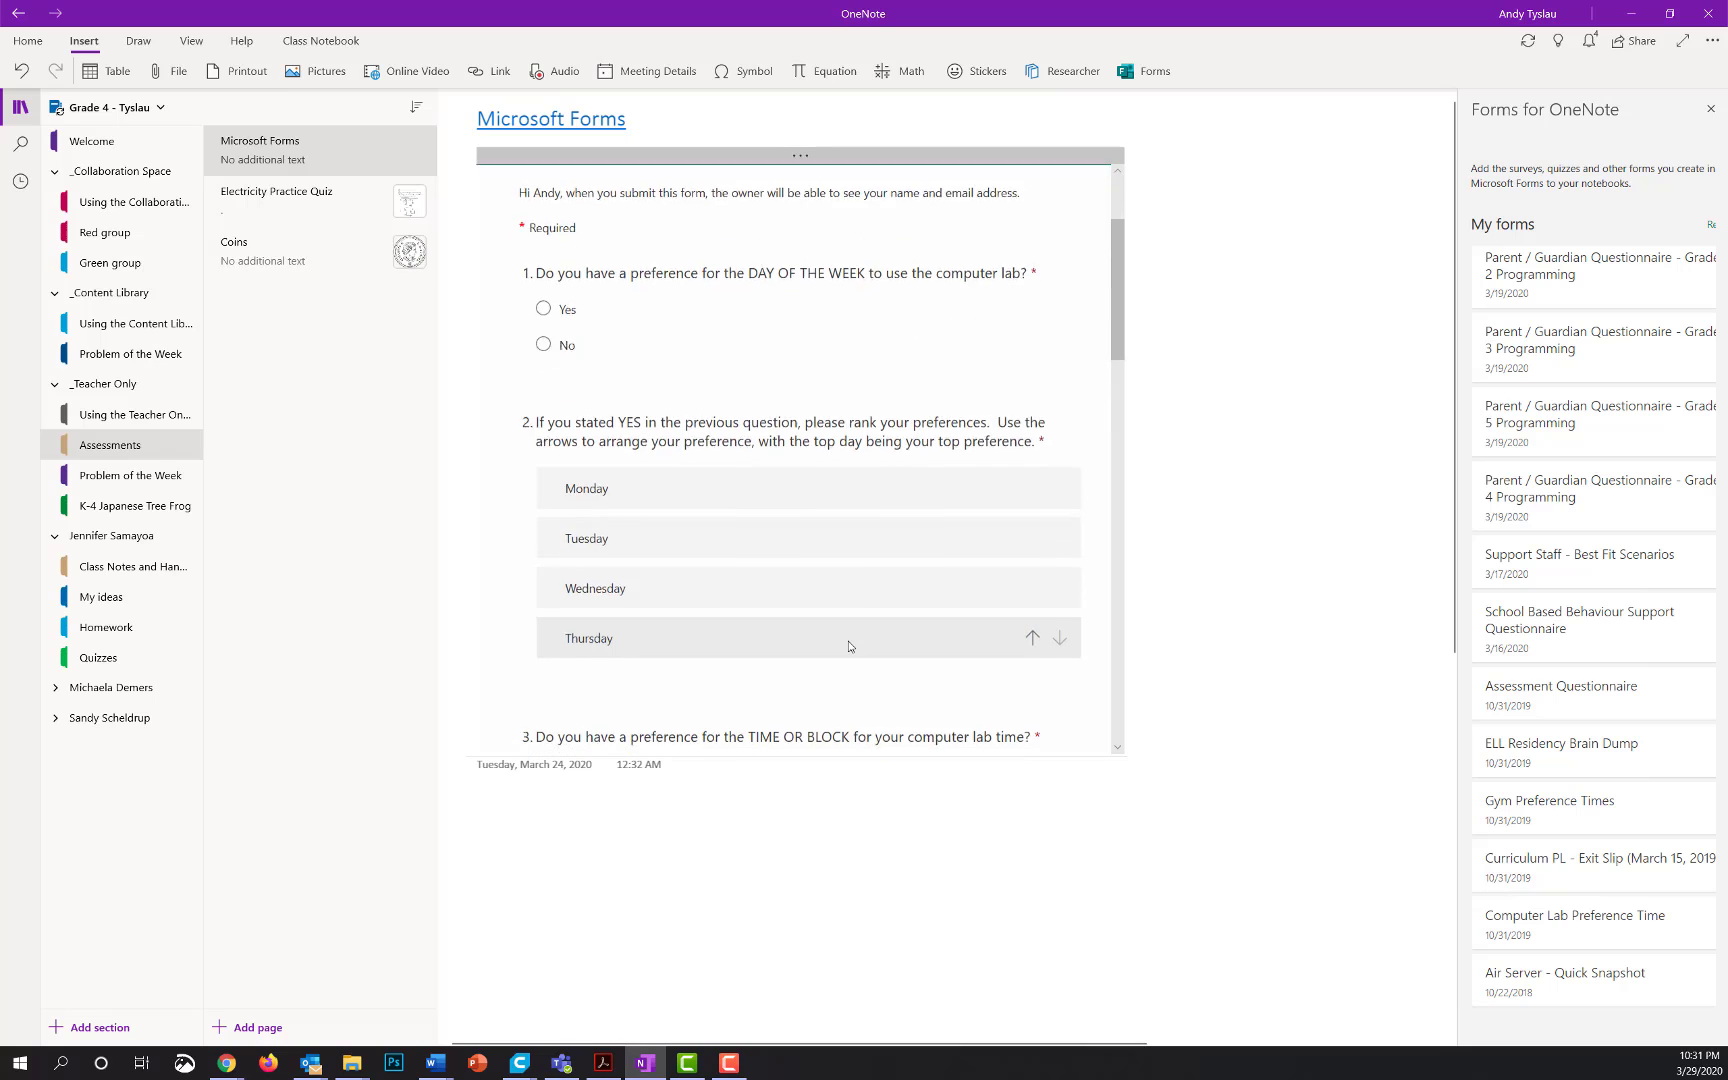
scroll(843, 636, down, 8)
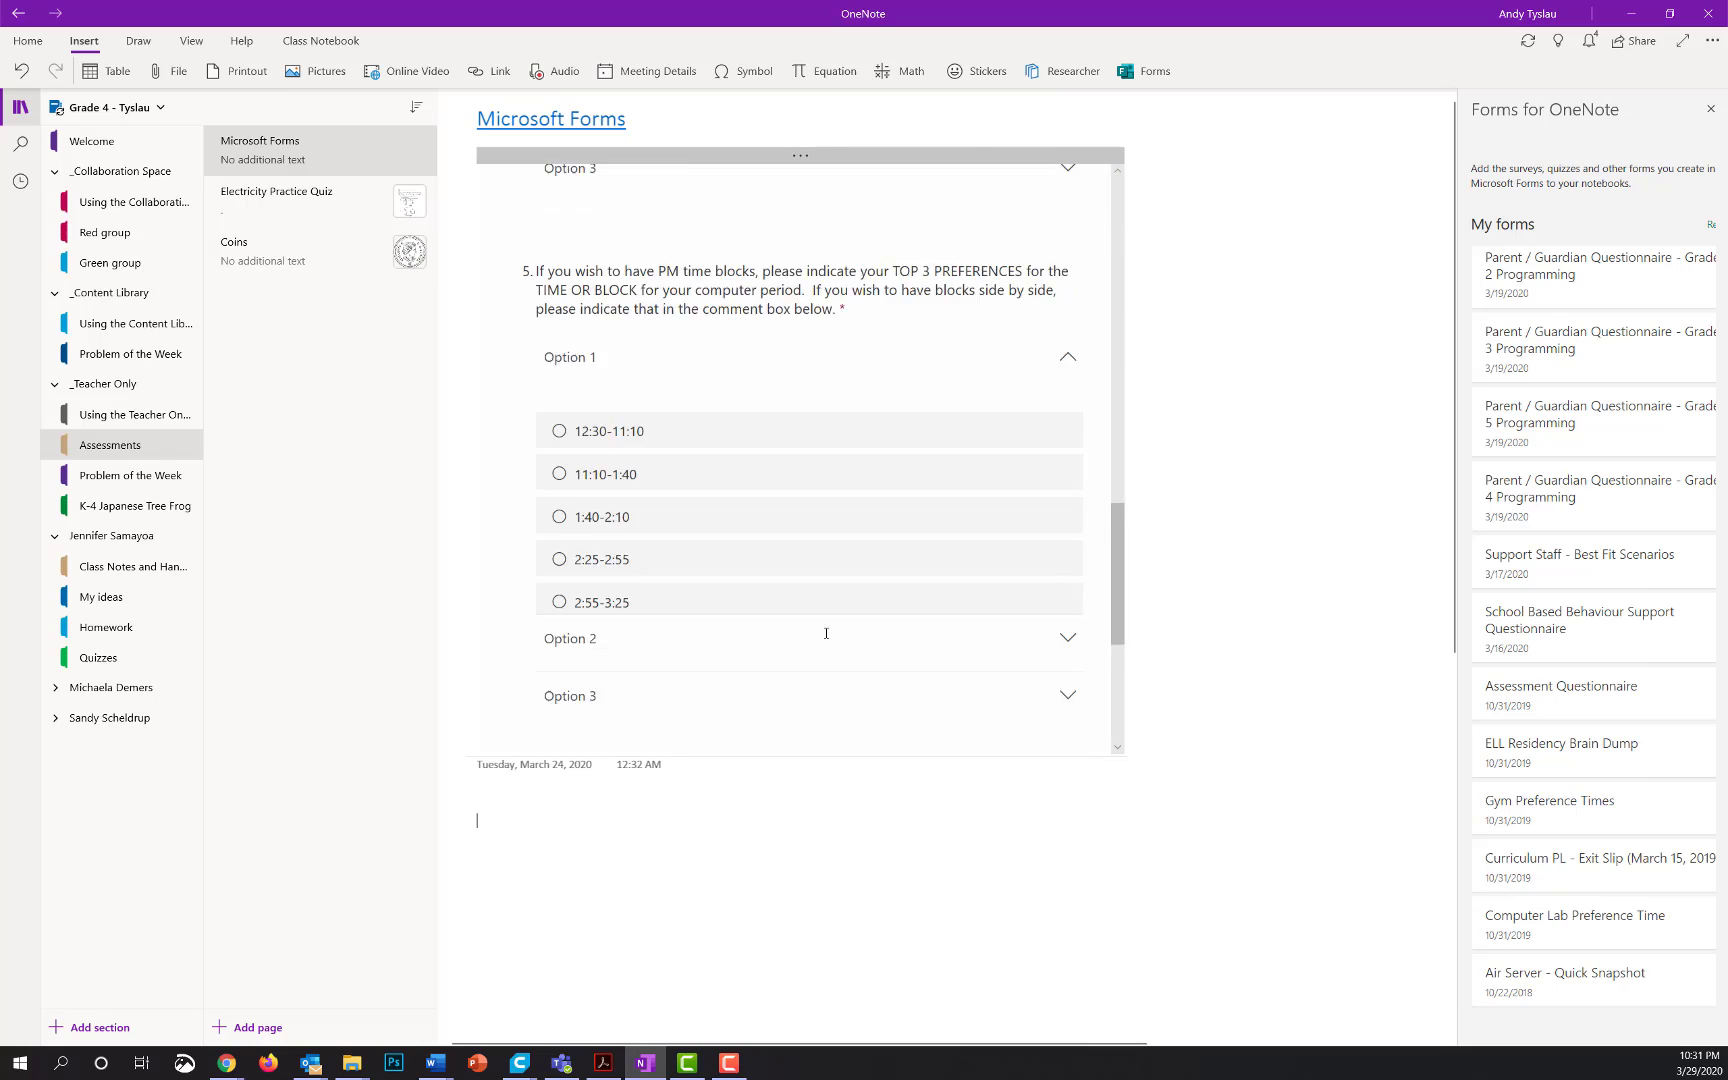
scroll(826, 633, up, 10)
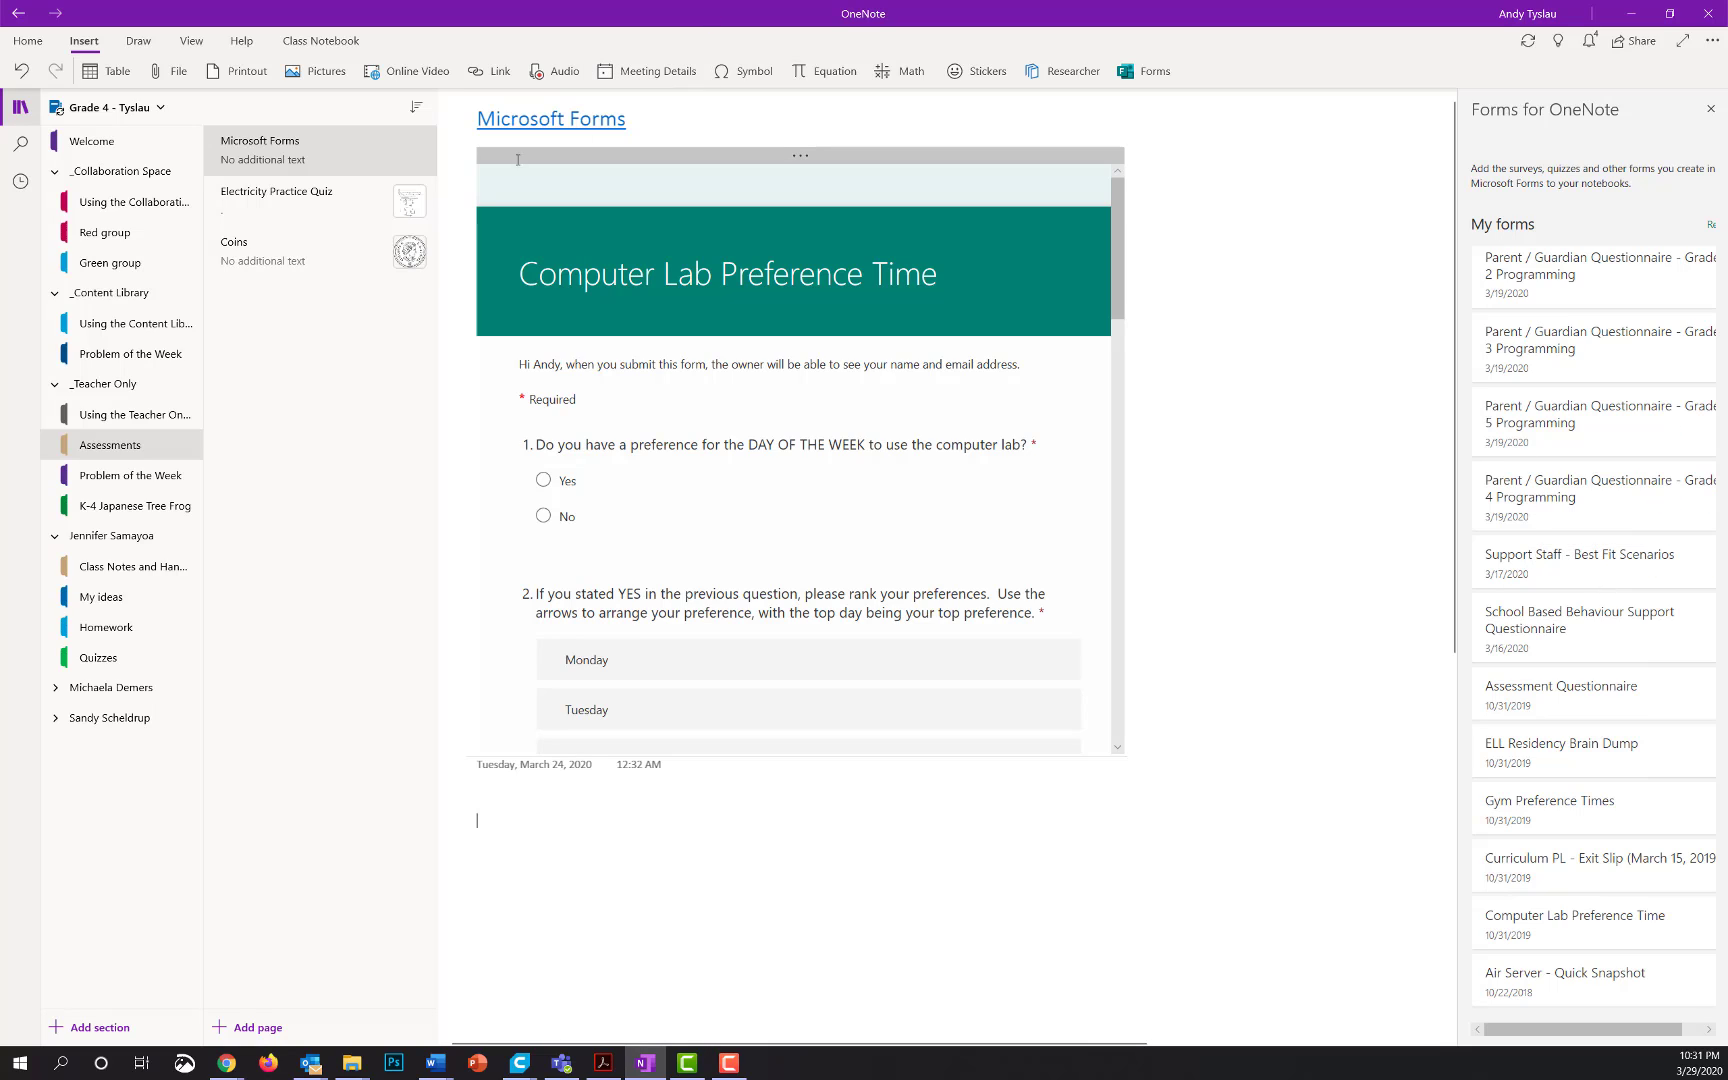
Show the Electricity Practice Quiz page at 100% zoom and close the Forms for OneNote pane.
click(333, 216)
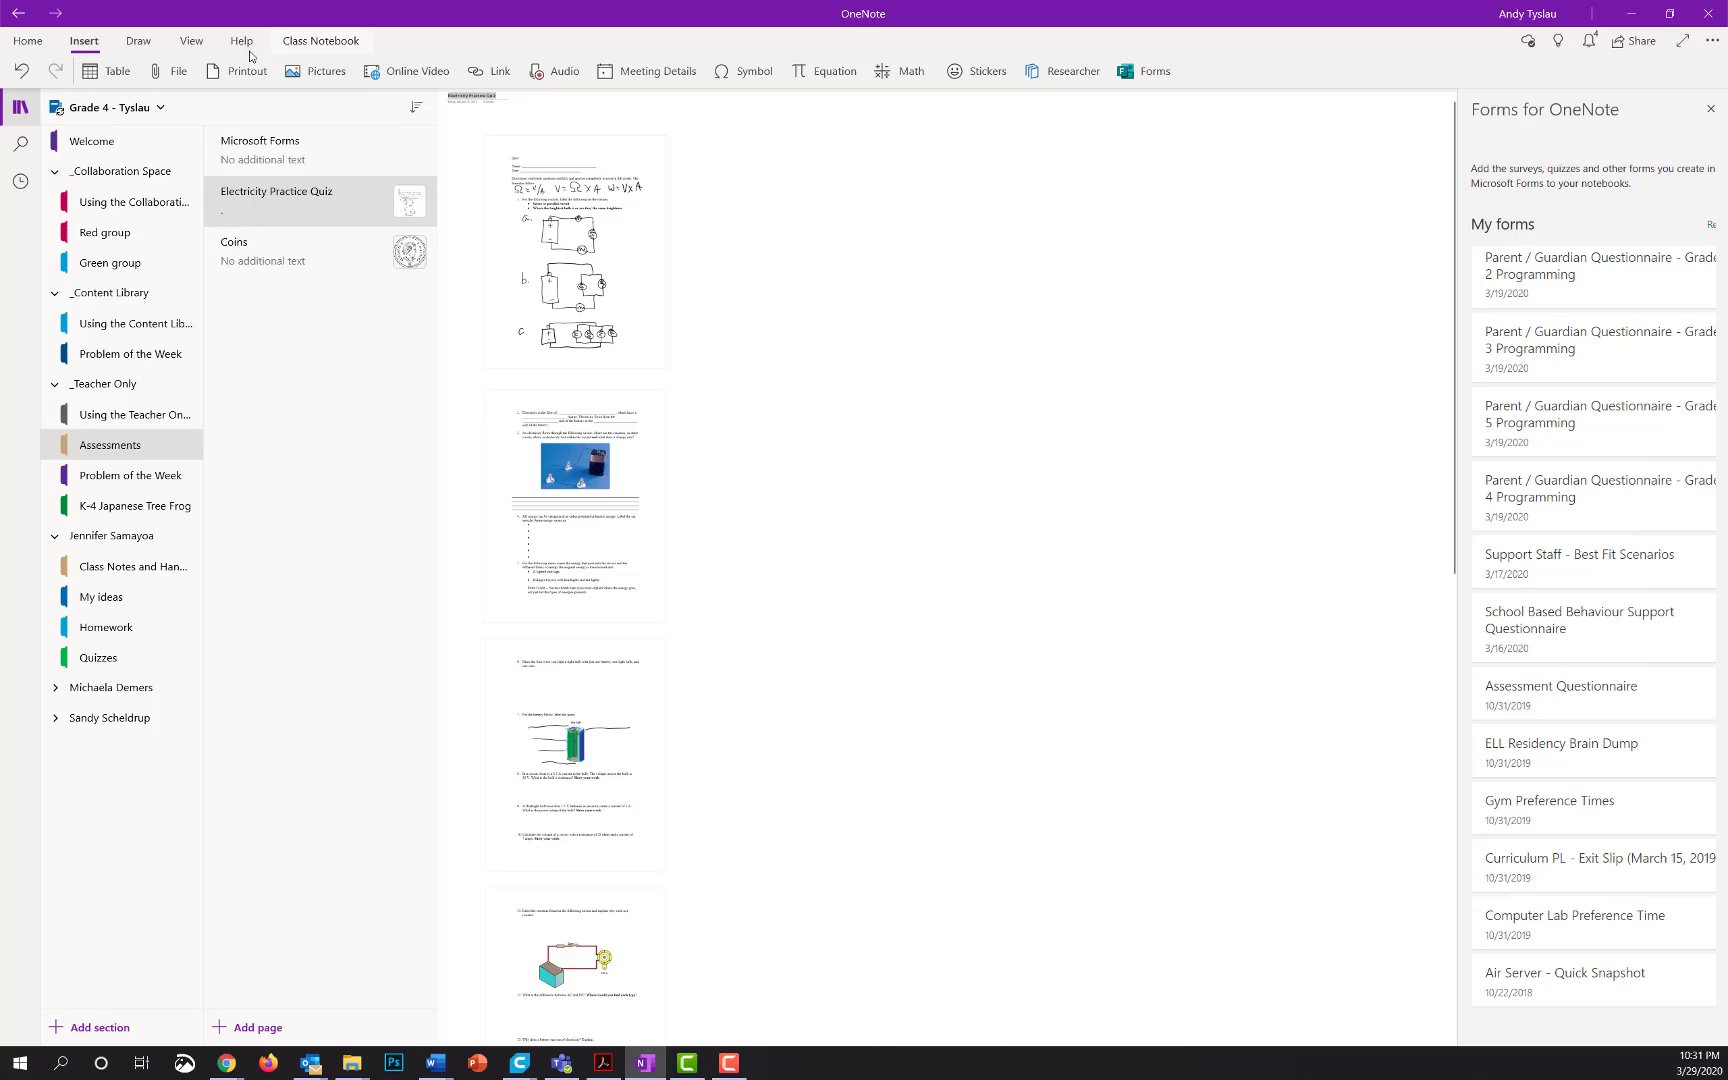
click(190, 41)
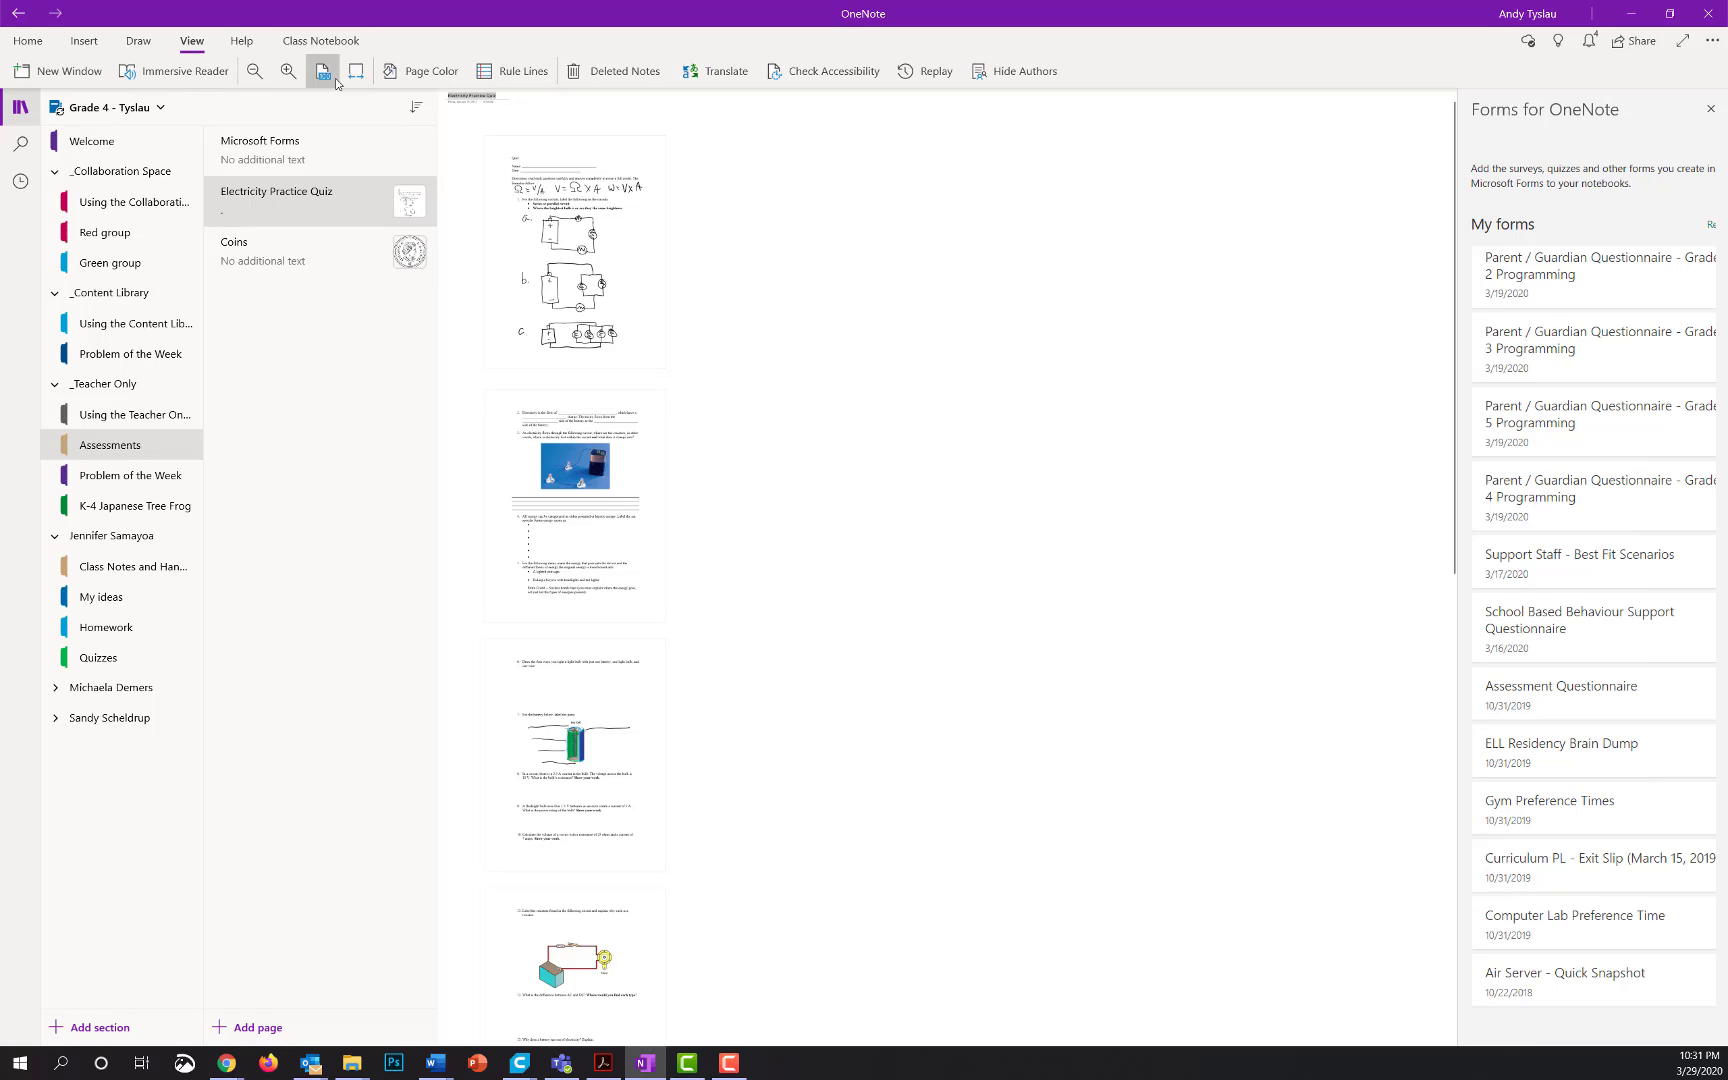
click(322, 71)
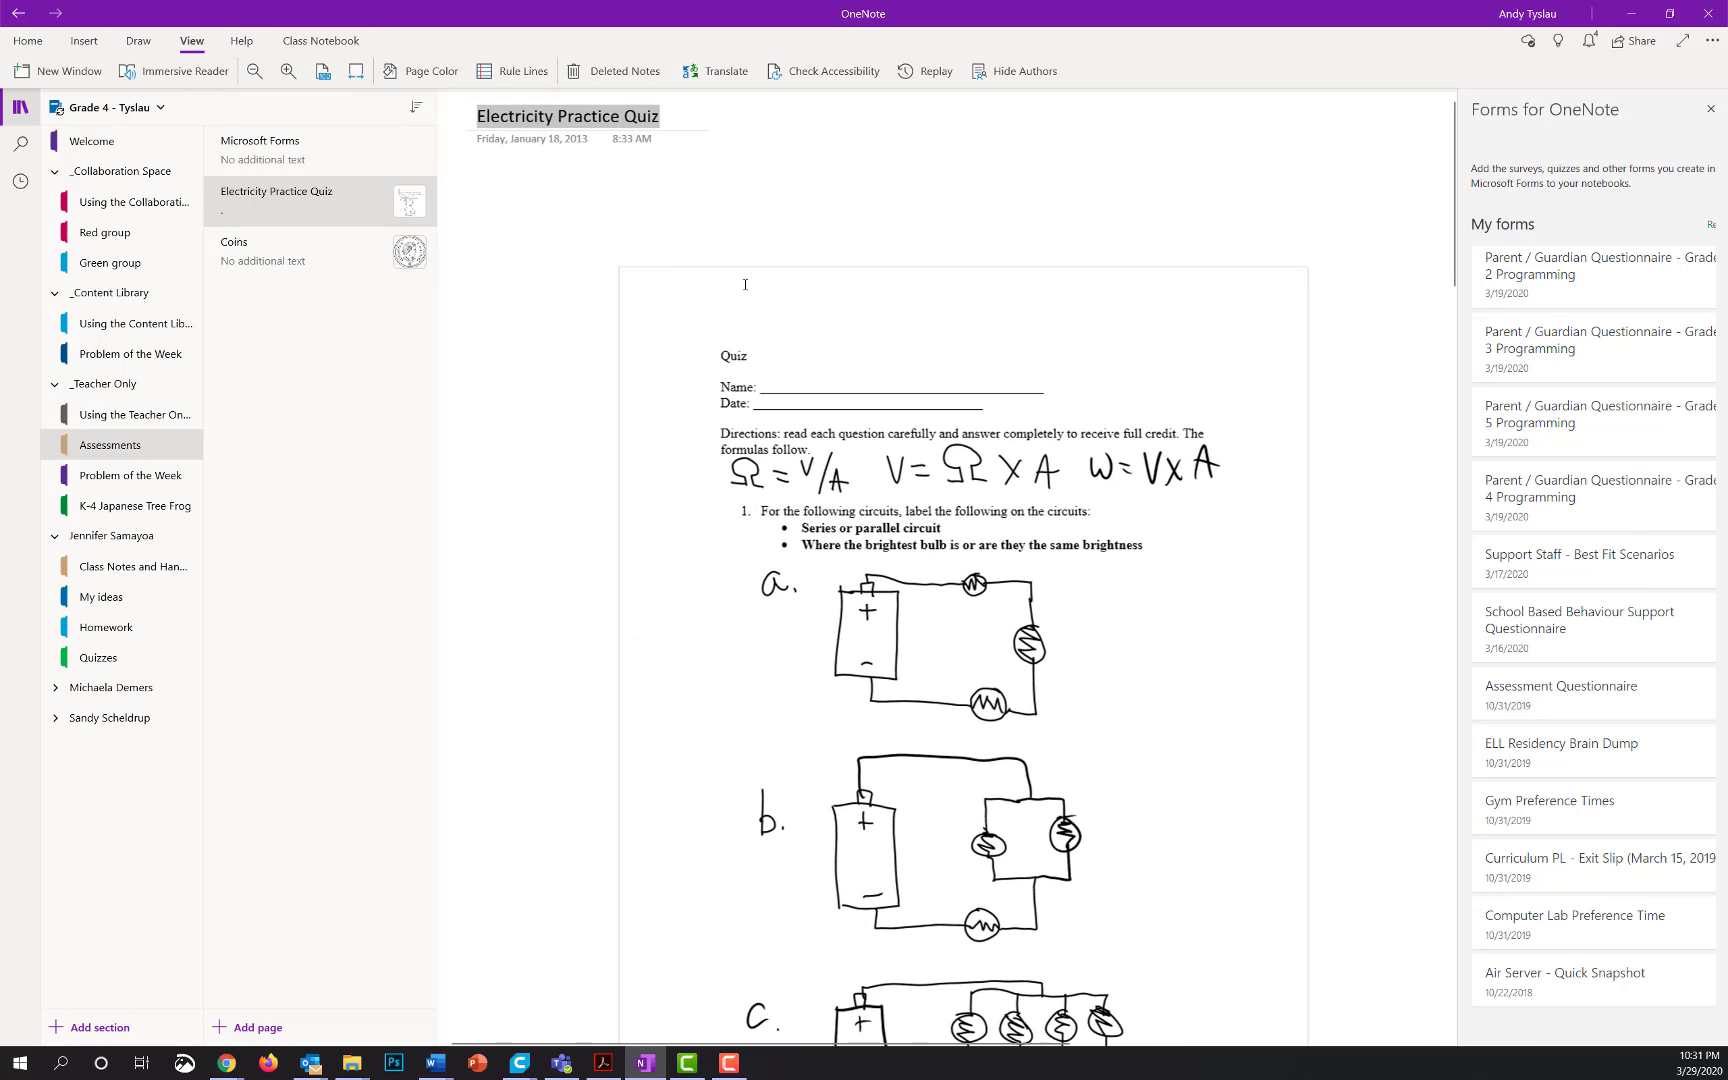
click(1710, 108)
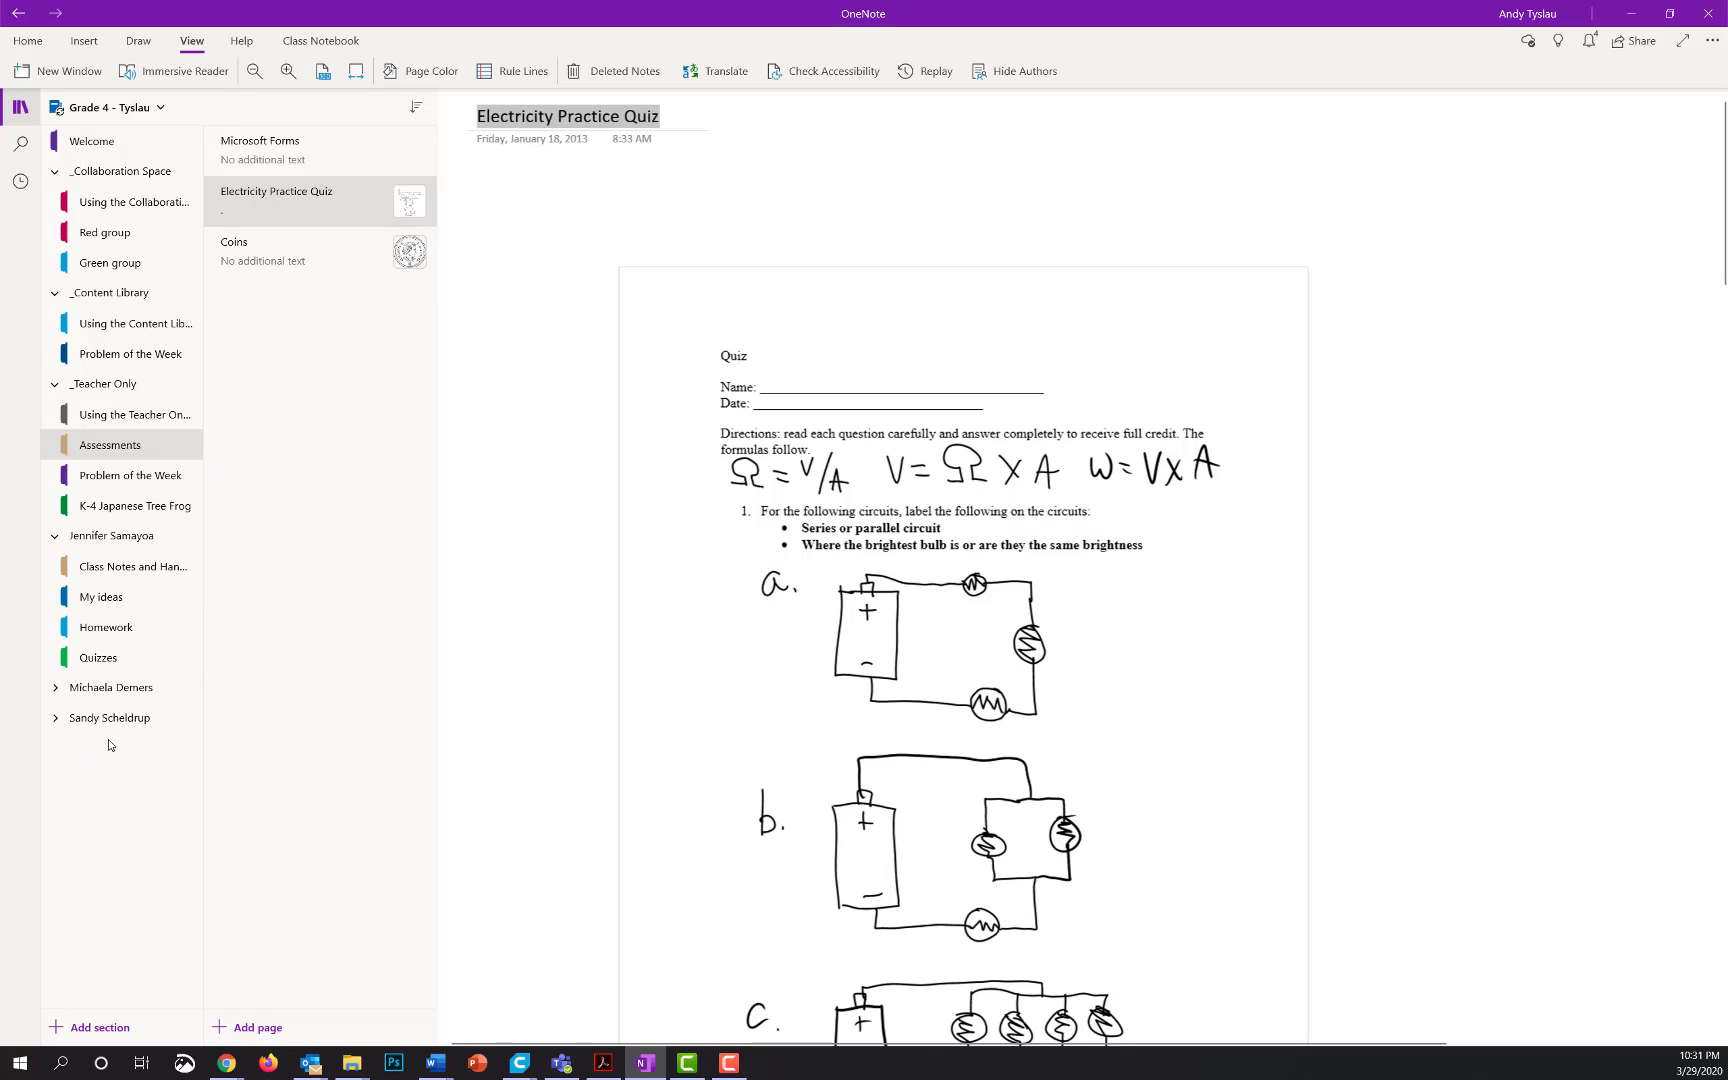
Distribute the Electricity Practice Quiz page to the Quizzes section of all students.
click(318, 42)
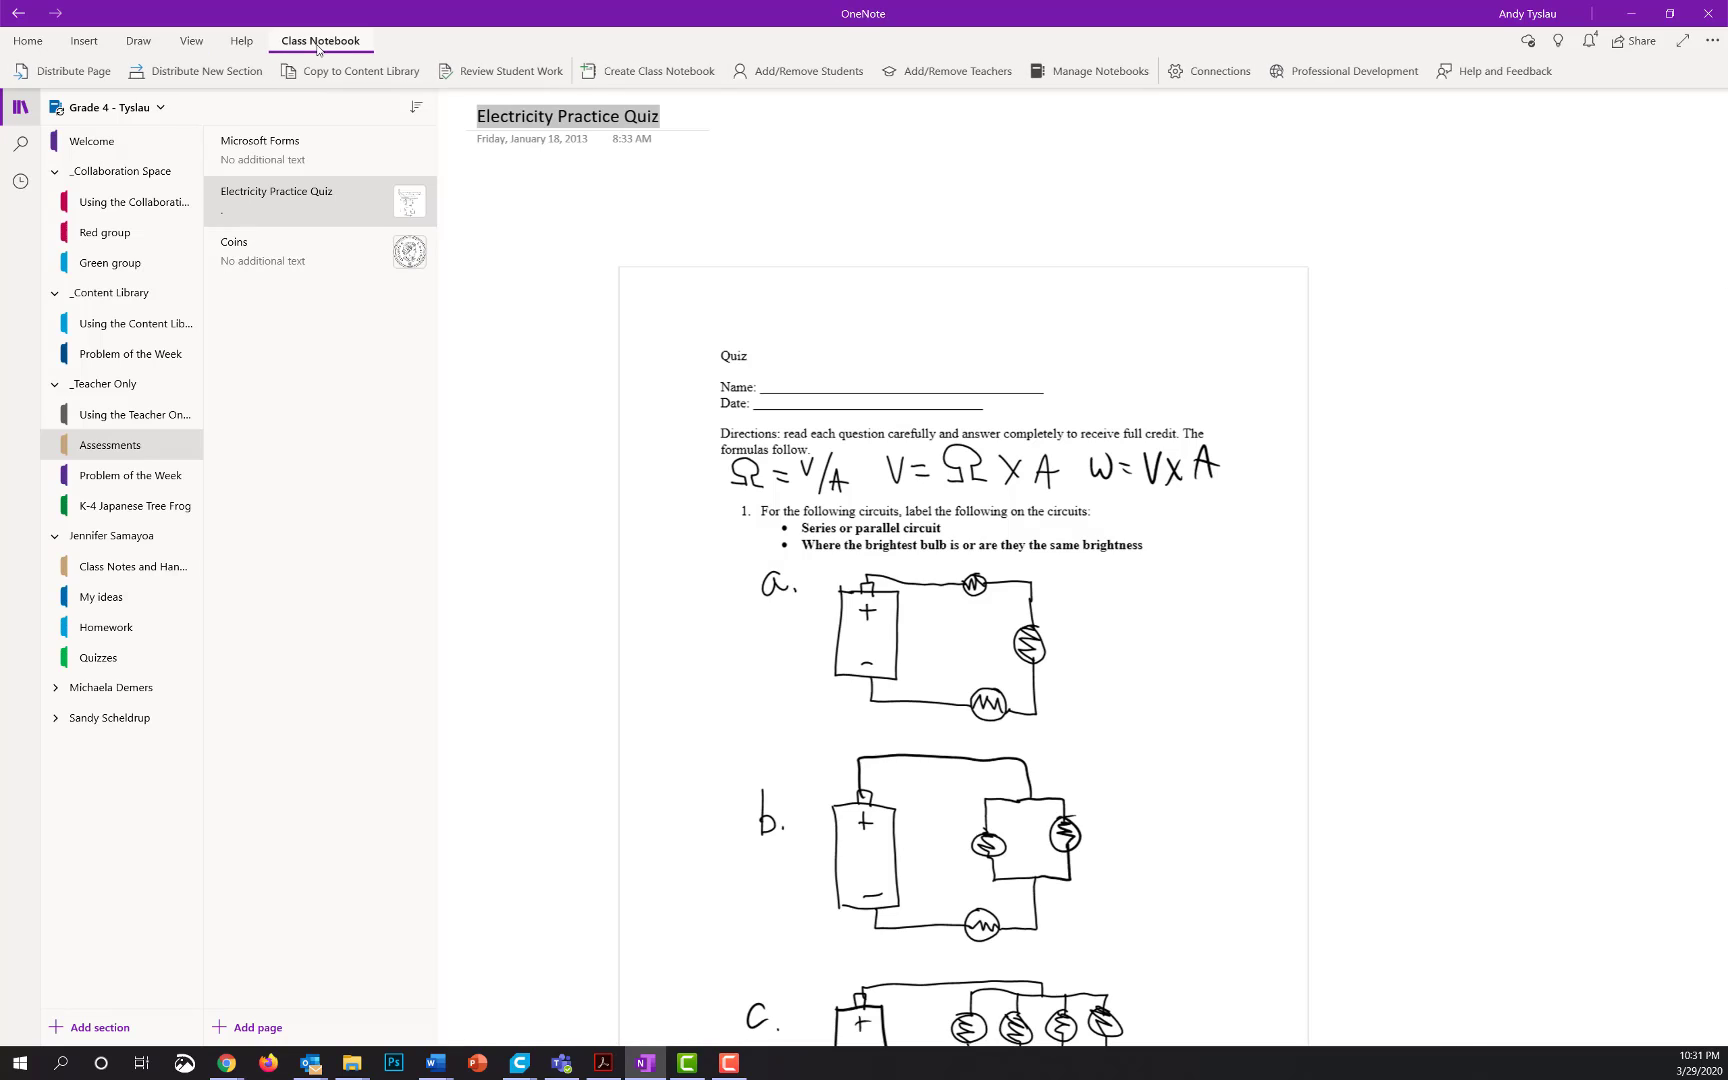
click(96, 76)
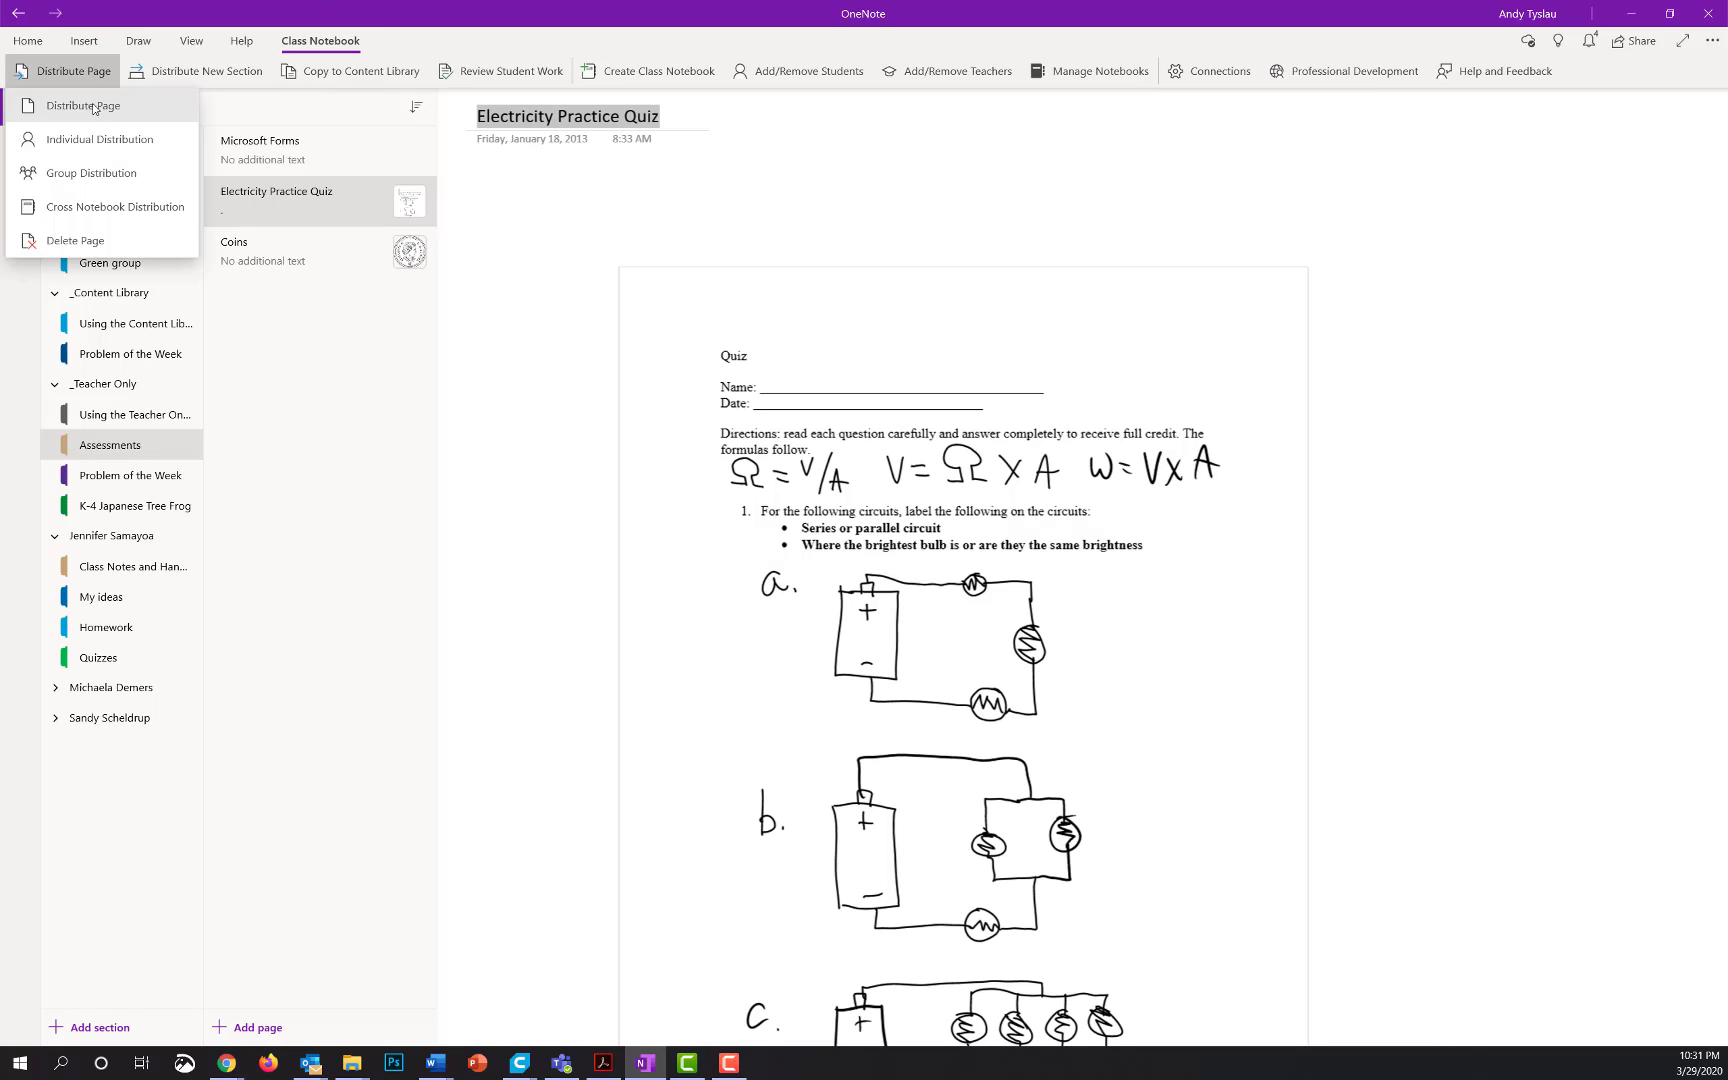
click(93, 106)
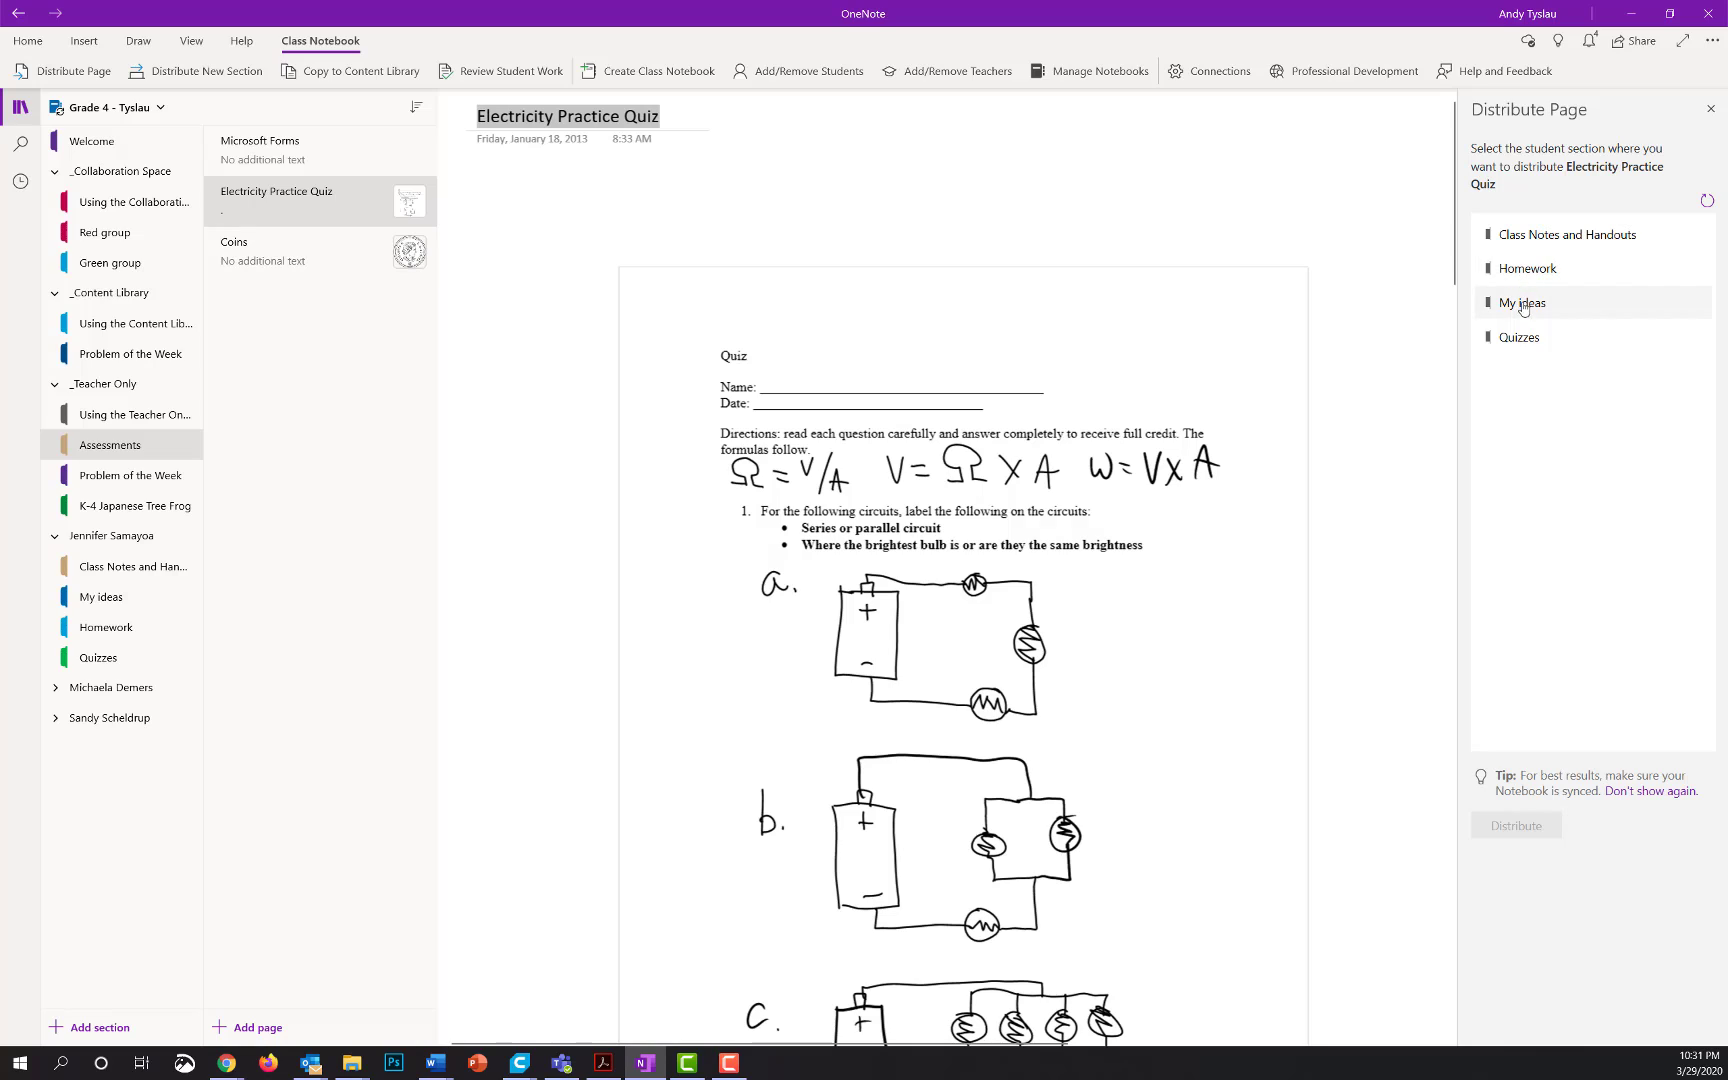
click(1522, 340)
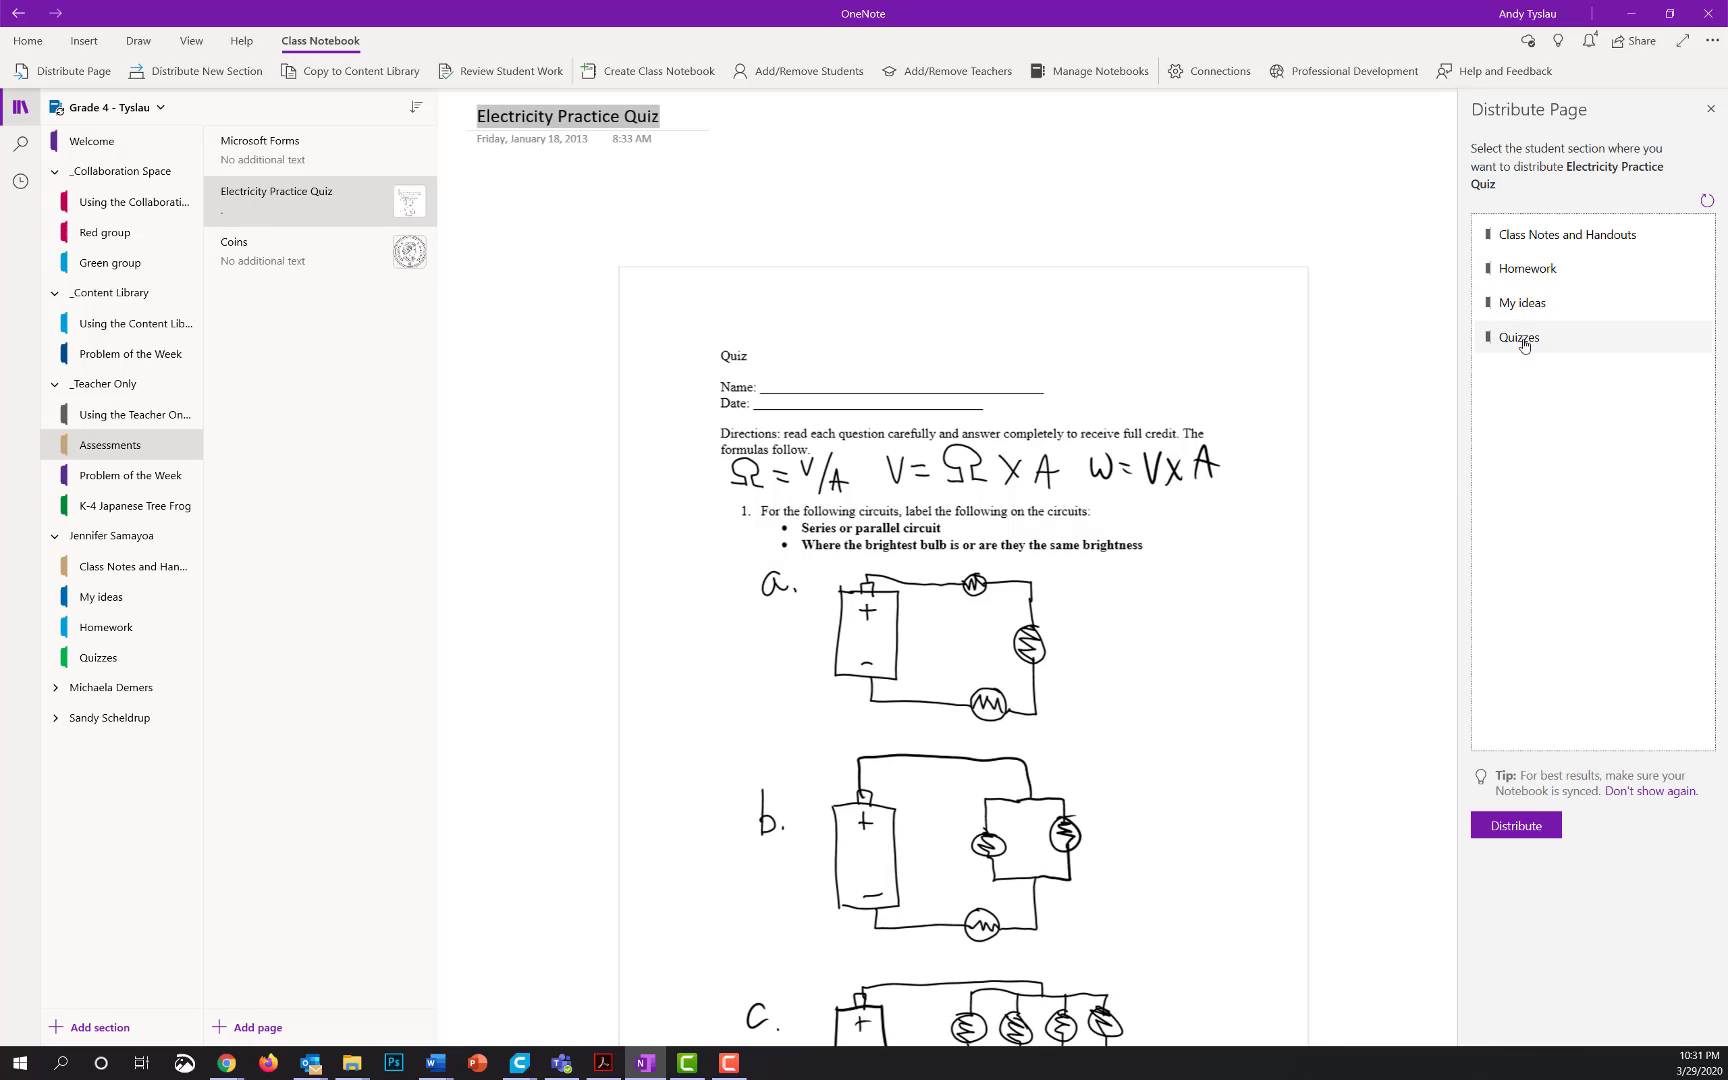
click(1516, 826)
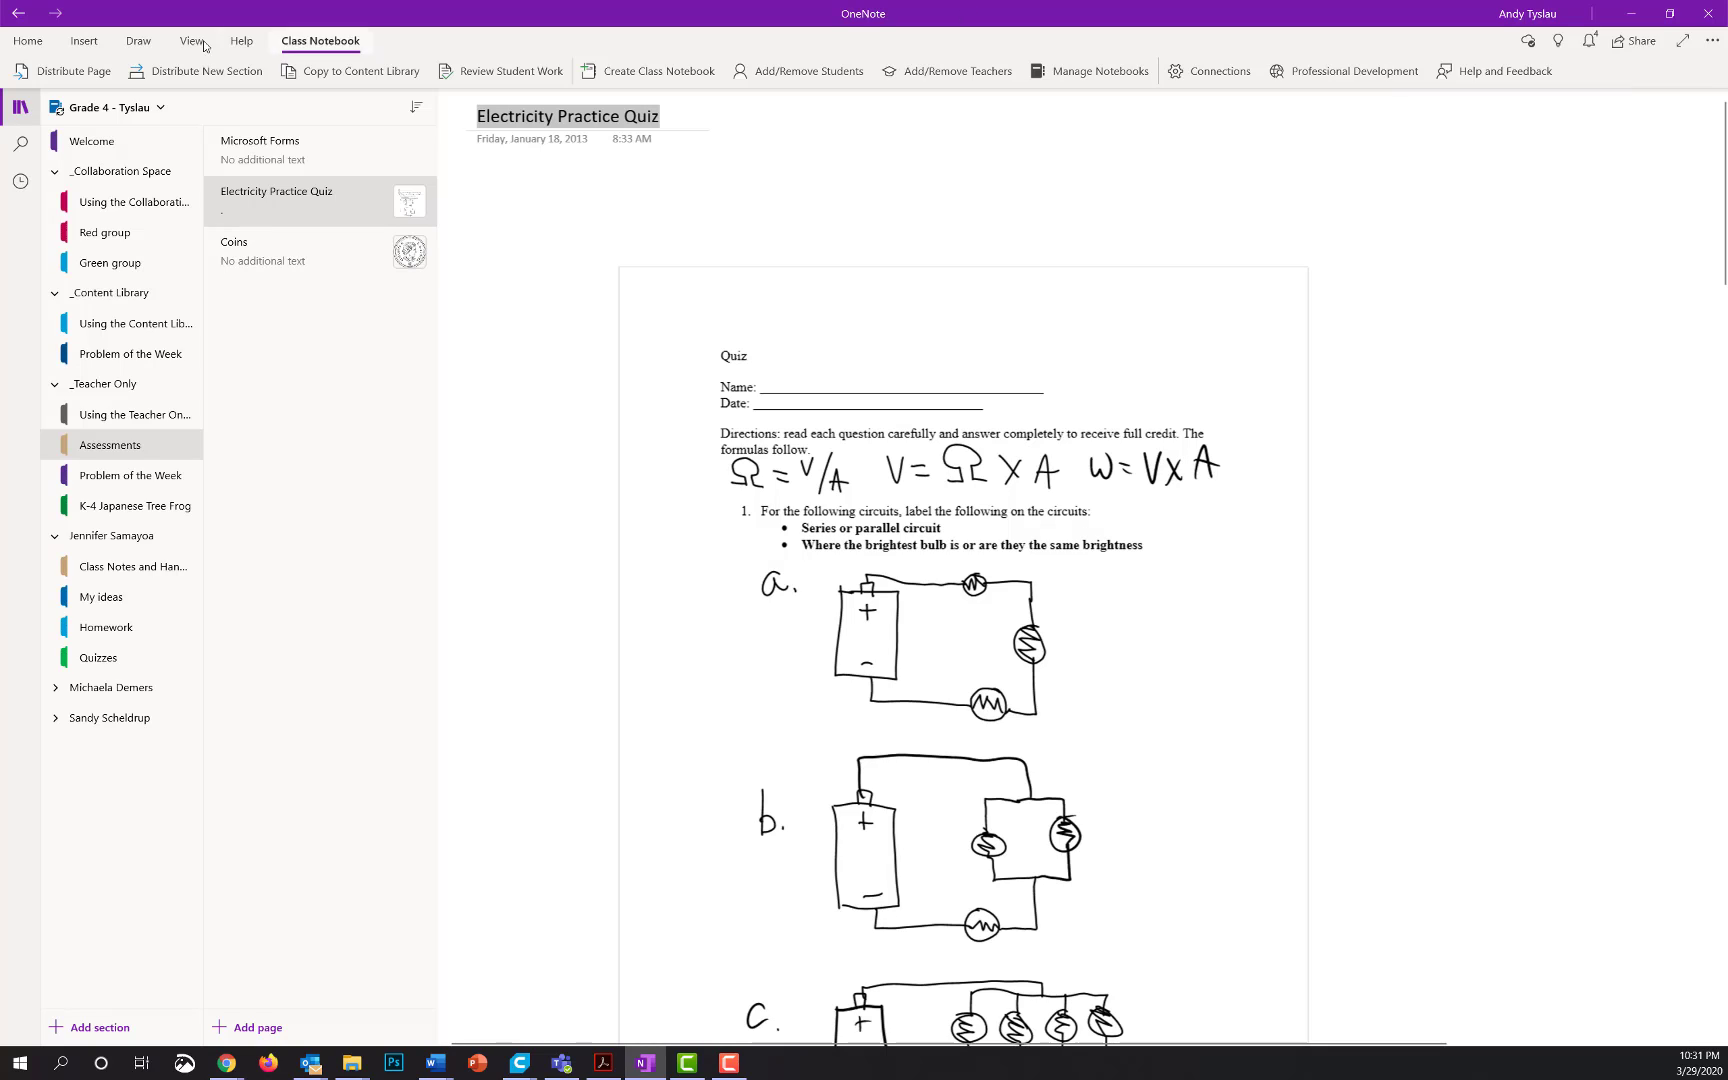
Distribute the Electricity Practice Quiz page individually to the Quizzes section of the second and third students, then close the distribution pane.
click(65, 75)
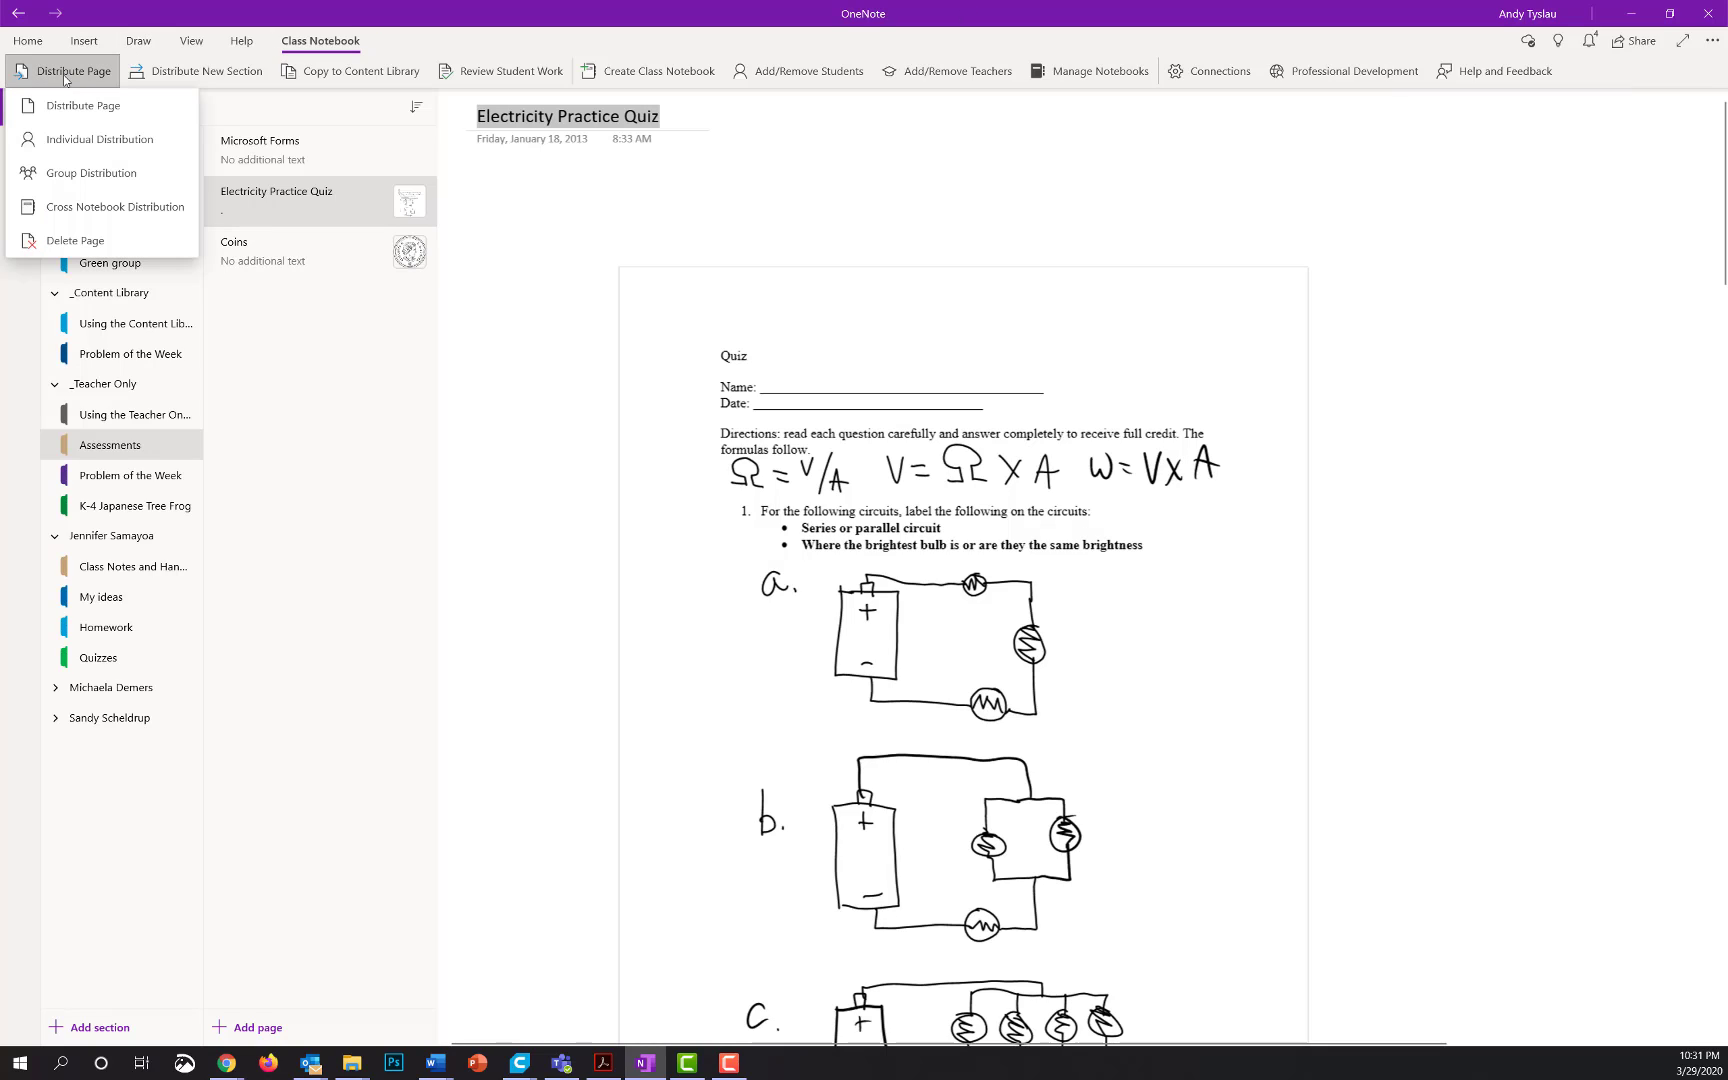
click(78, 143)
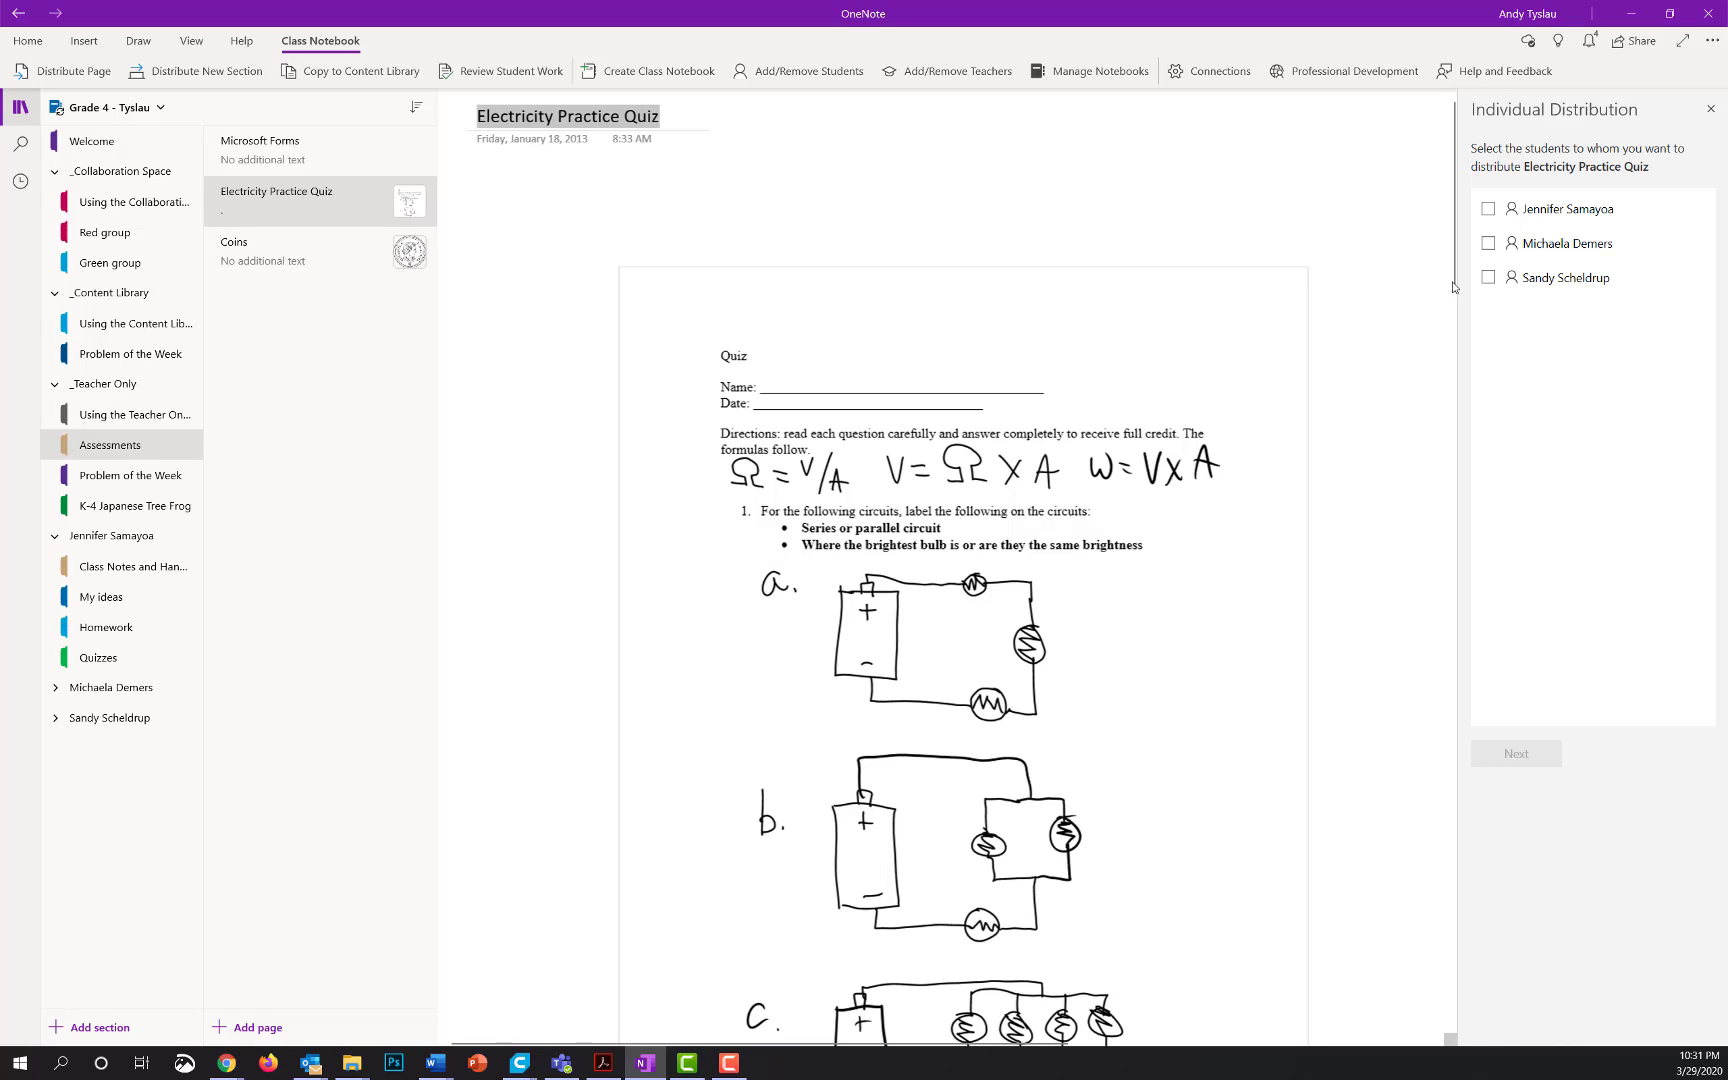
click(1488, 243)
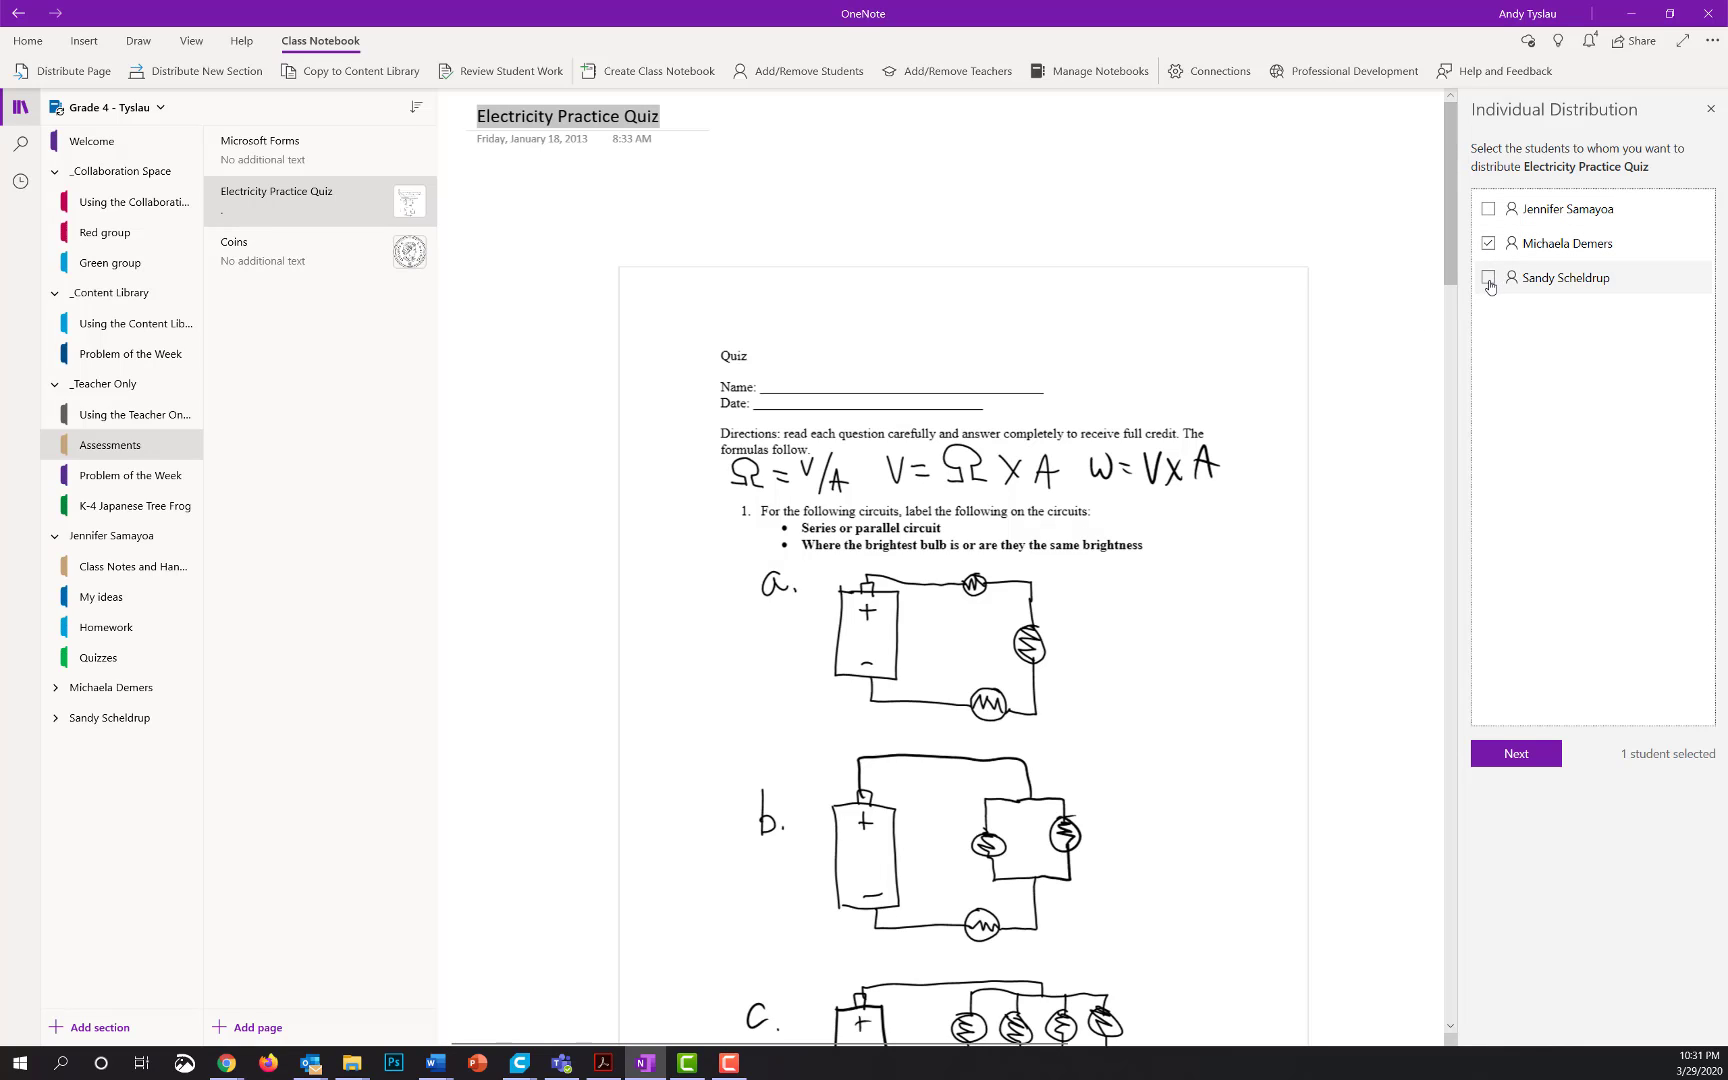
click(1489, 280)
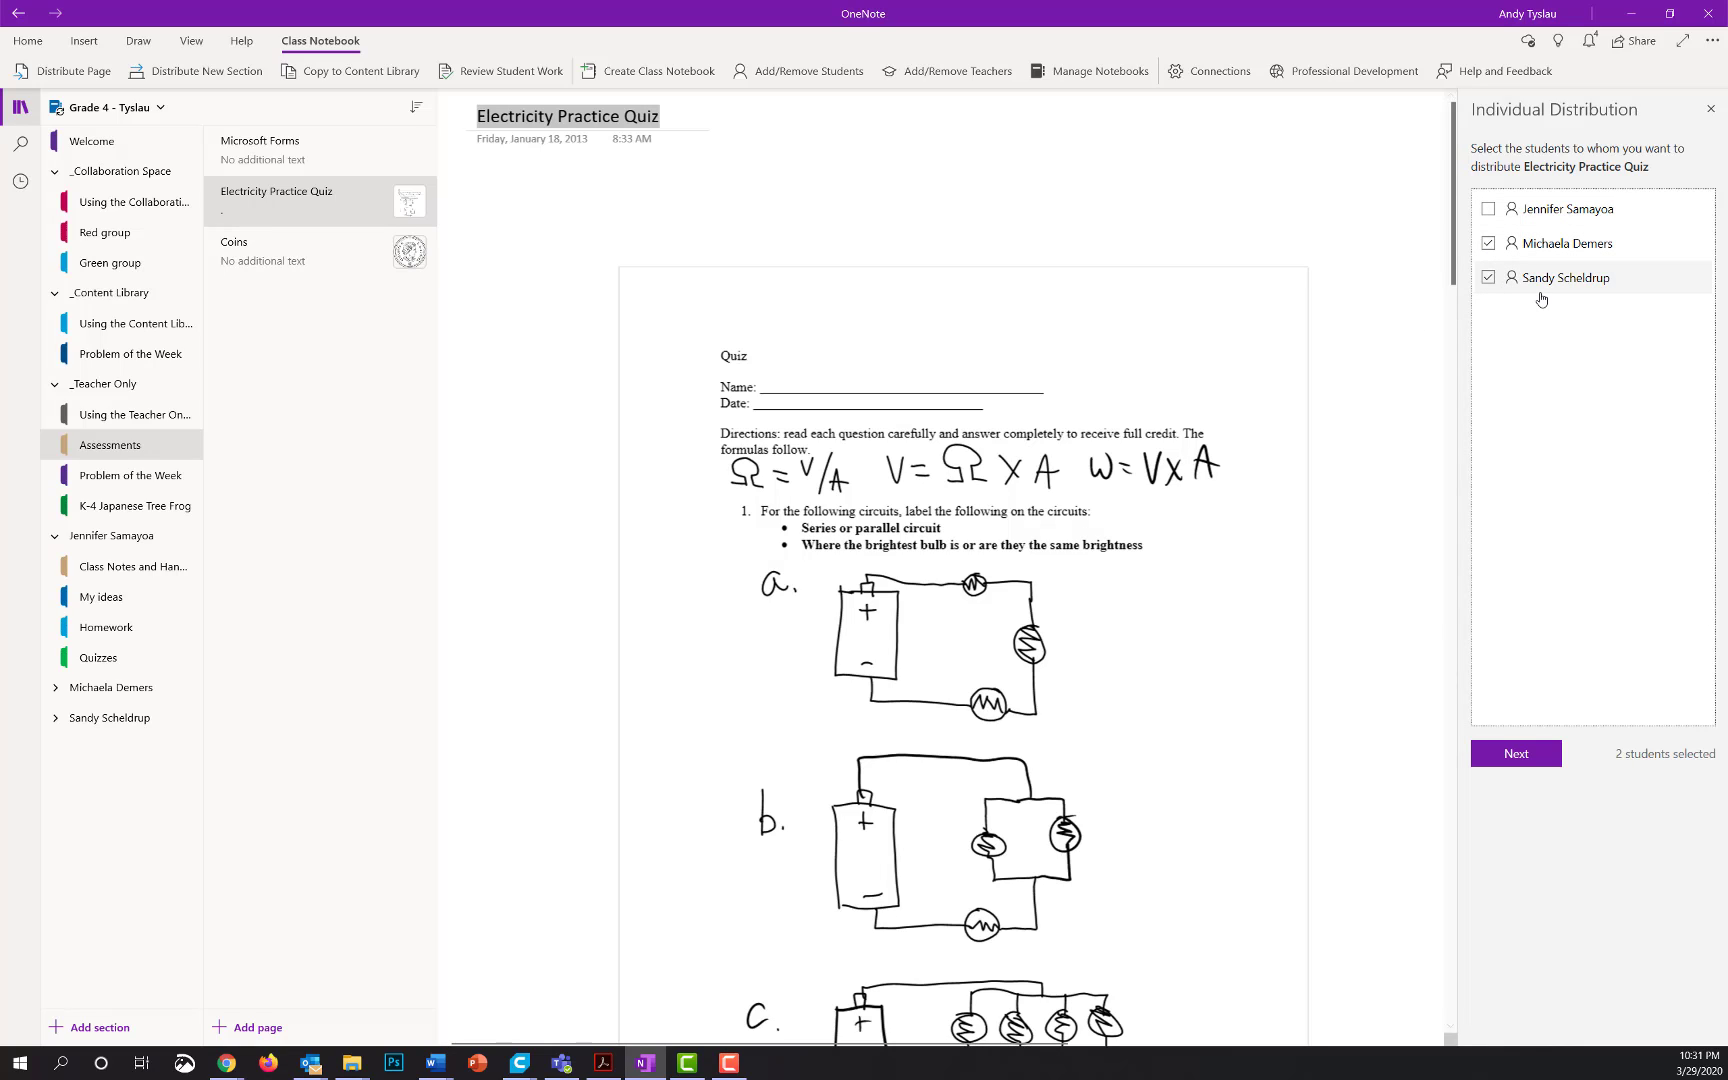
click(1517, 752)
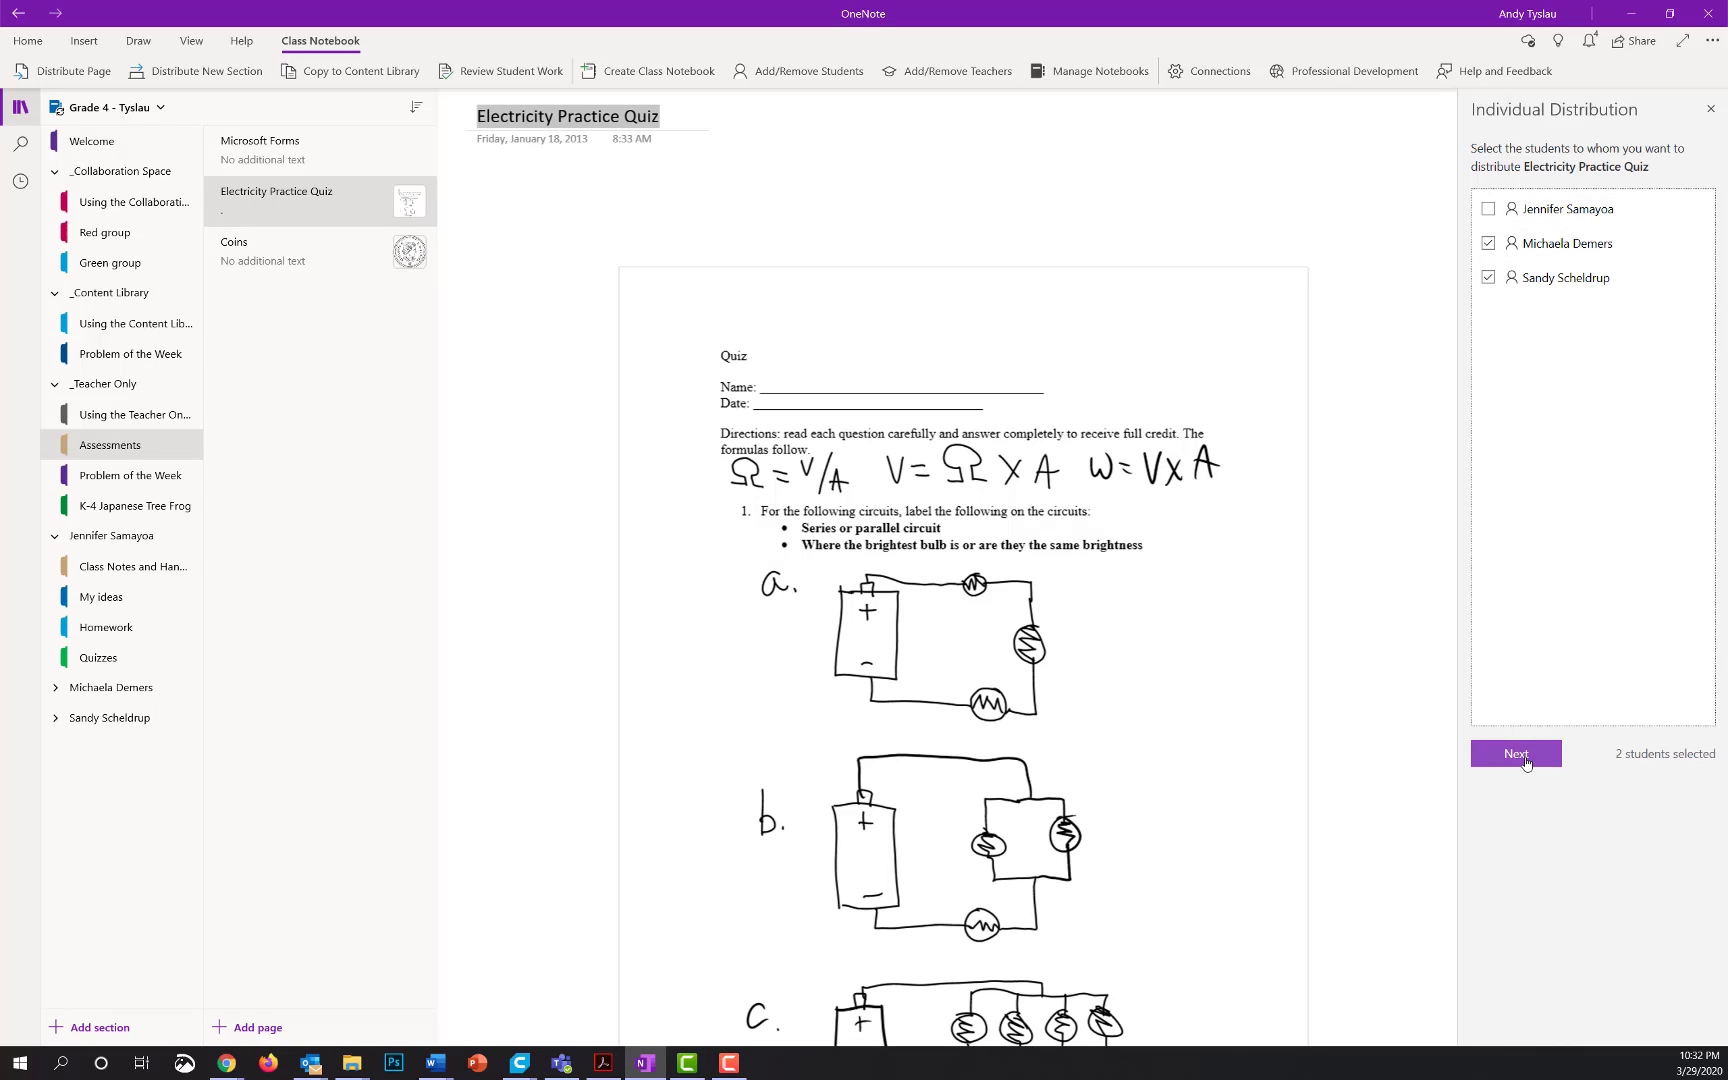
click(1523, 337)
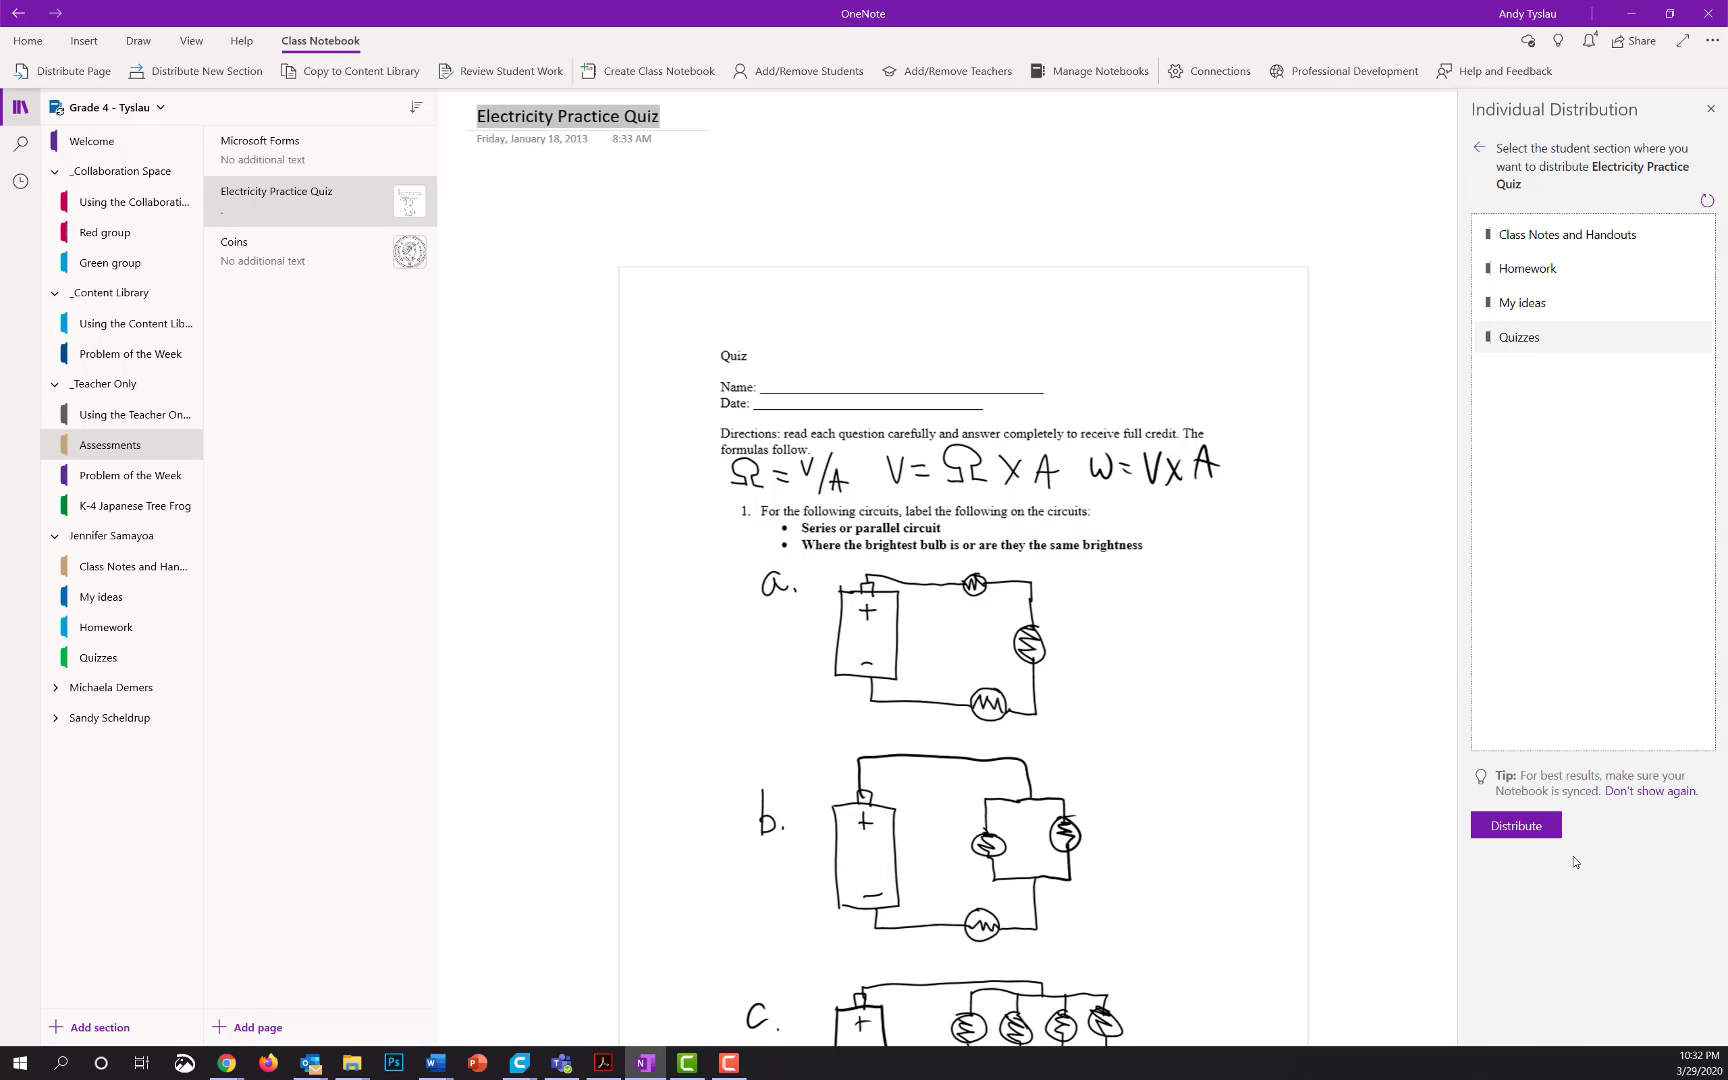
click(1551, 838)
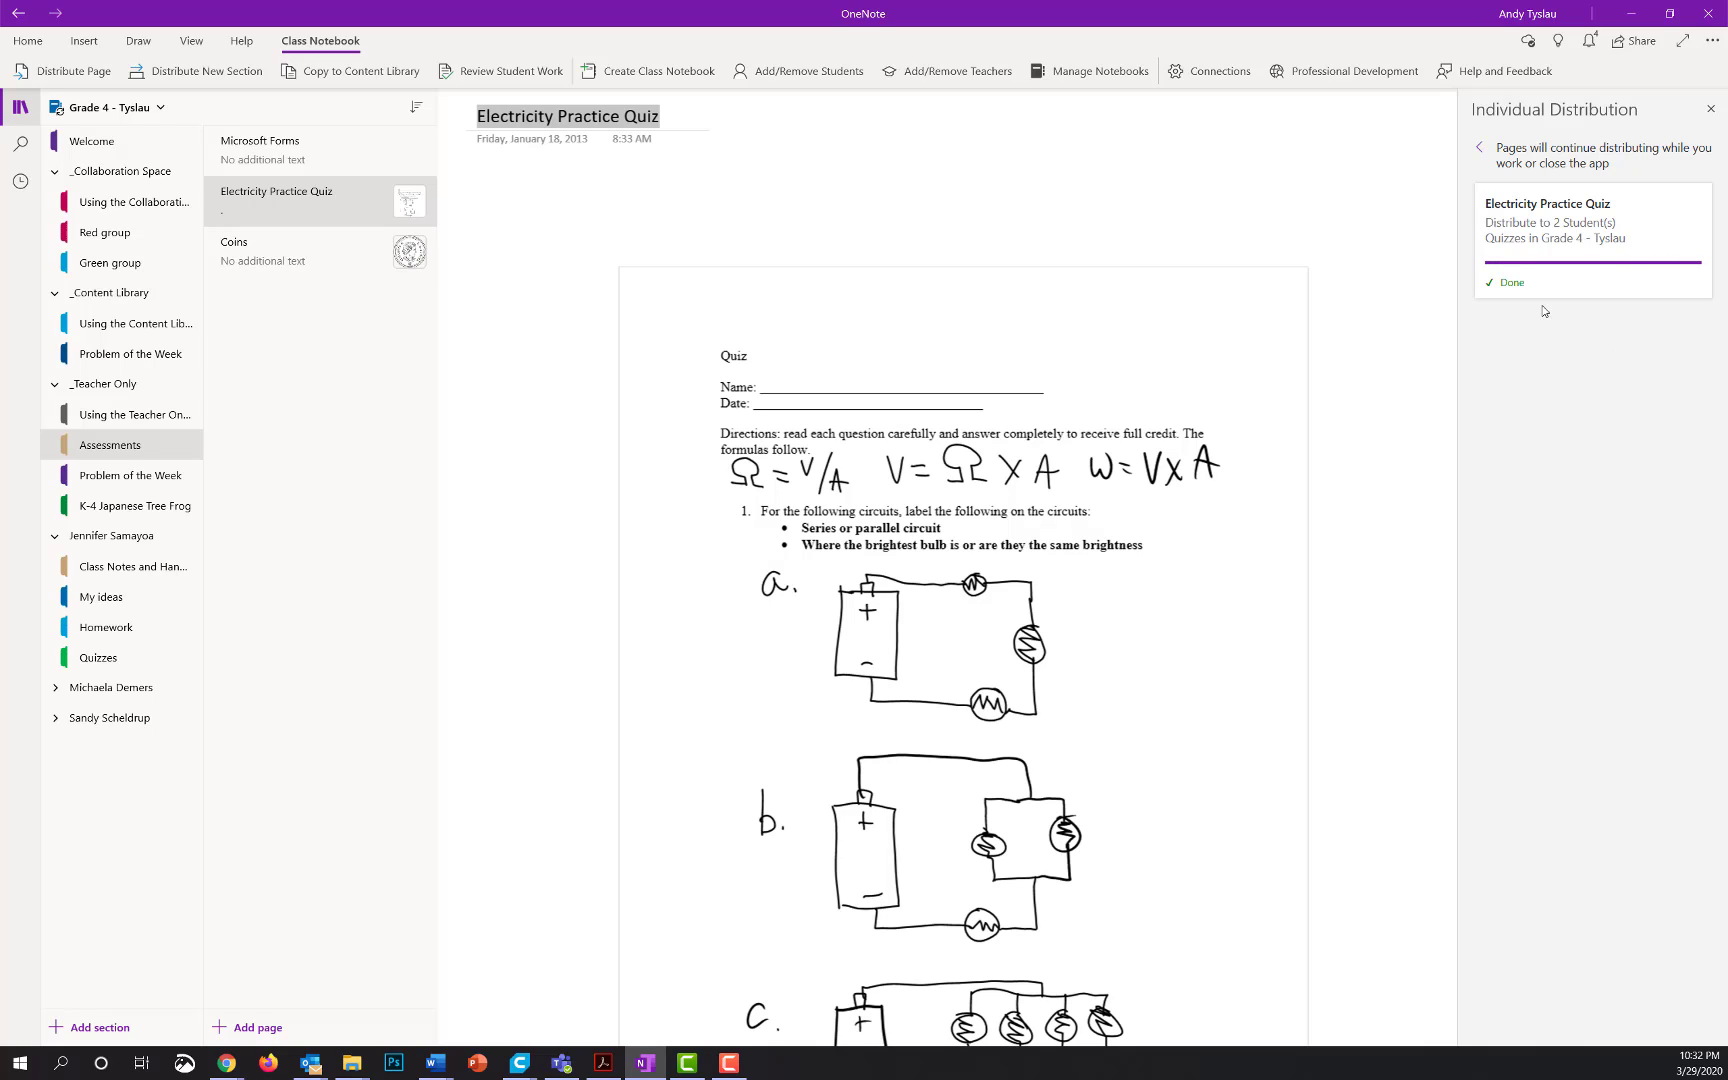
click(1710, 108)
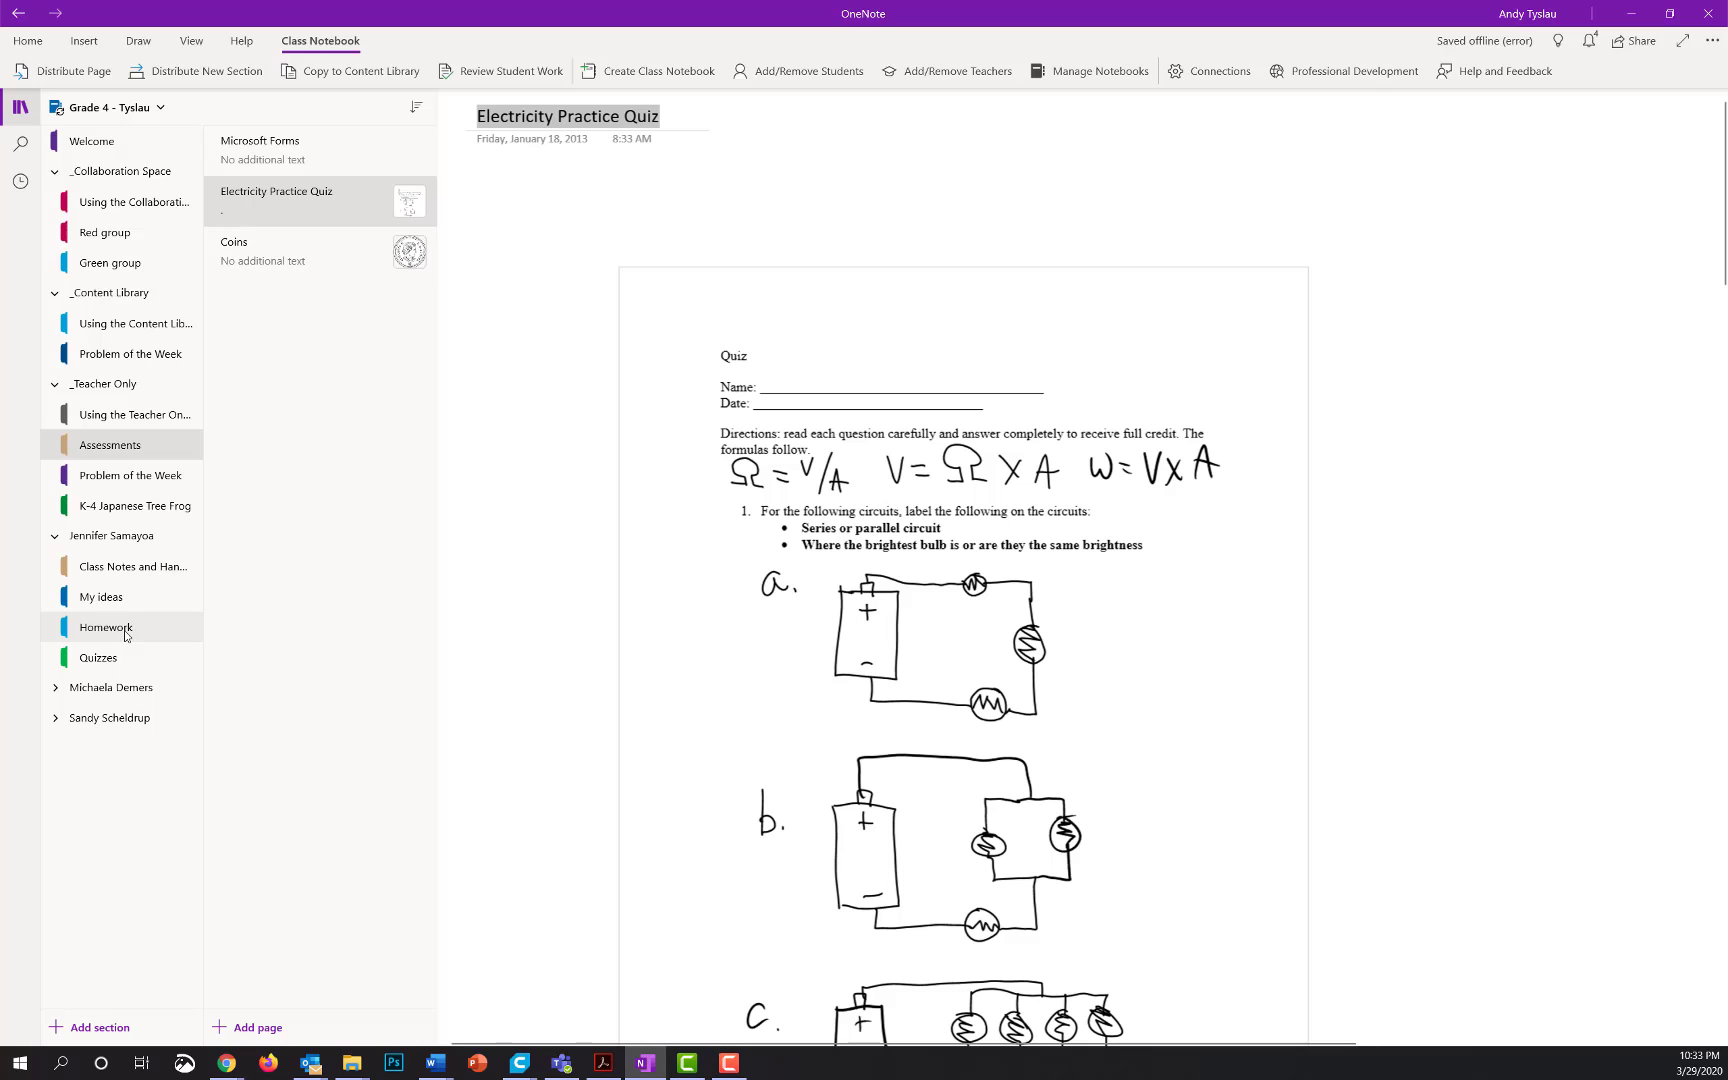
Add the comment "Hey, great work on the quiz!!" beside question 11 of the first student's completed quiz in the Quizzes section.
click(125, 660)
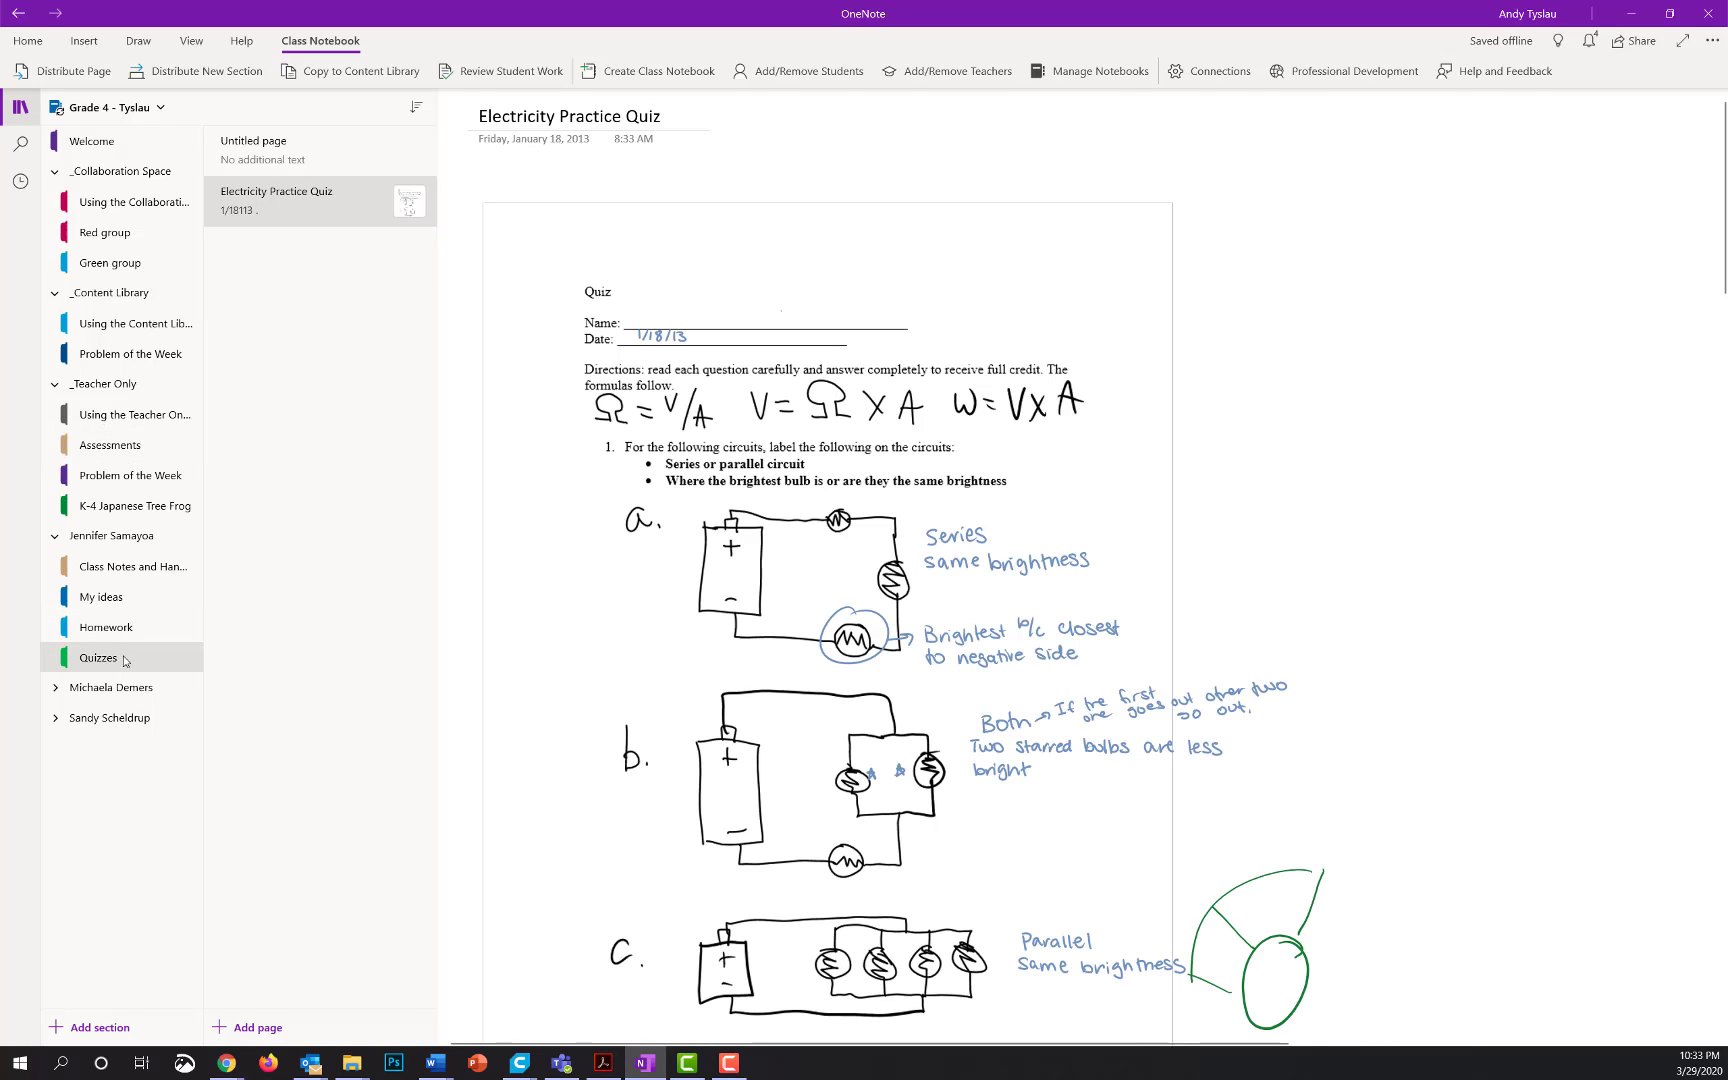
scroll(1353, 453, down, 15)
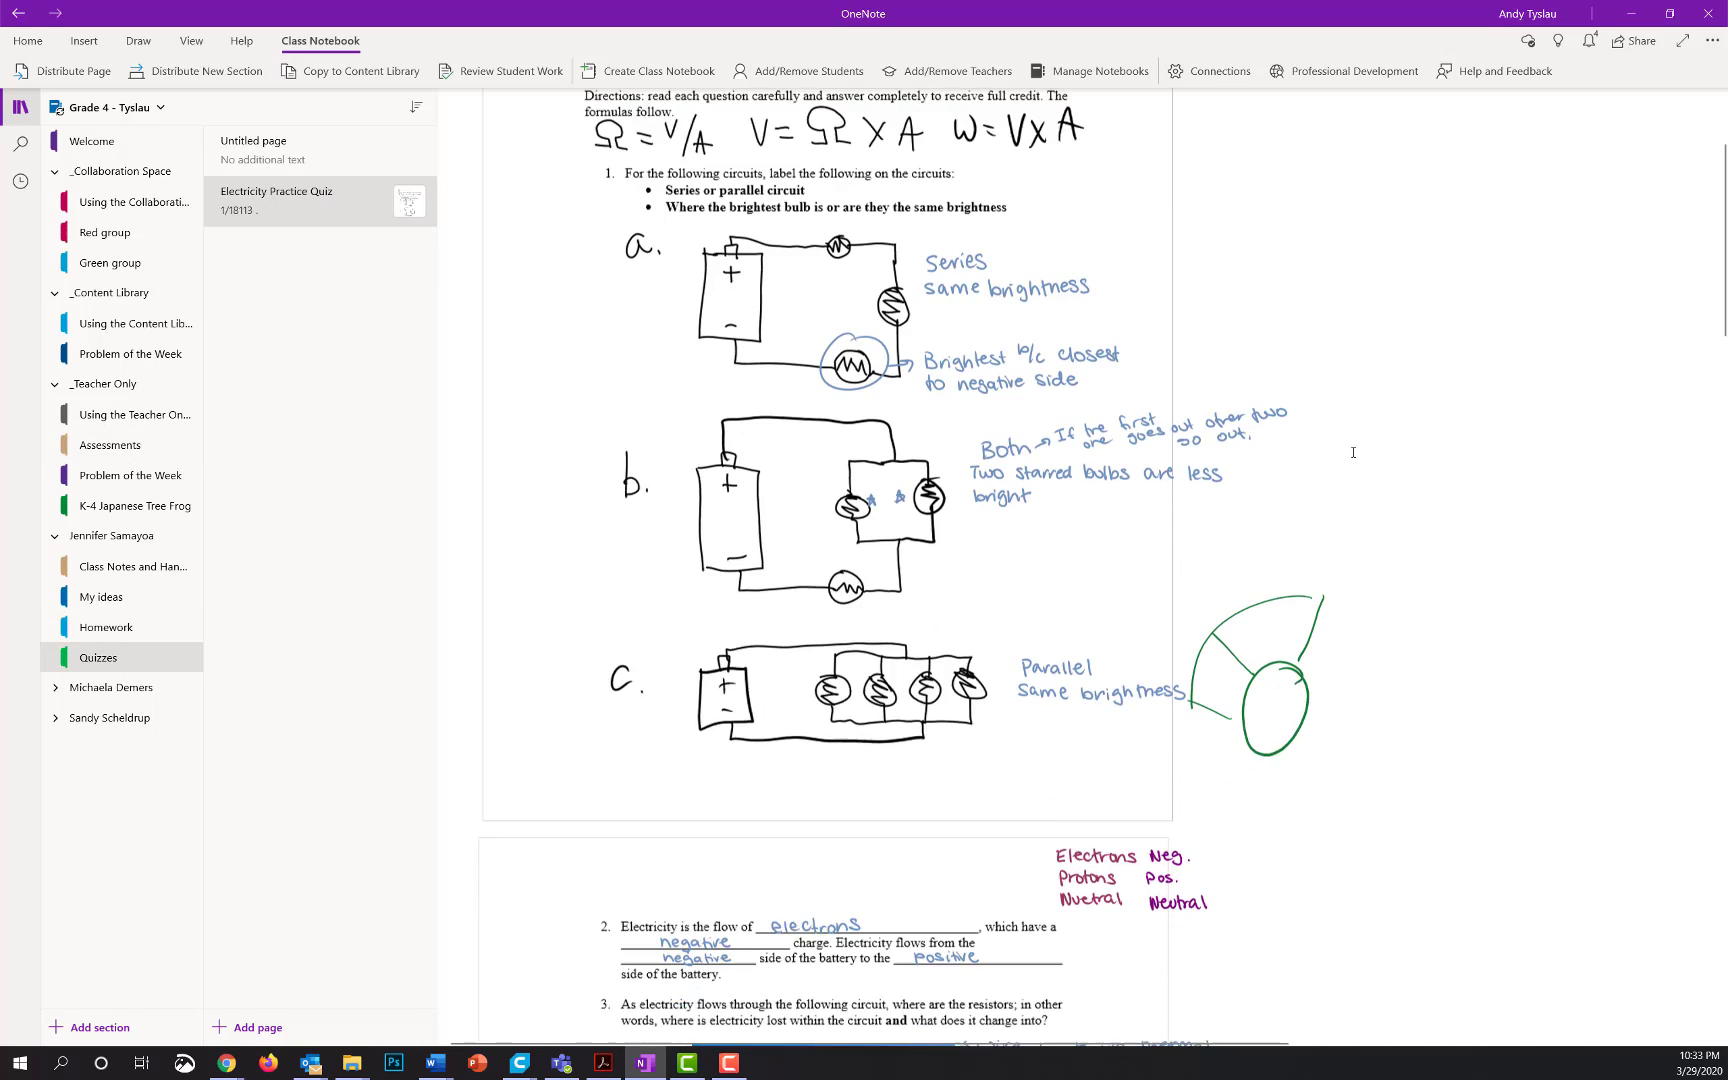
scroll(1353, 453, down, 10)
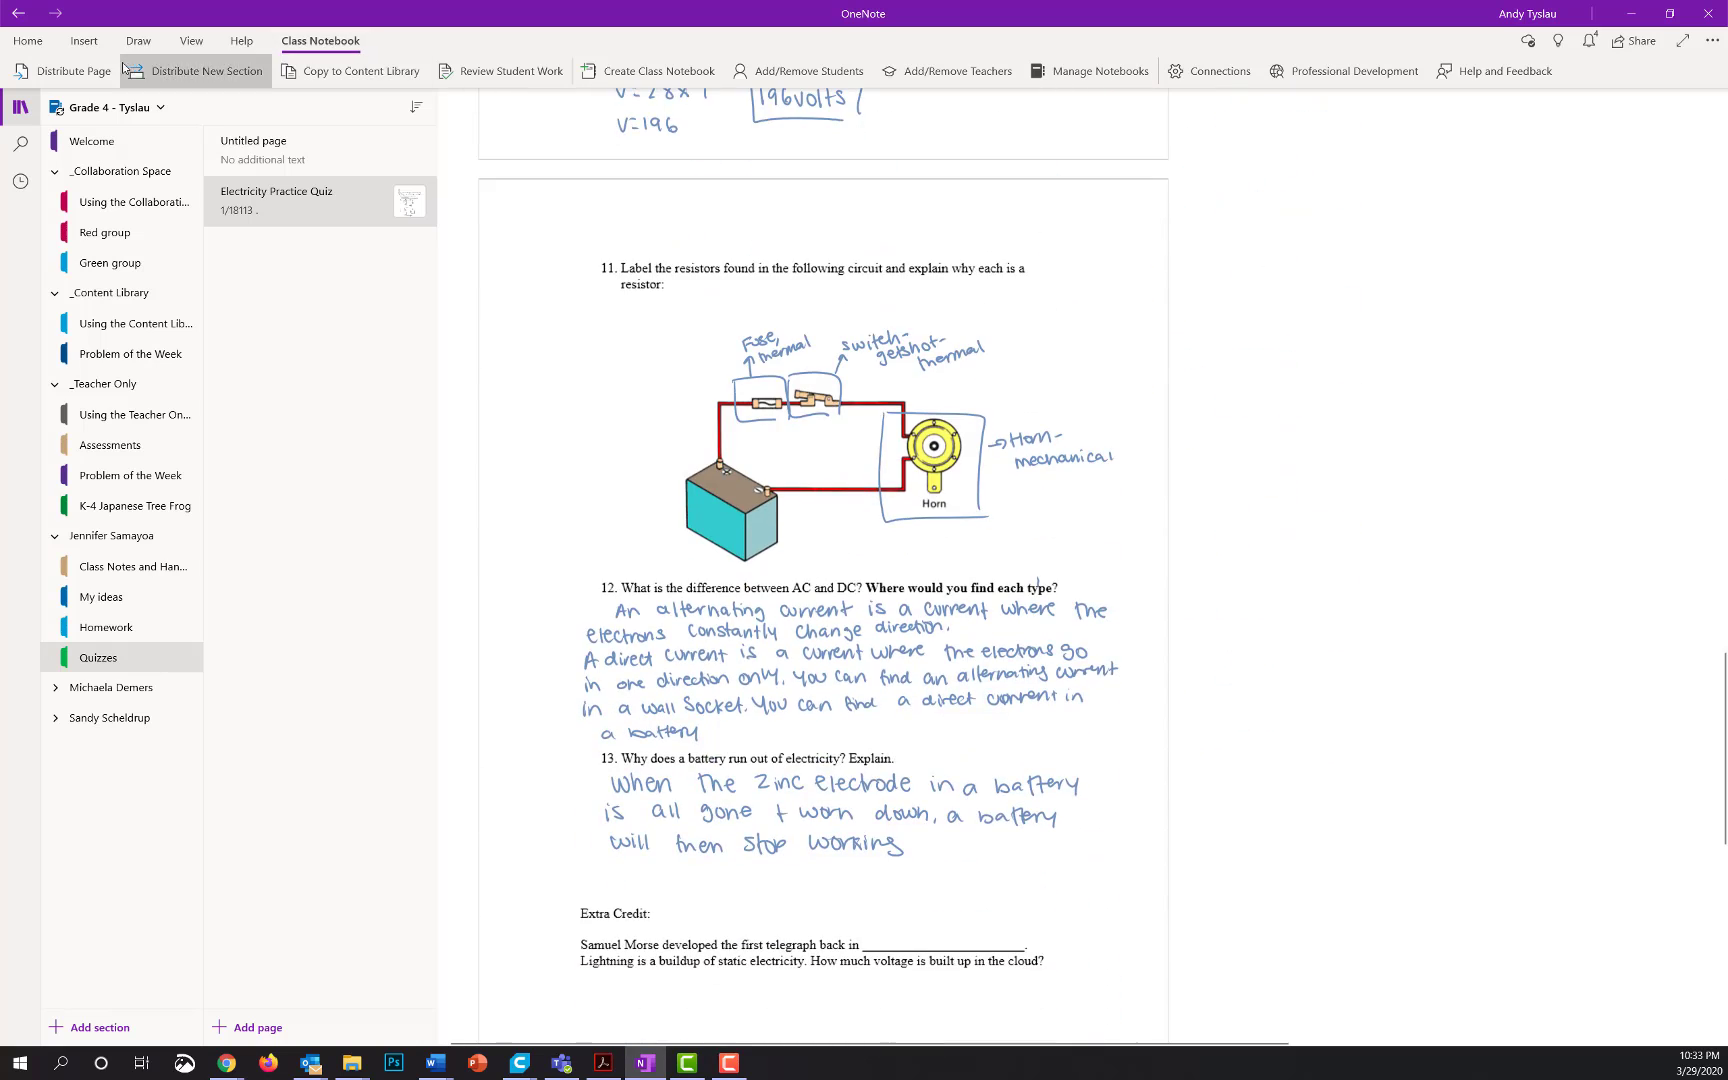
click(85, 41)
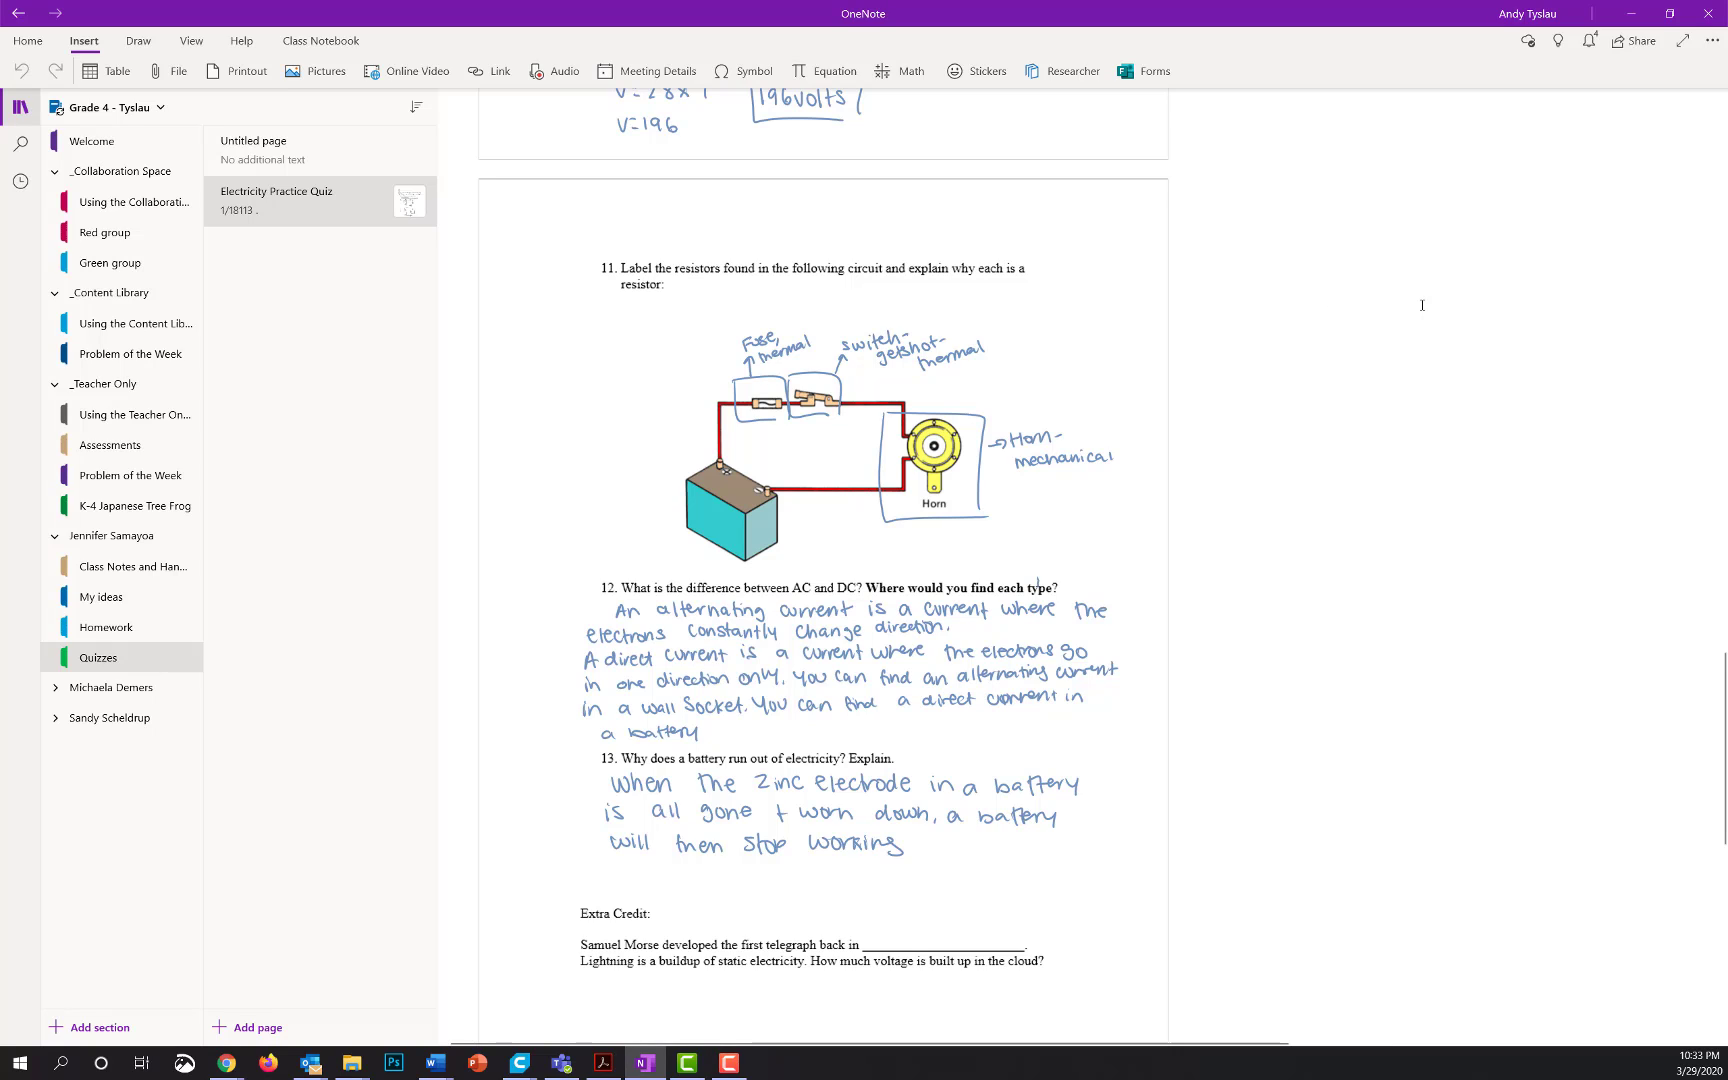
text(Het)
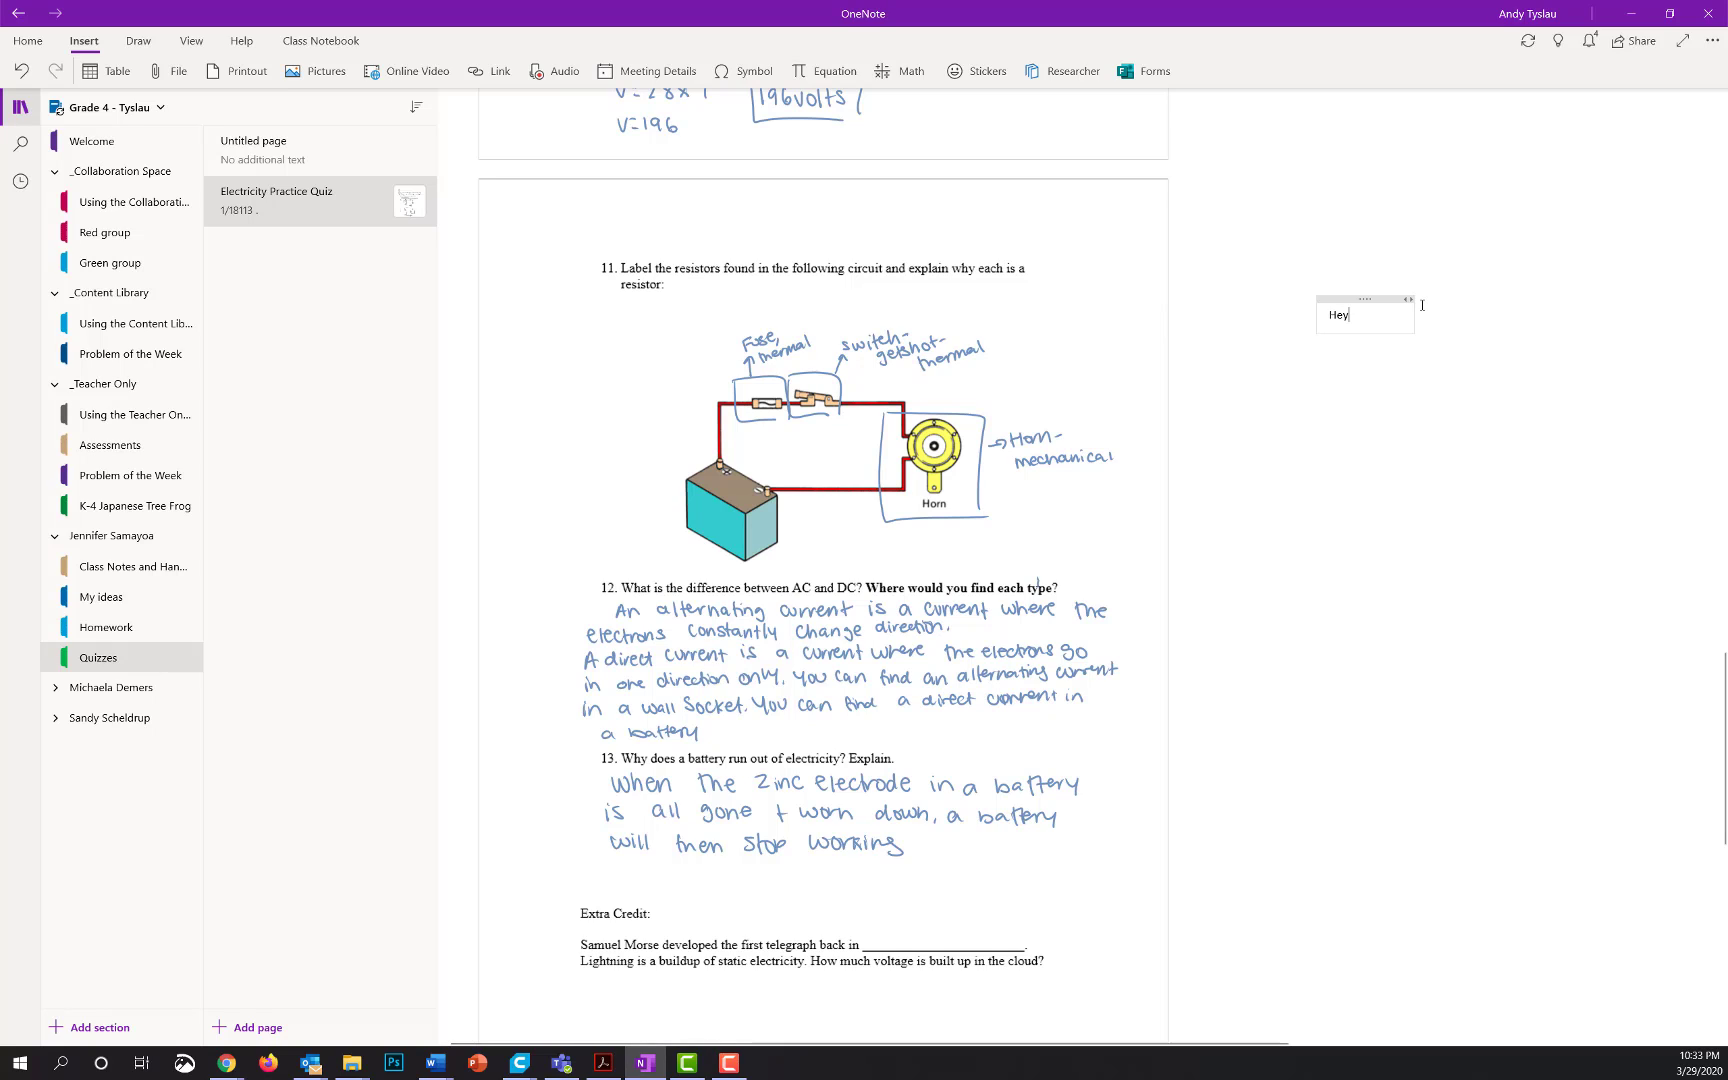
text(y, great work on the quiz!!)
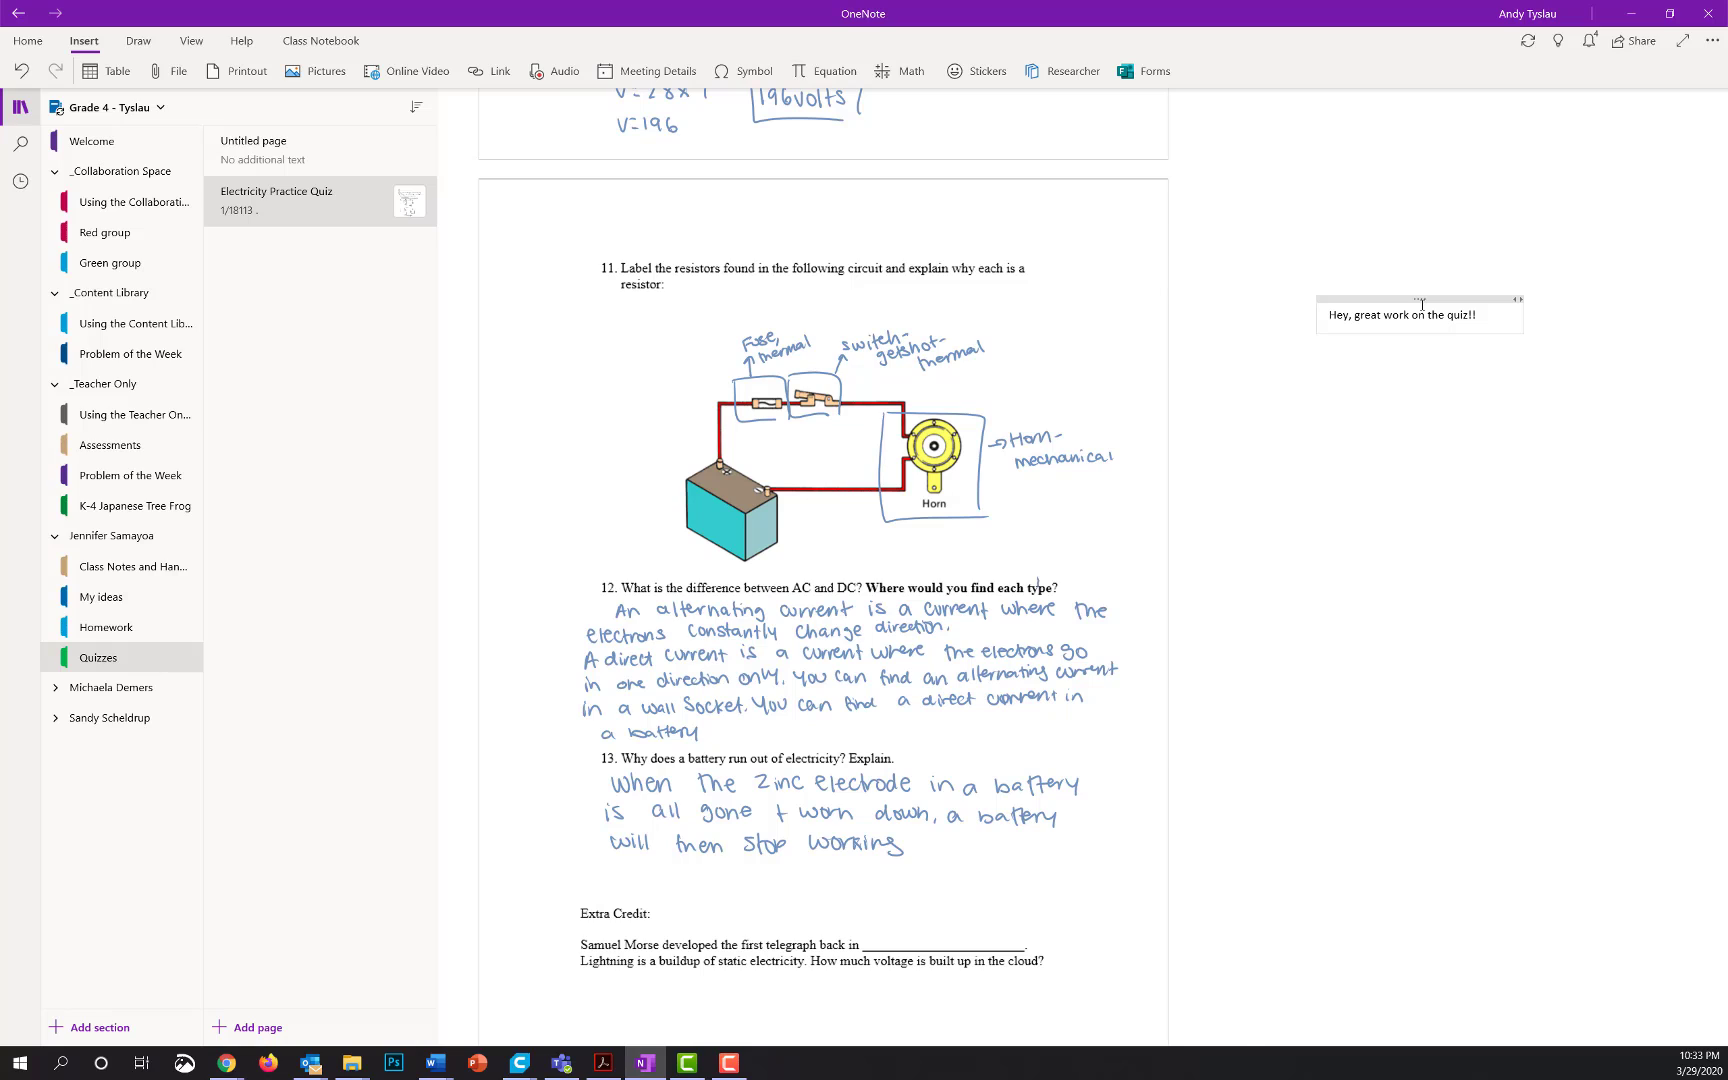
Mark up the quiz in pink ink with a smiley under the comment, two check marks on question 11, and circled "electrode" with an arrow to "Anode".
click(139, 41)
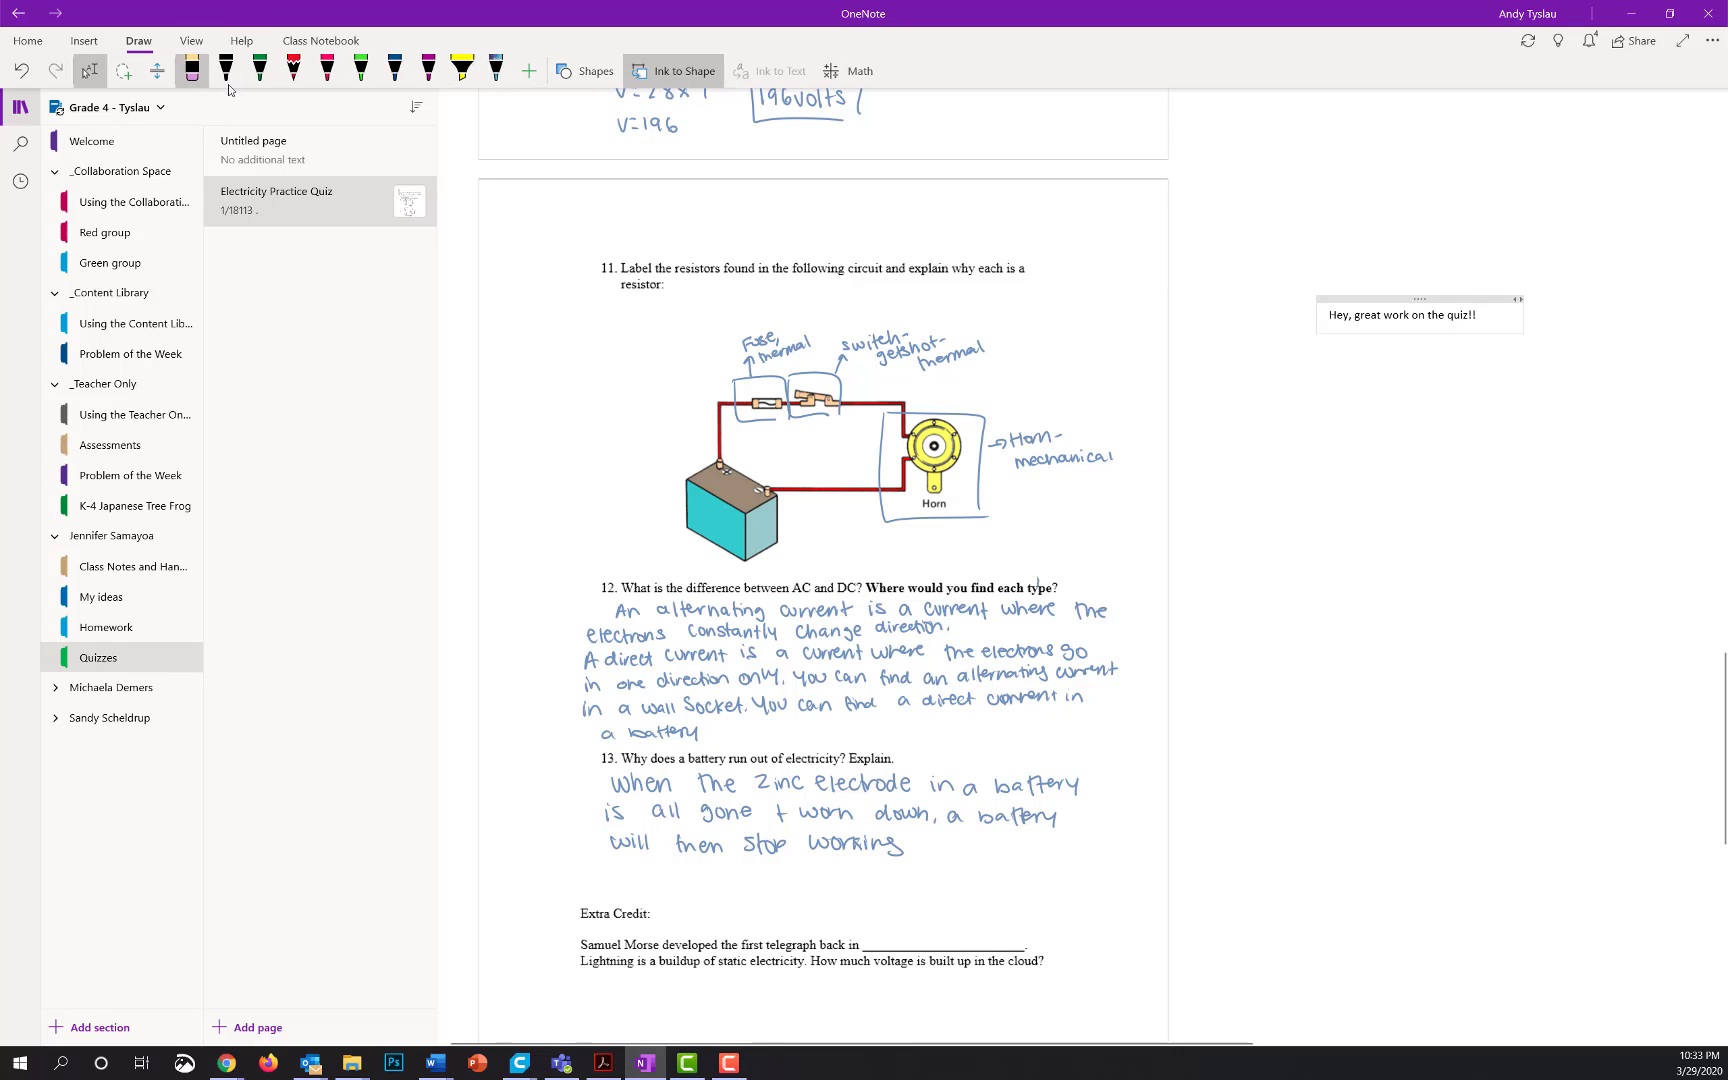
mouse_move(1335, 340)
mouse_down()
mouse_move(1351, 410)
mouse_move(1410, 410)
mouse_up()
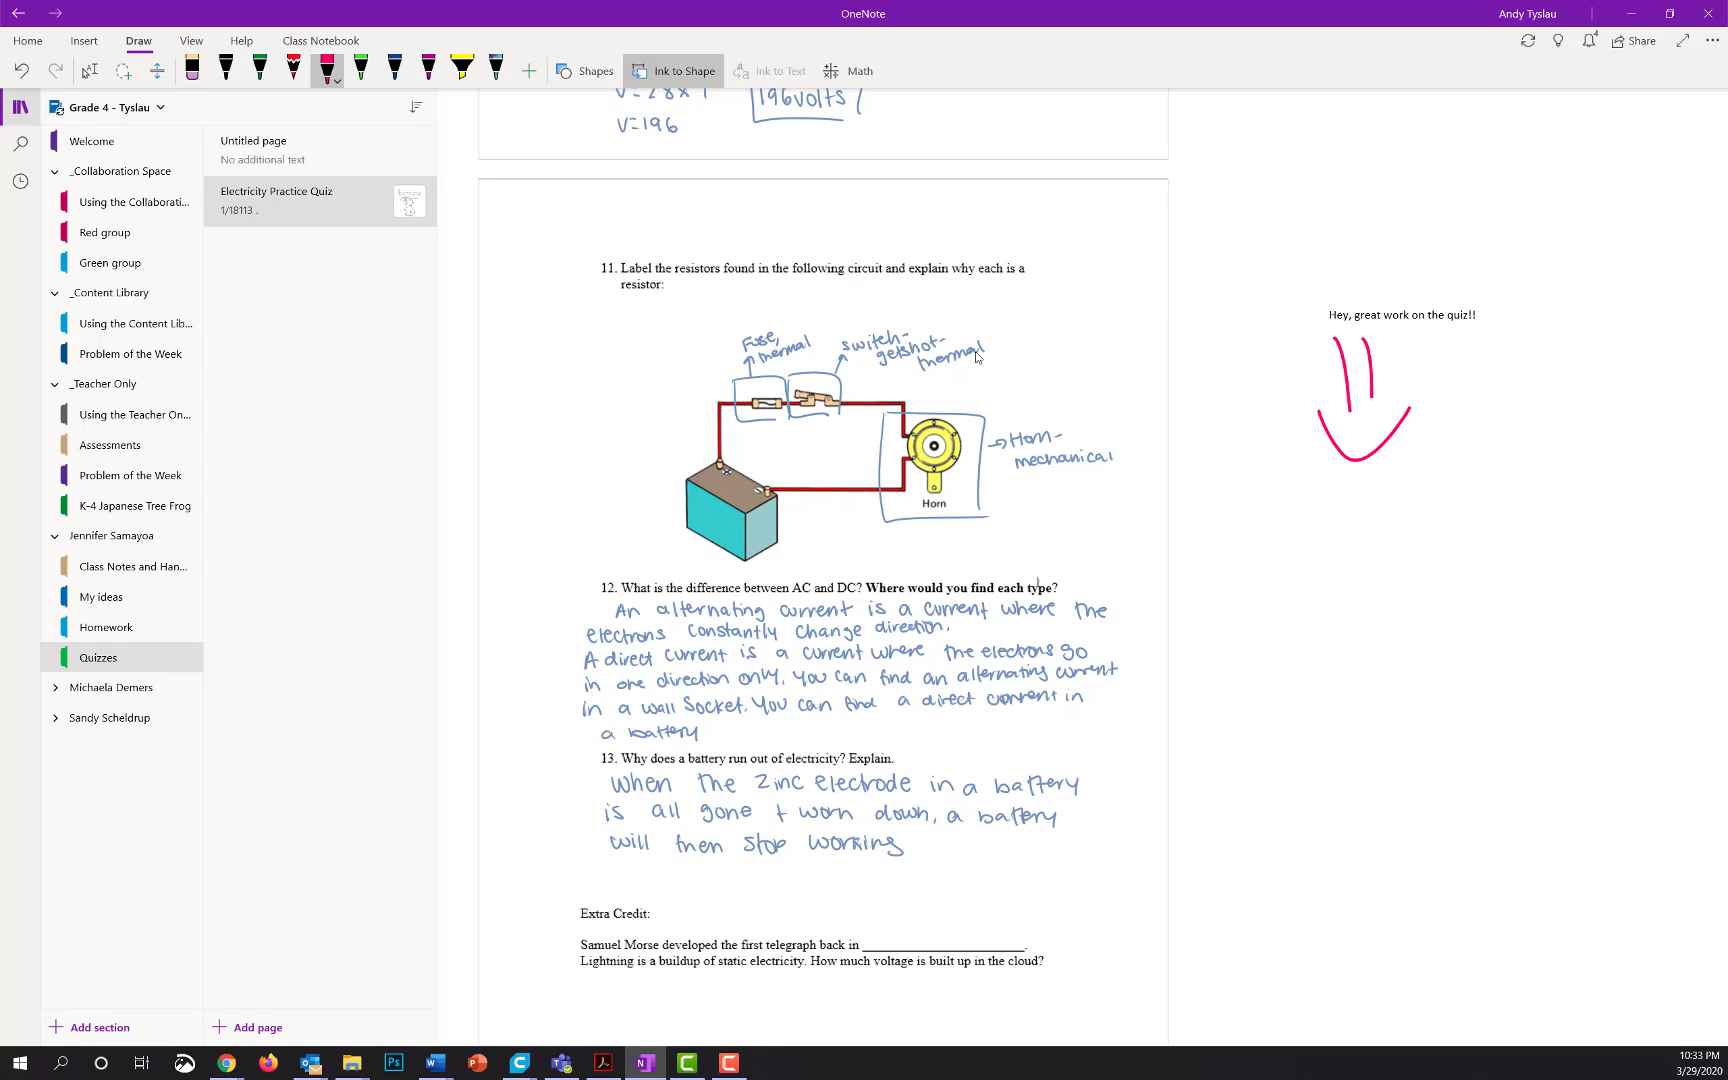
drag(976, 357, 1070, 288)
drag(1056, 452, 1185, 365)
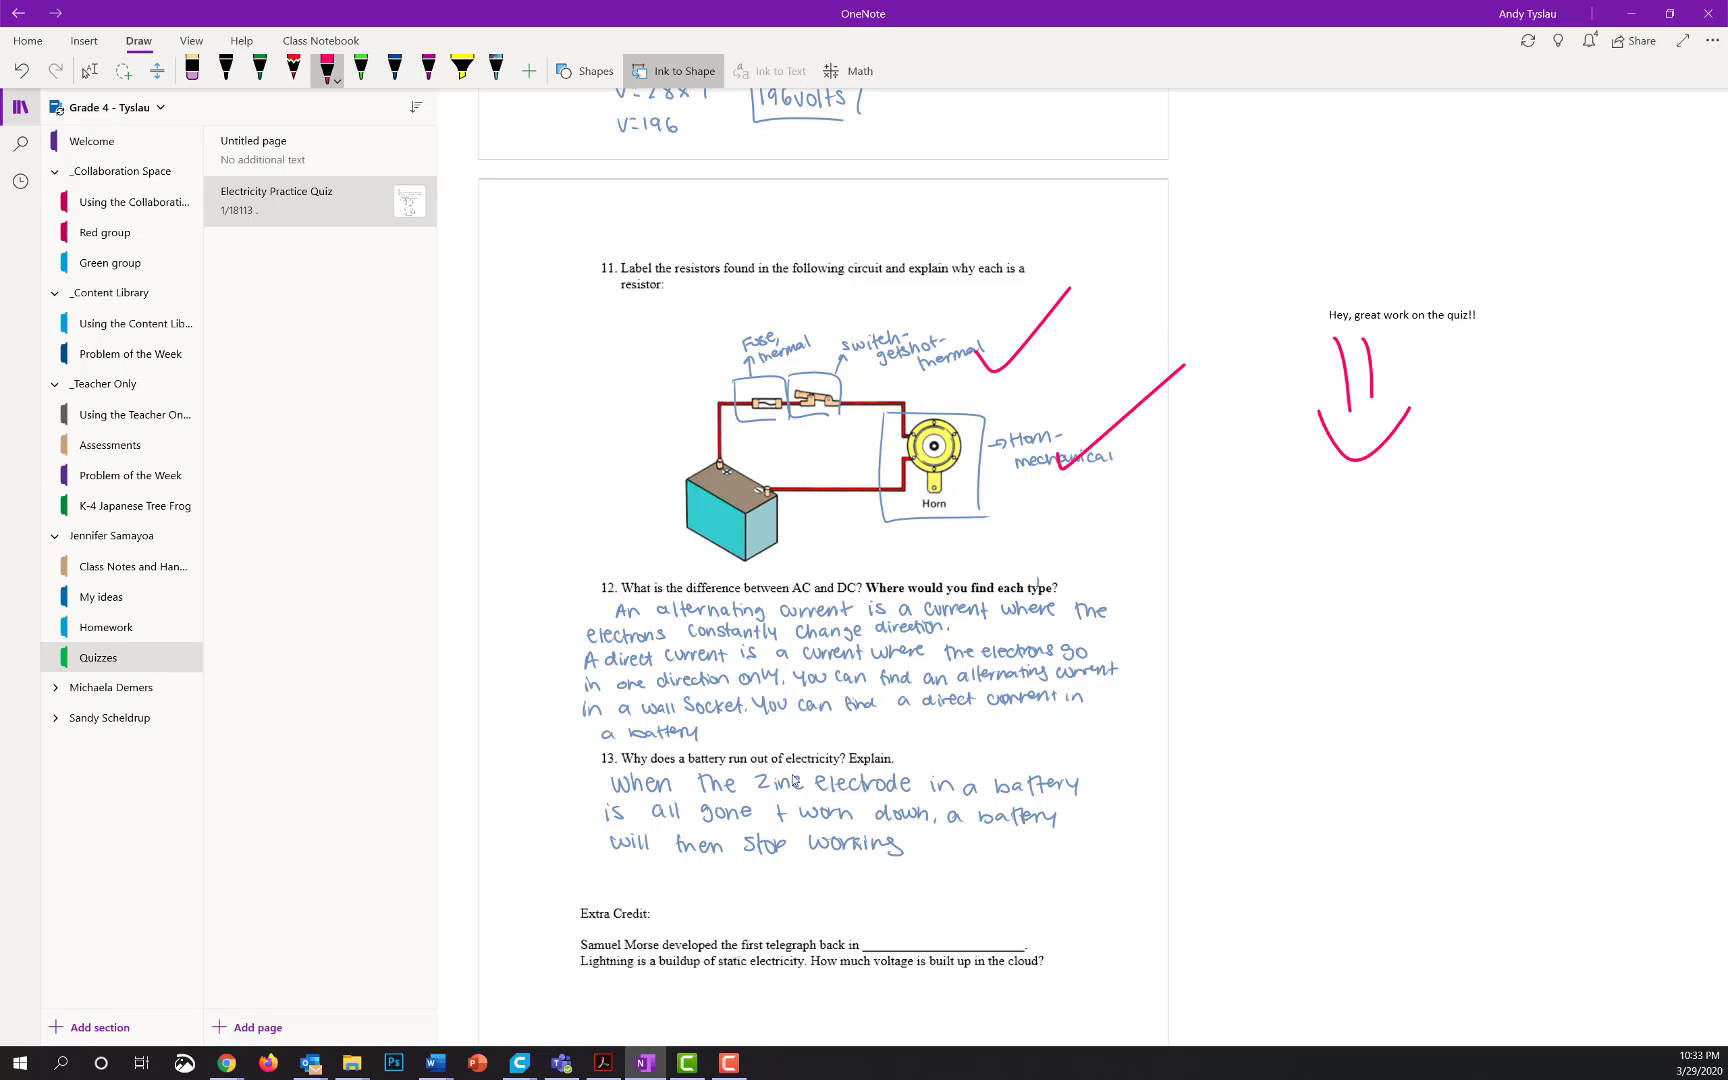
mouse_move(903, 783)
mouse_down()
mouse_move(832, 790)
mouse_move(912, 782)
mouse_up()
mouse_move(912, 783)
mouse_down()
mouse_move(1240, 745)
mouse_move(1250, 726)
mouse_move(1278, 742)
mouse_move(1303, 712)
mouse_move(1340, 740)
mouse_up()
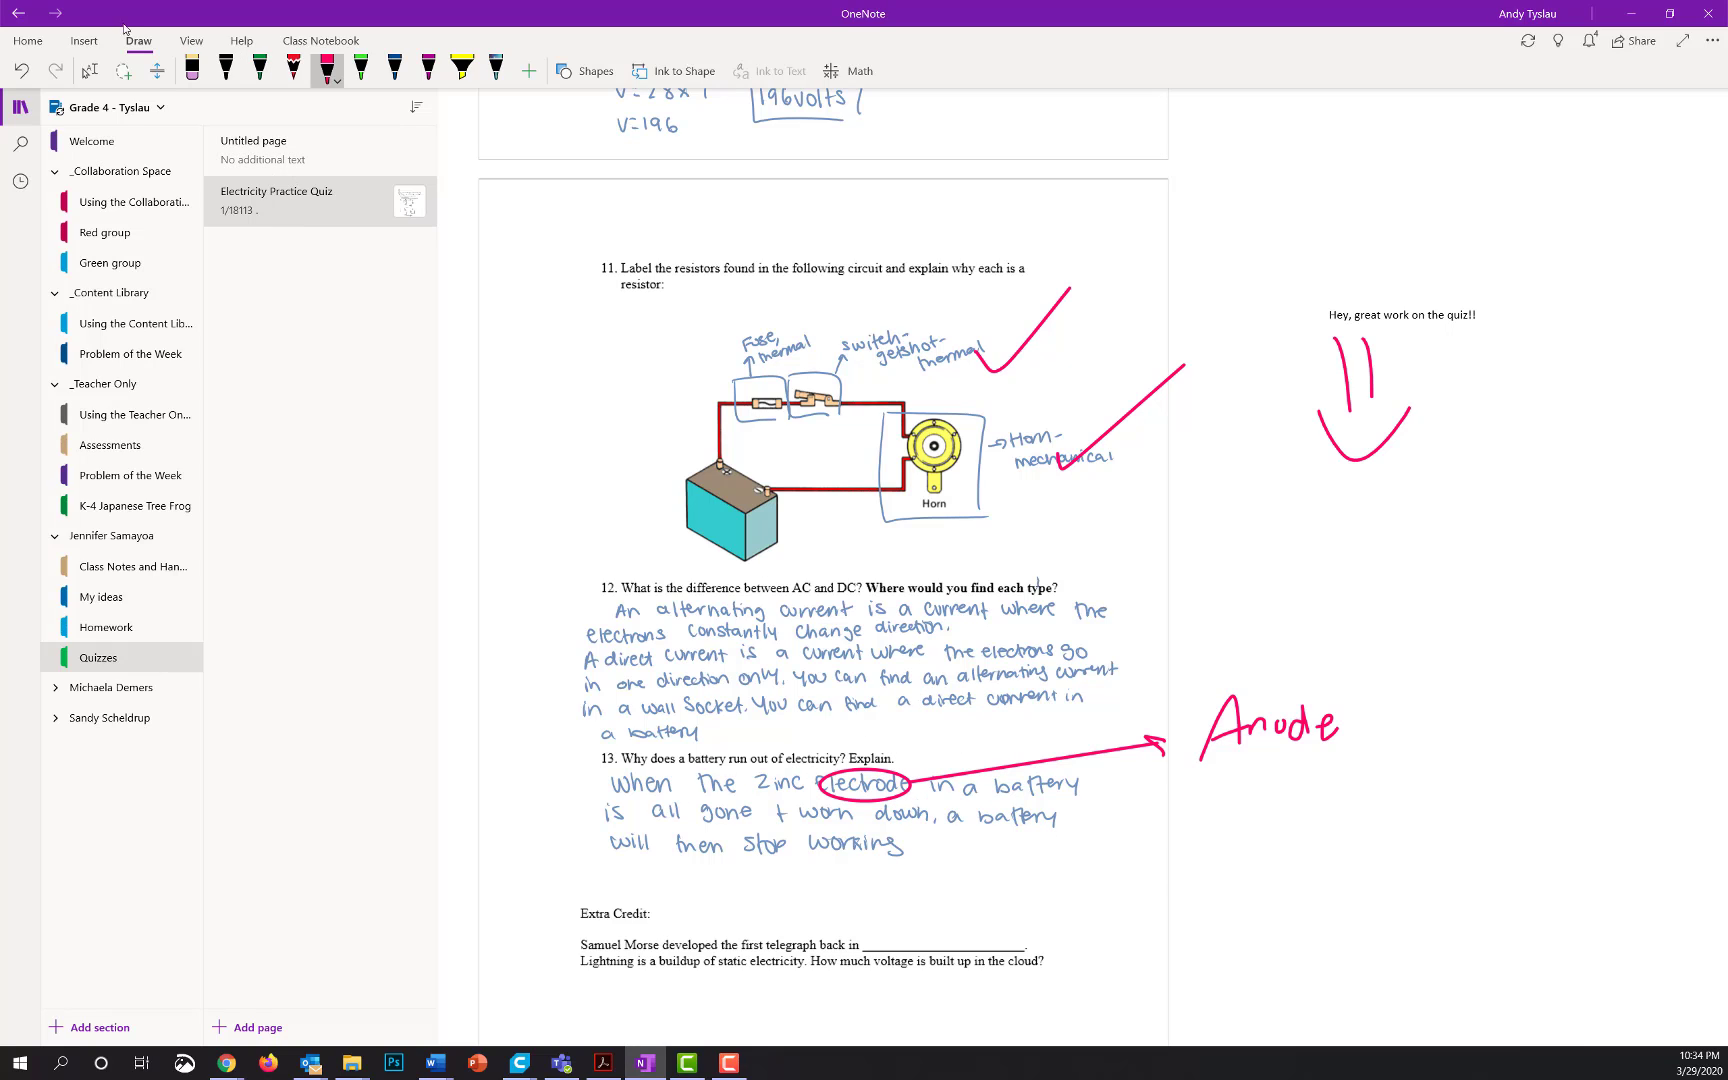
Record an audio comment of about 9 seconds on the quiz page below the handwritten "Anode".
click(73, 42)
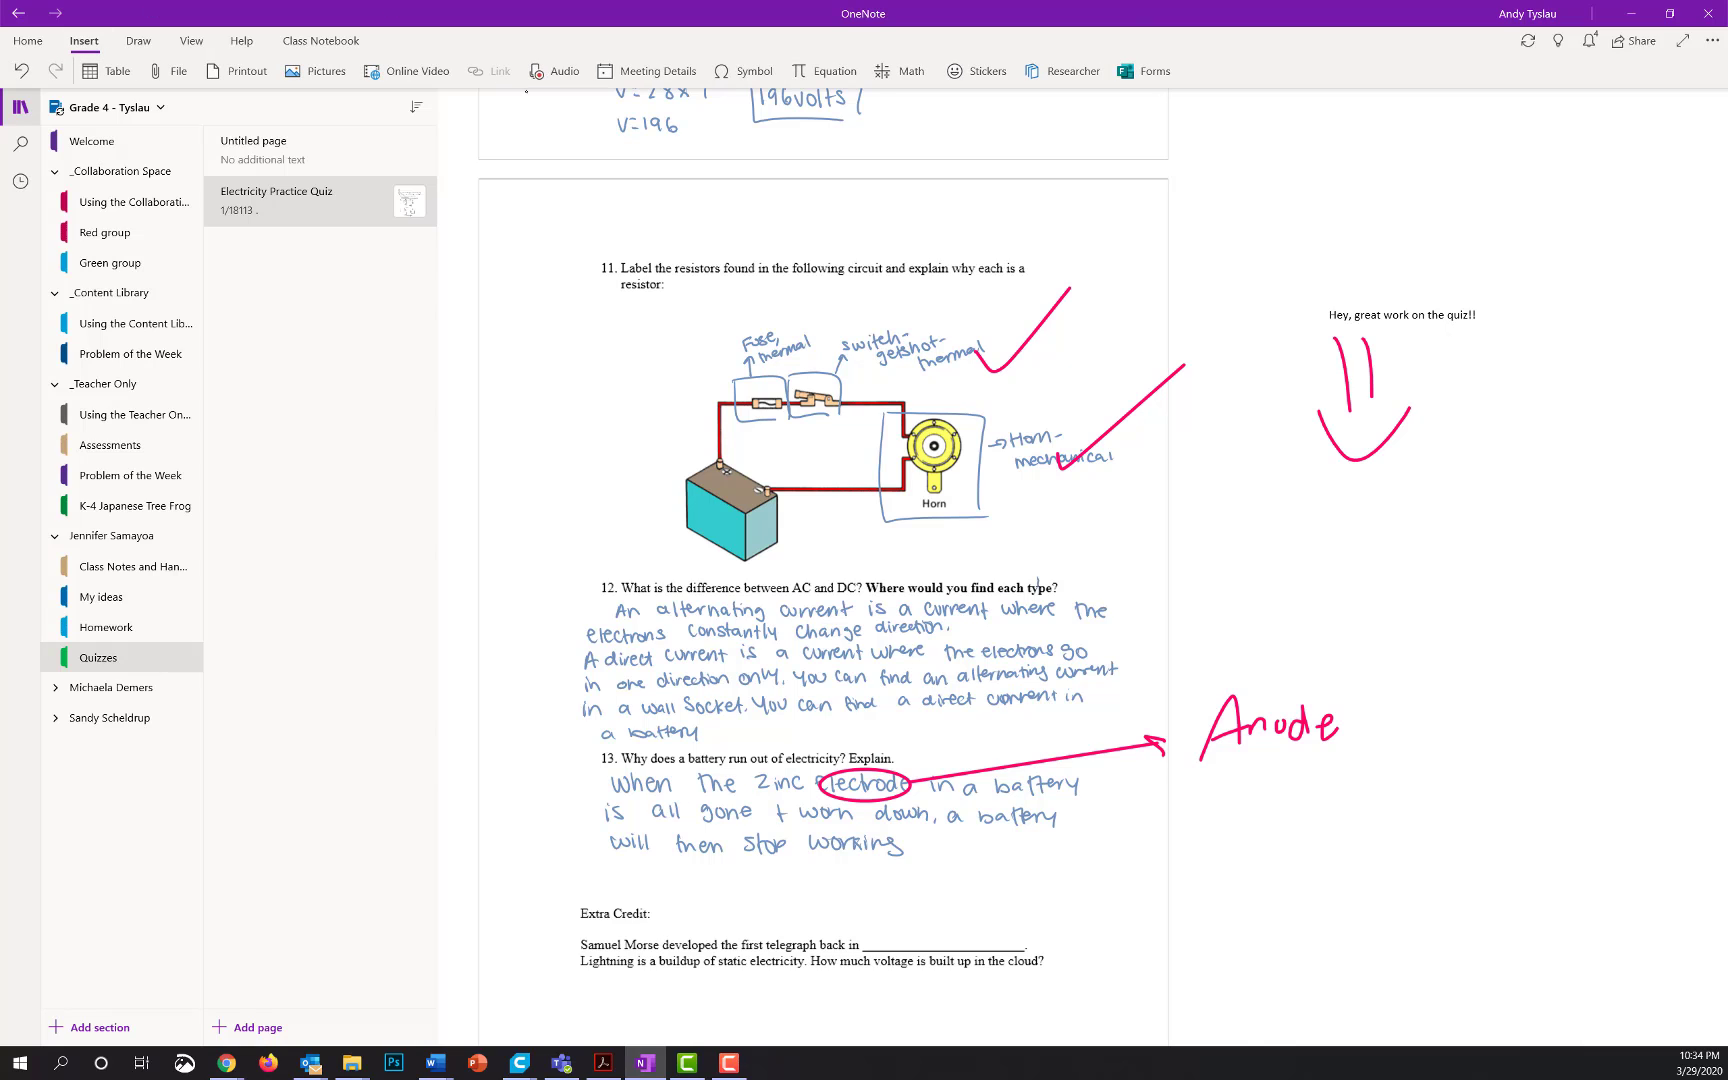
click(555, 71)
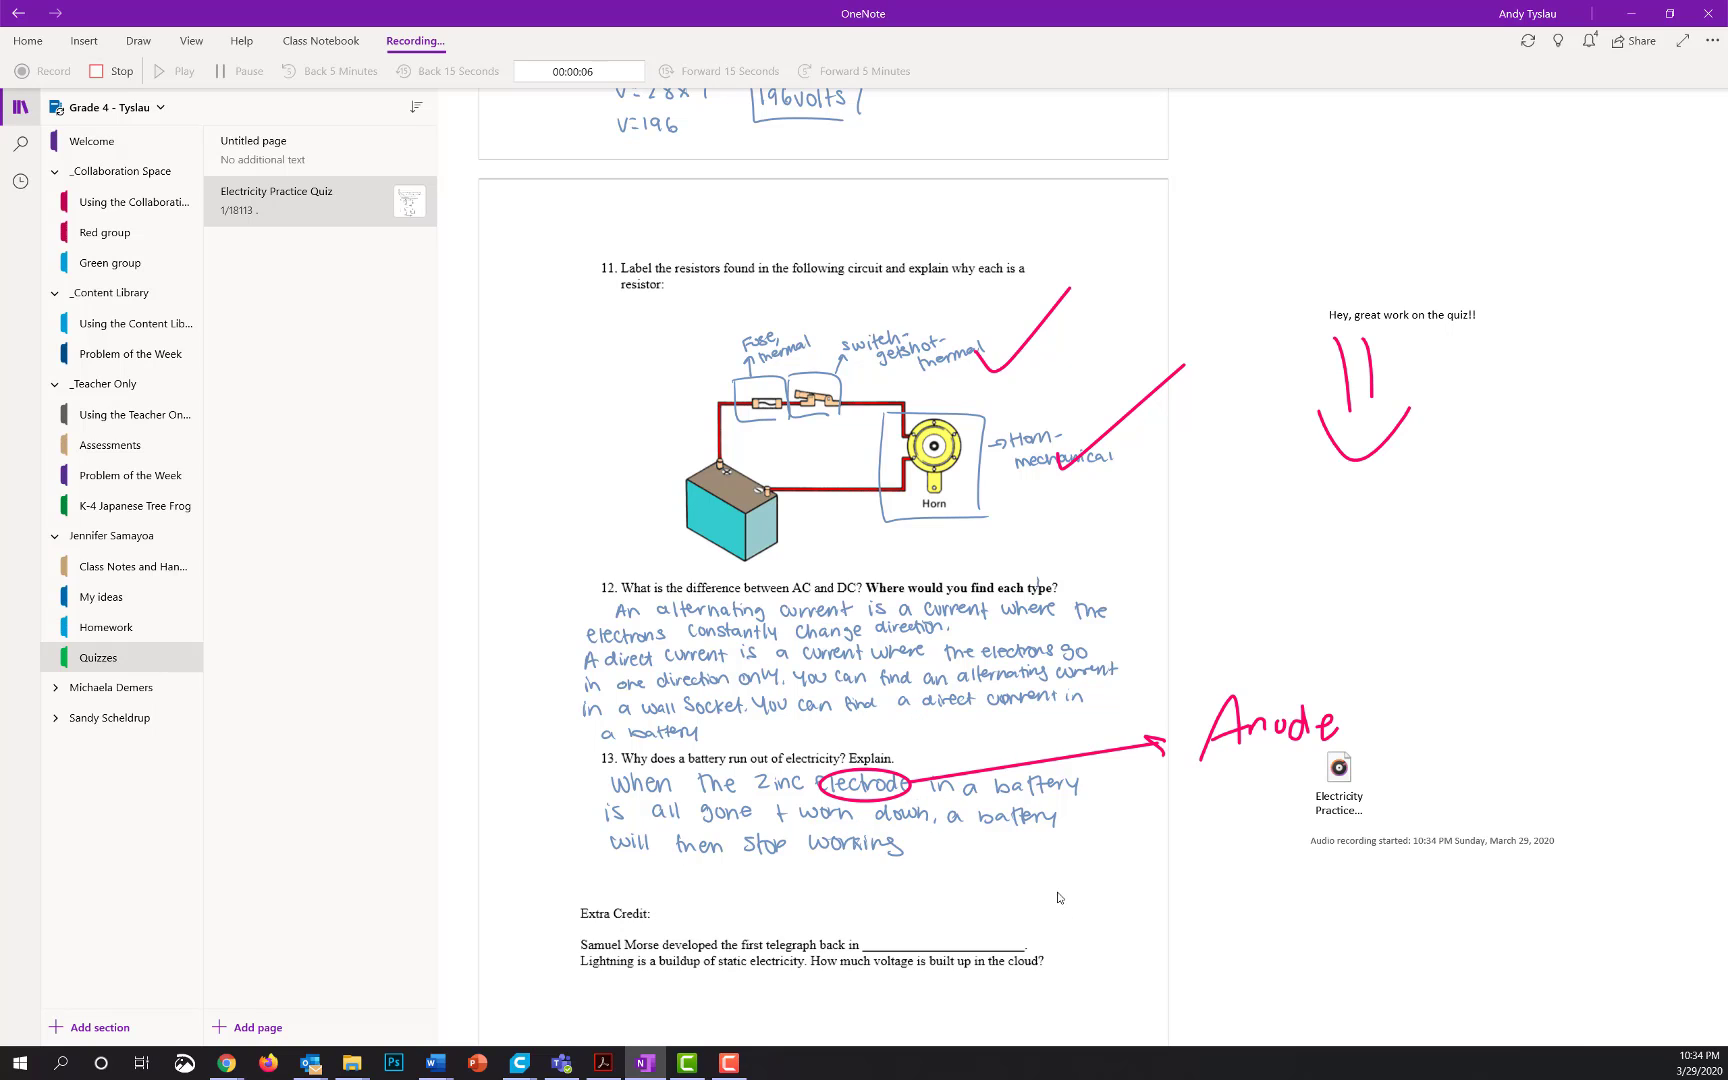
click(111, 71)
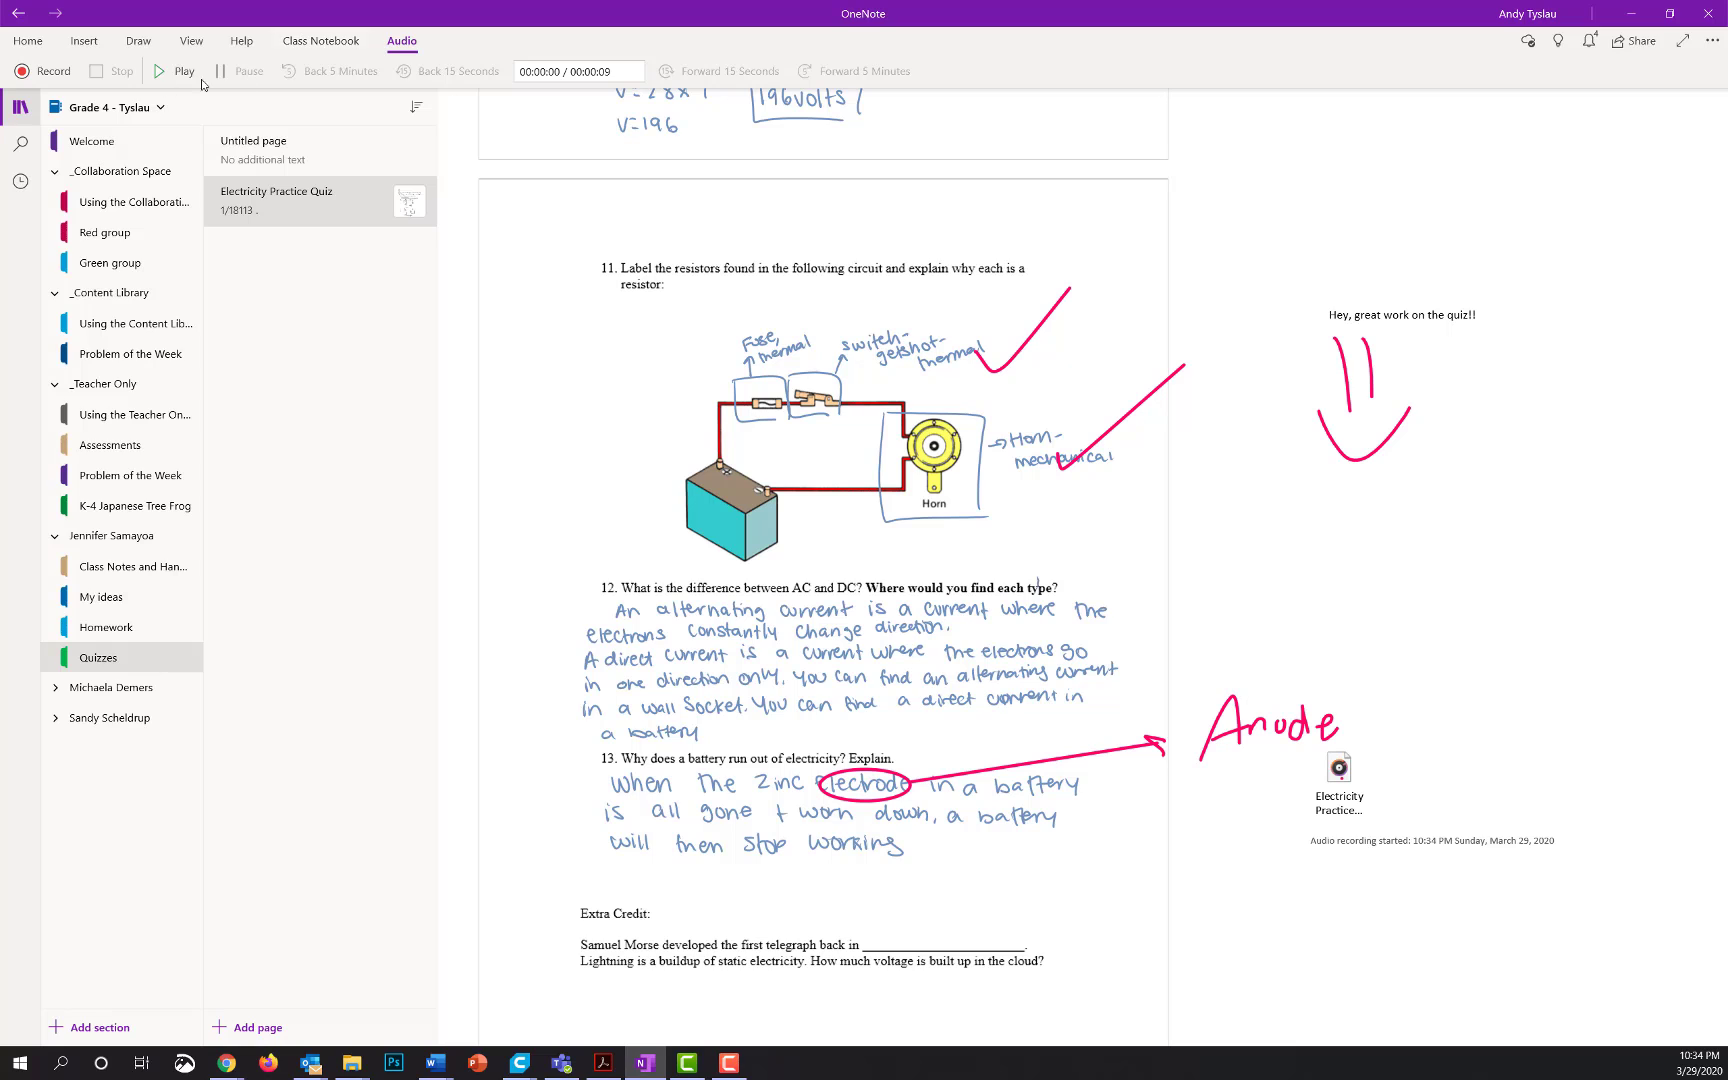
Move the audio recording to the empty space between the smiley and the handwritten "Anode".
click(88, 48)
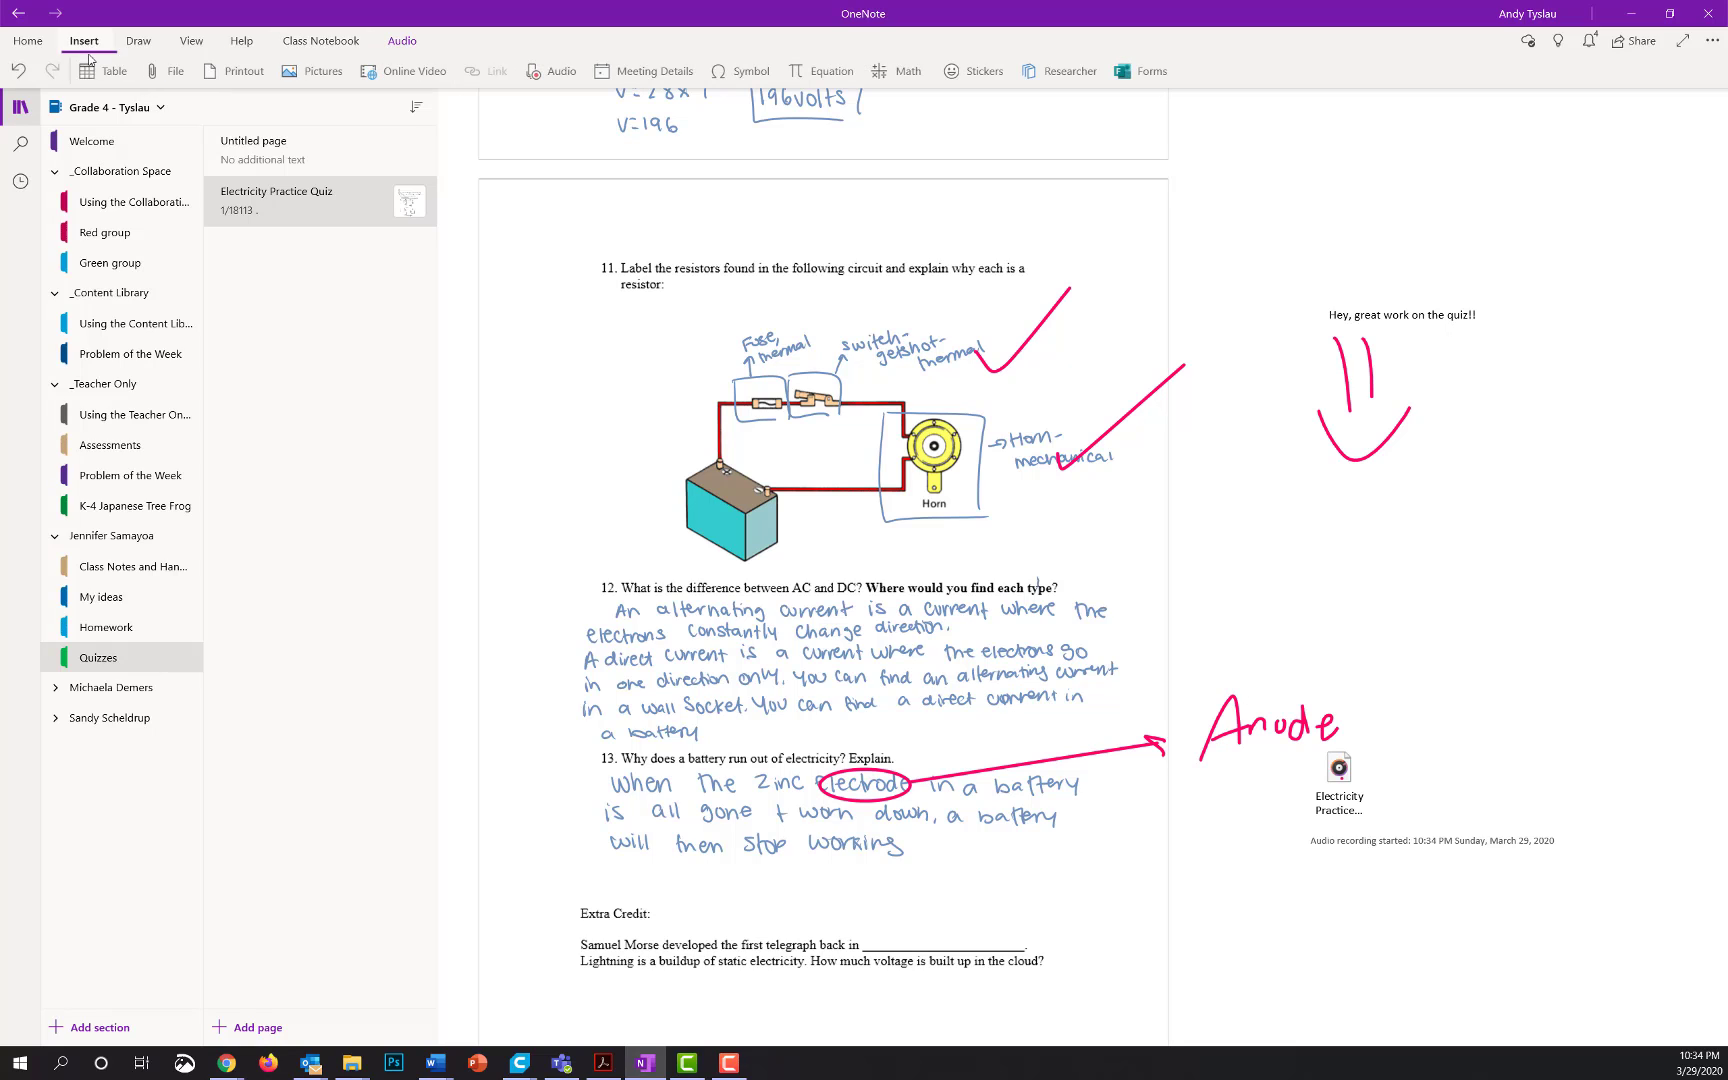
click(28, 42)
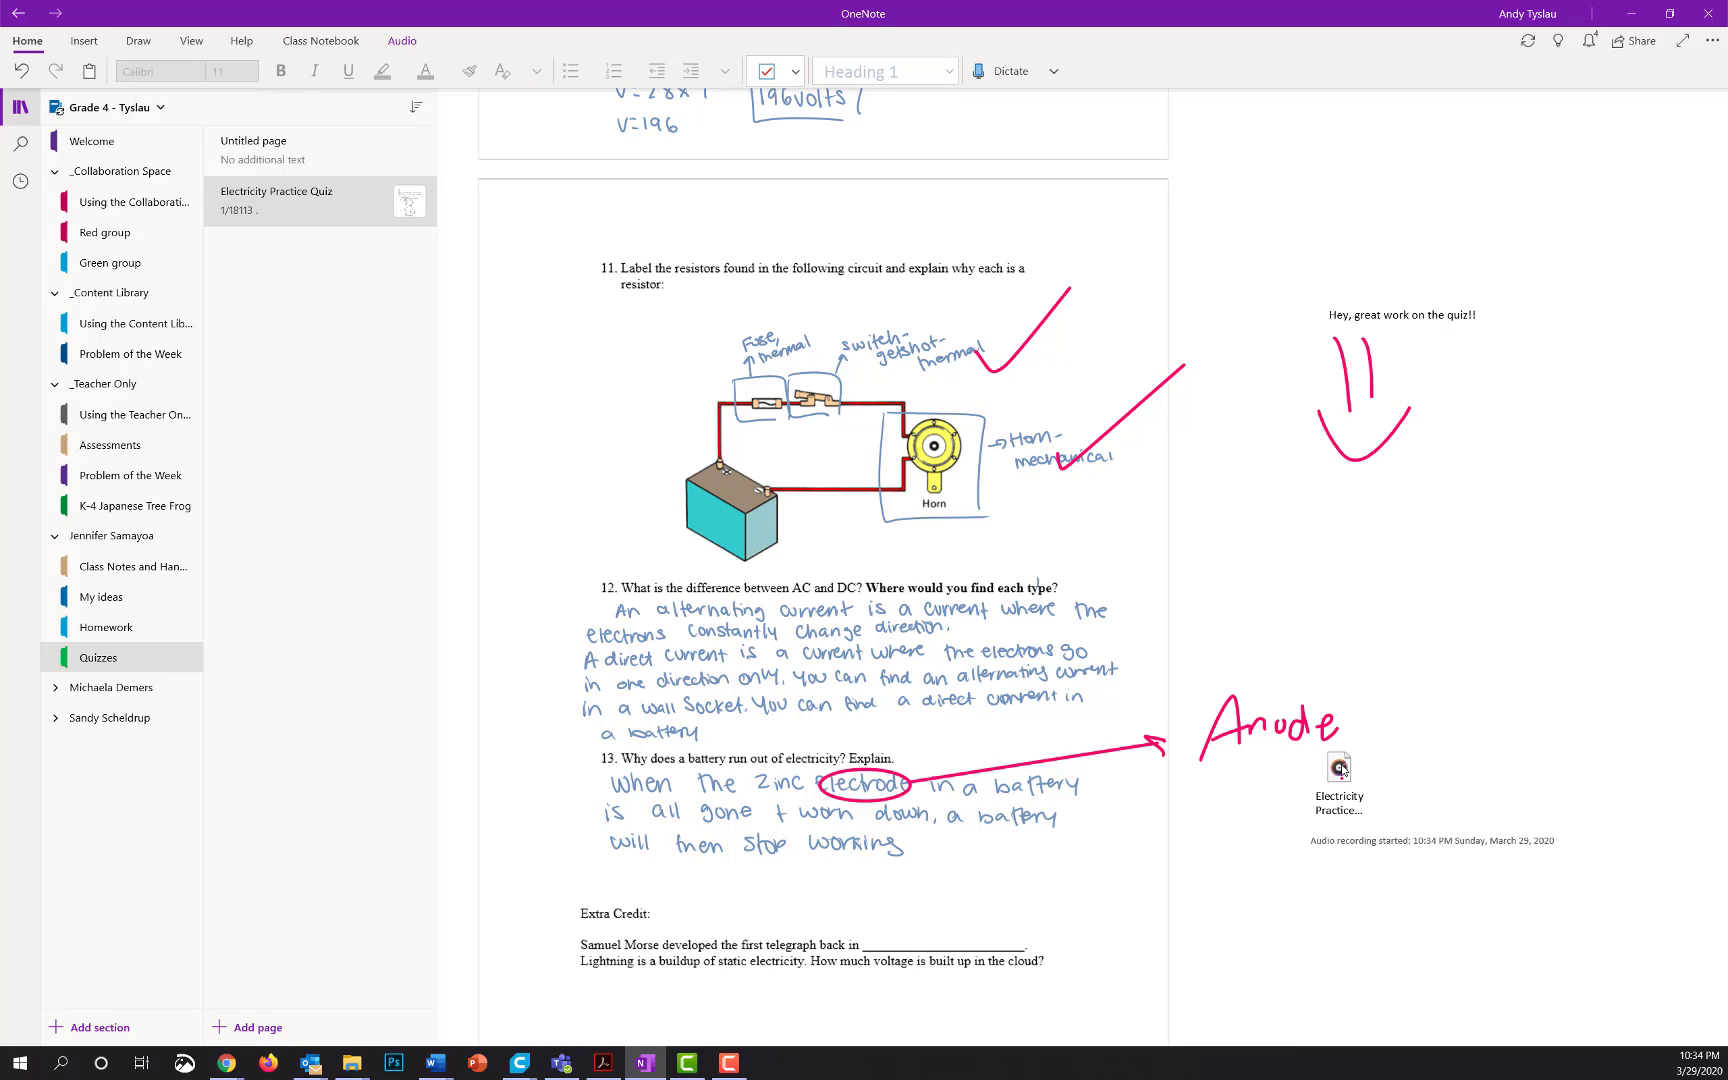
drag(1340, 768, 1409, 776)
click(145, 44)
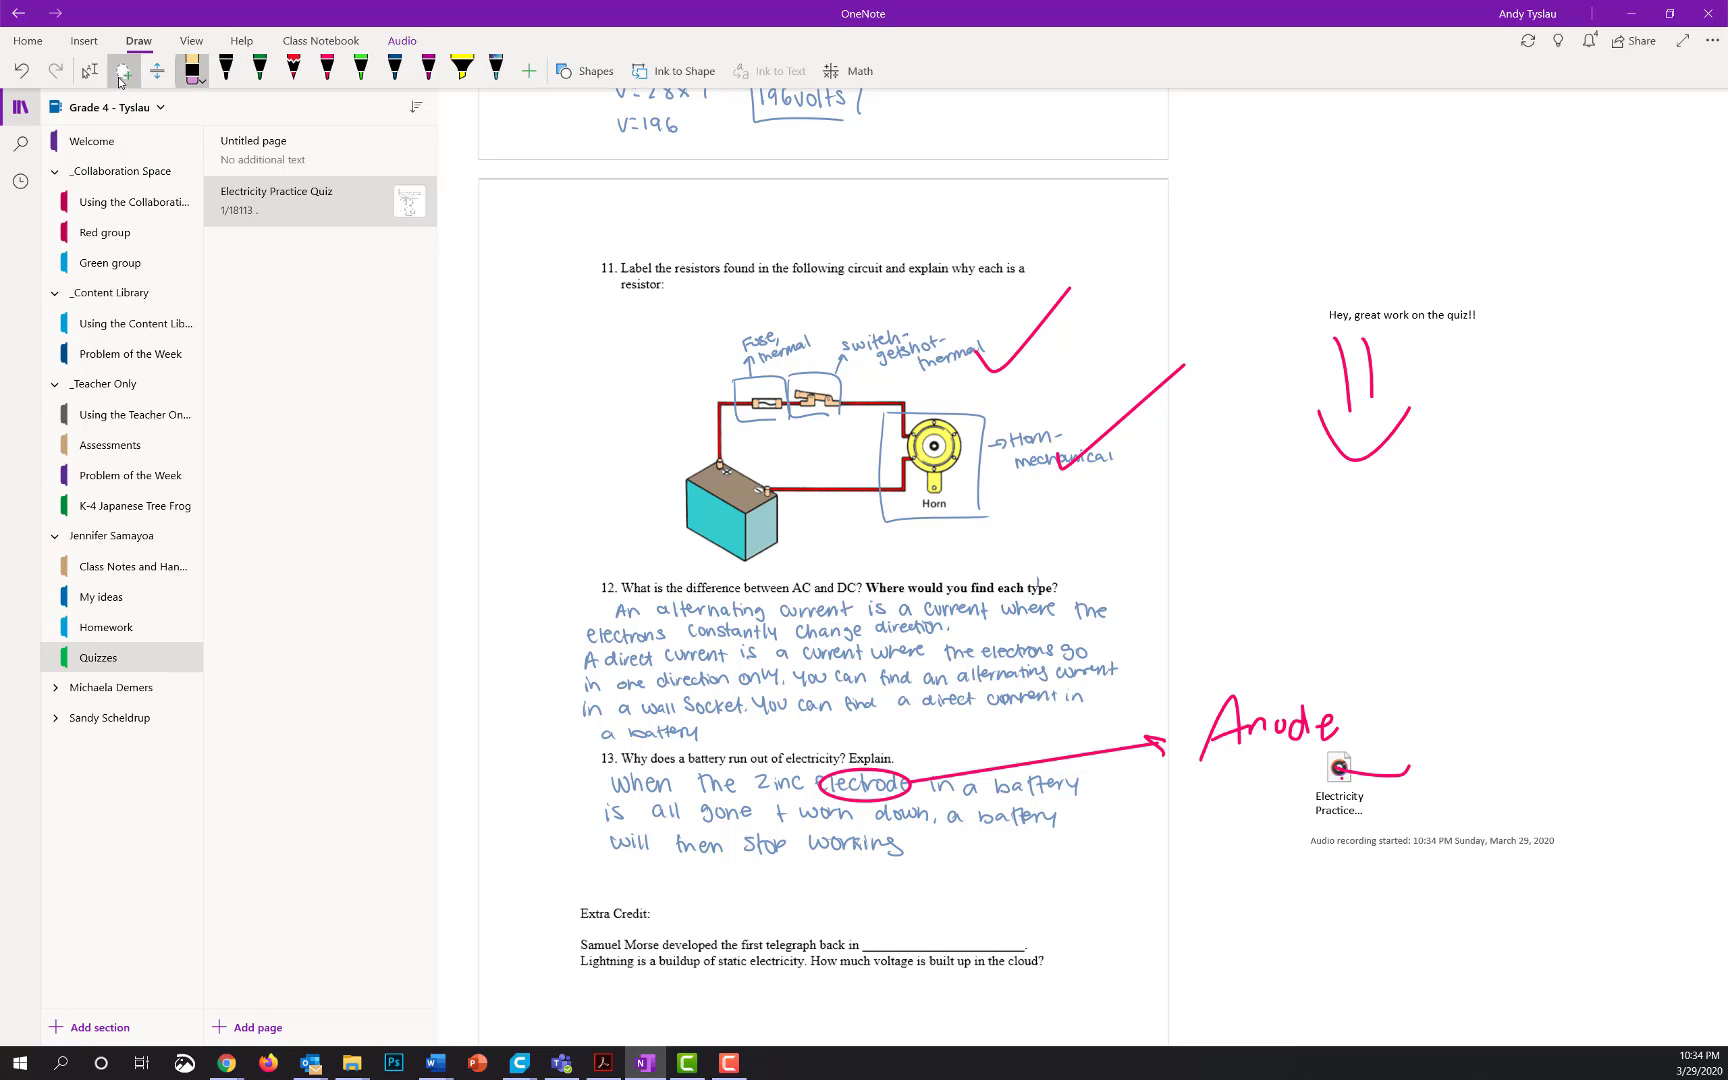
click(28, 42)
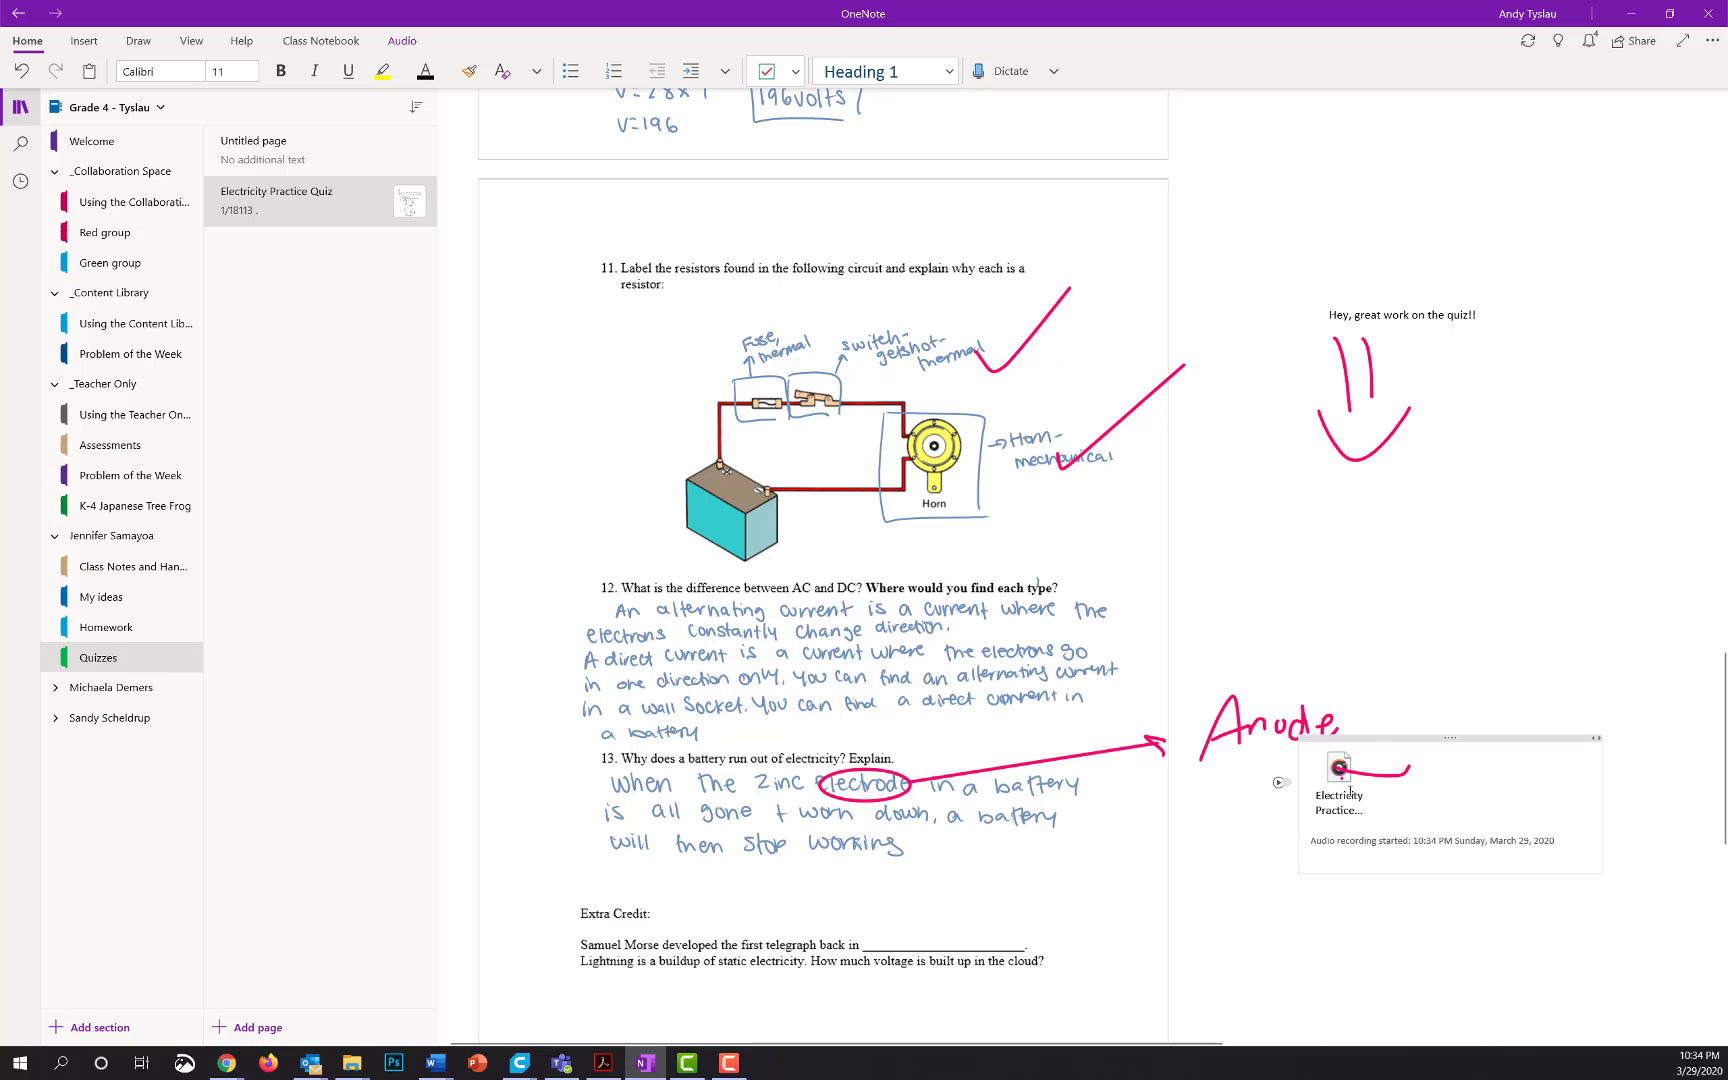
drag(1455, 737, 1394, 517)
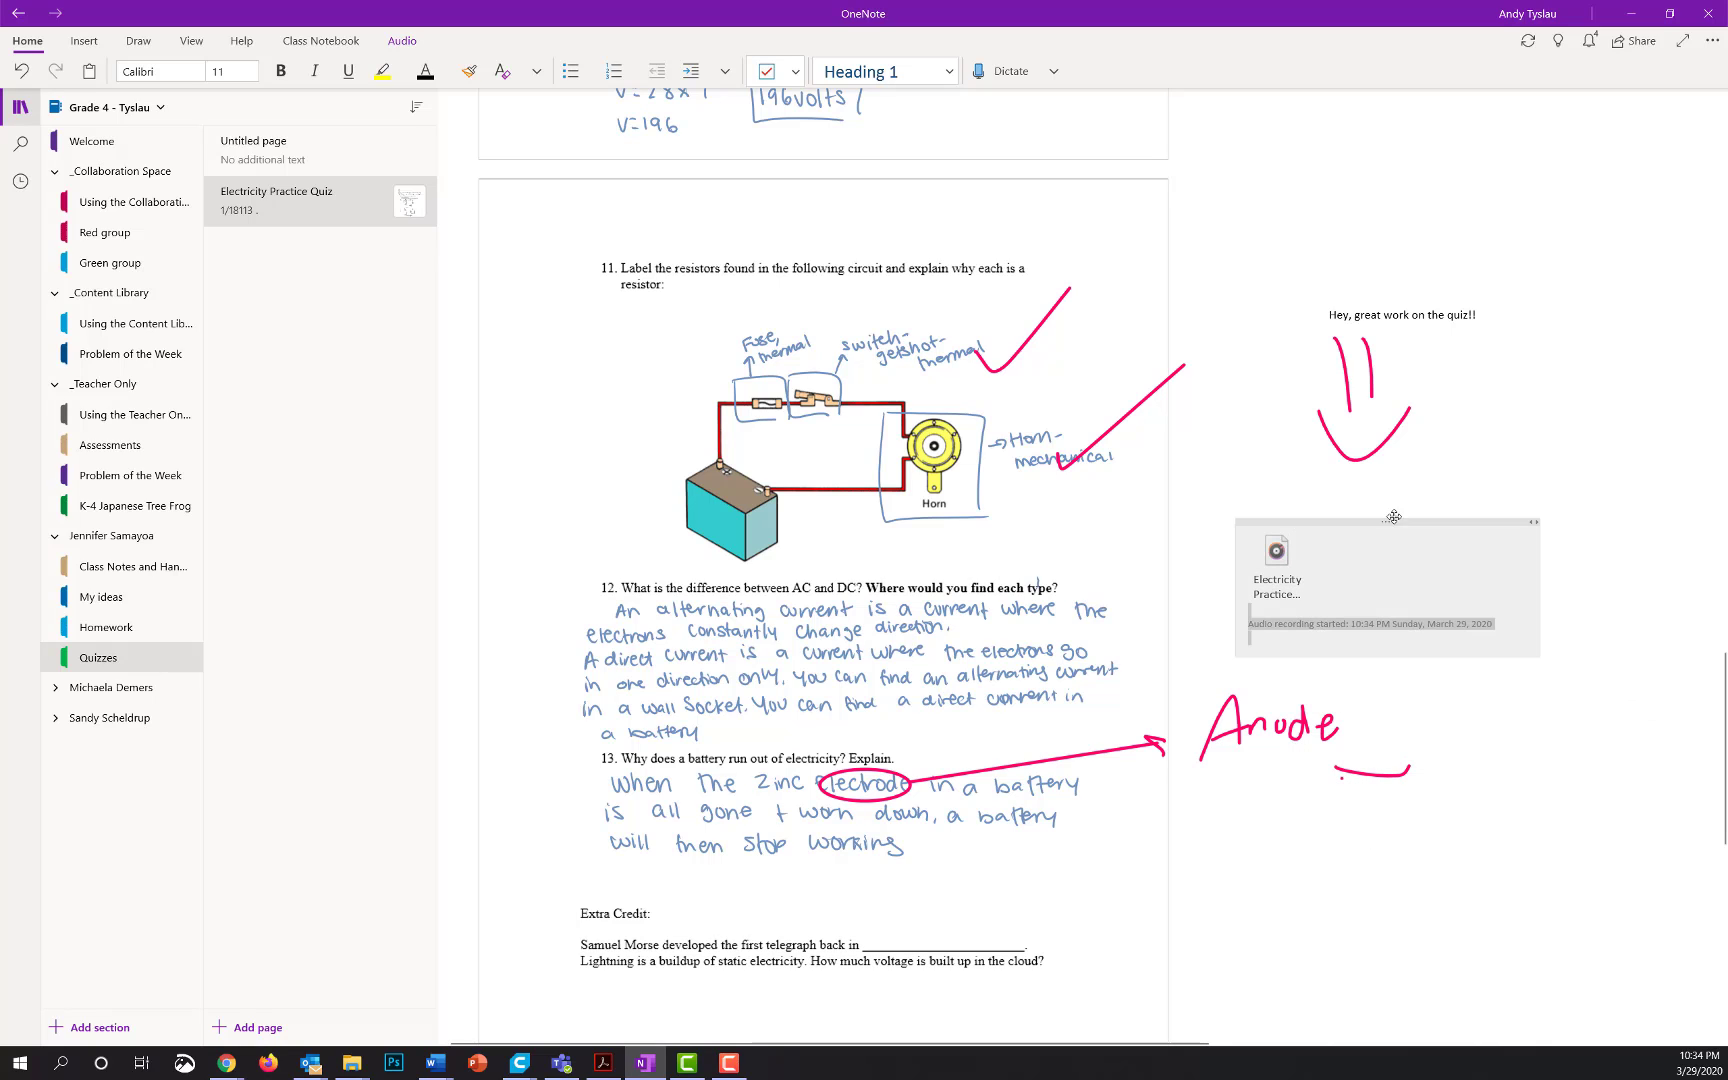
Delete the stray ink line and dot below "Anode" and reposition the audio recording just above that word.
mouse_move(1281, 577)
click(1382, 762)
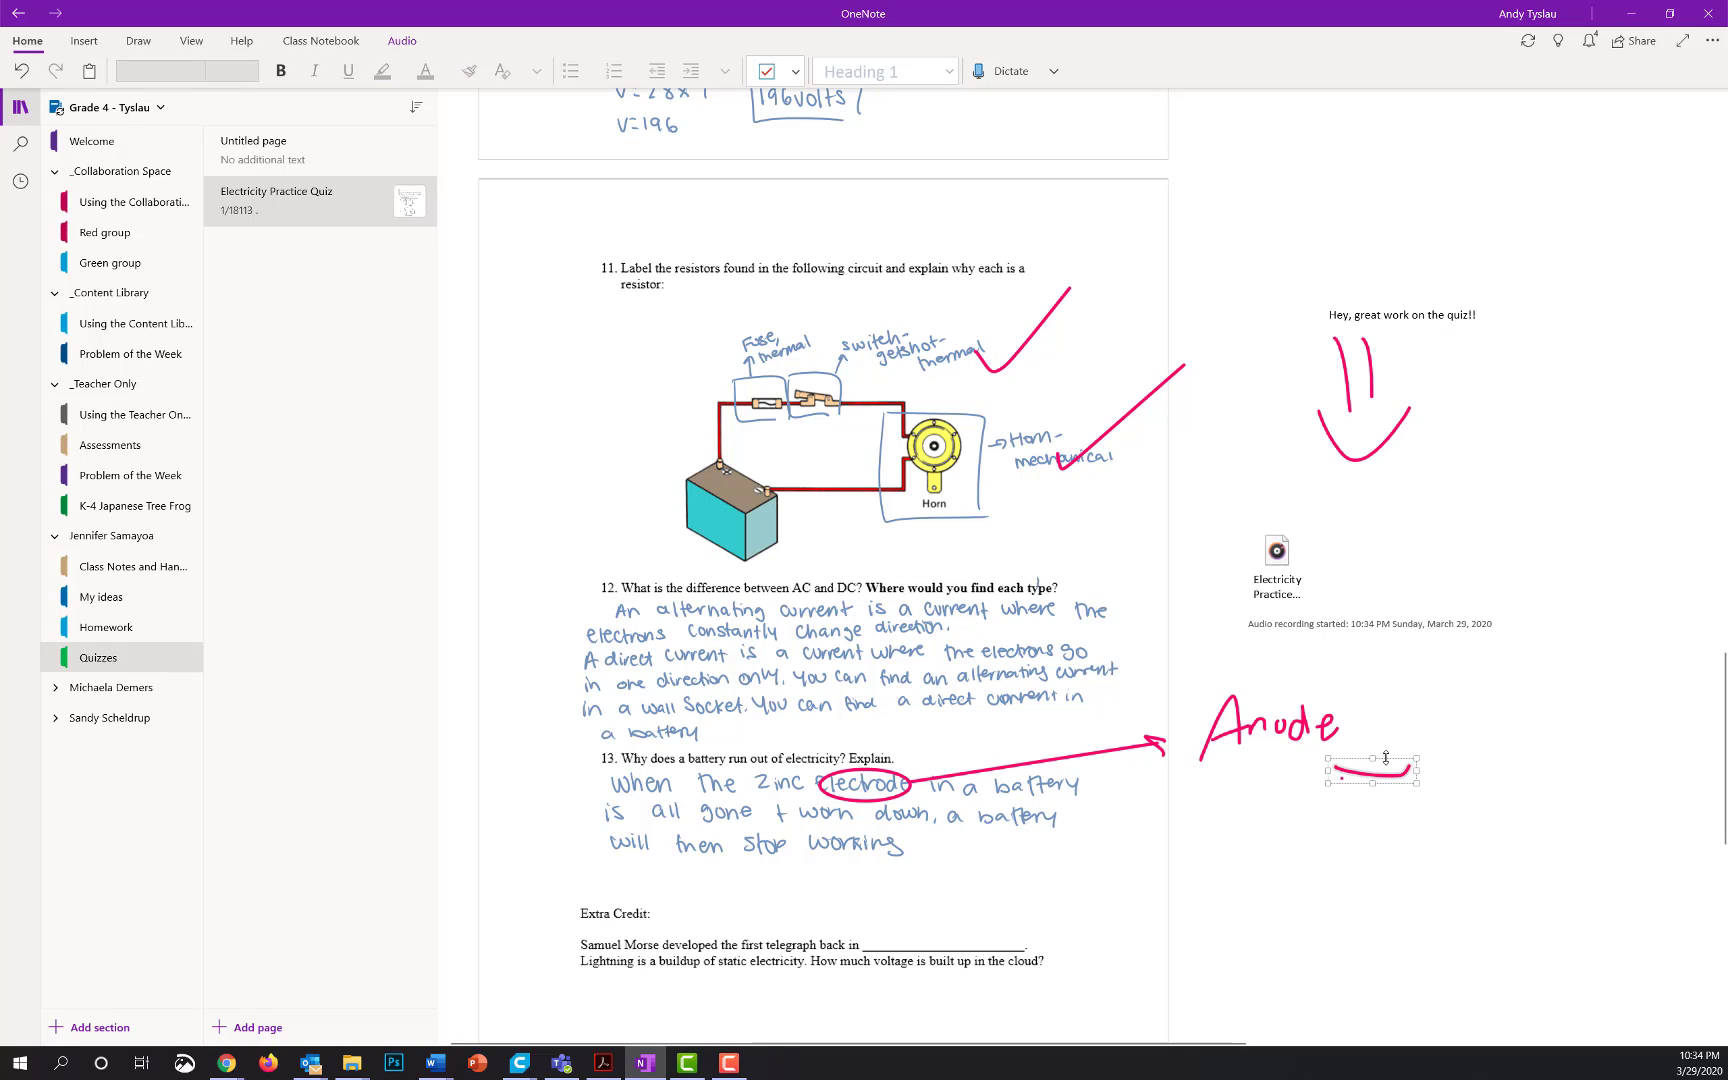
key(Delete)
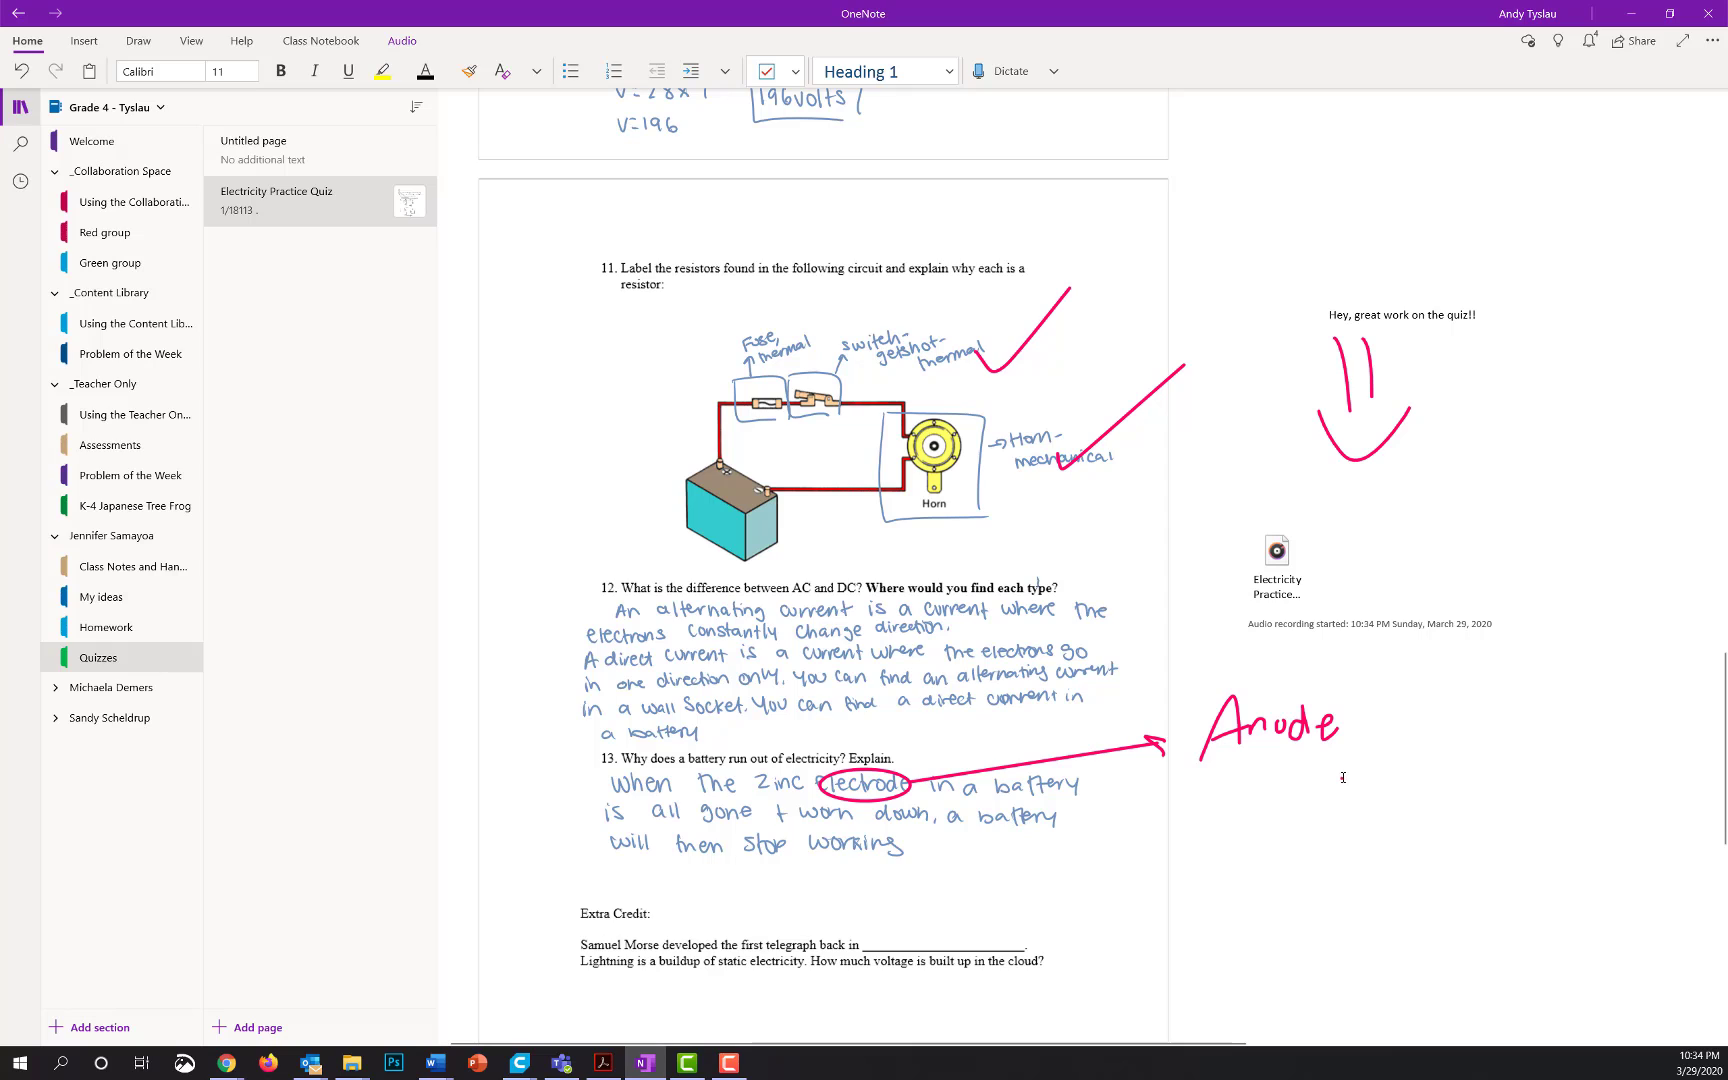
click(1343, 777)
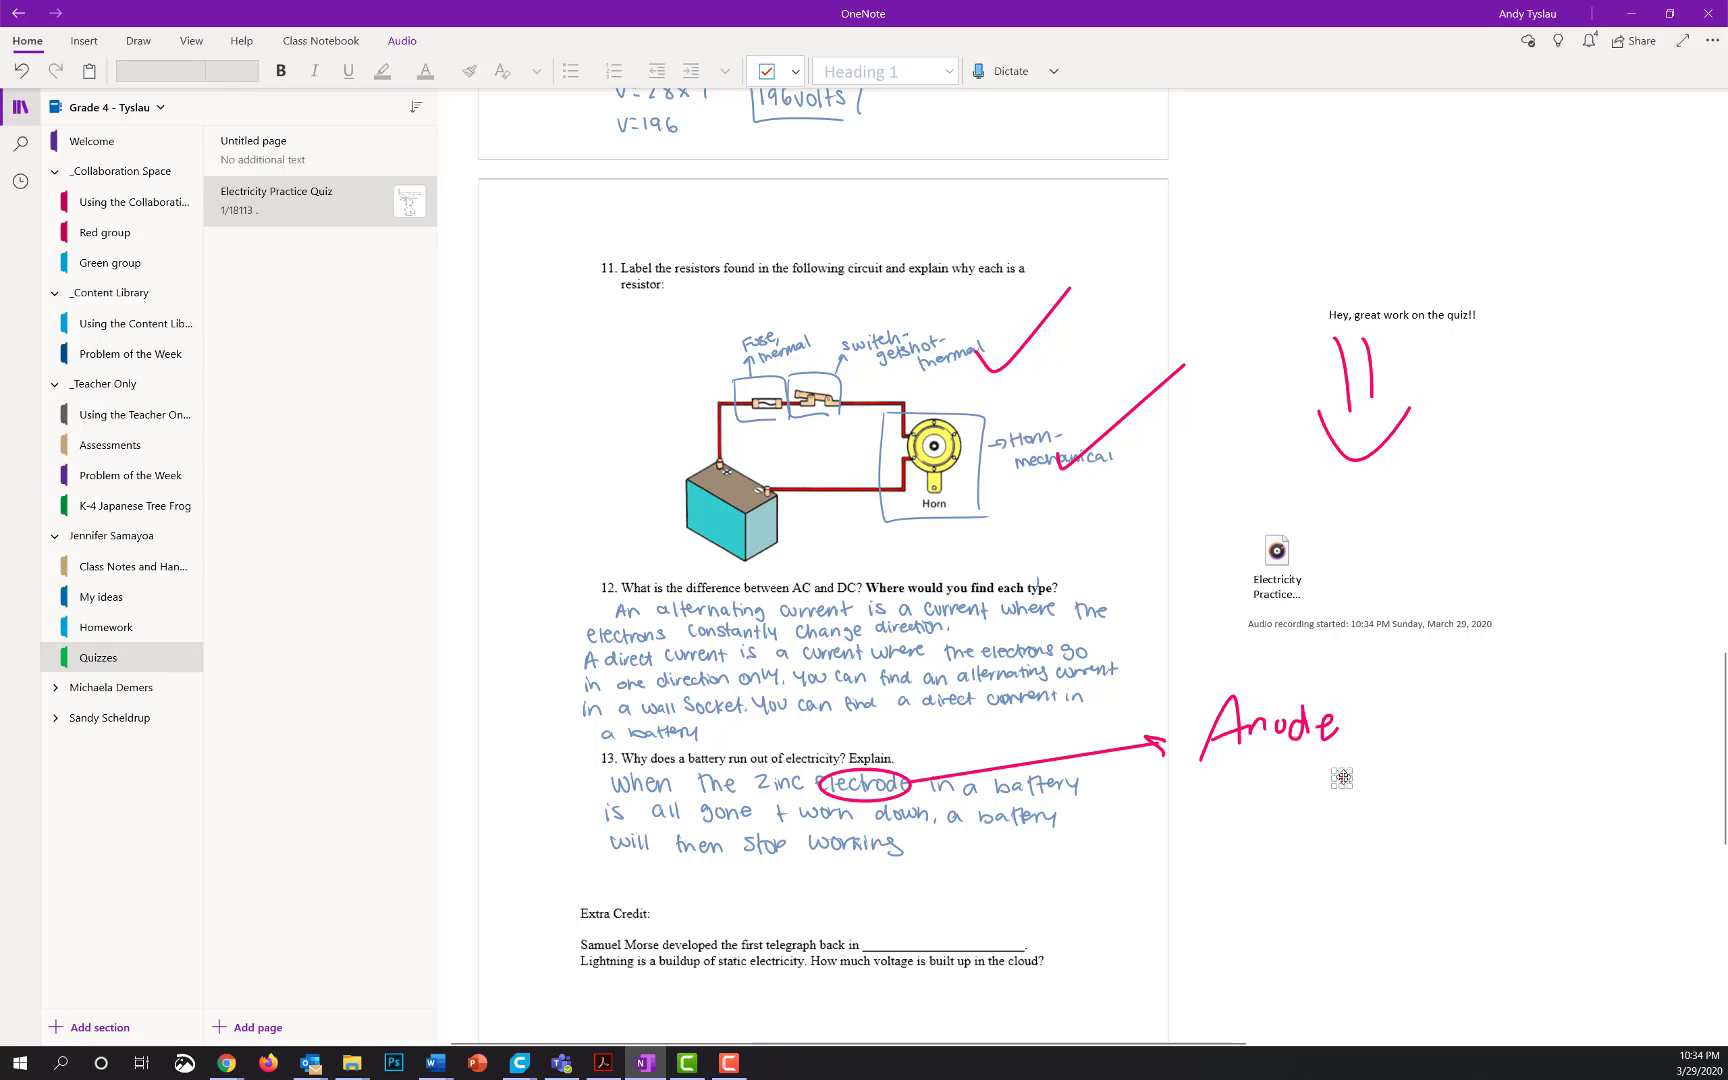
key(Delete)
click(1405, 650)
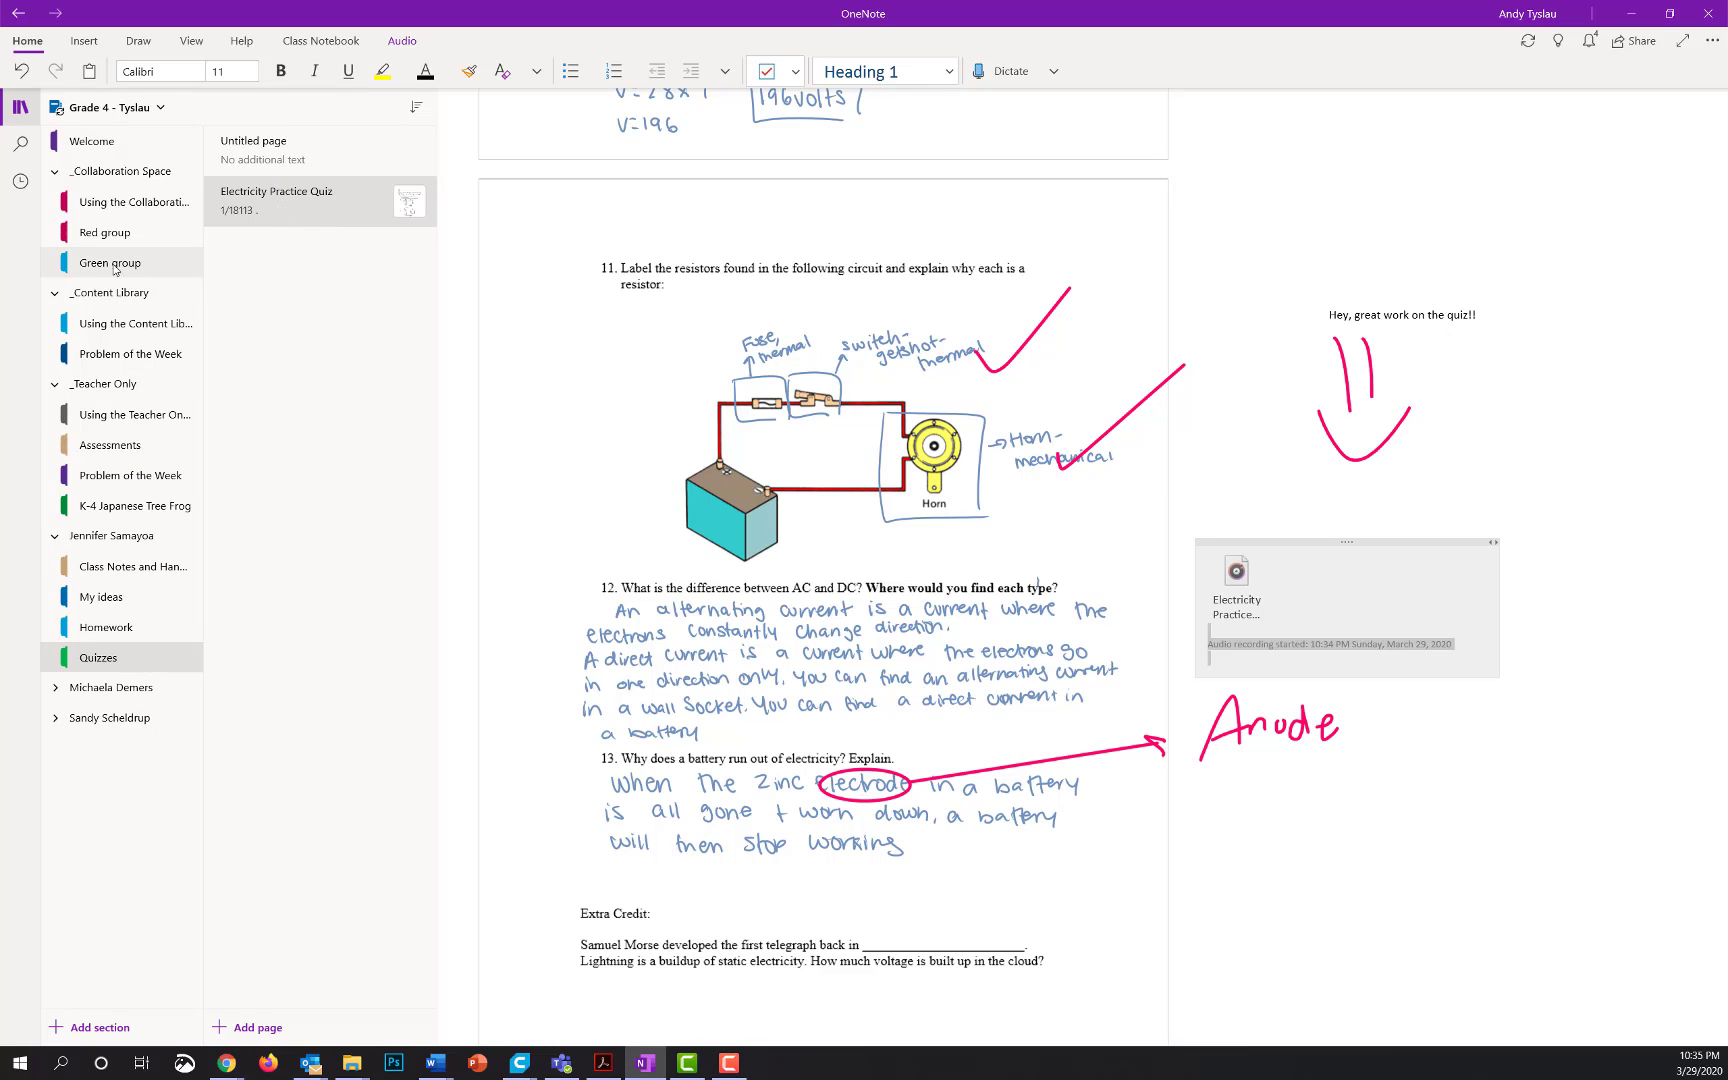
Distribute the "#14 - PoW" and "#15 - PoW" pages from the Teacher Only Problem of the Week section to all students' Homework section.
click(126, 448)
click(127, 478)
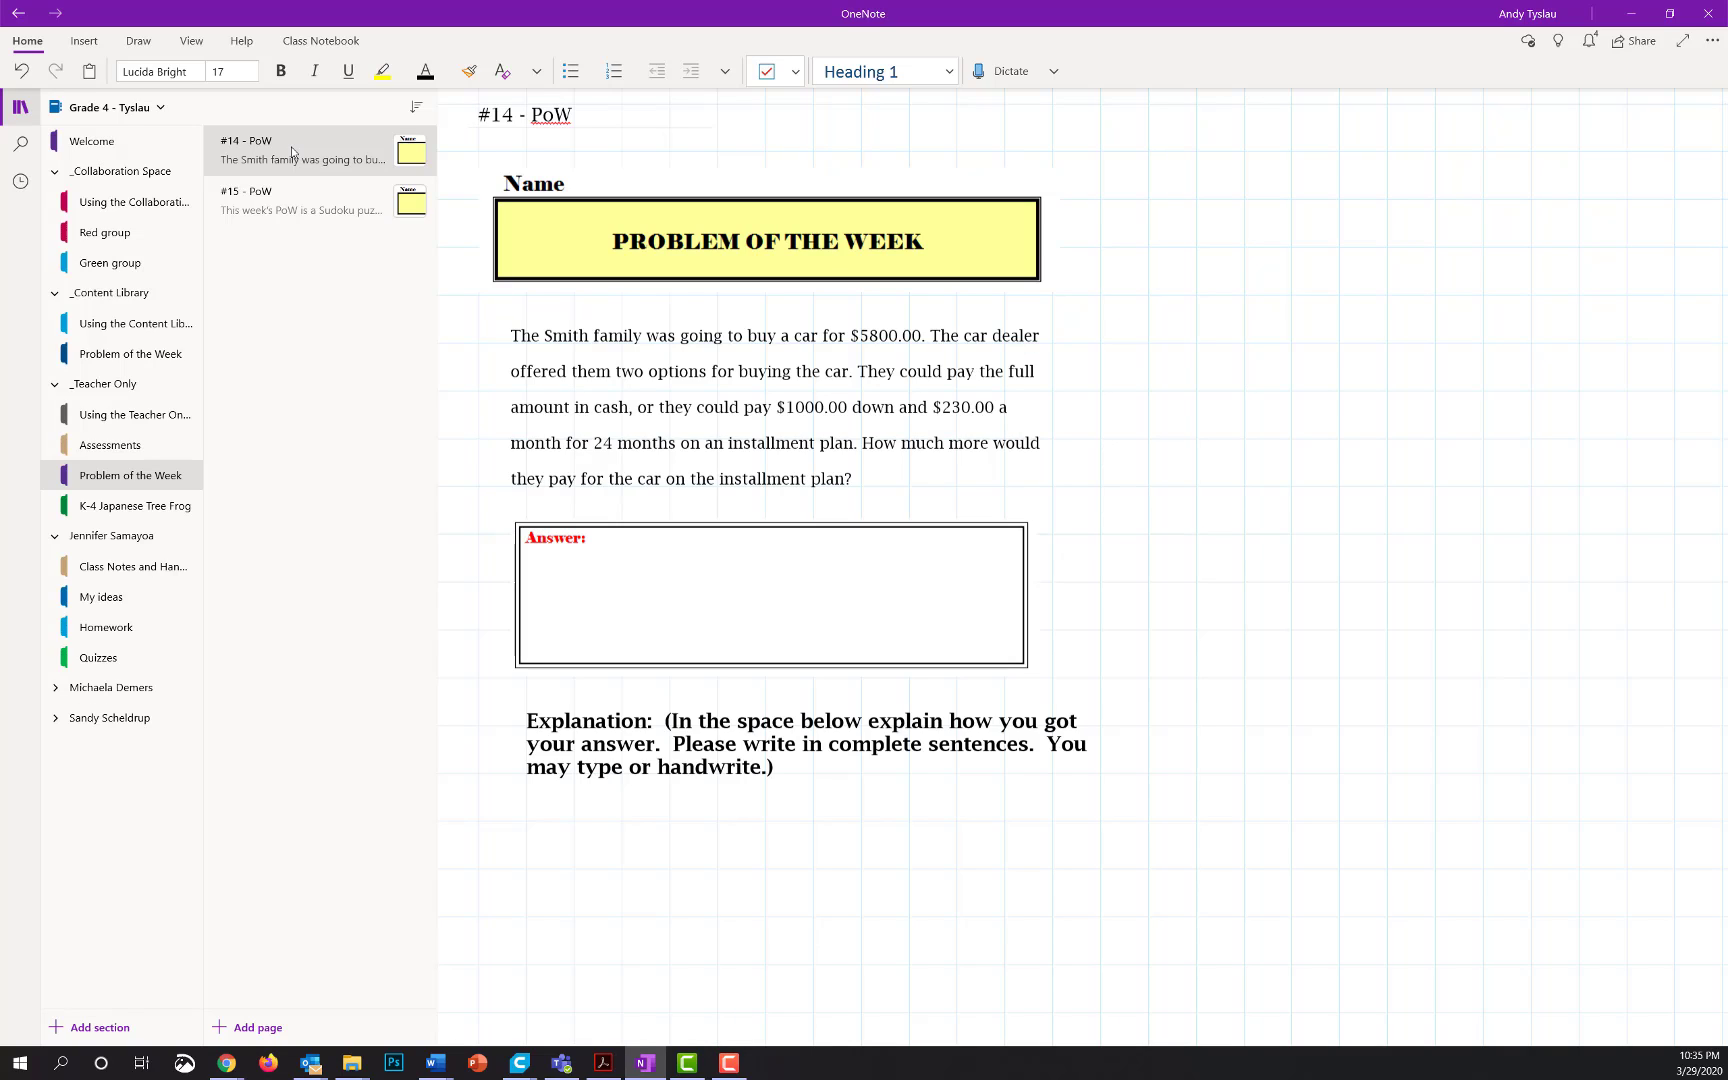
click(293, 186)
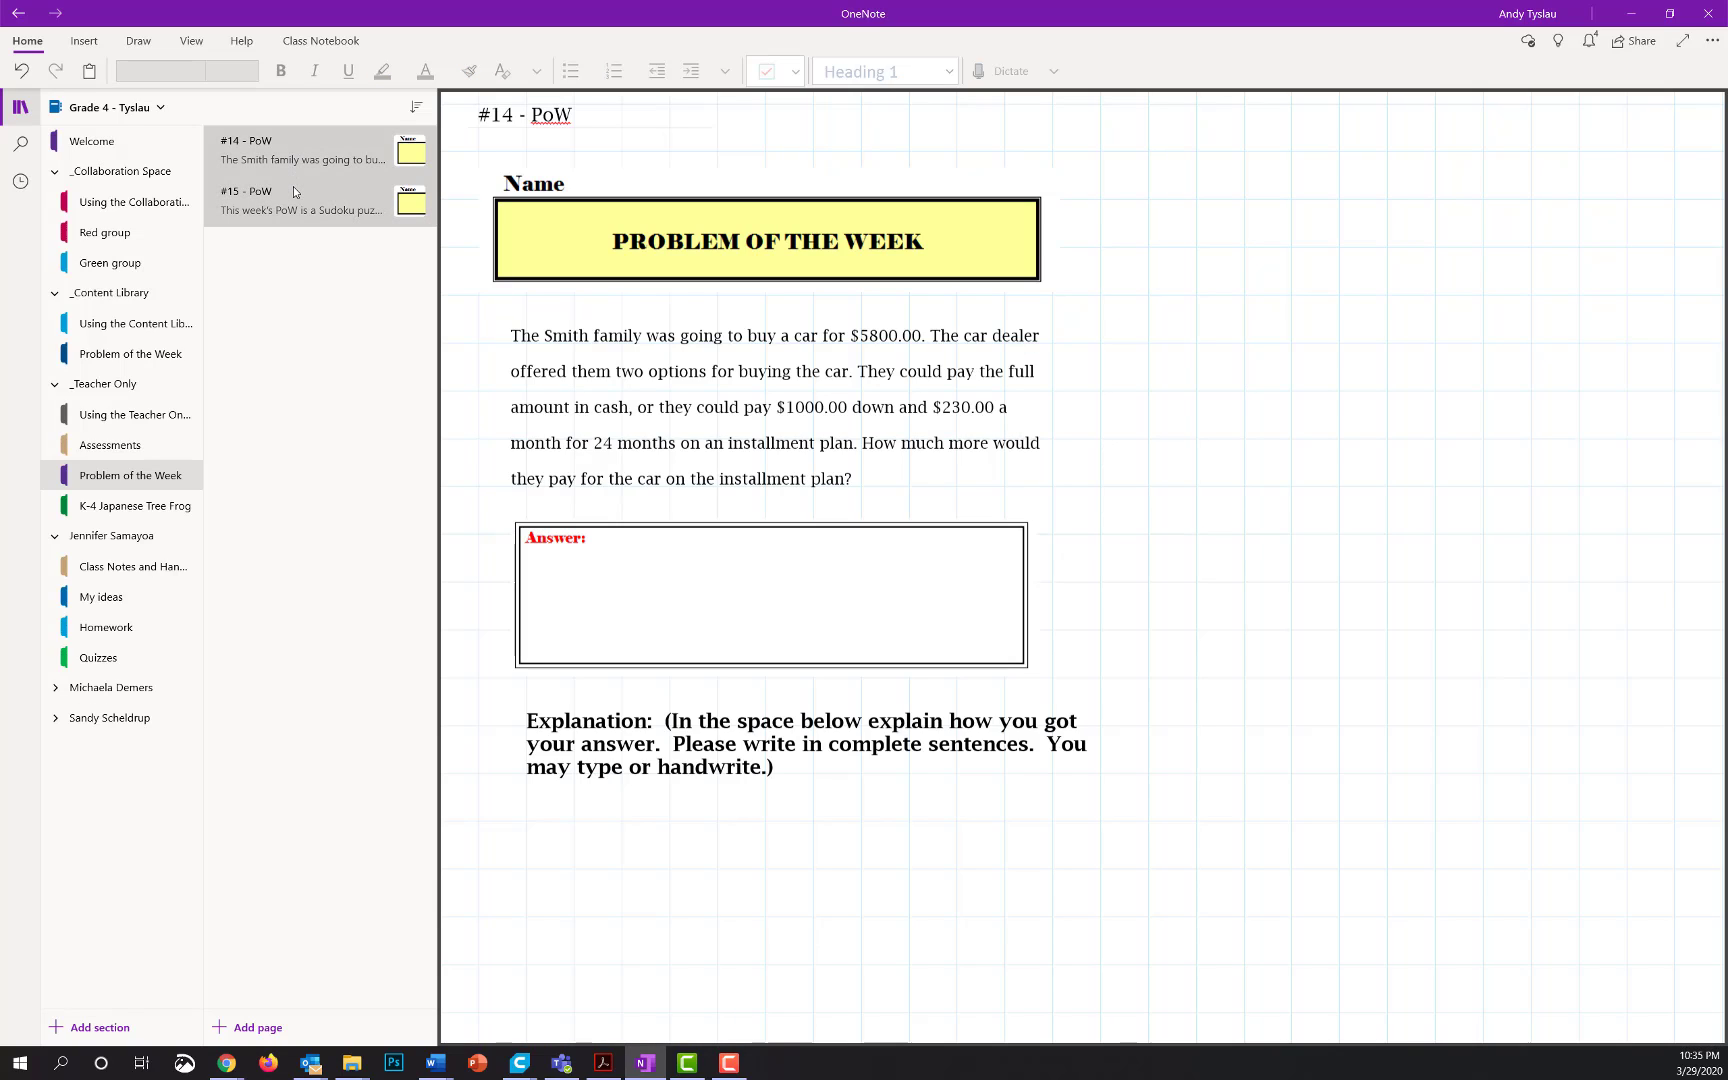
click(305, 41)
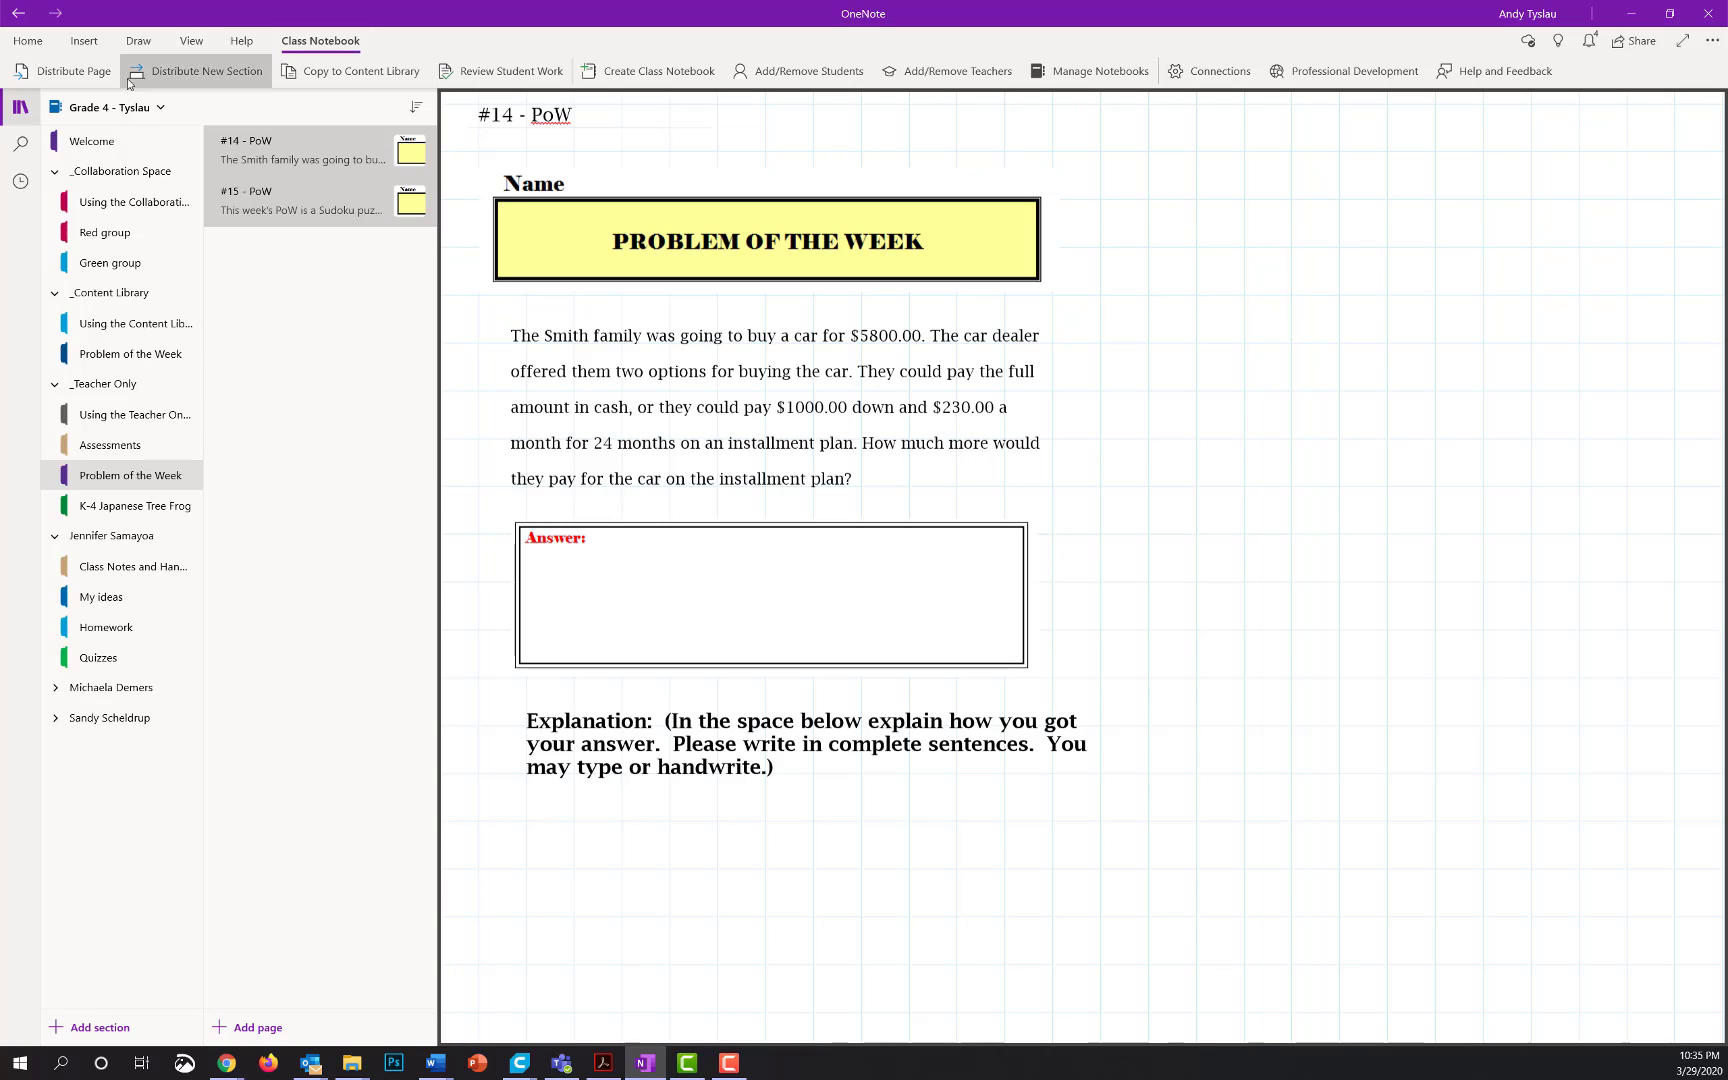
click(71, 70)
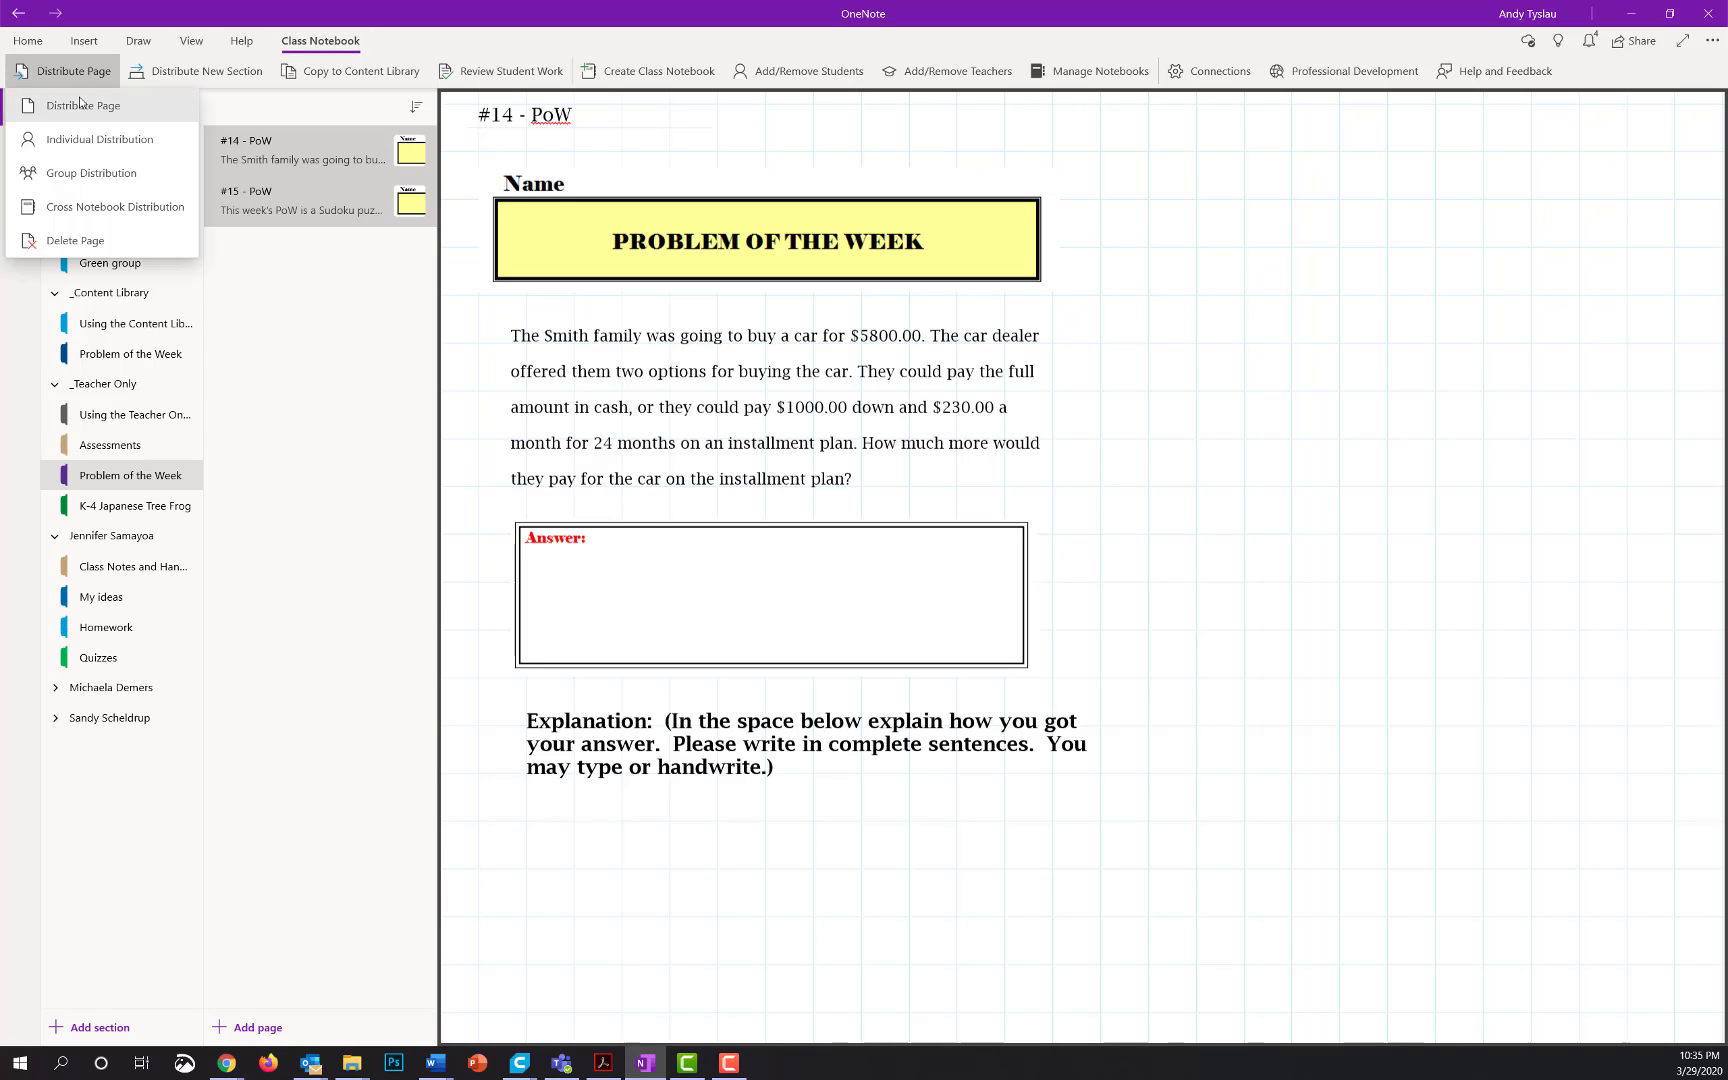
click(82, 107)
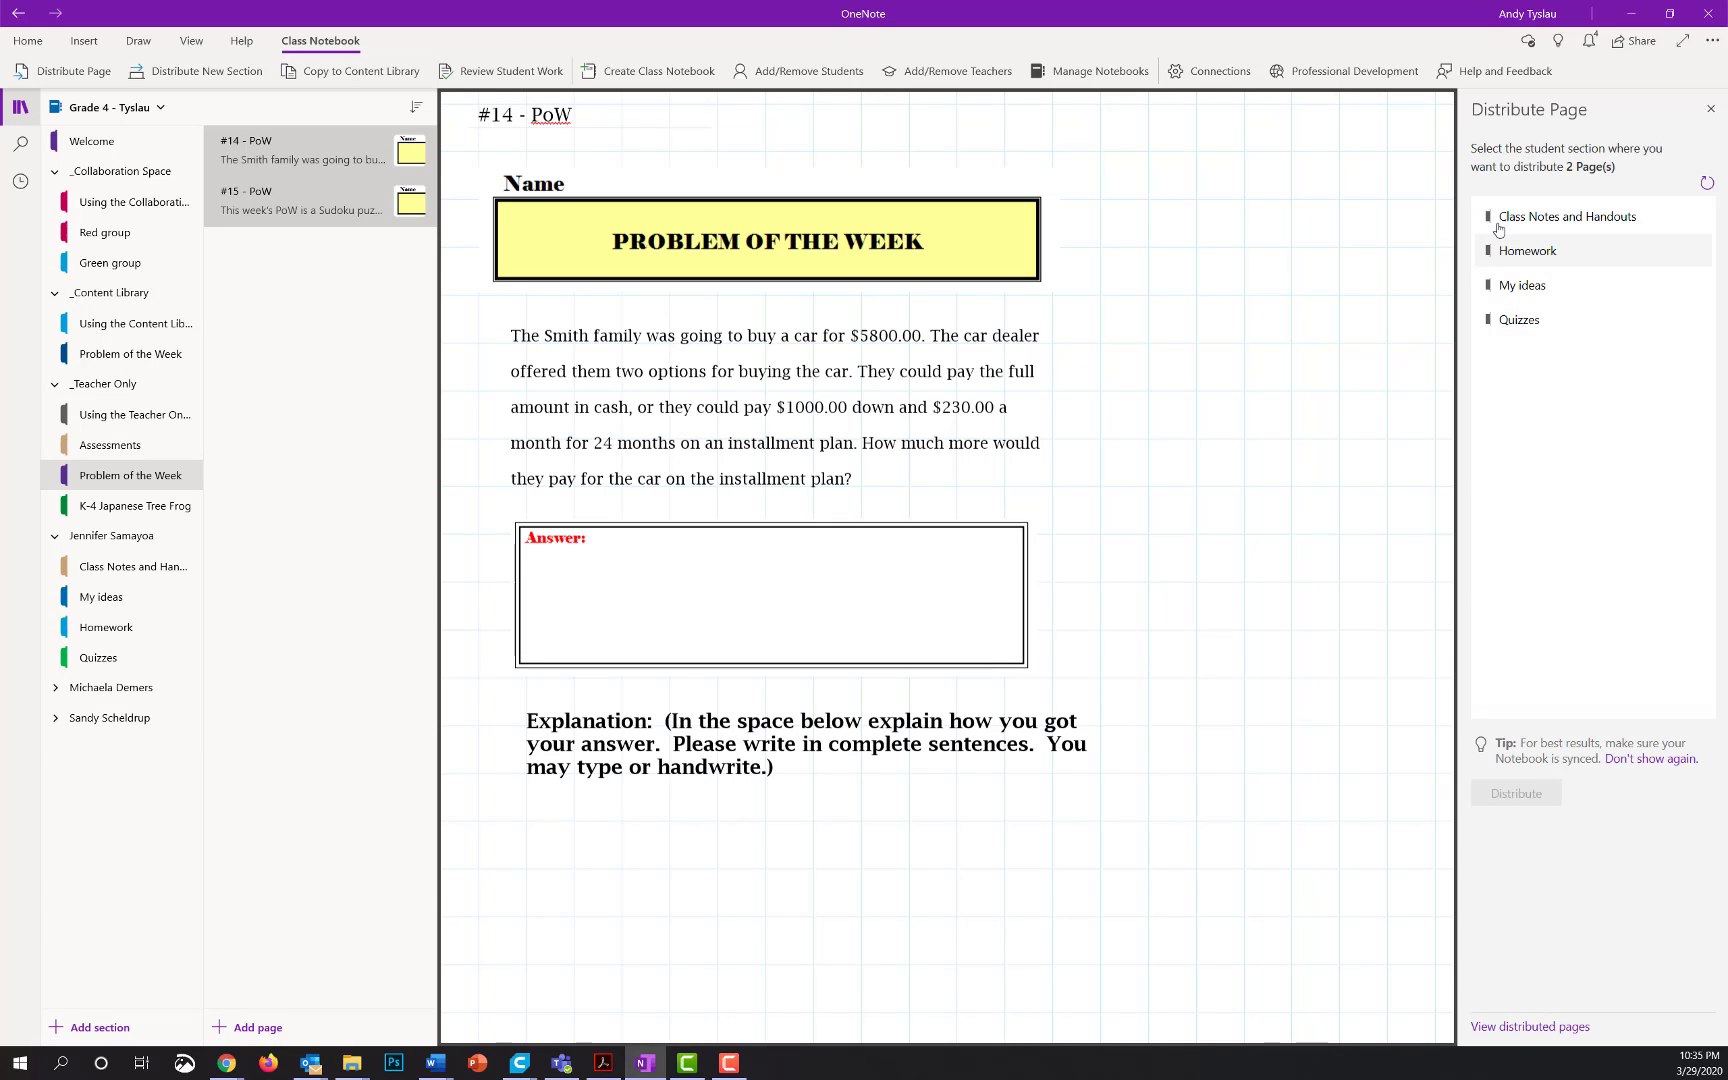
click(1502, 256)
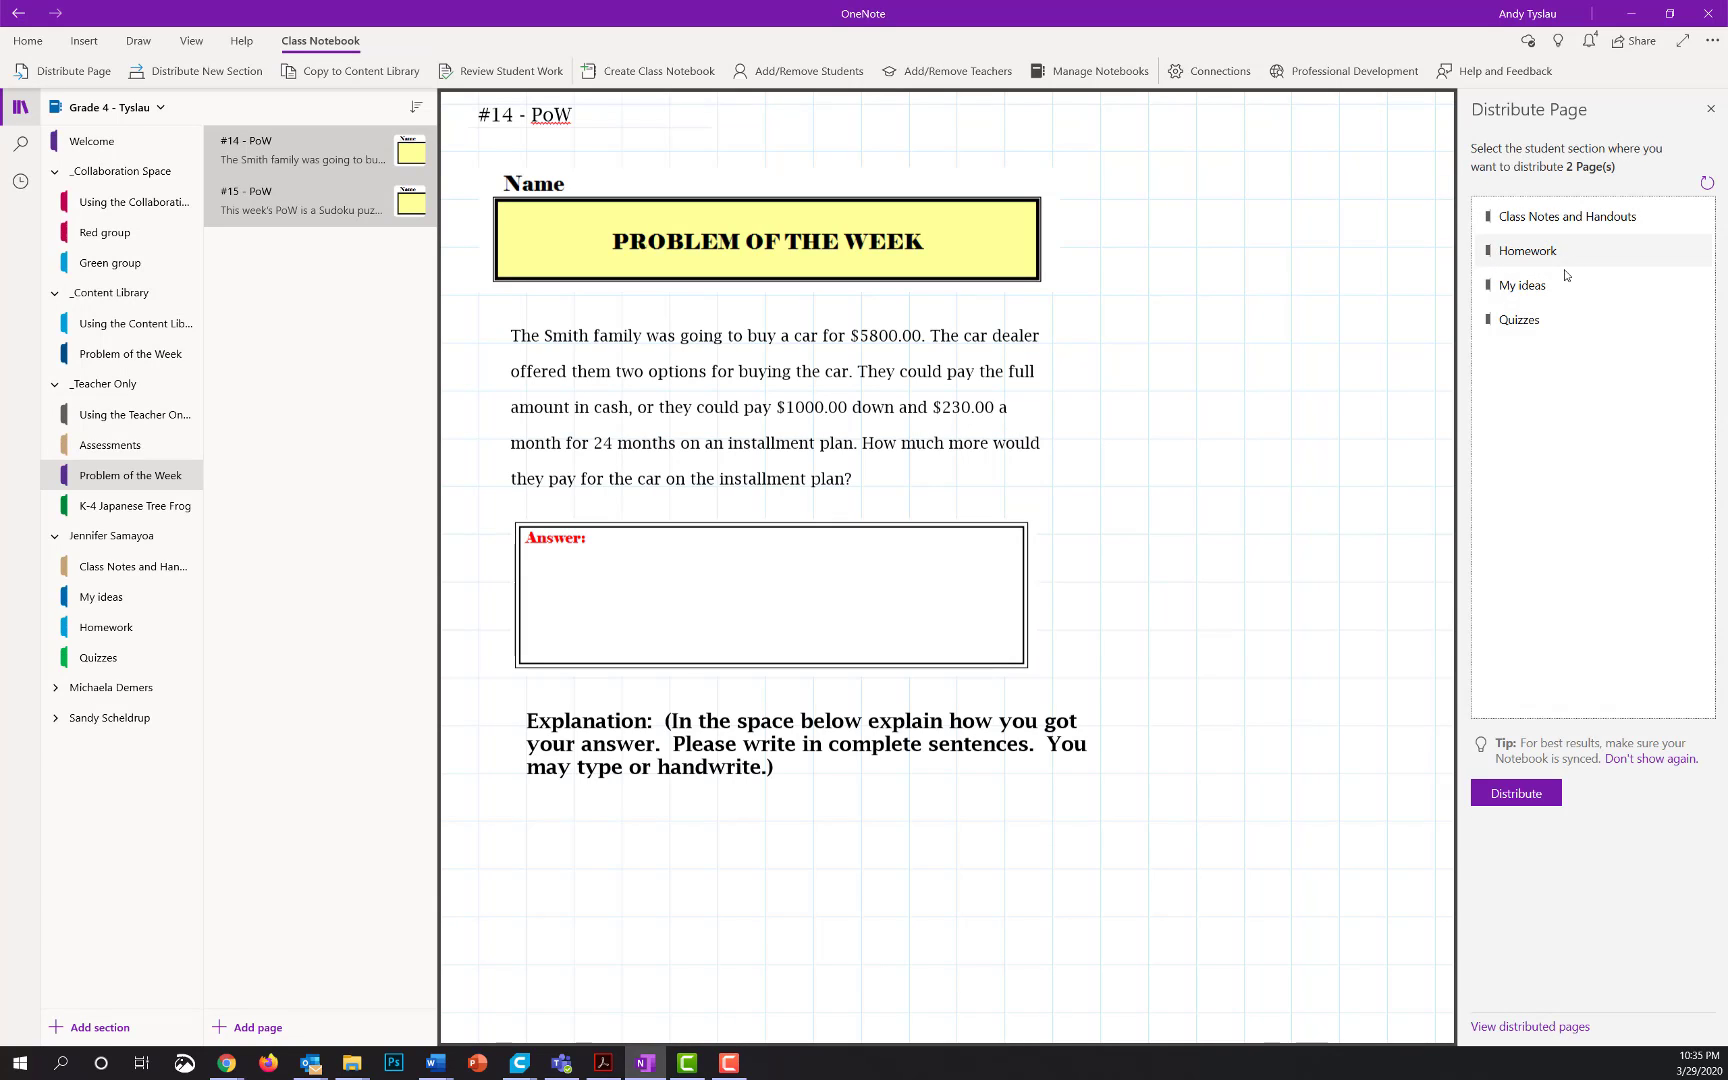
click(1524, 799)
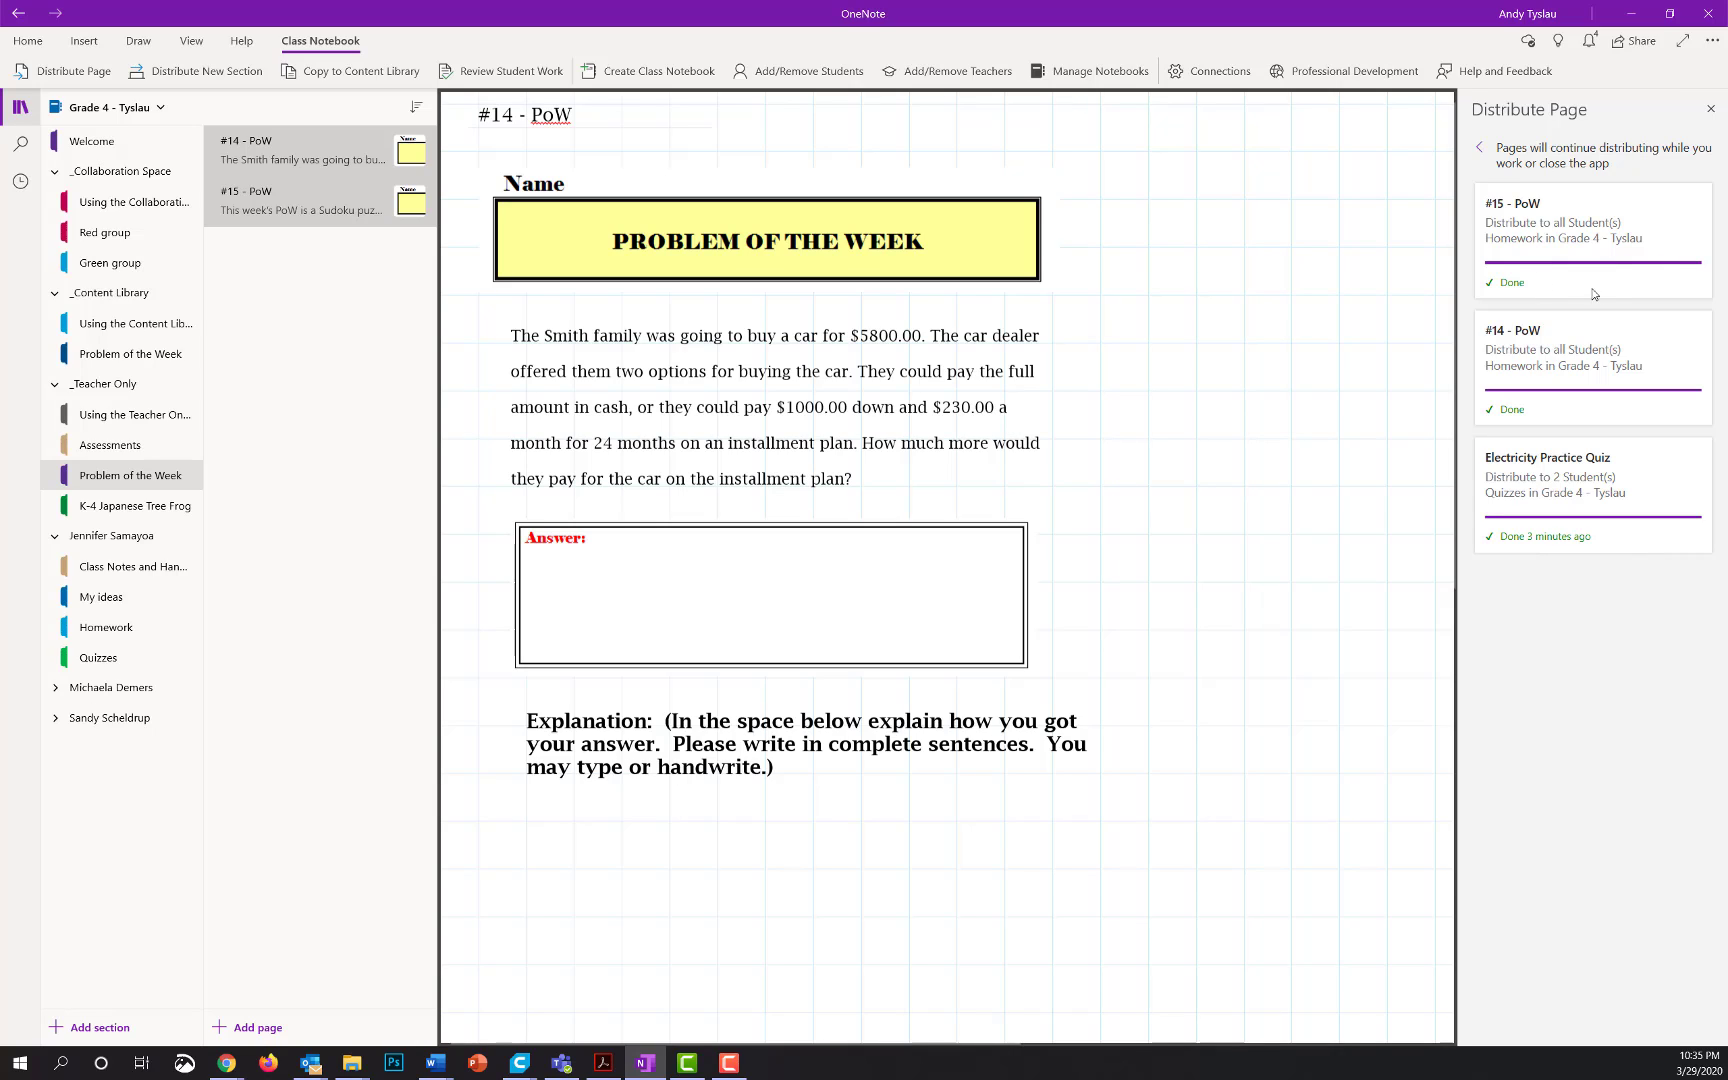
click(1710, 109)
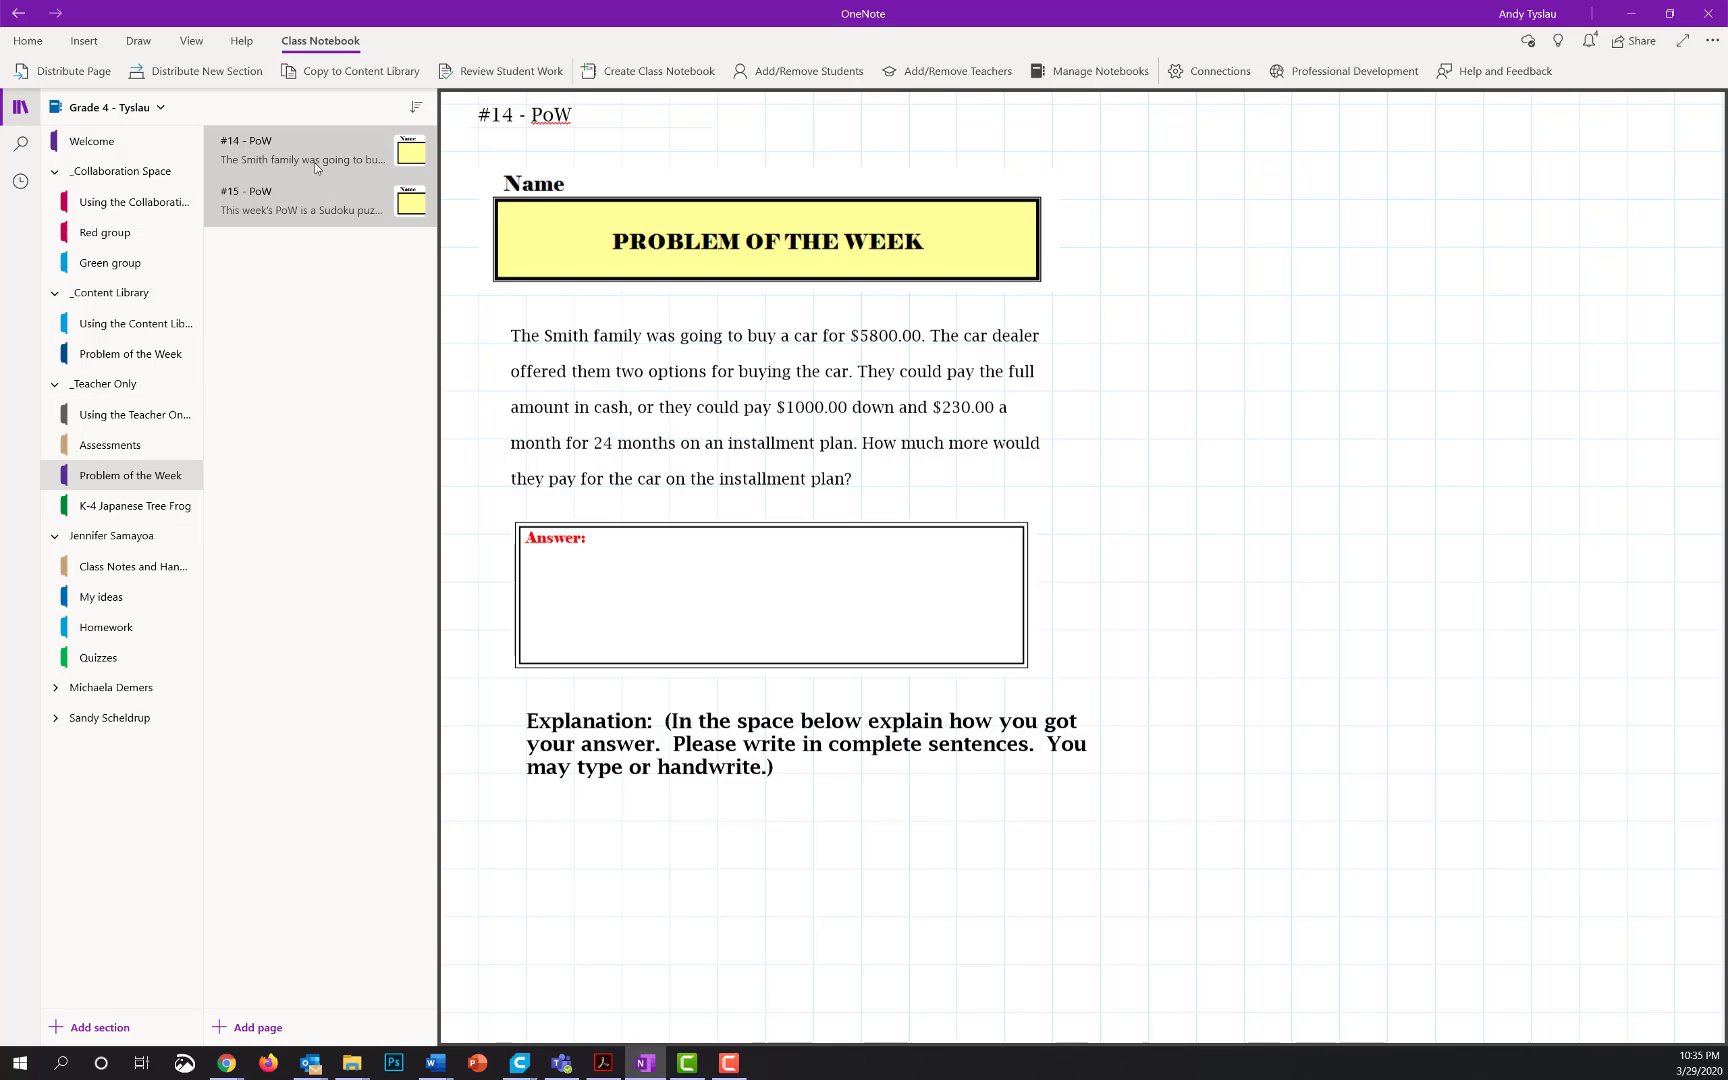
Copy the Problem of the Week section to the Content Library of the Grade 4 class notebook.
click(363, 70)
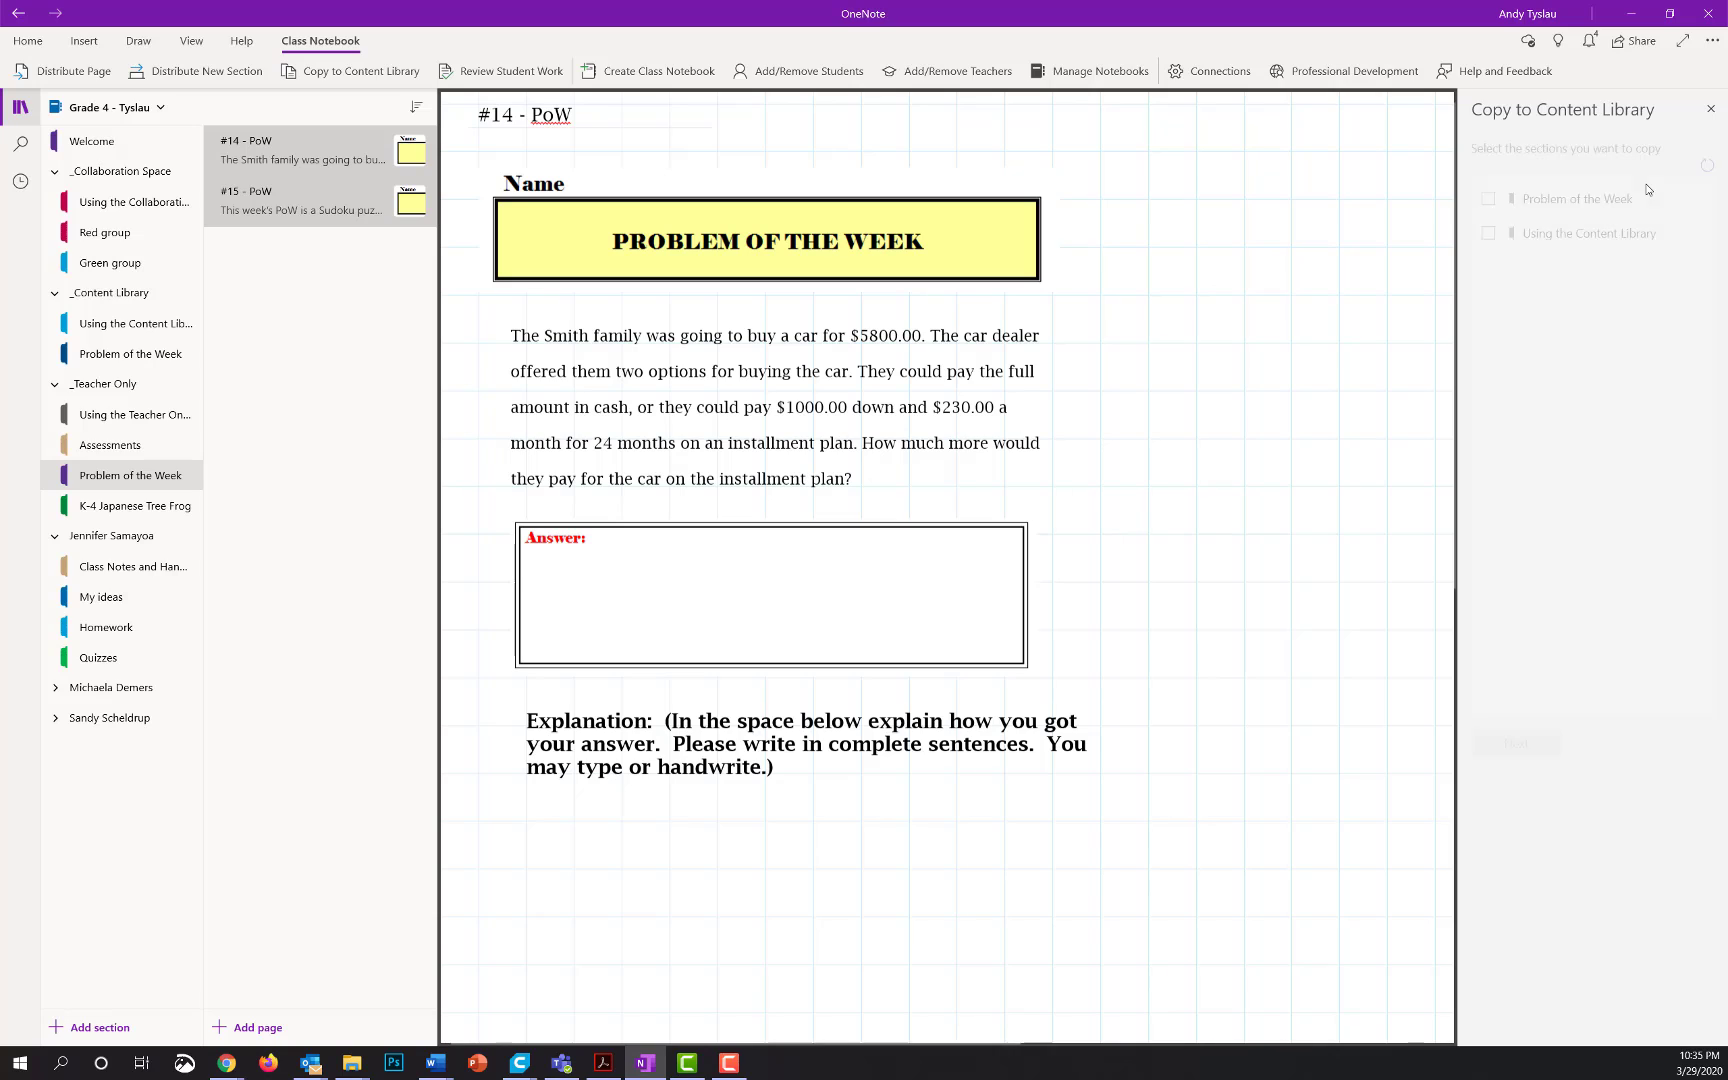
click(1488, 199)
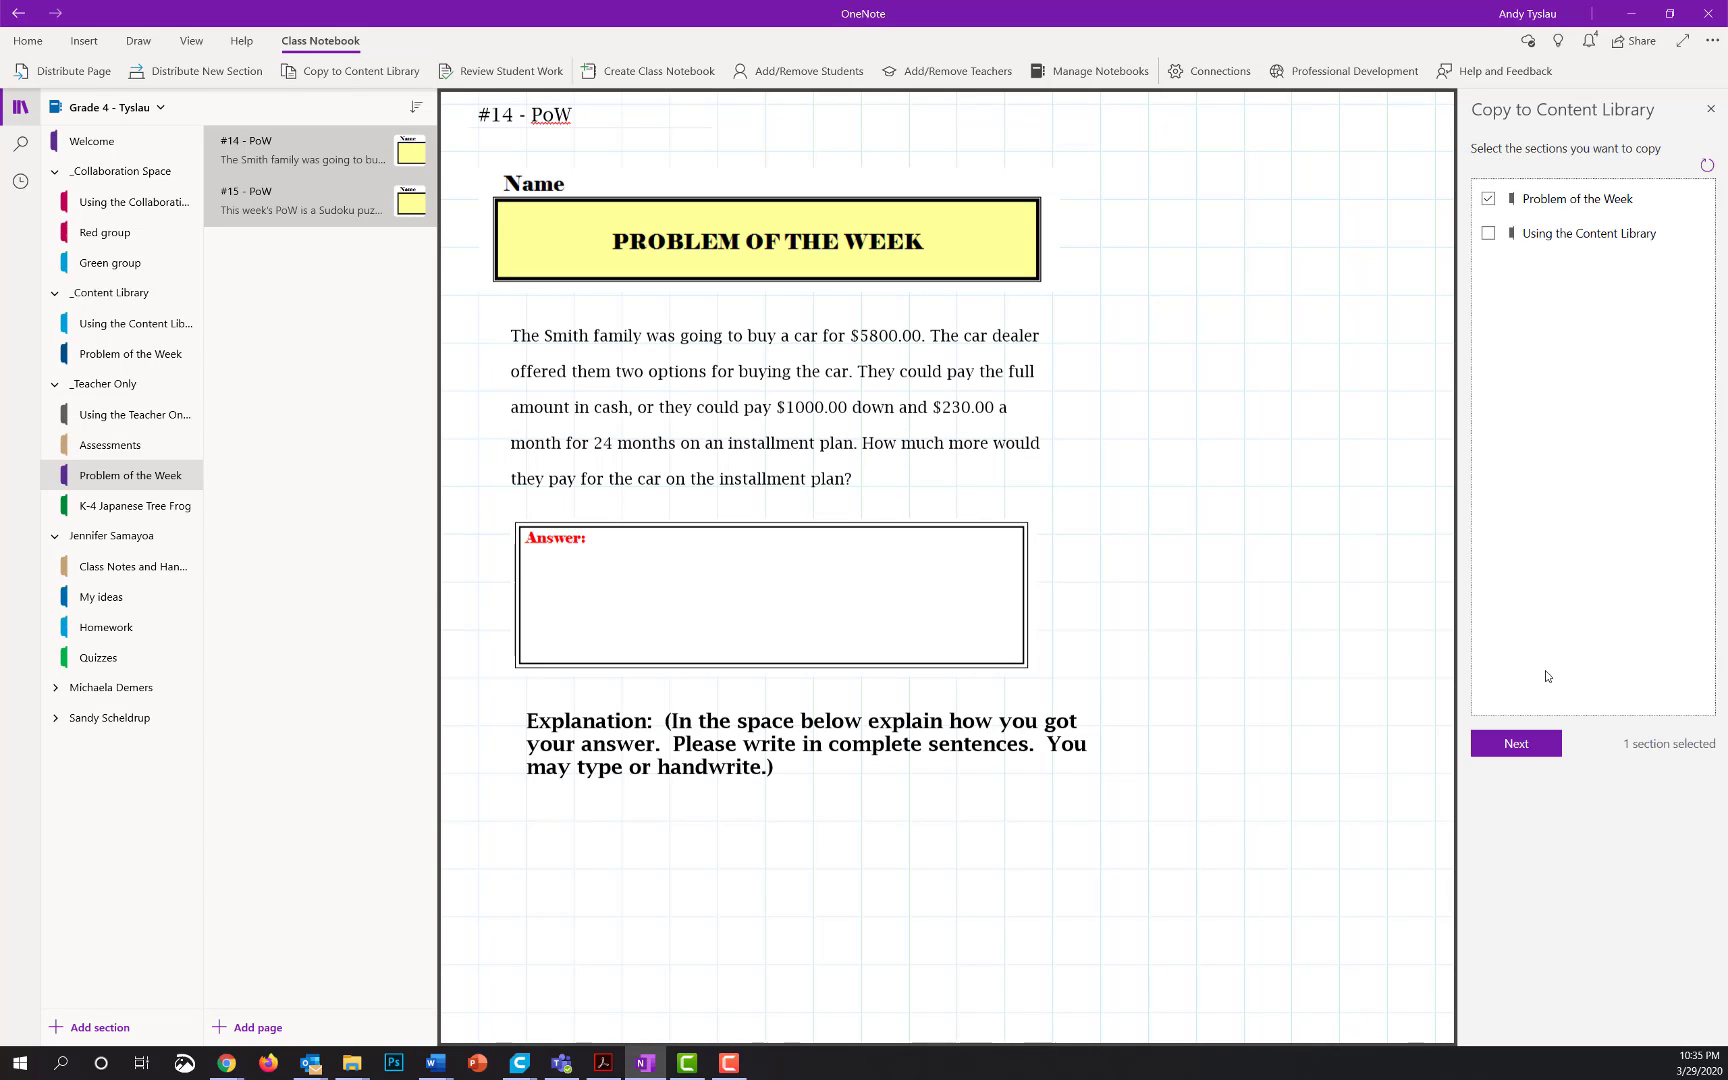
click(1518, 752)
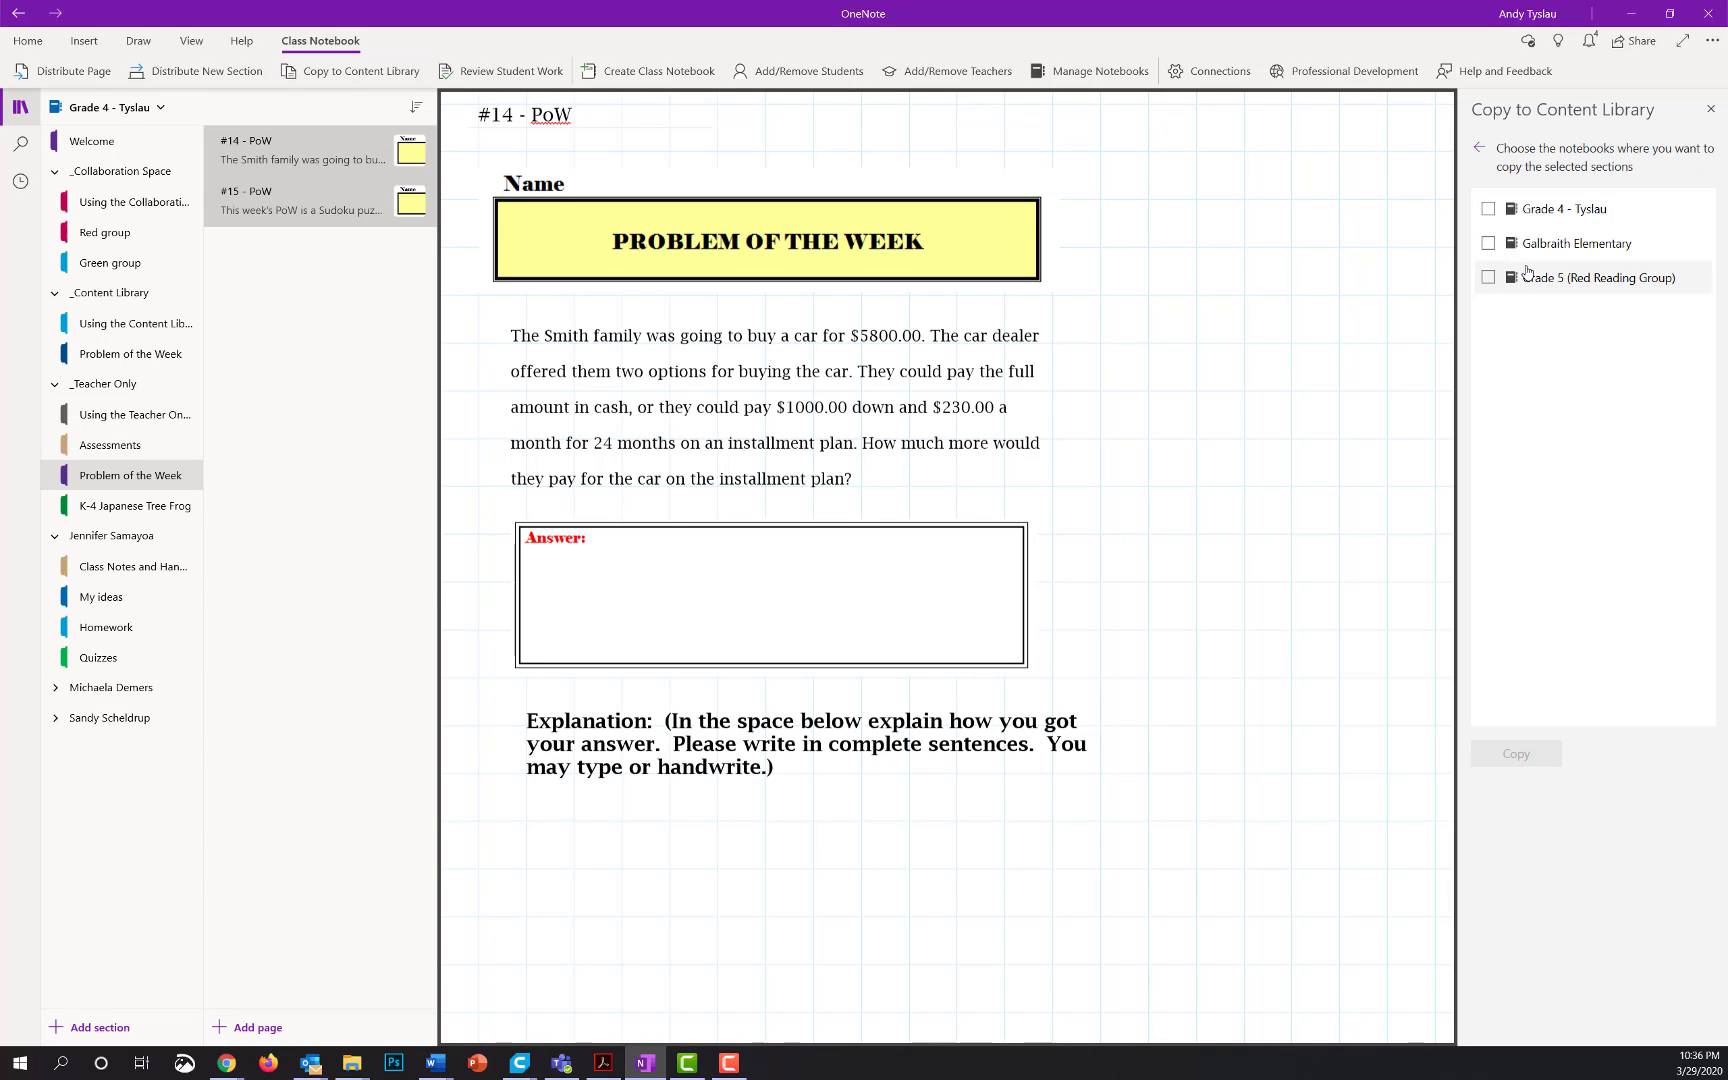
click(1489, 209)
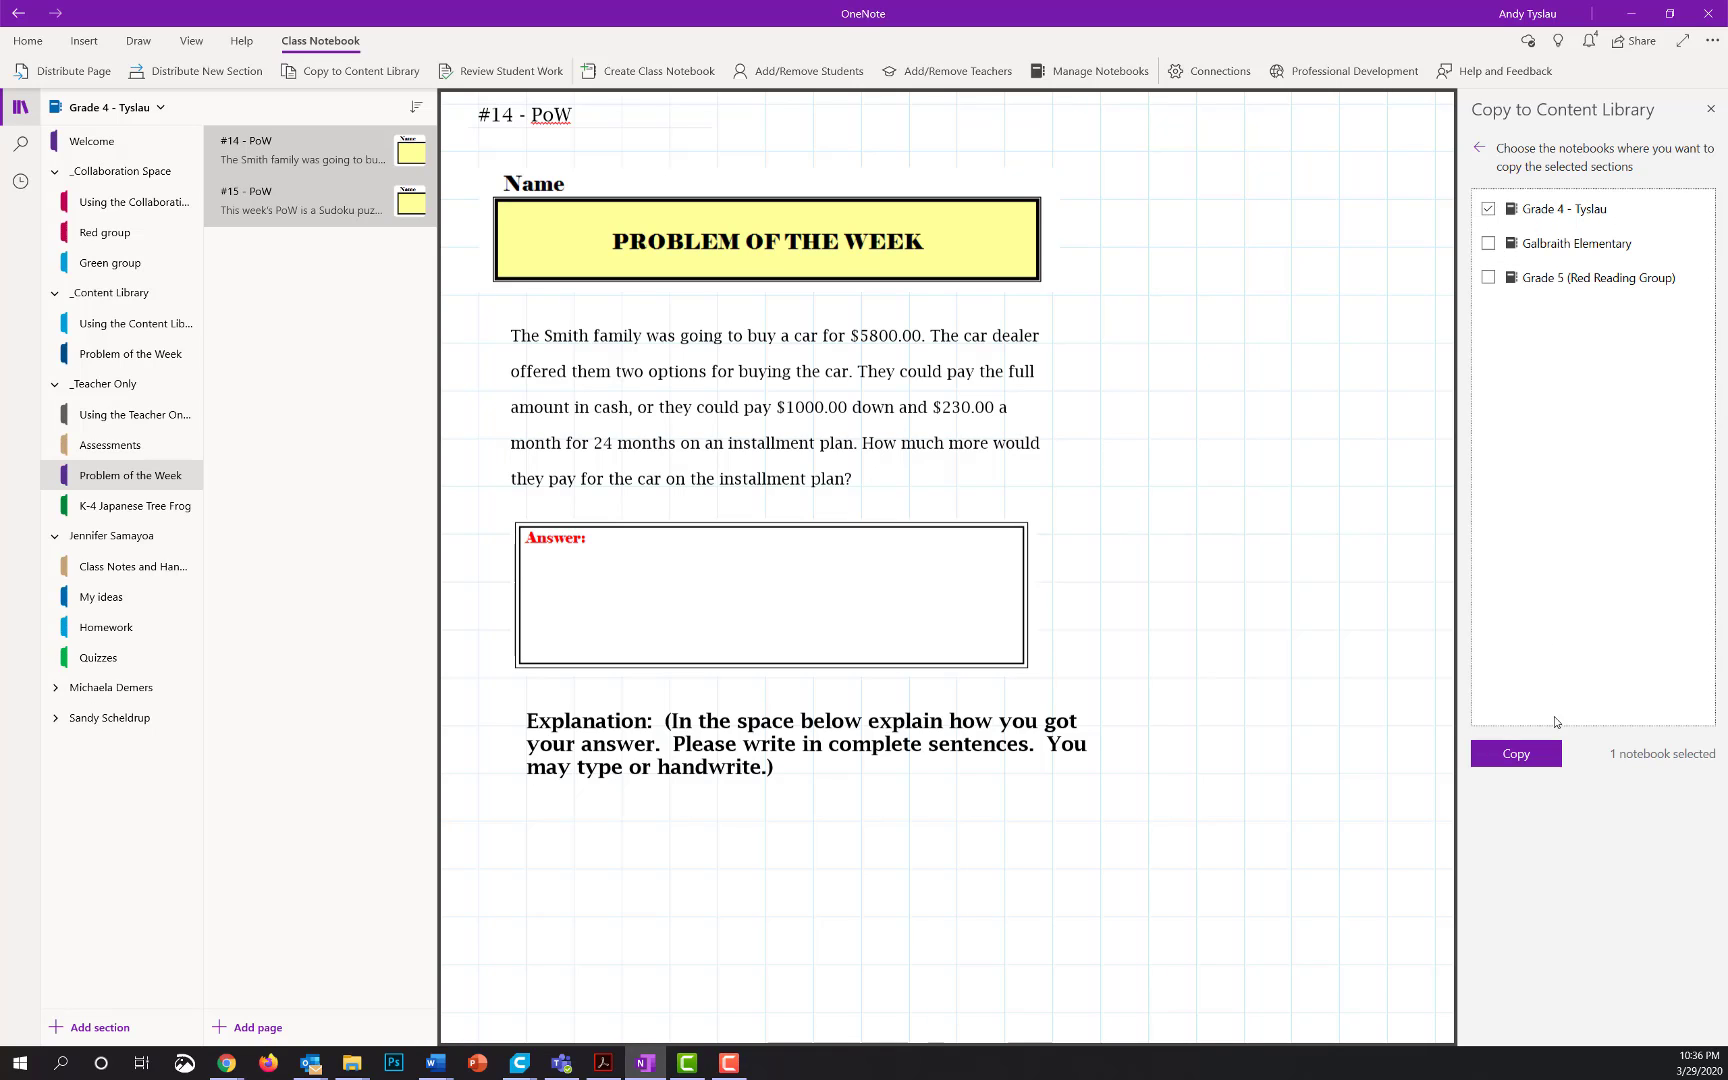
click(1517, 755)
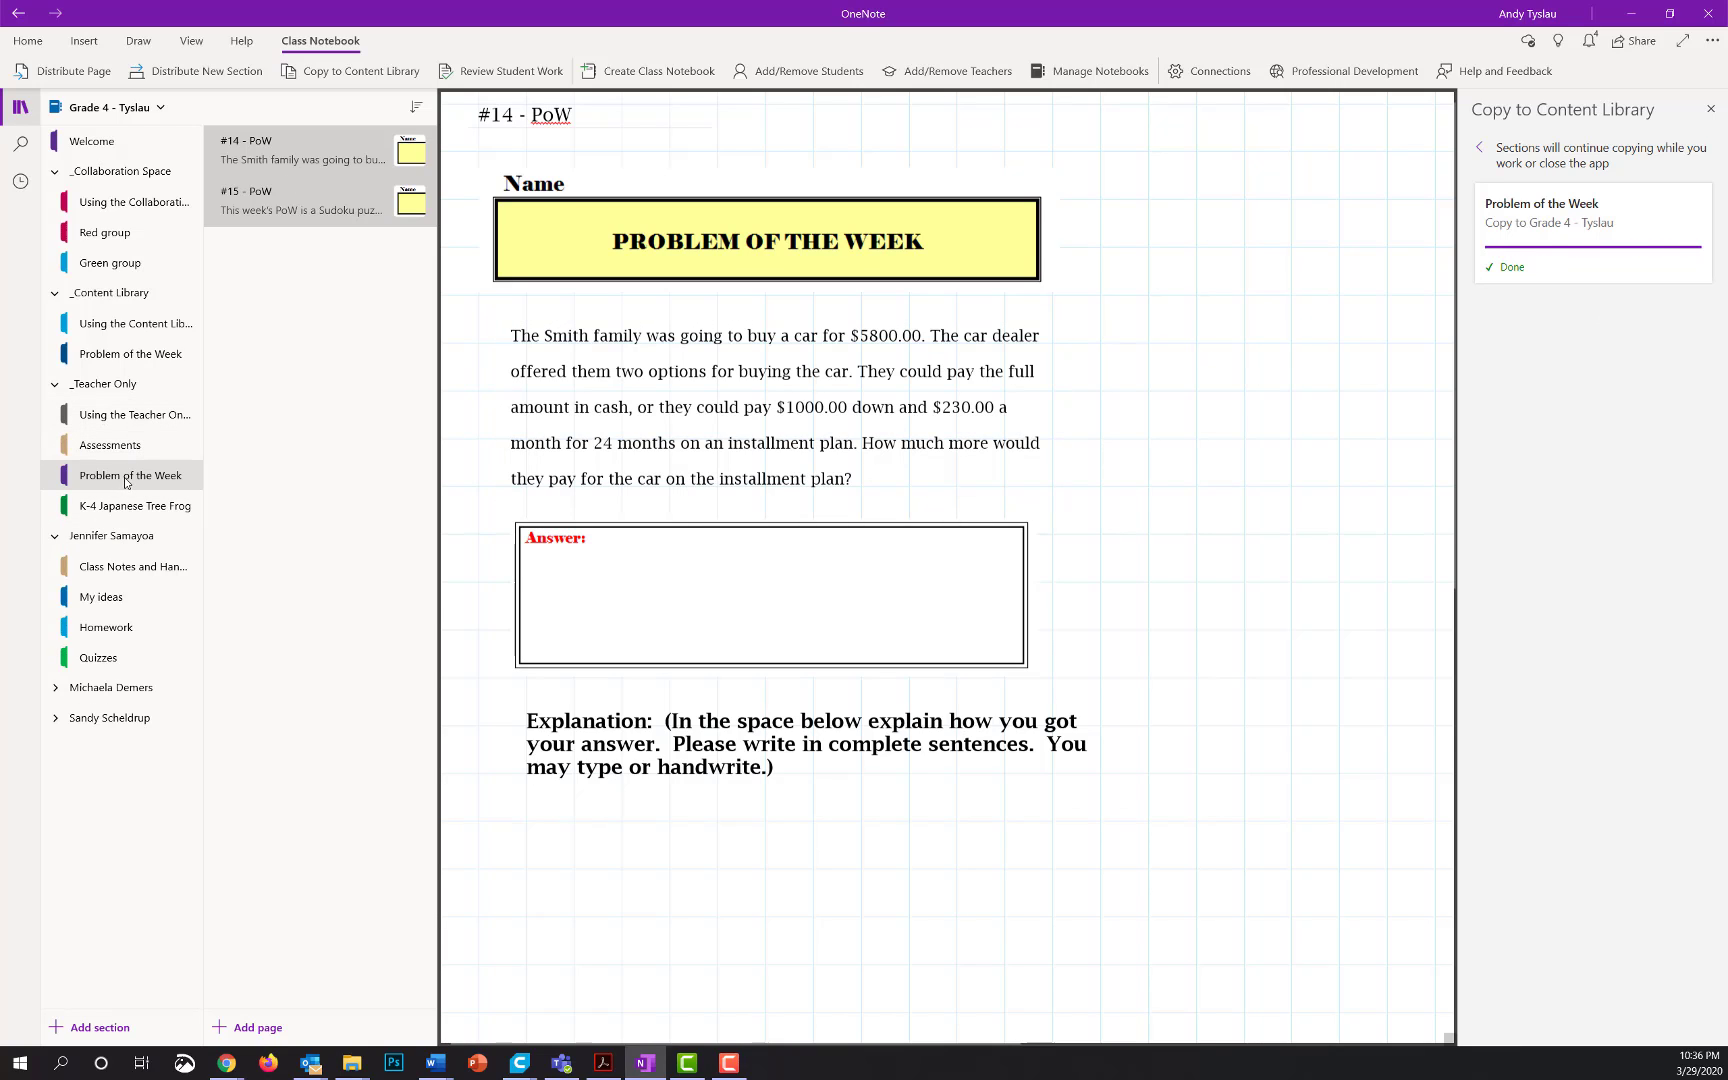
Check the Problem of the Week section in the Content Library and sync the Grade 4 notebook.
click(140, 356)
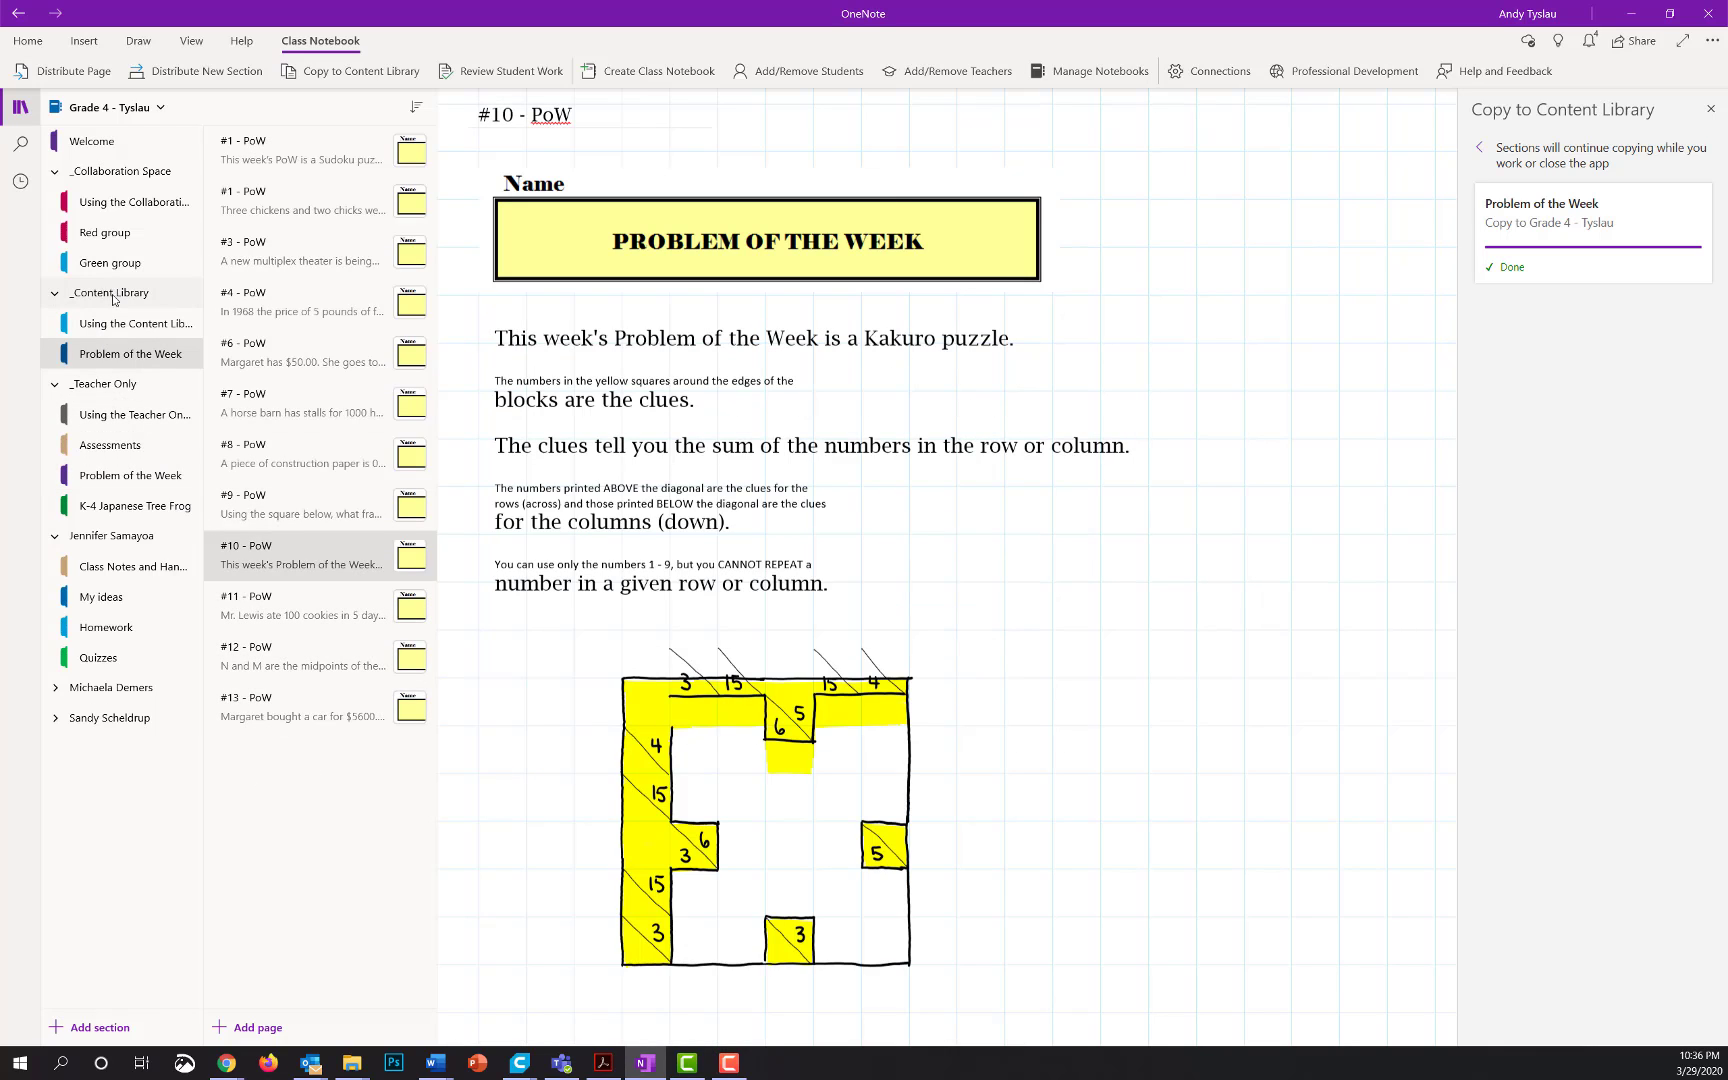
right_click(140, 113)
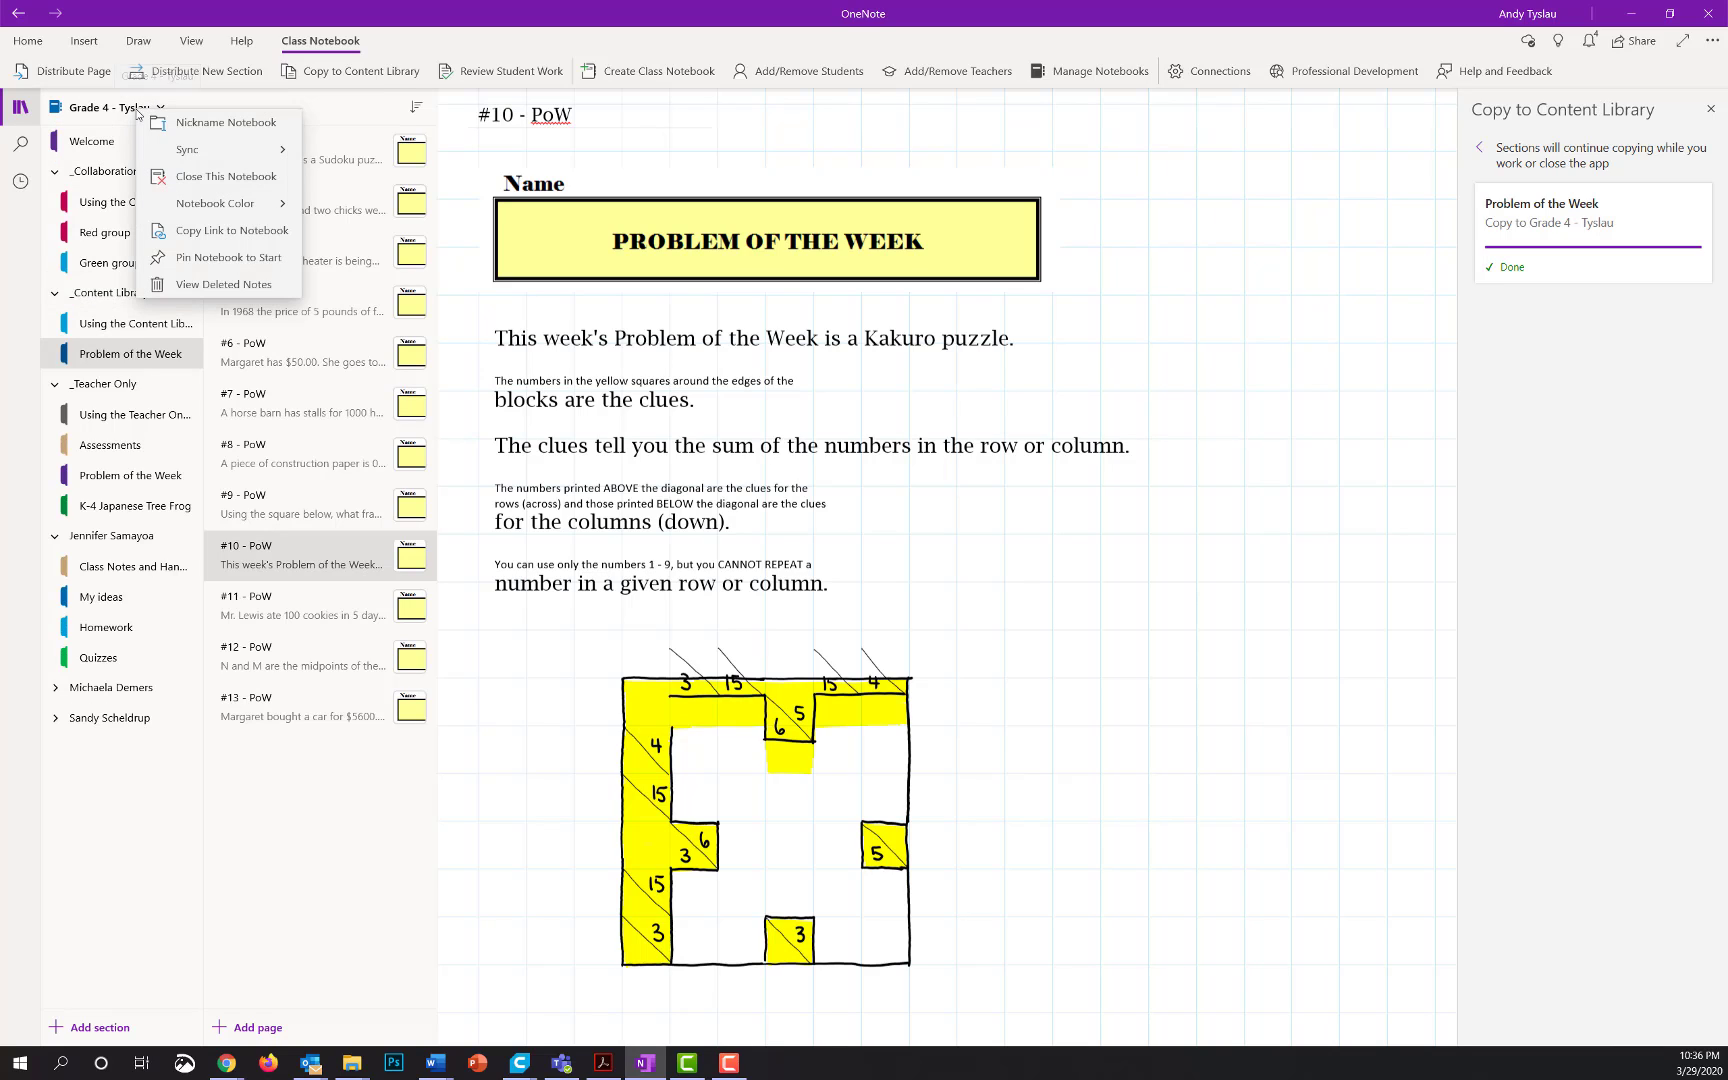
click(200, 154)
click(226, 157)
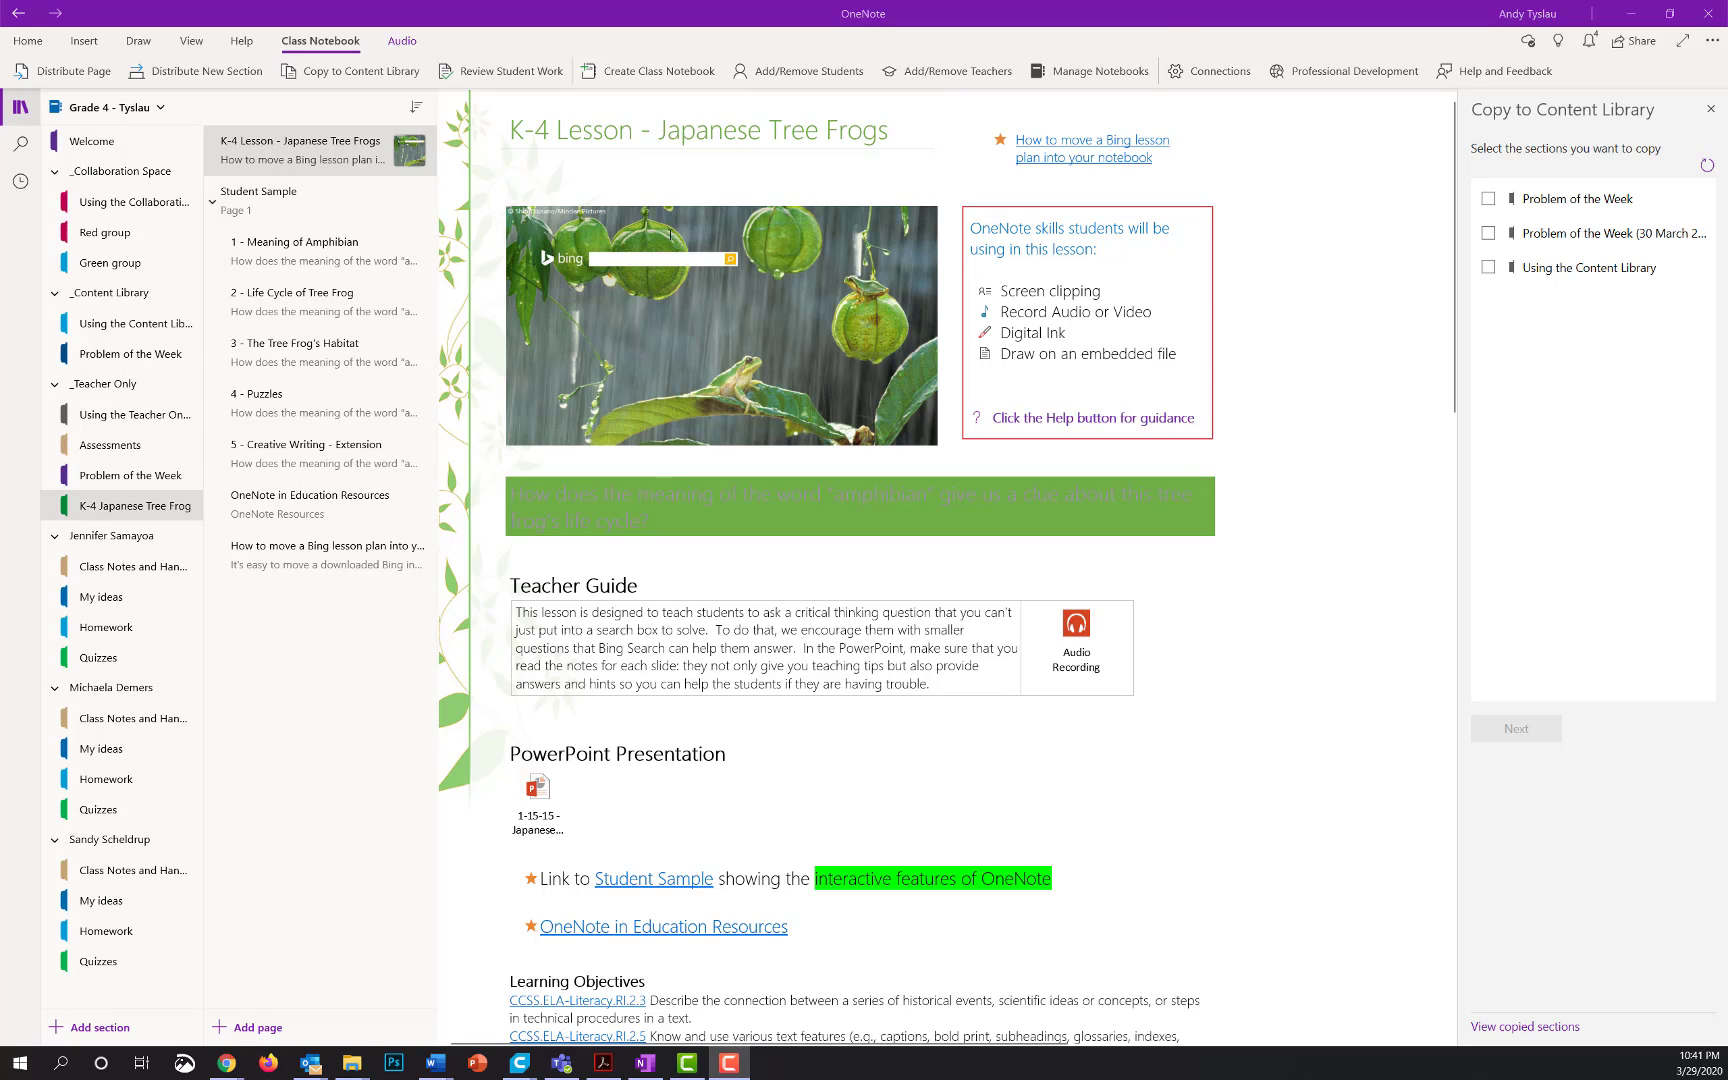
Examine the K-4 Japanese Tree Frog lesson's overview, "4 - Puzzles" and "2 - Life Cycle of Tree Frog" pages, closing the Content Library copy options.
click(1298, 545)
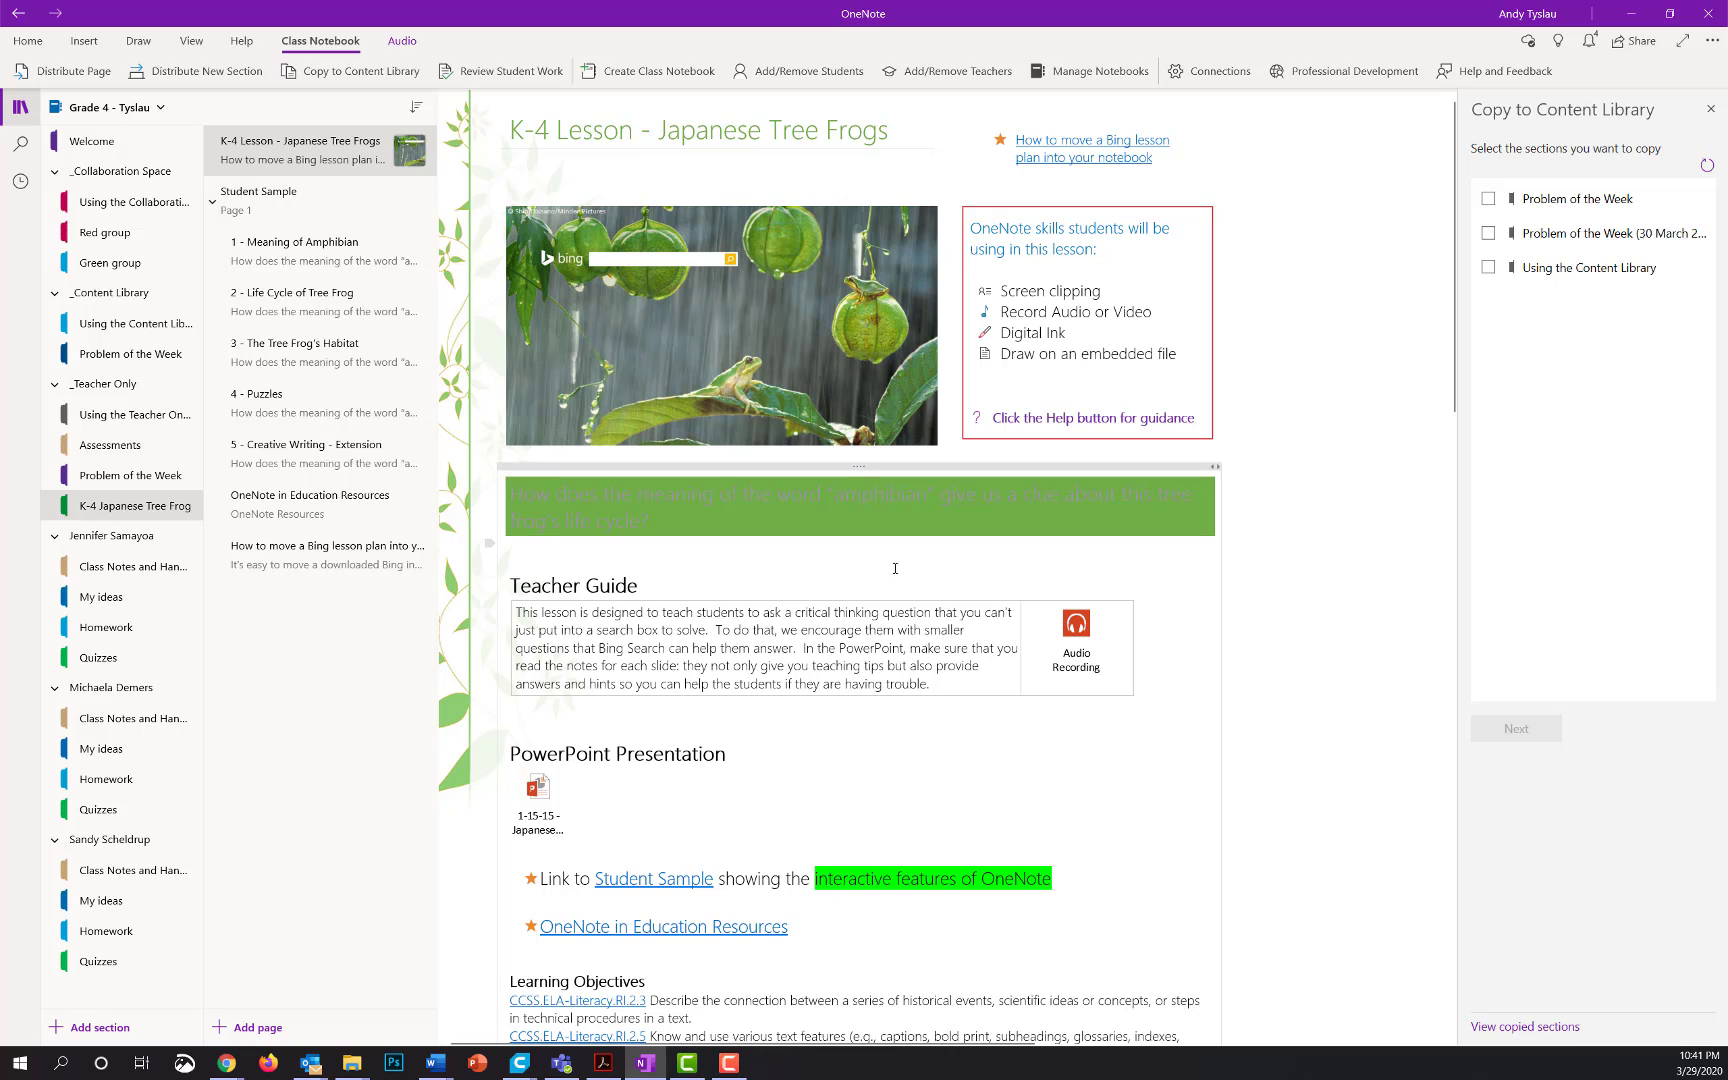
scroll(593, 688, down, 2)
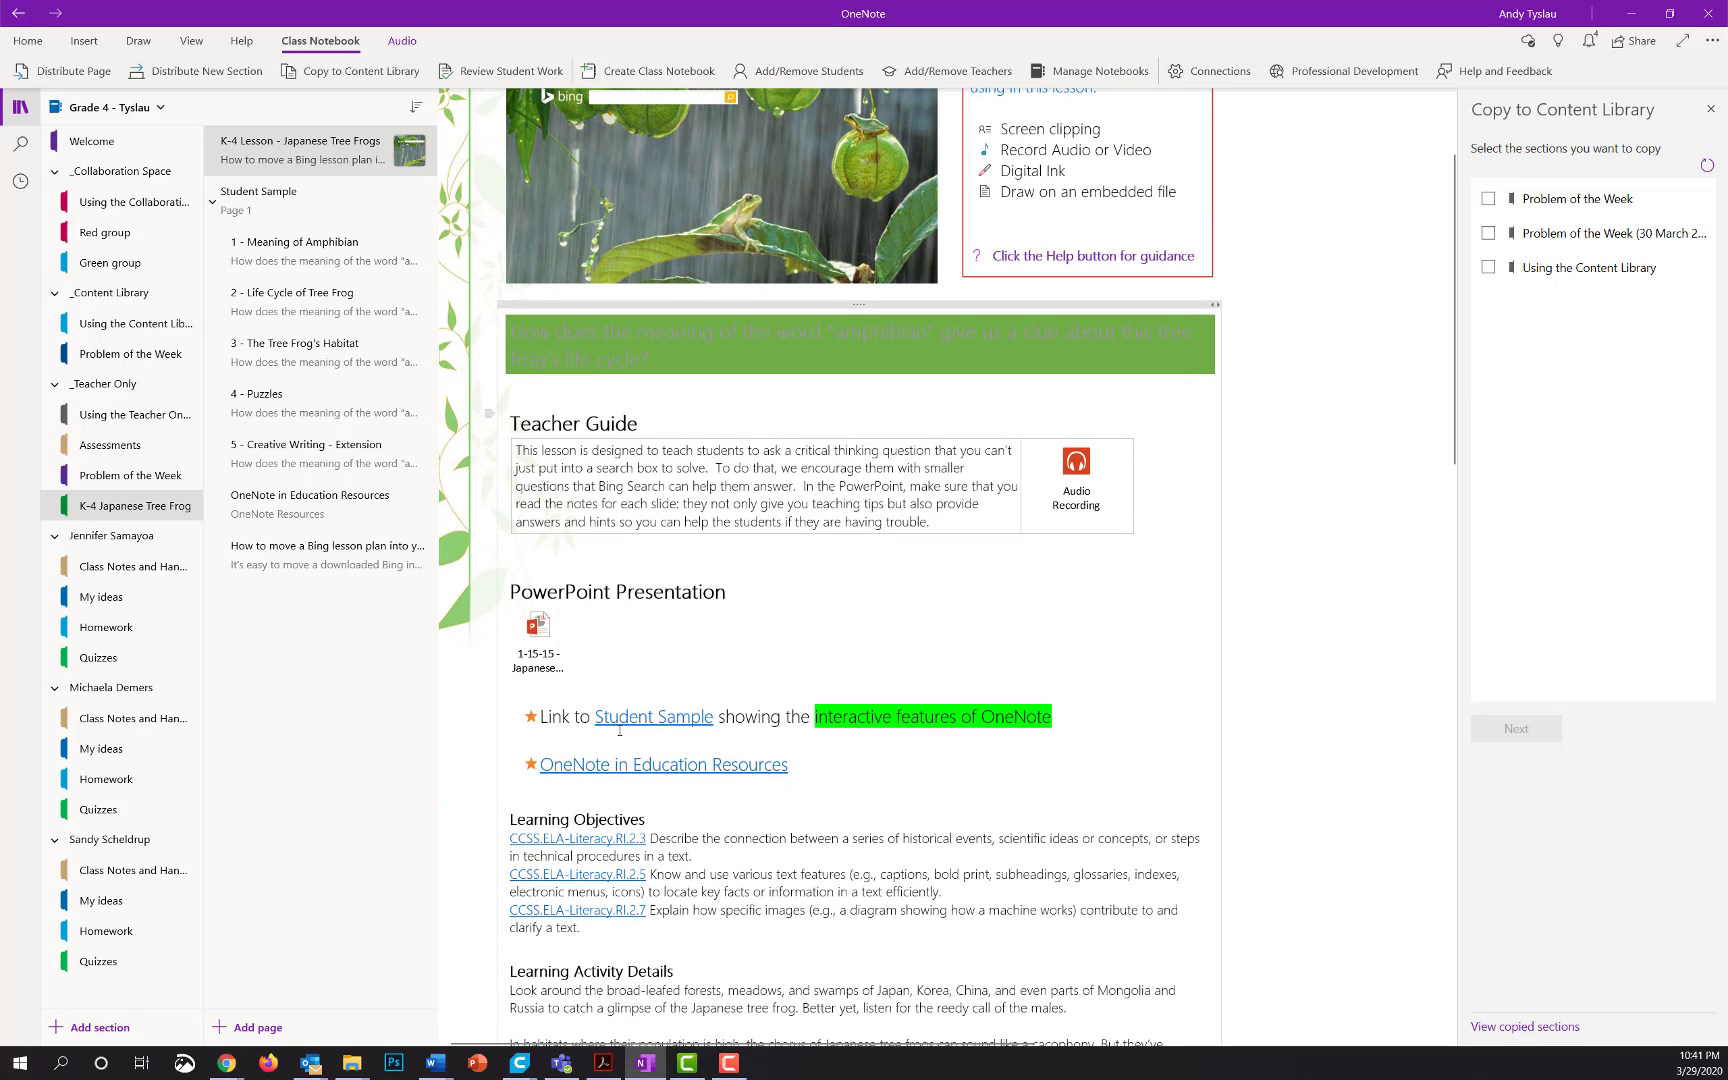
scroll(593, 688, down, 8)
scroll(593, 688, down, 2)
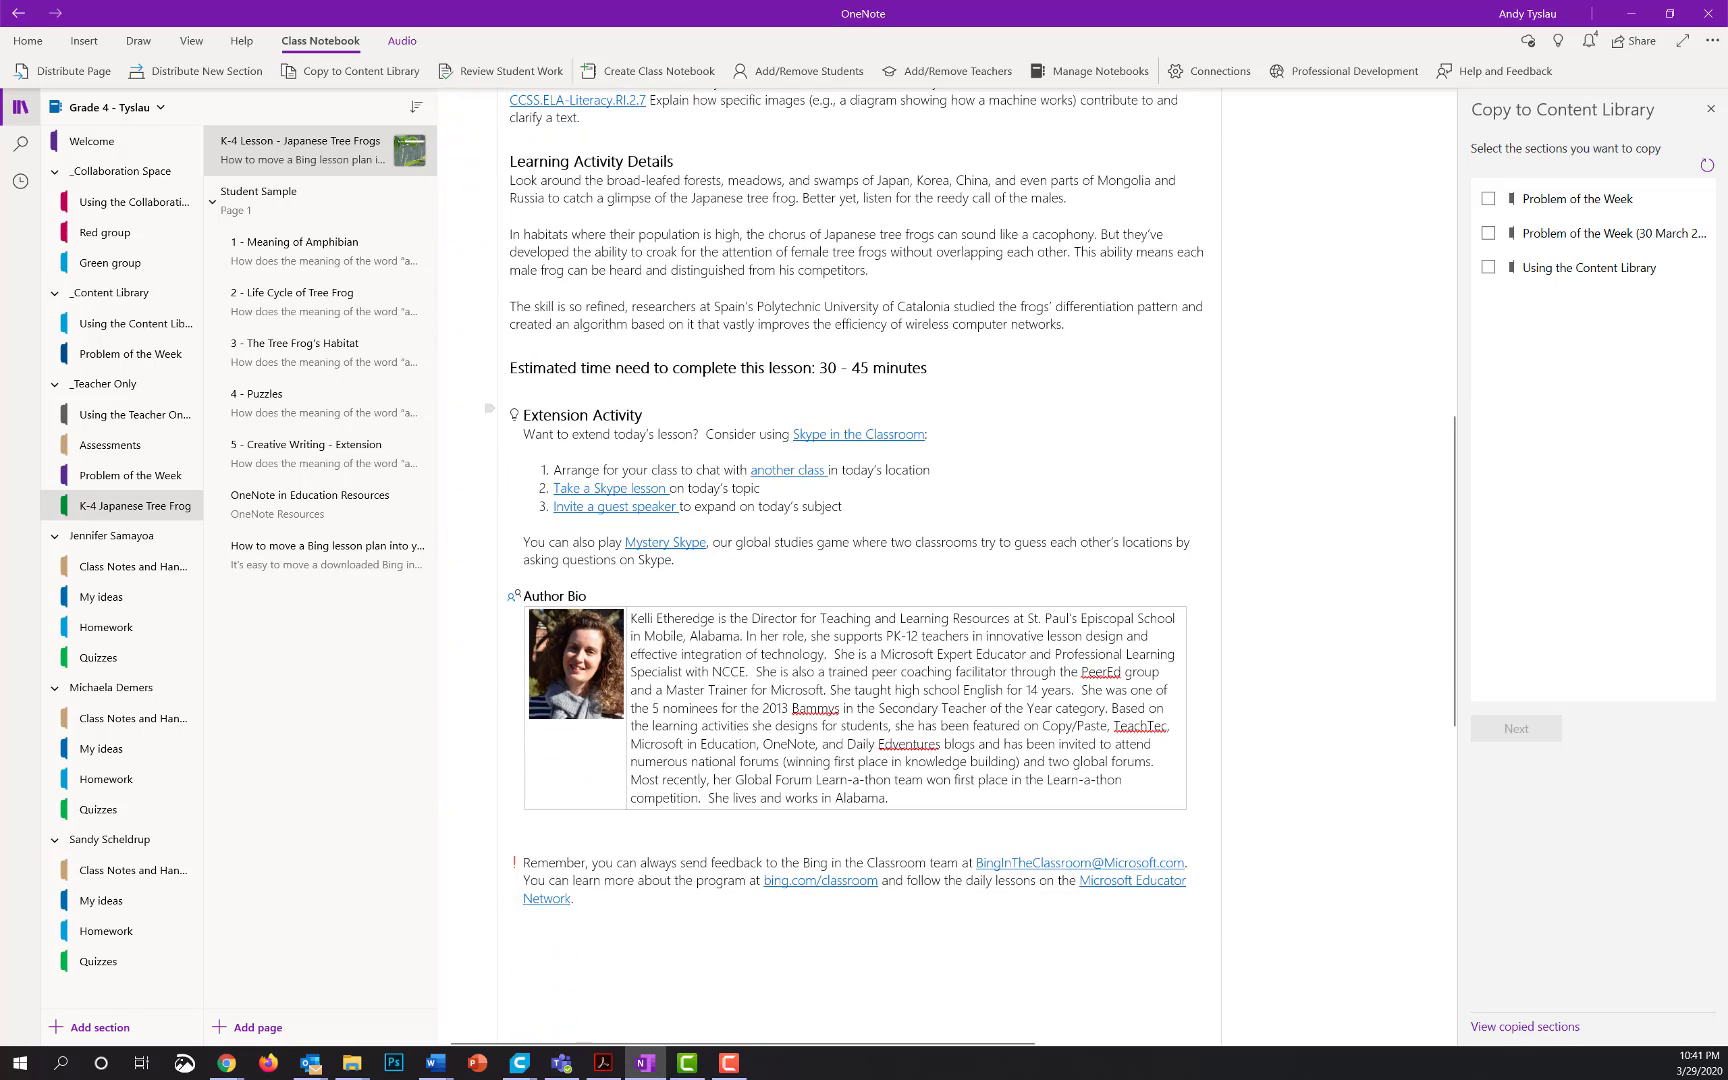
click(283, 398)
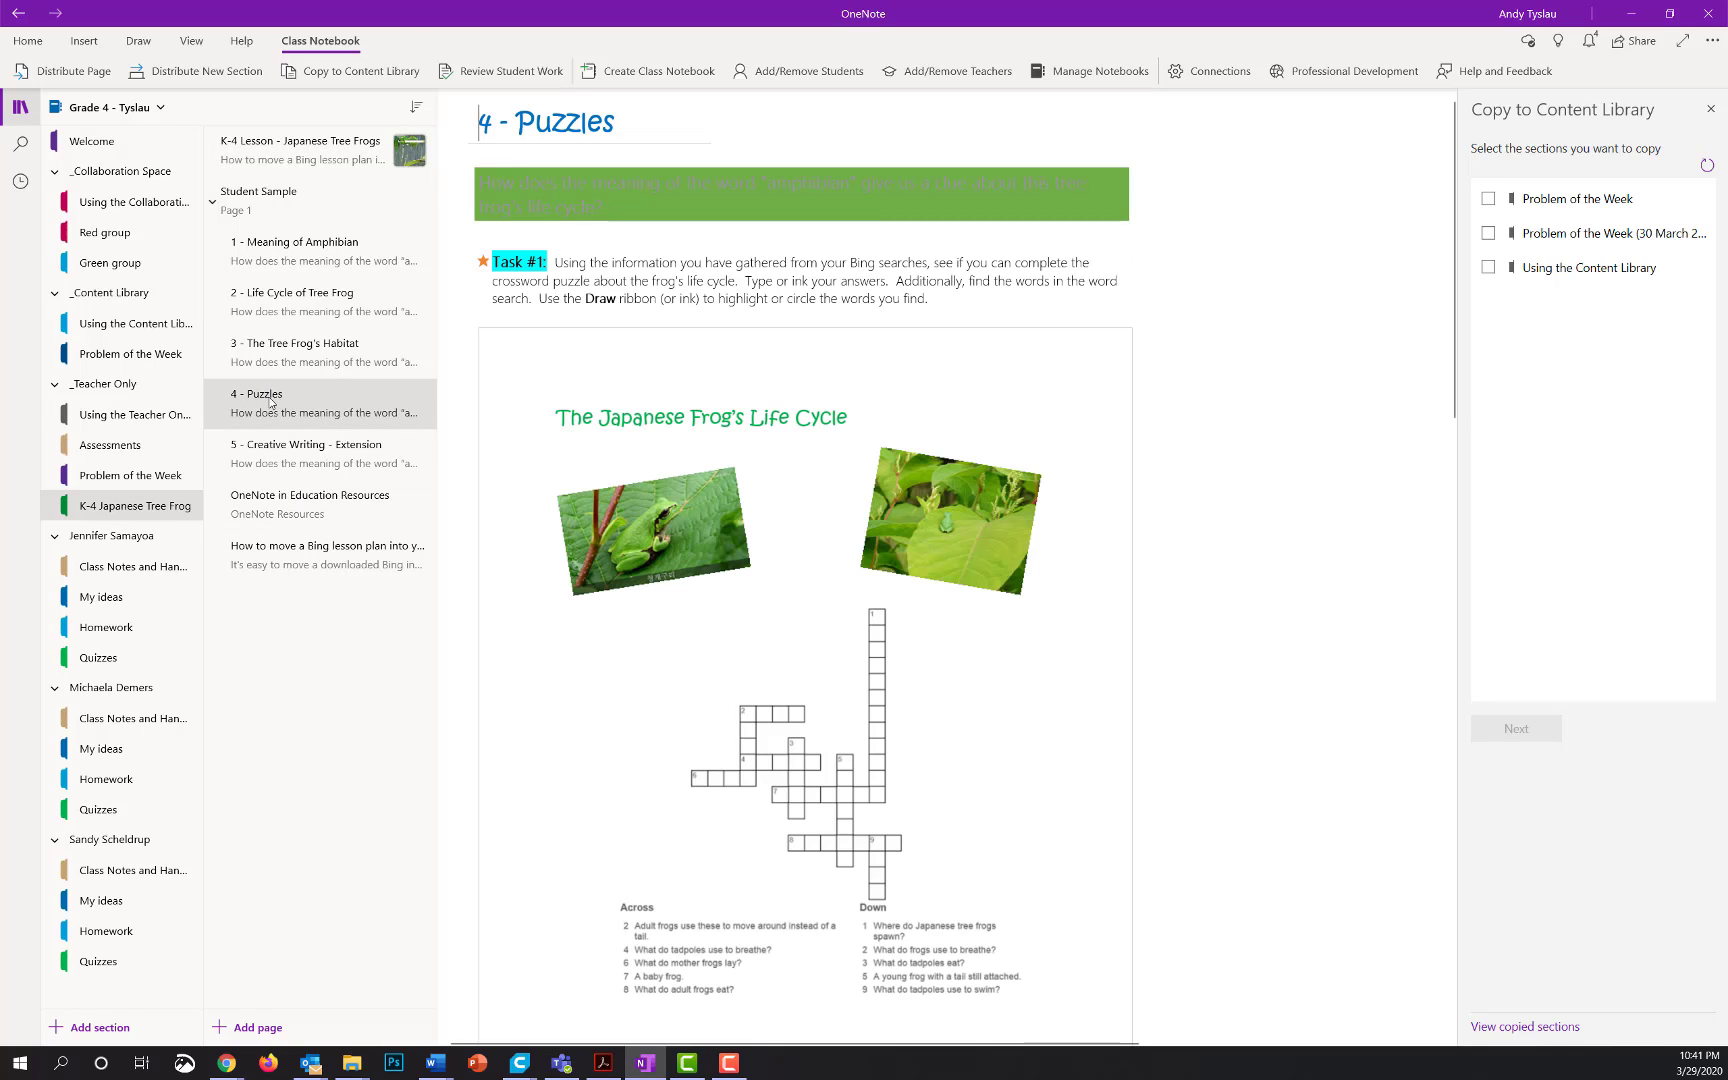
click(297, 303)
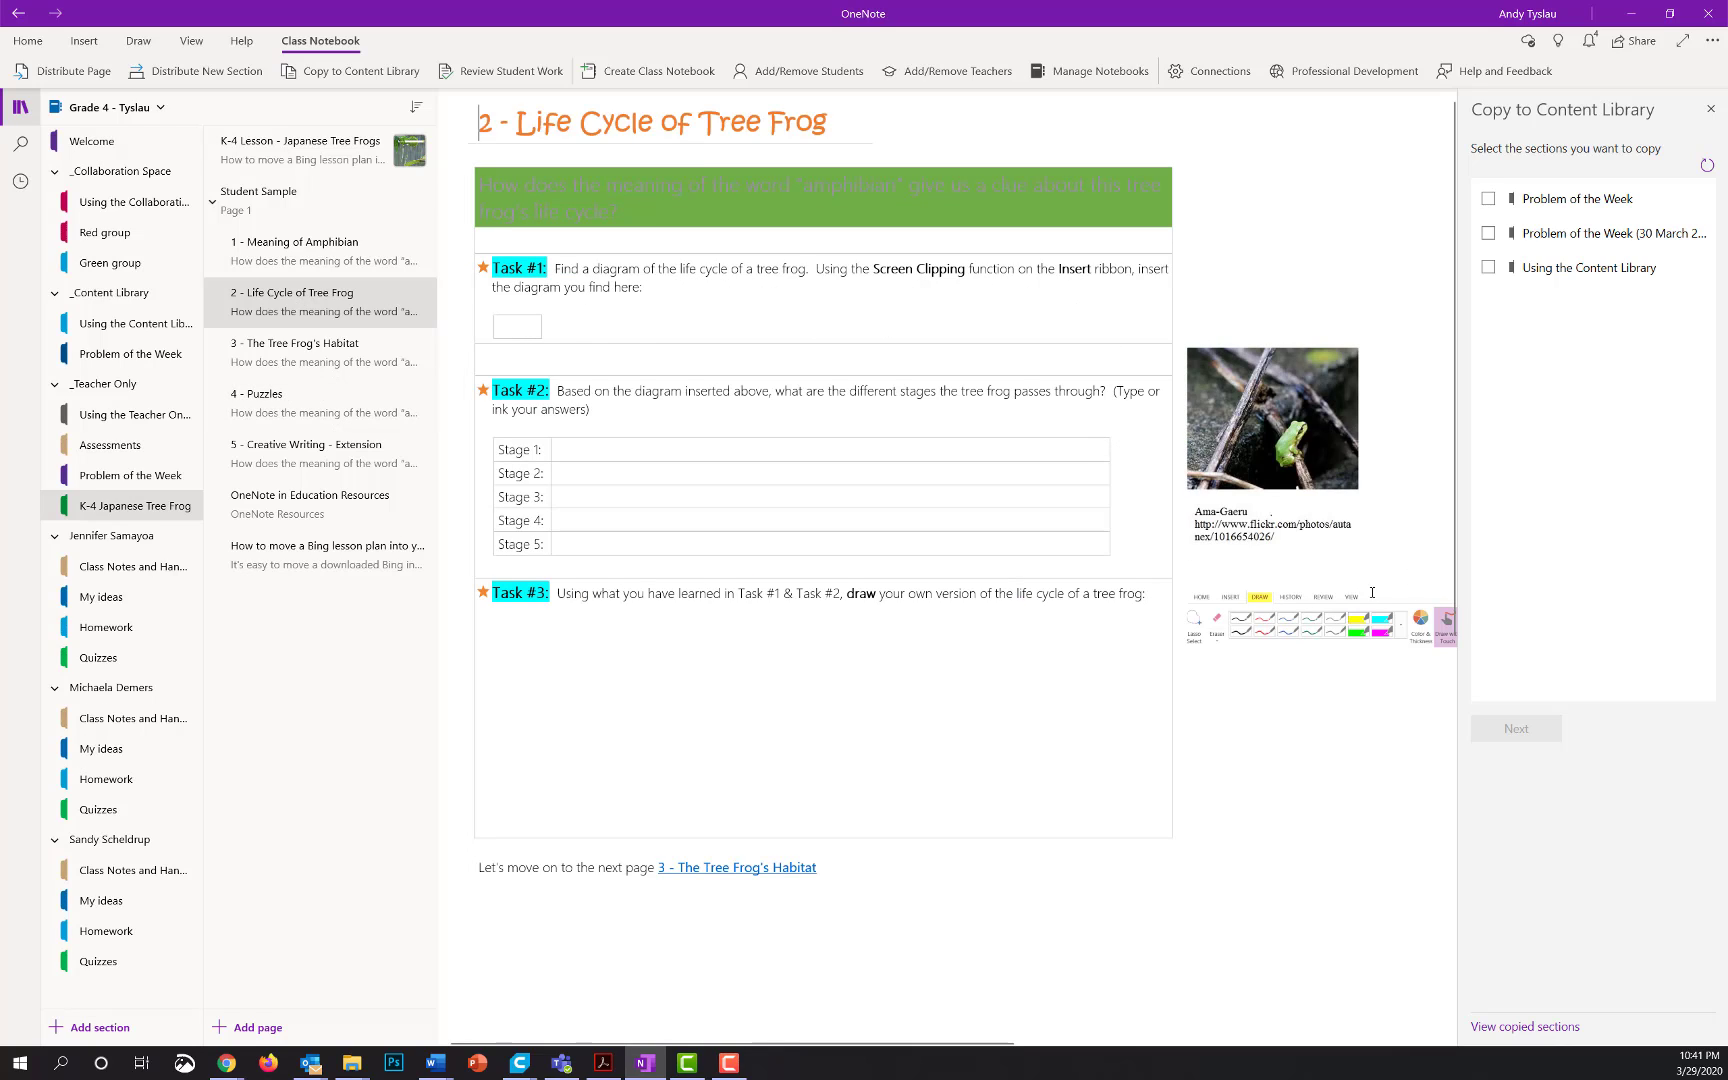
click(1710, 108)
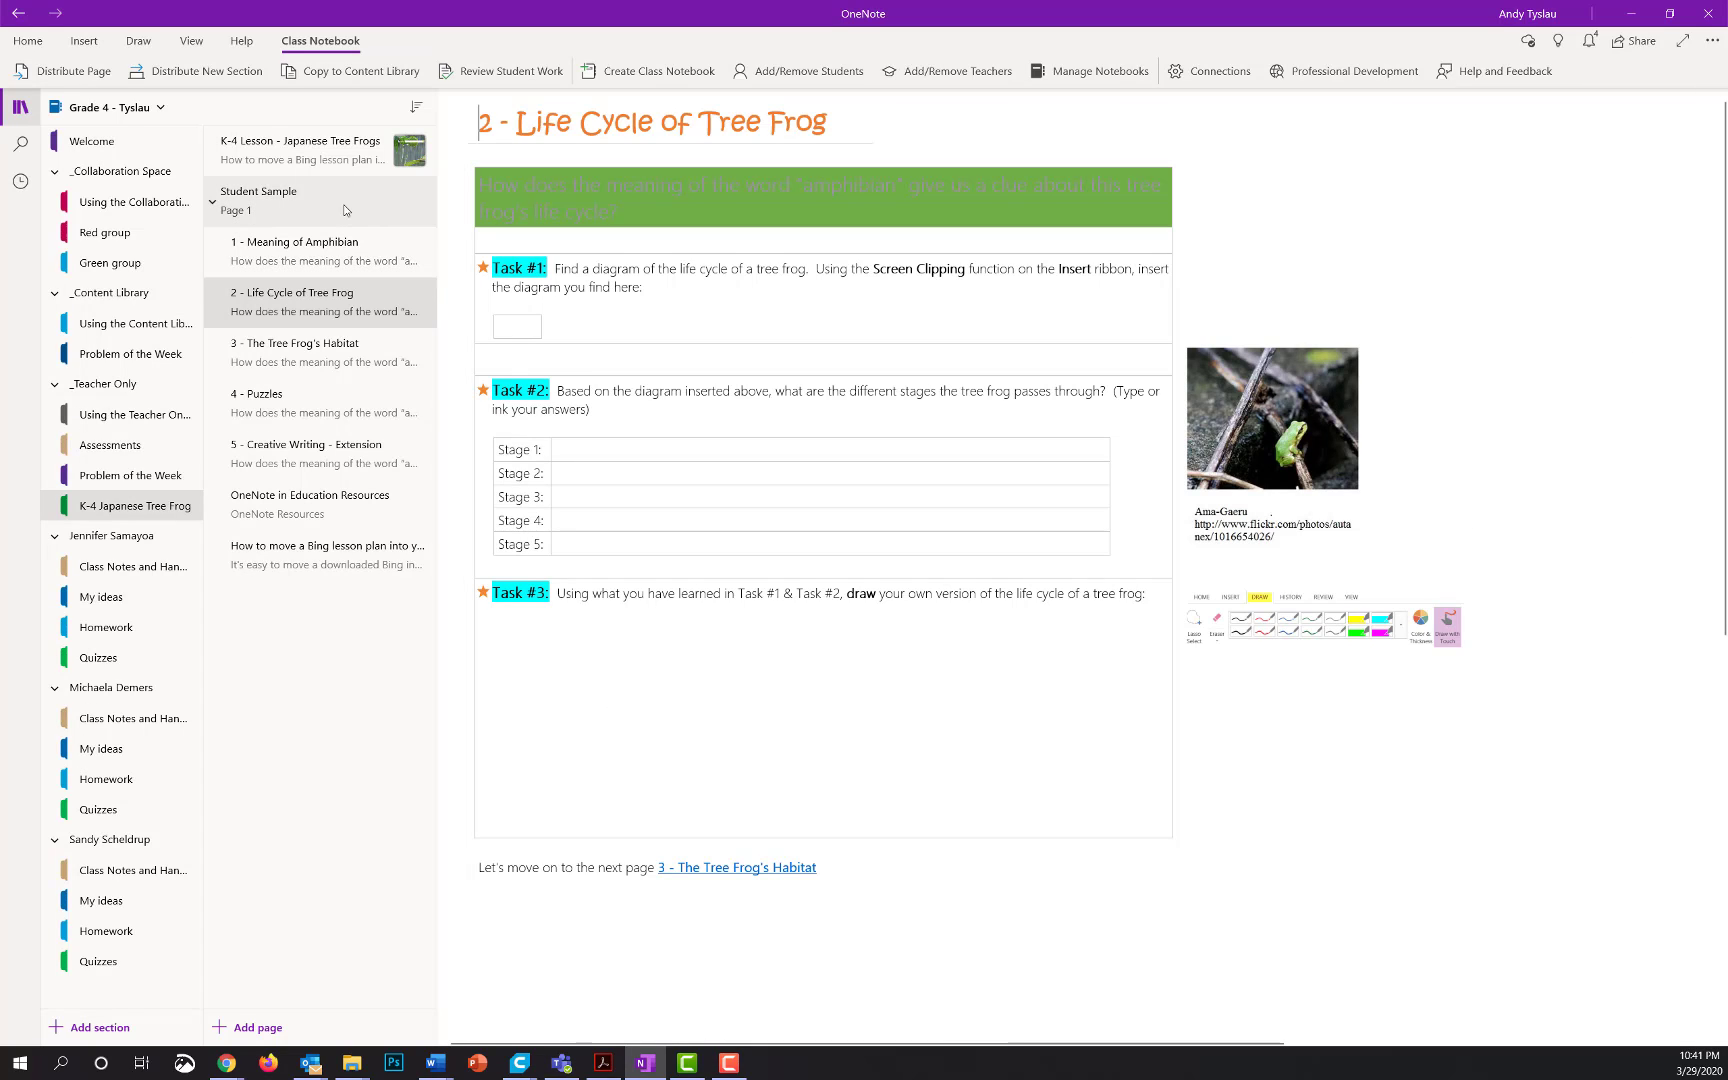
click(300, 150)
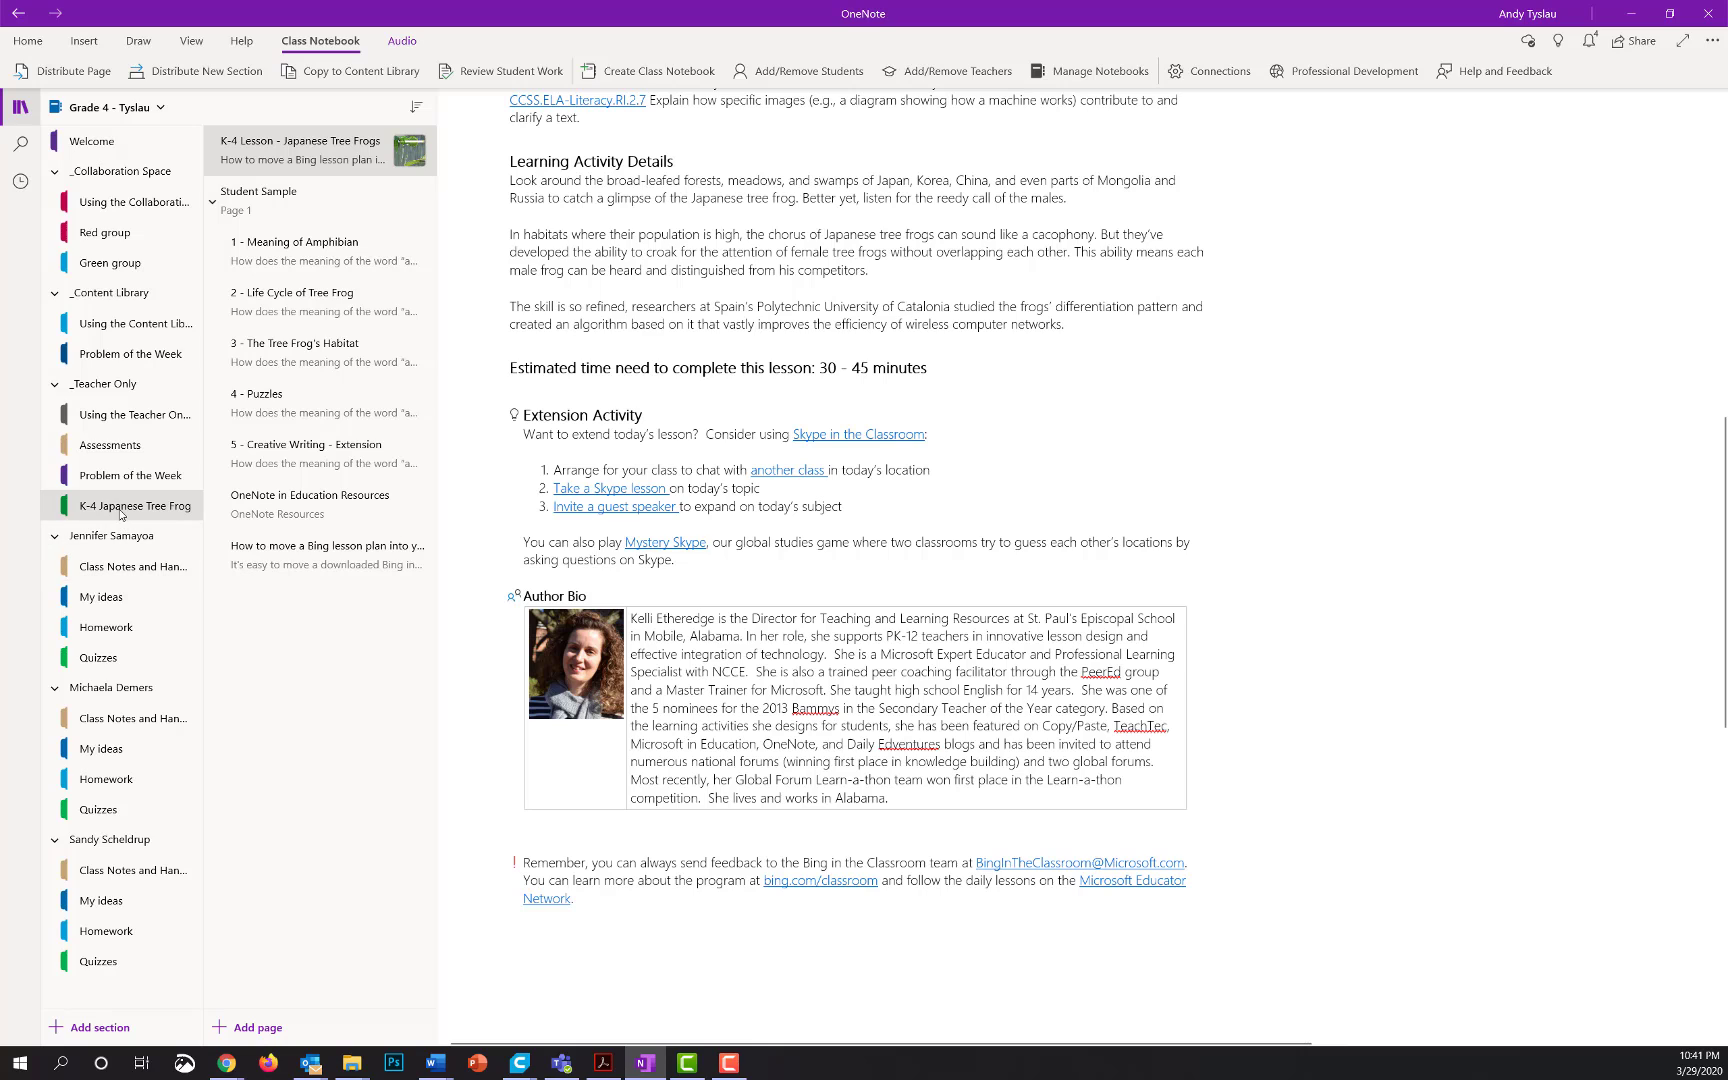
Move the K-4 Japanese Tree Frog section from Teacher Only to the _Content Library of the Grade 4 notebook.
right_click(121, 515)
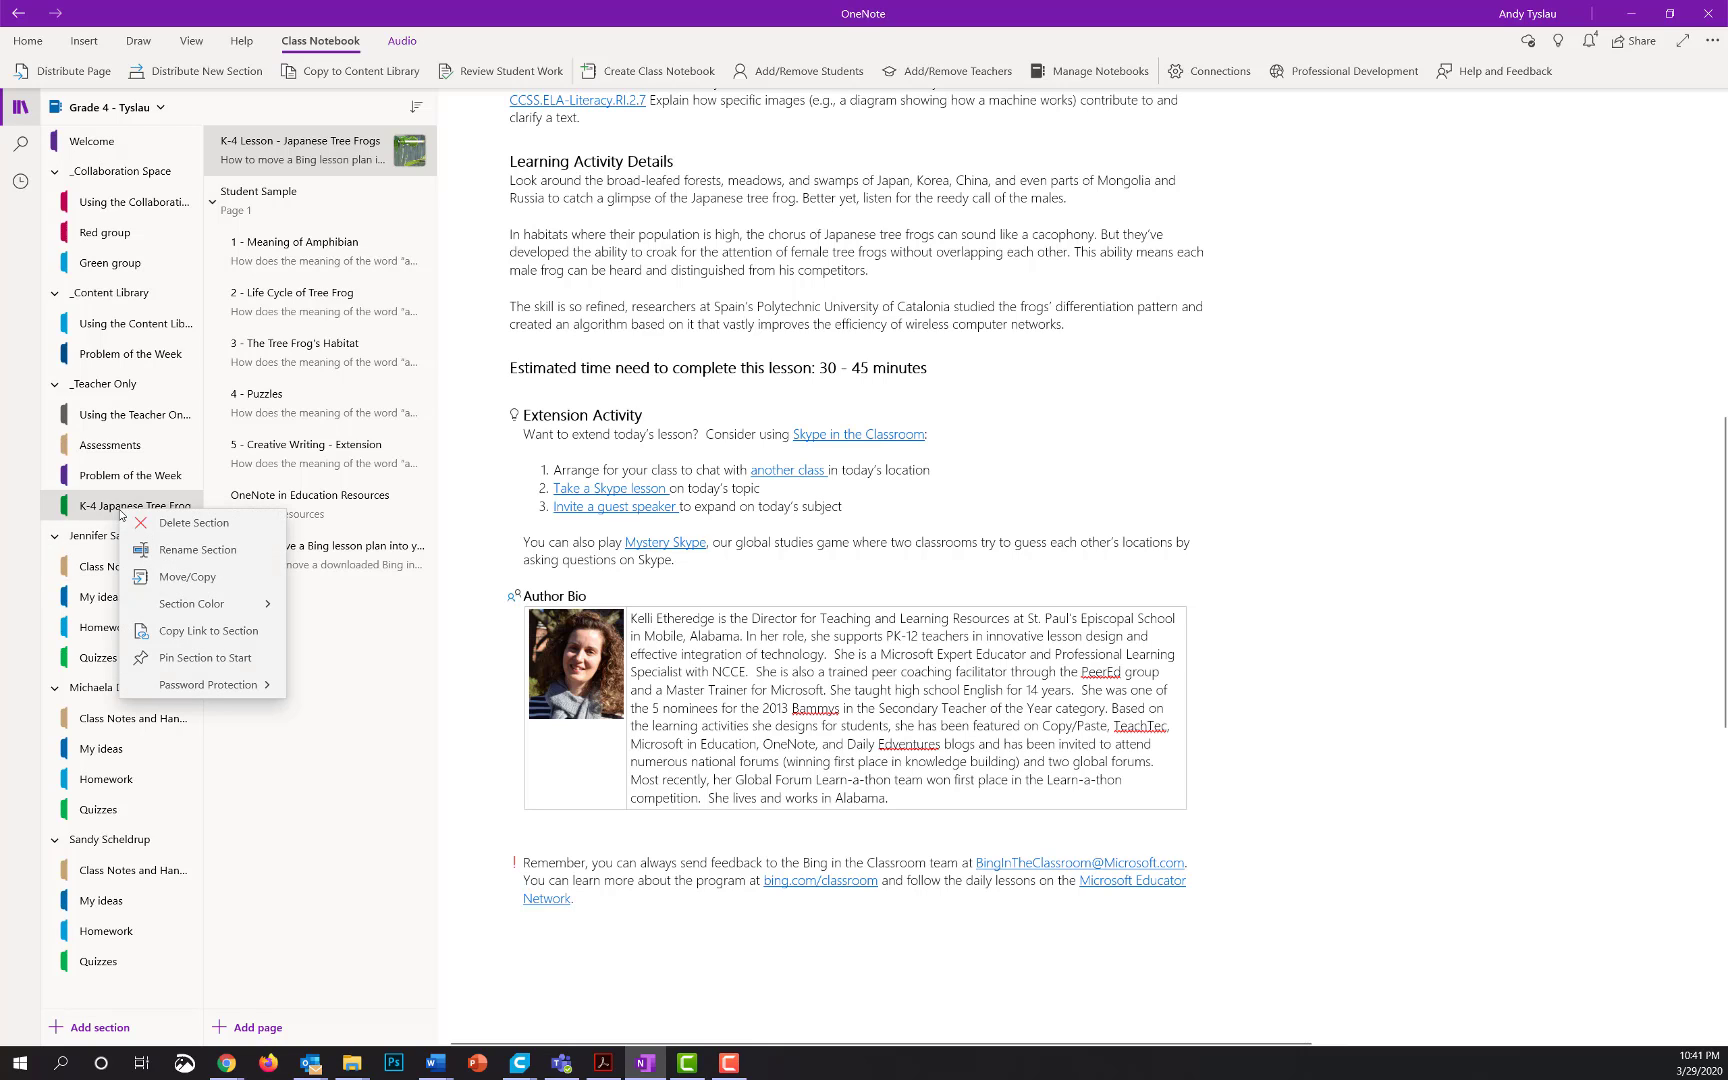
click(189, 586)
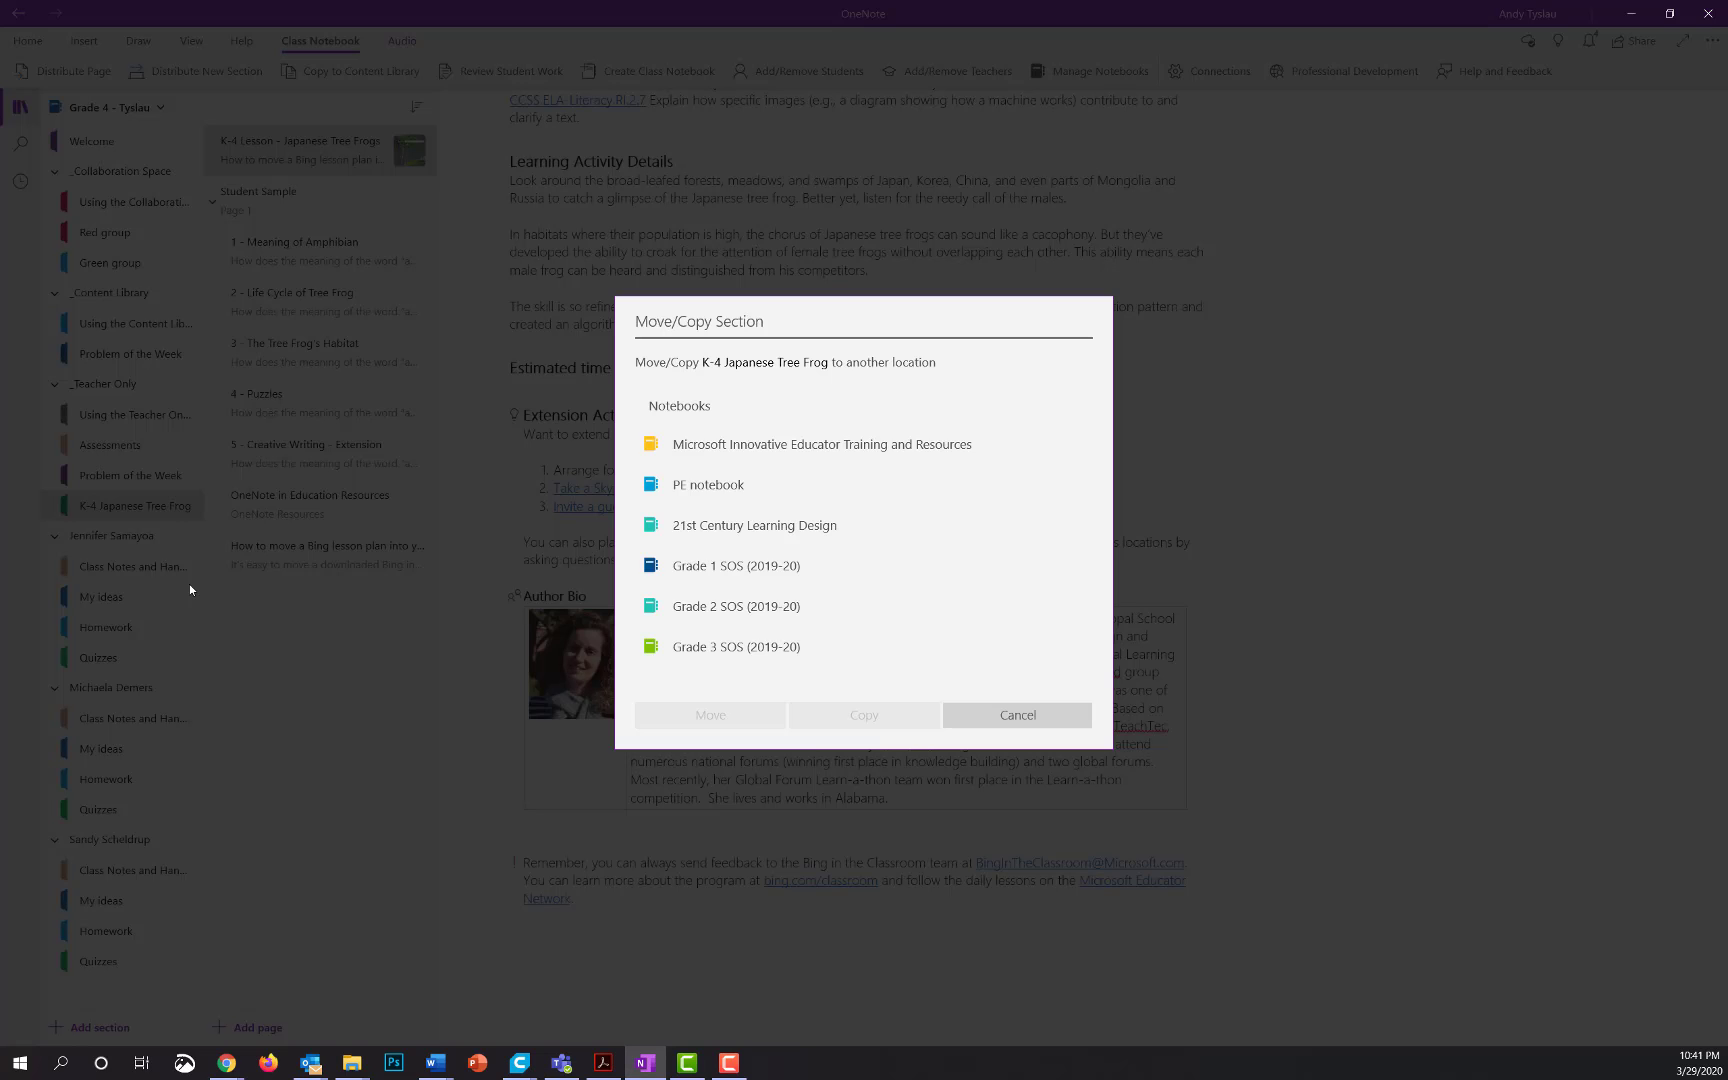
scroll(831, 510, down, 2)
scroll(832, 537, down, 10)
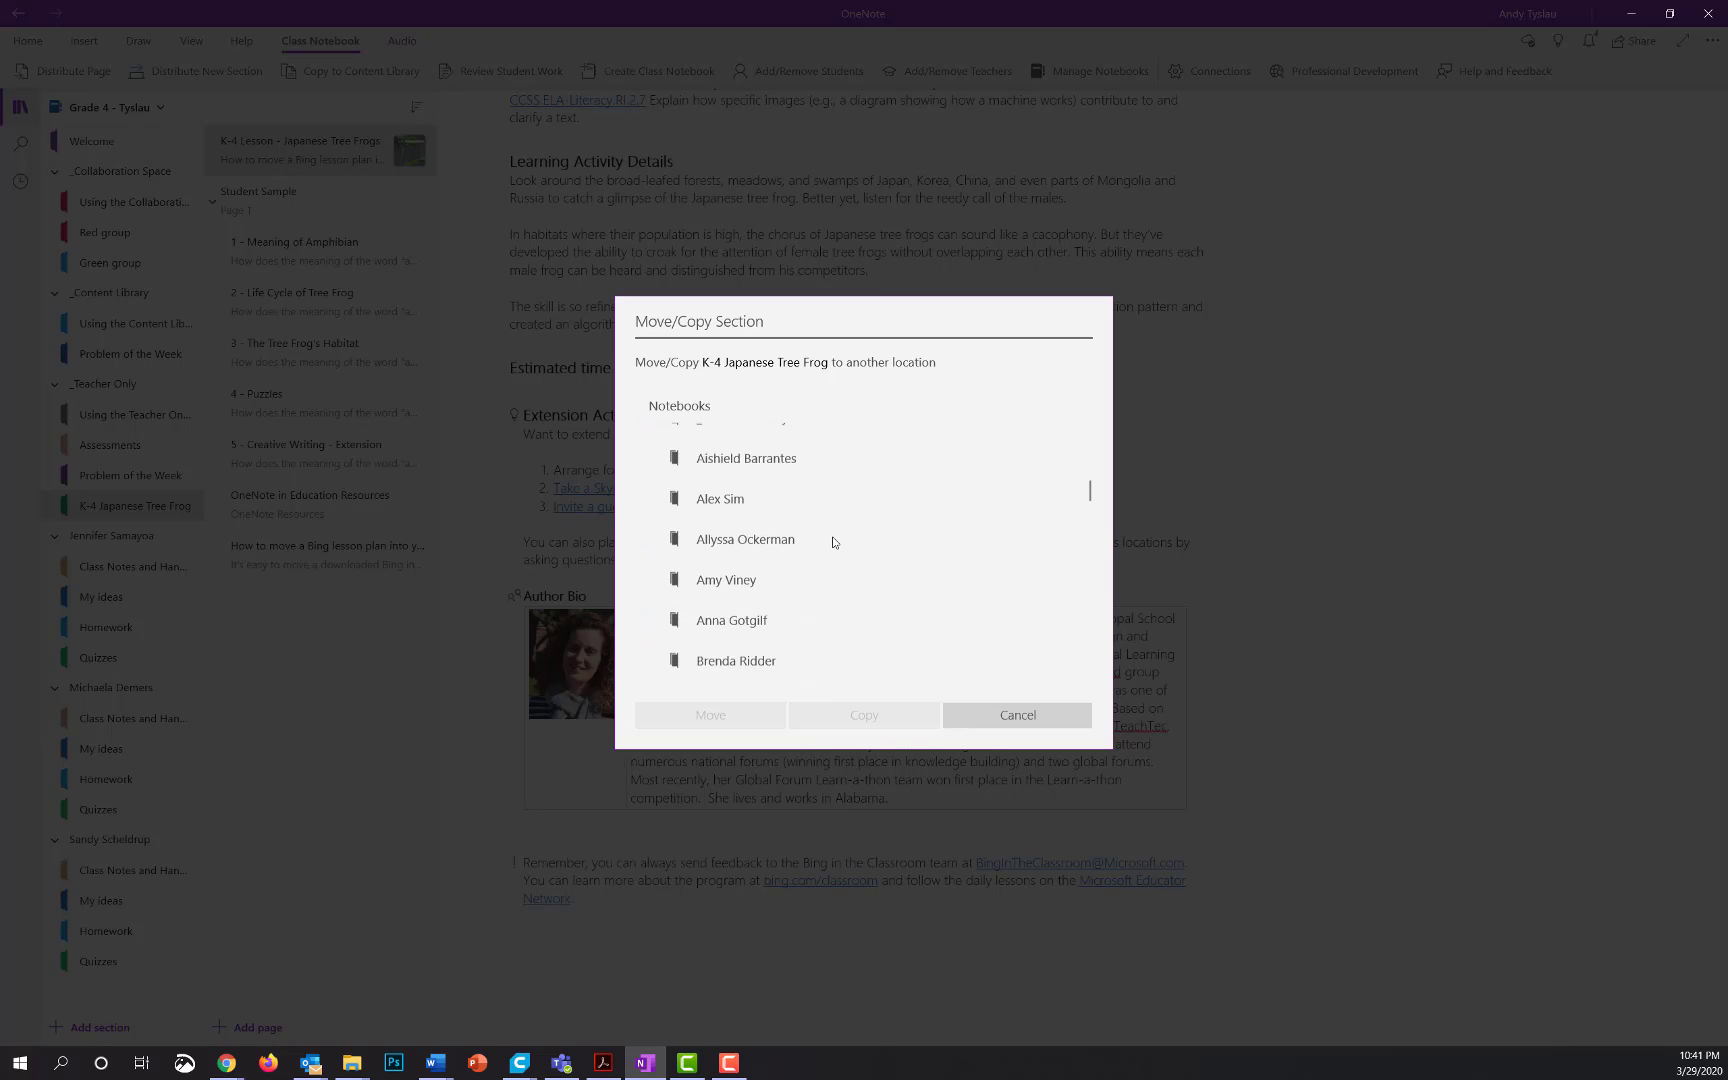
scroll(855, 578, down, 10)
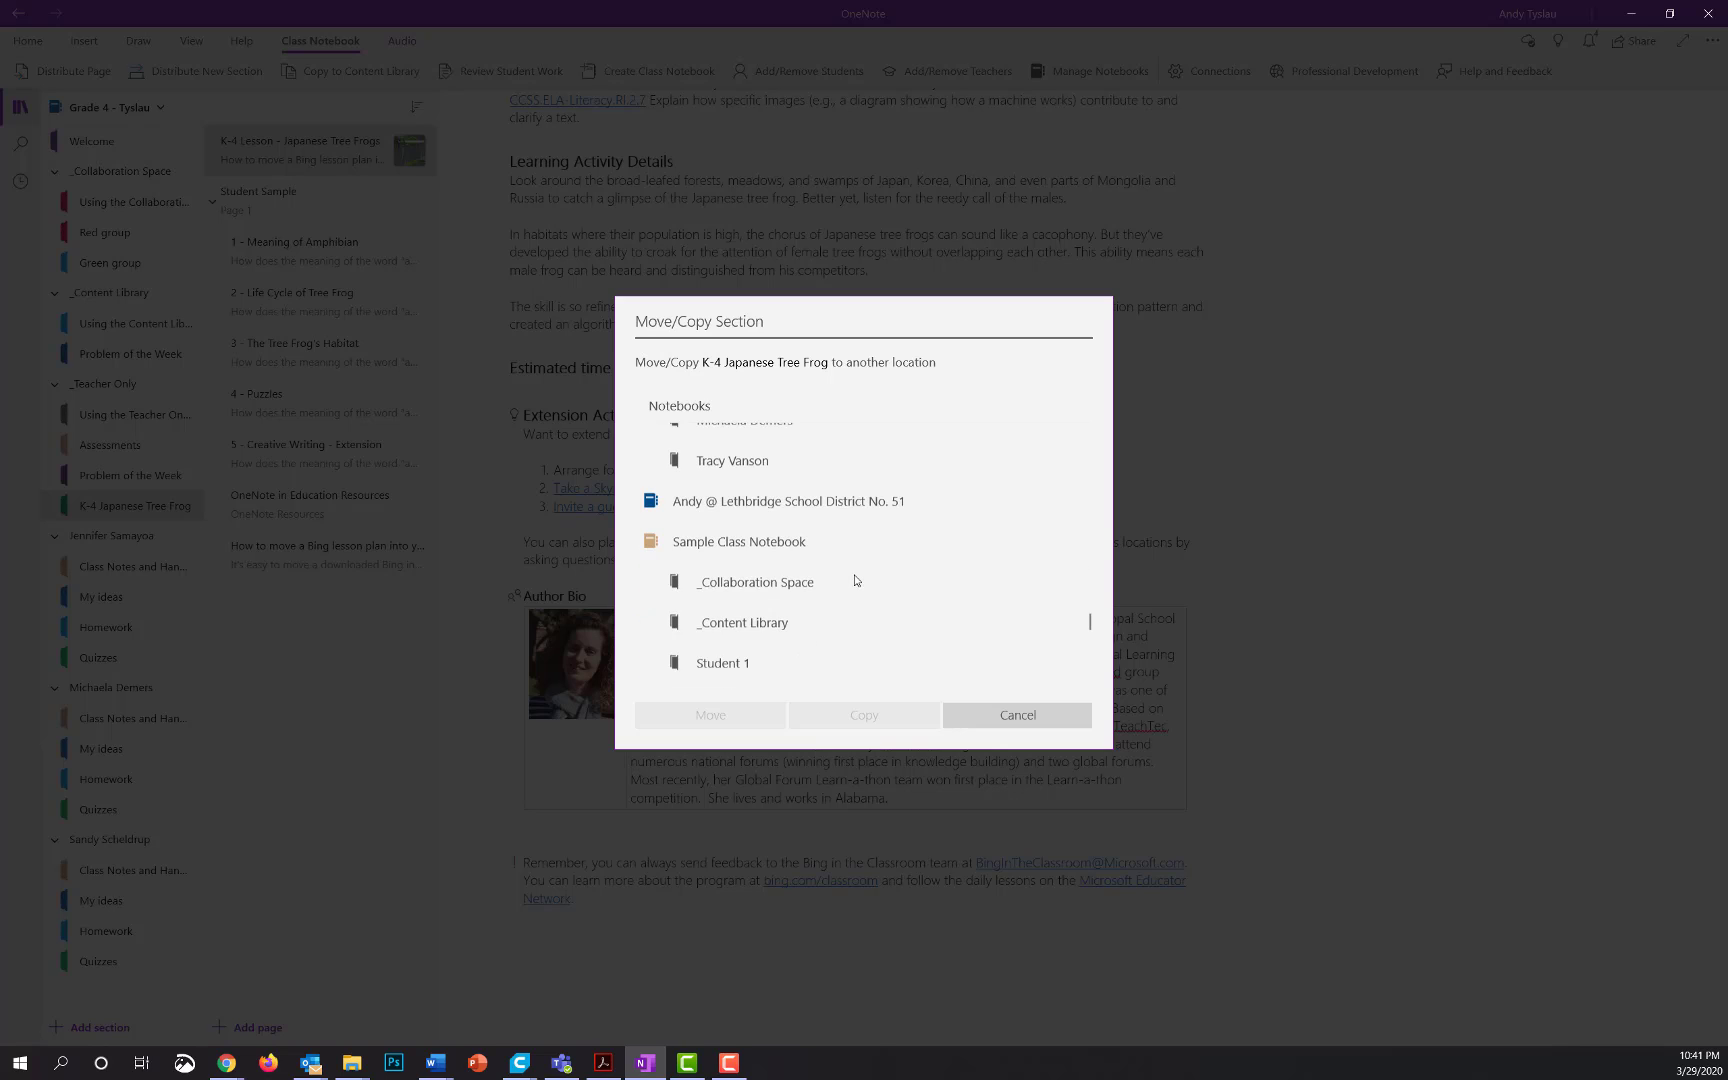
scroll(855, 566, up, 2)
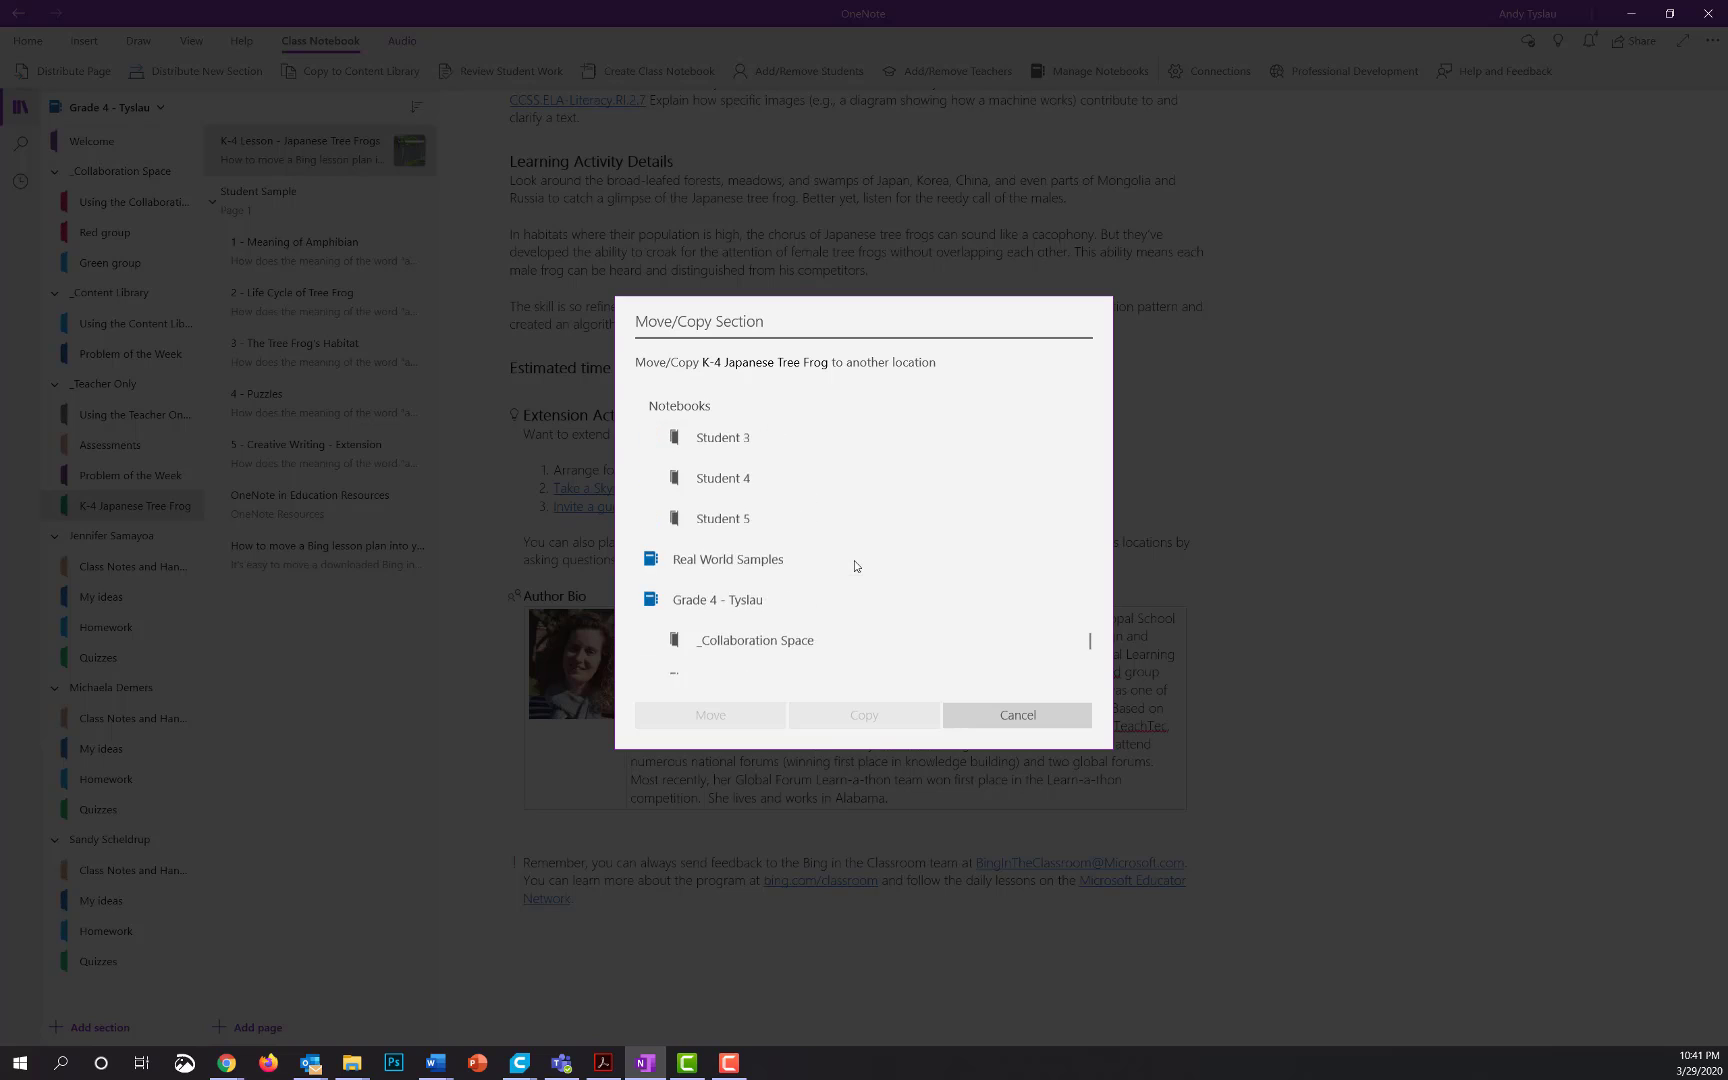
scroll(855, 566, down, 2)
scroll(854, 566, up, 2)
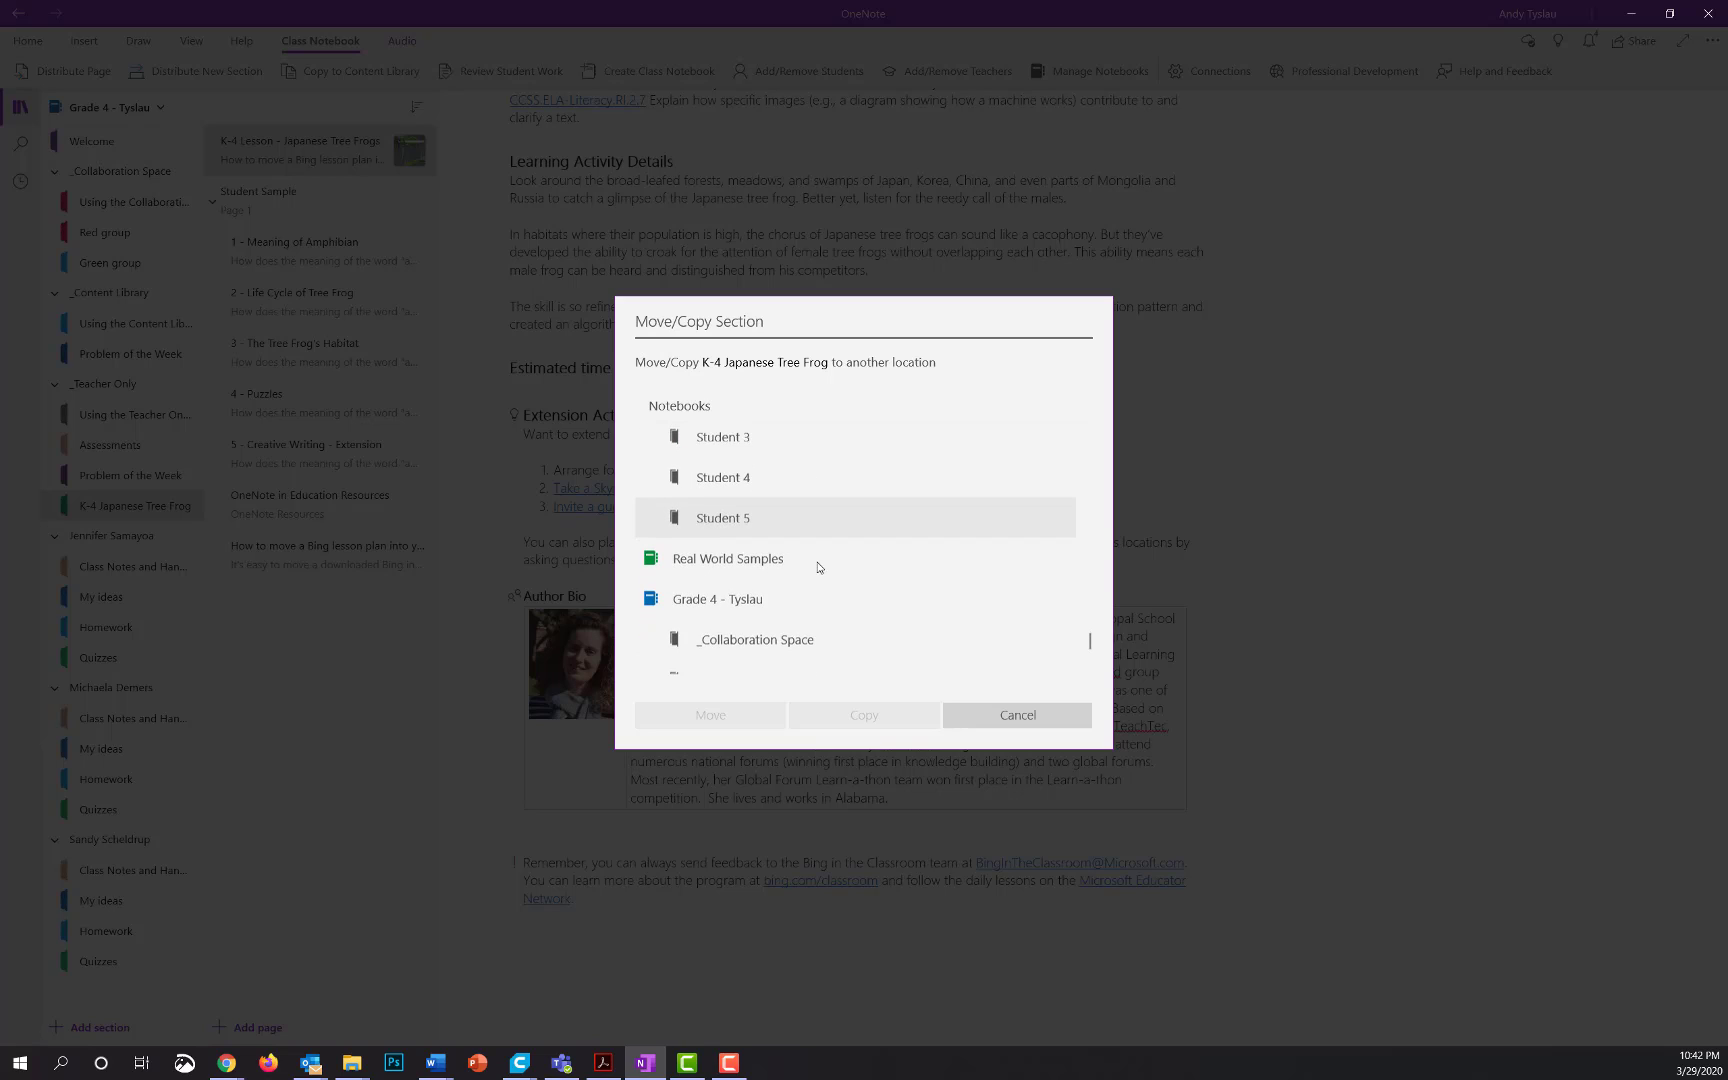
scroll(809, 572, down, 2)
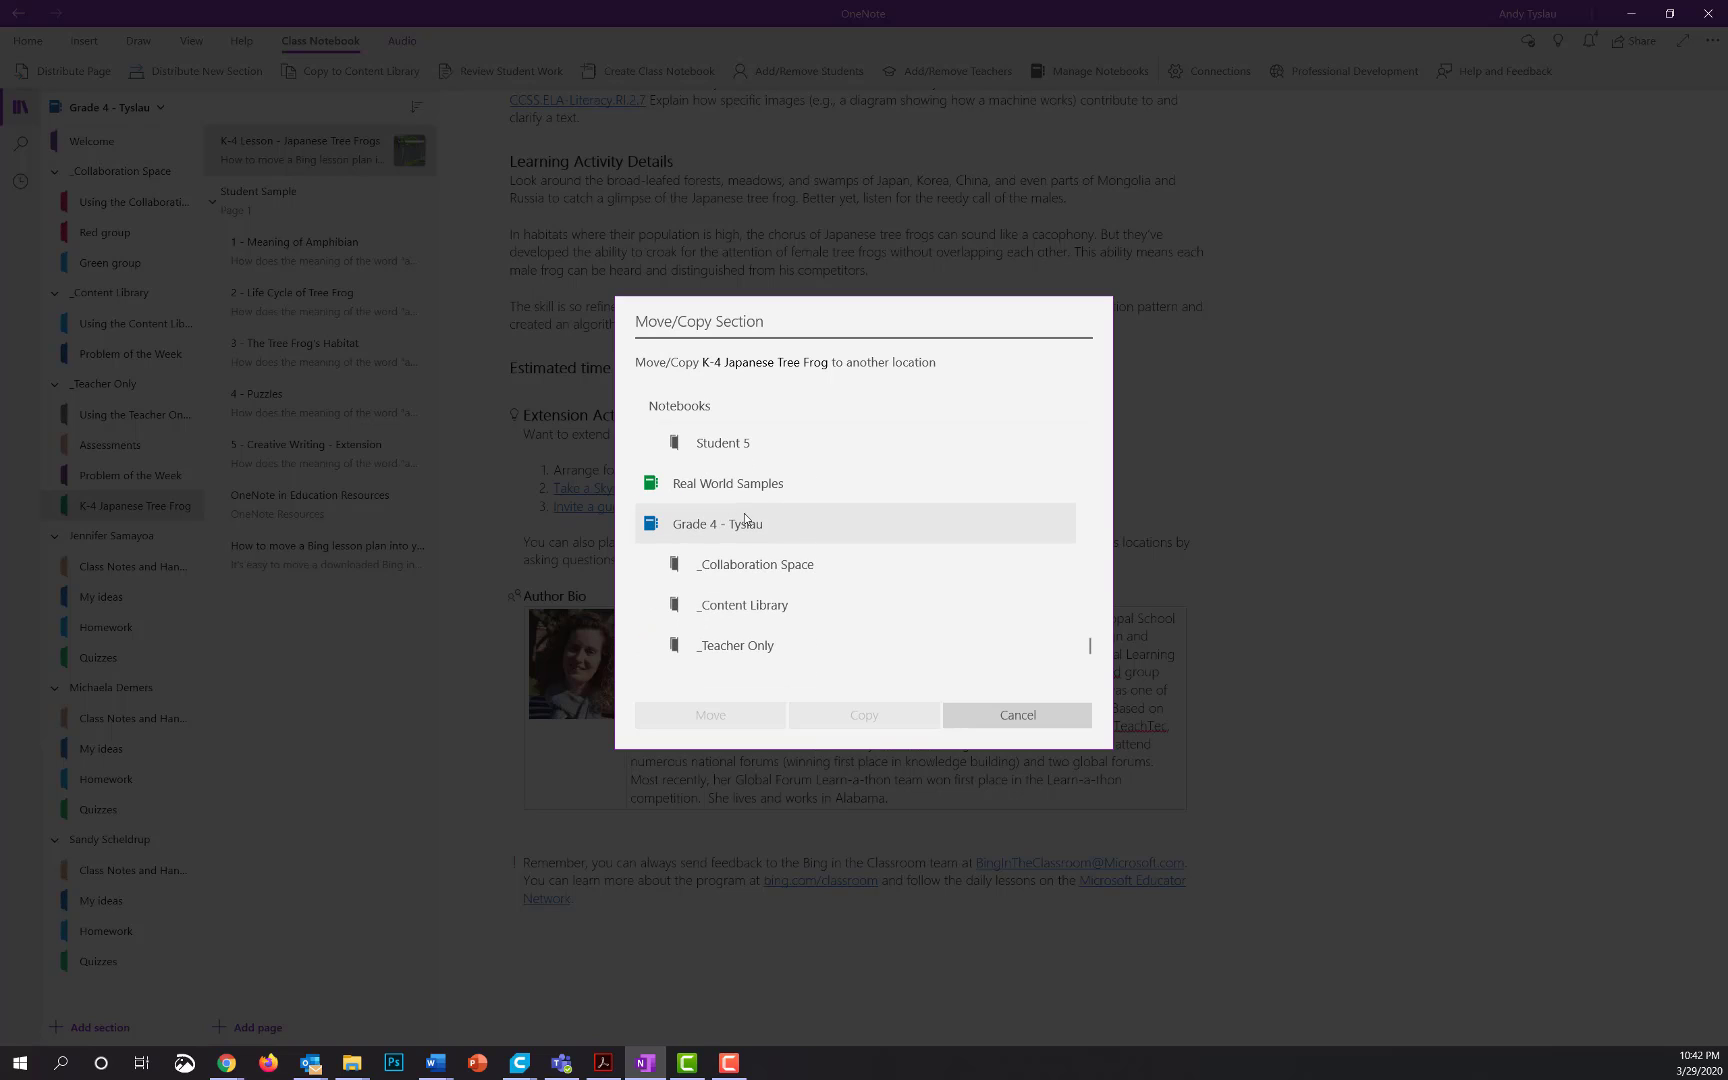
click(741, 616)
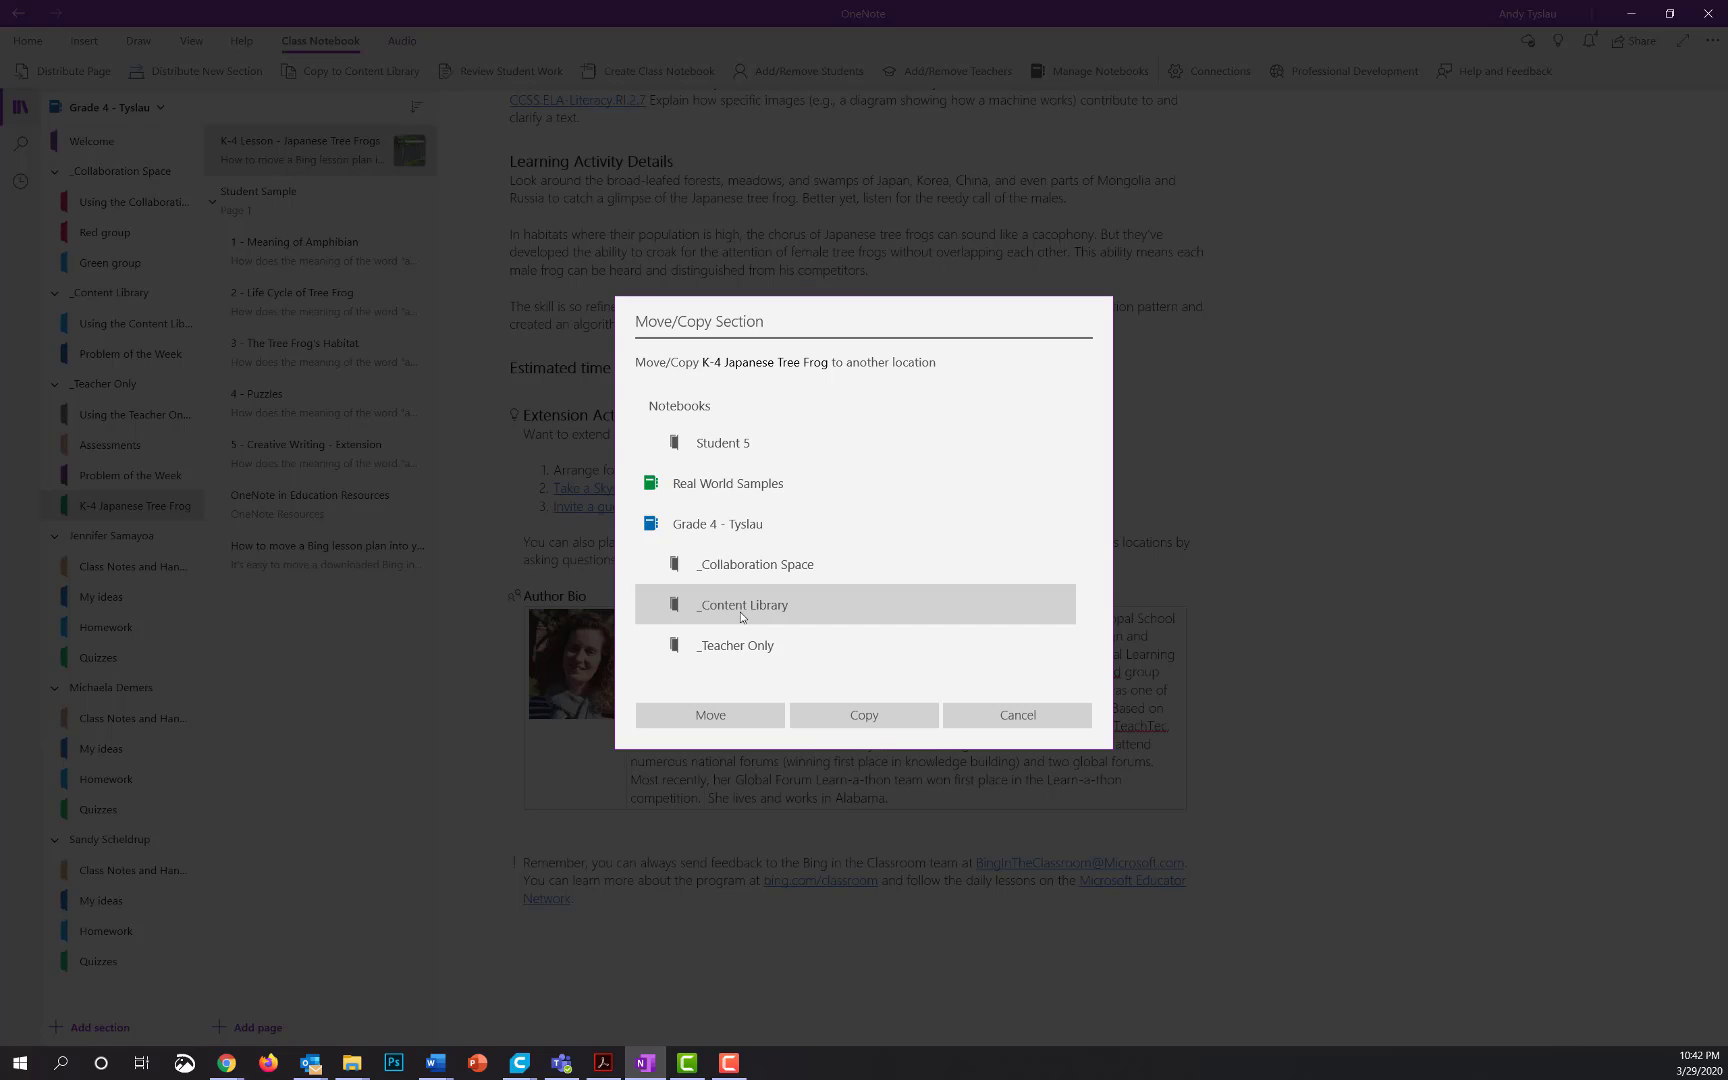
click(710, 715)
View the "1 - Meaning of Amphibian" page of the K-4 Japanese Tree Frog section in the Content Library.
click(130, 505)
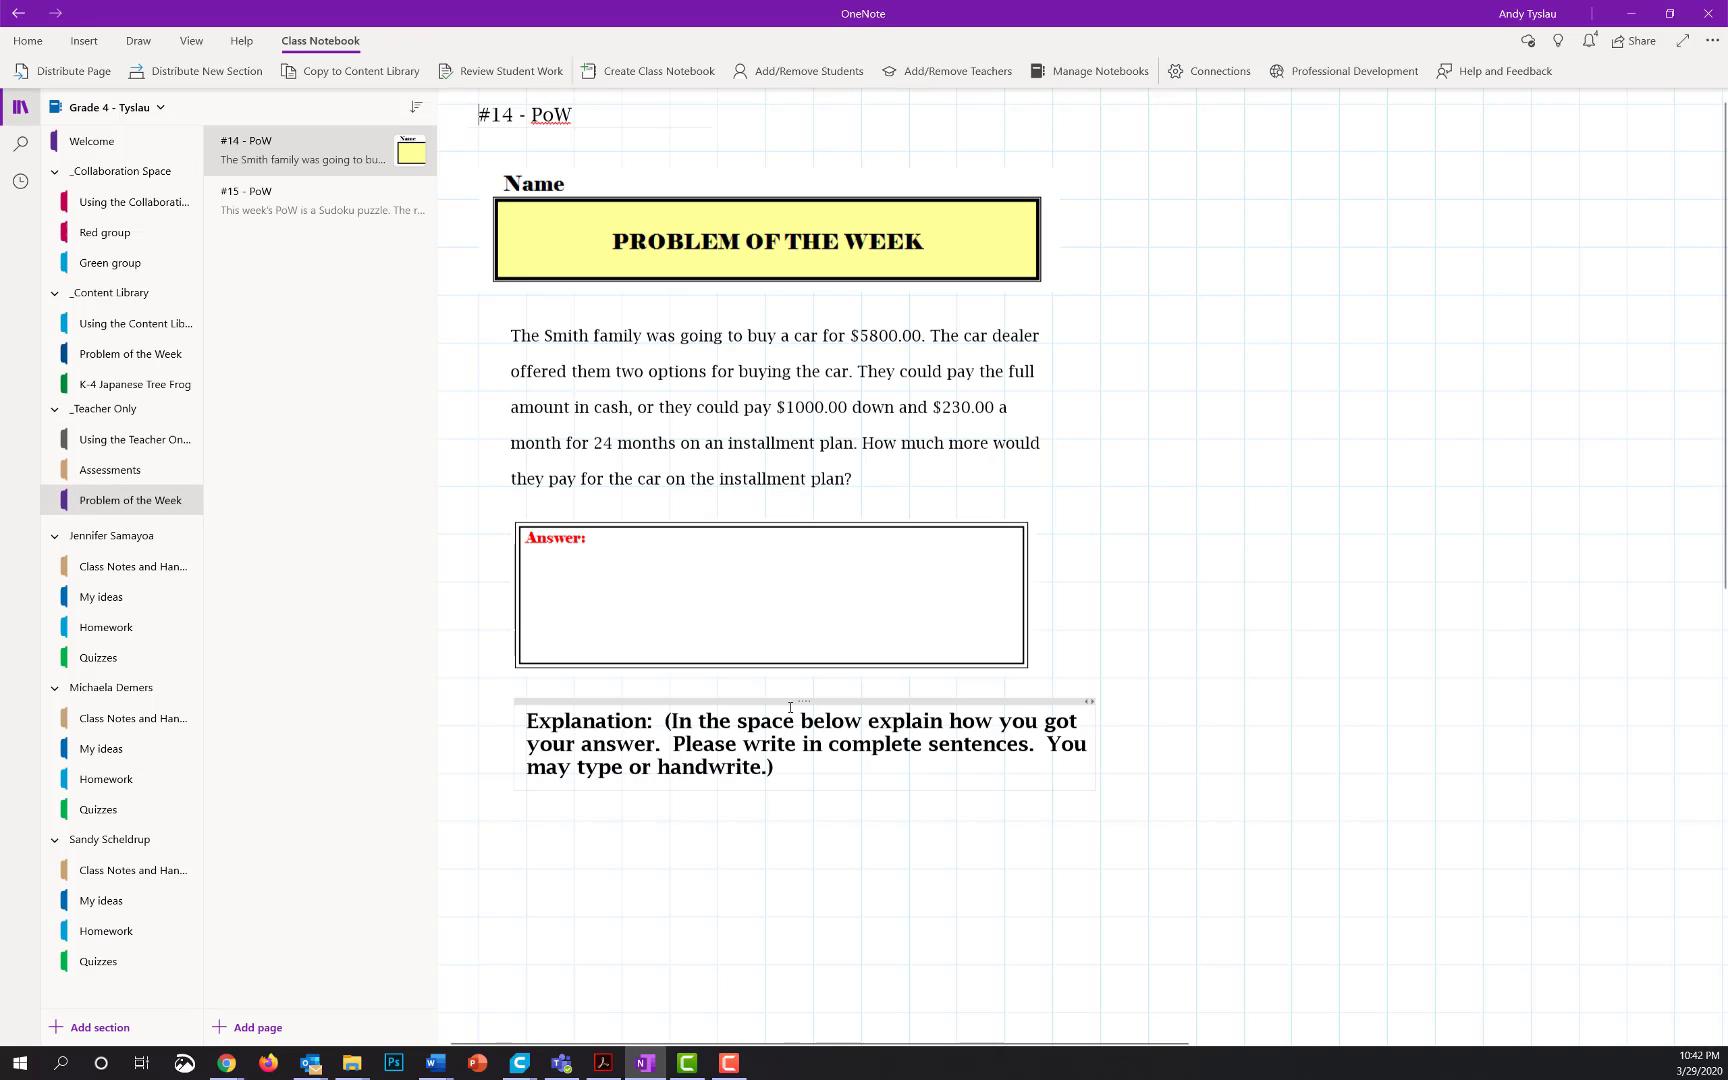
click(112, 384)
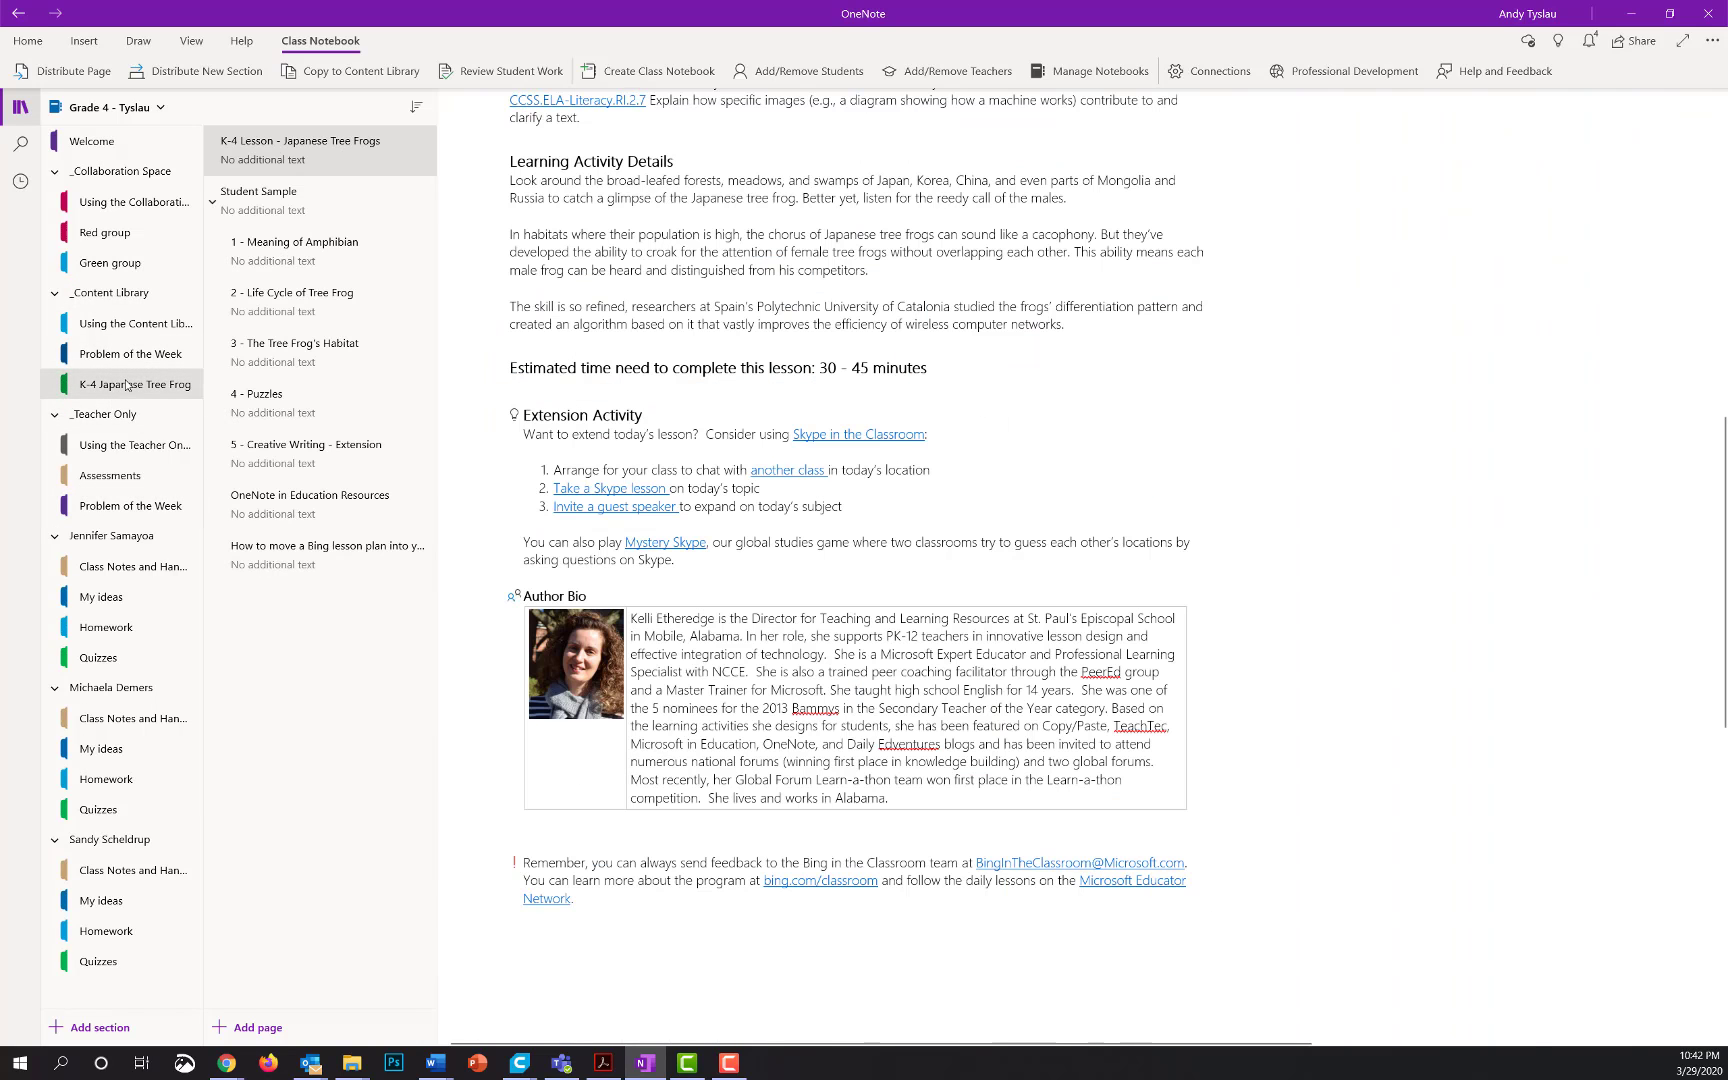
click(252, 260)
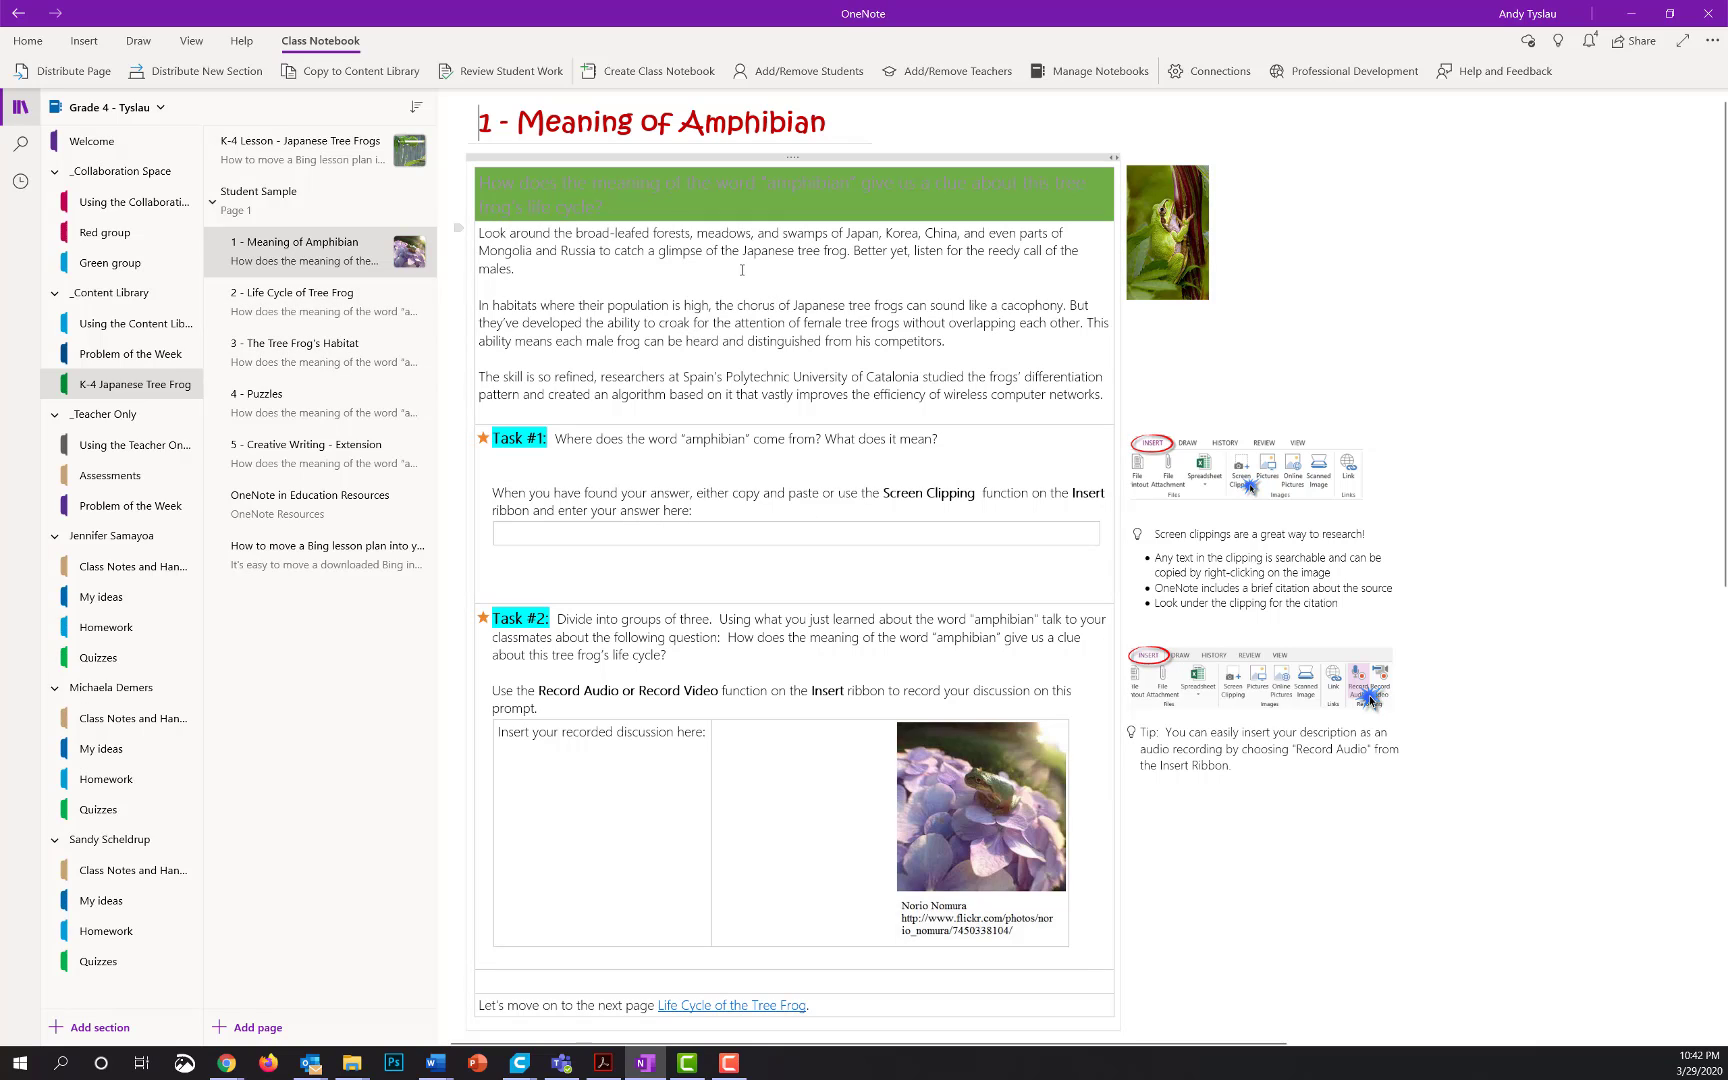
Distribute a new section named "Tree Frog learning sheets" to every student and check for it in the student section groups.
click(229, 80)
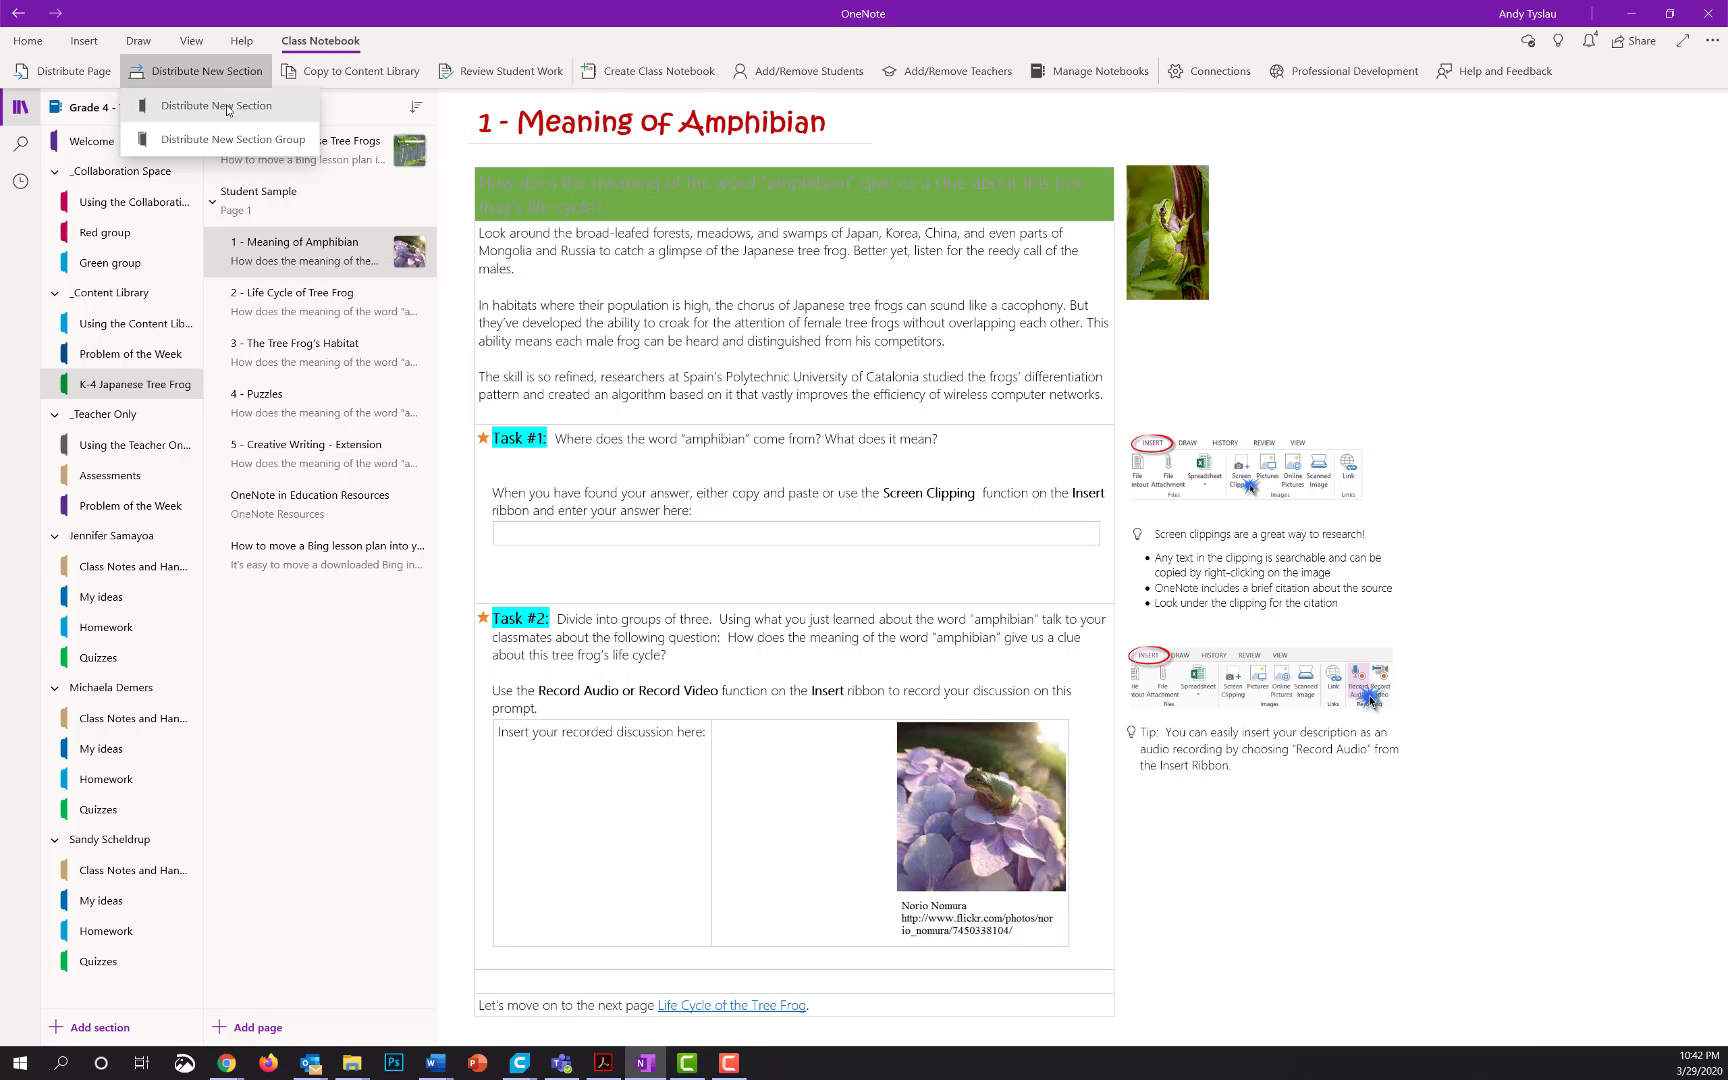
click(216, 106)
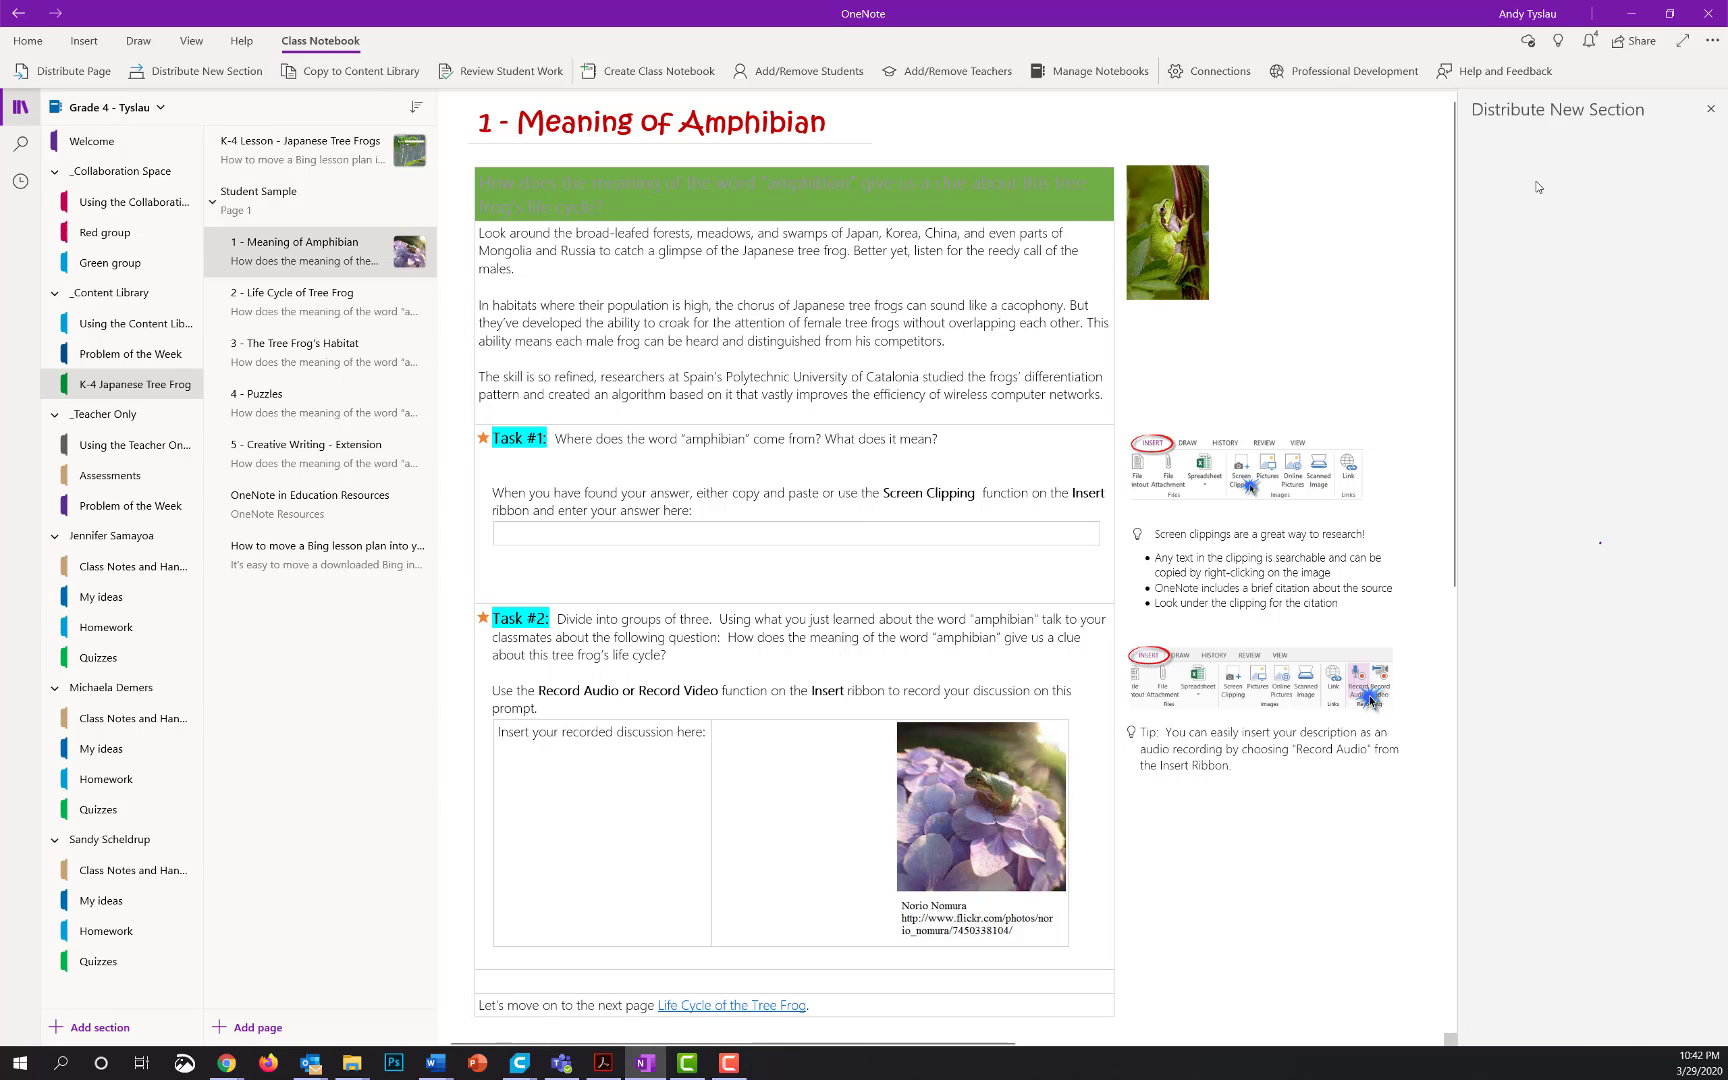
click(1541, 218)
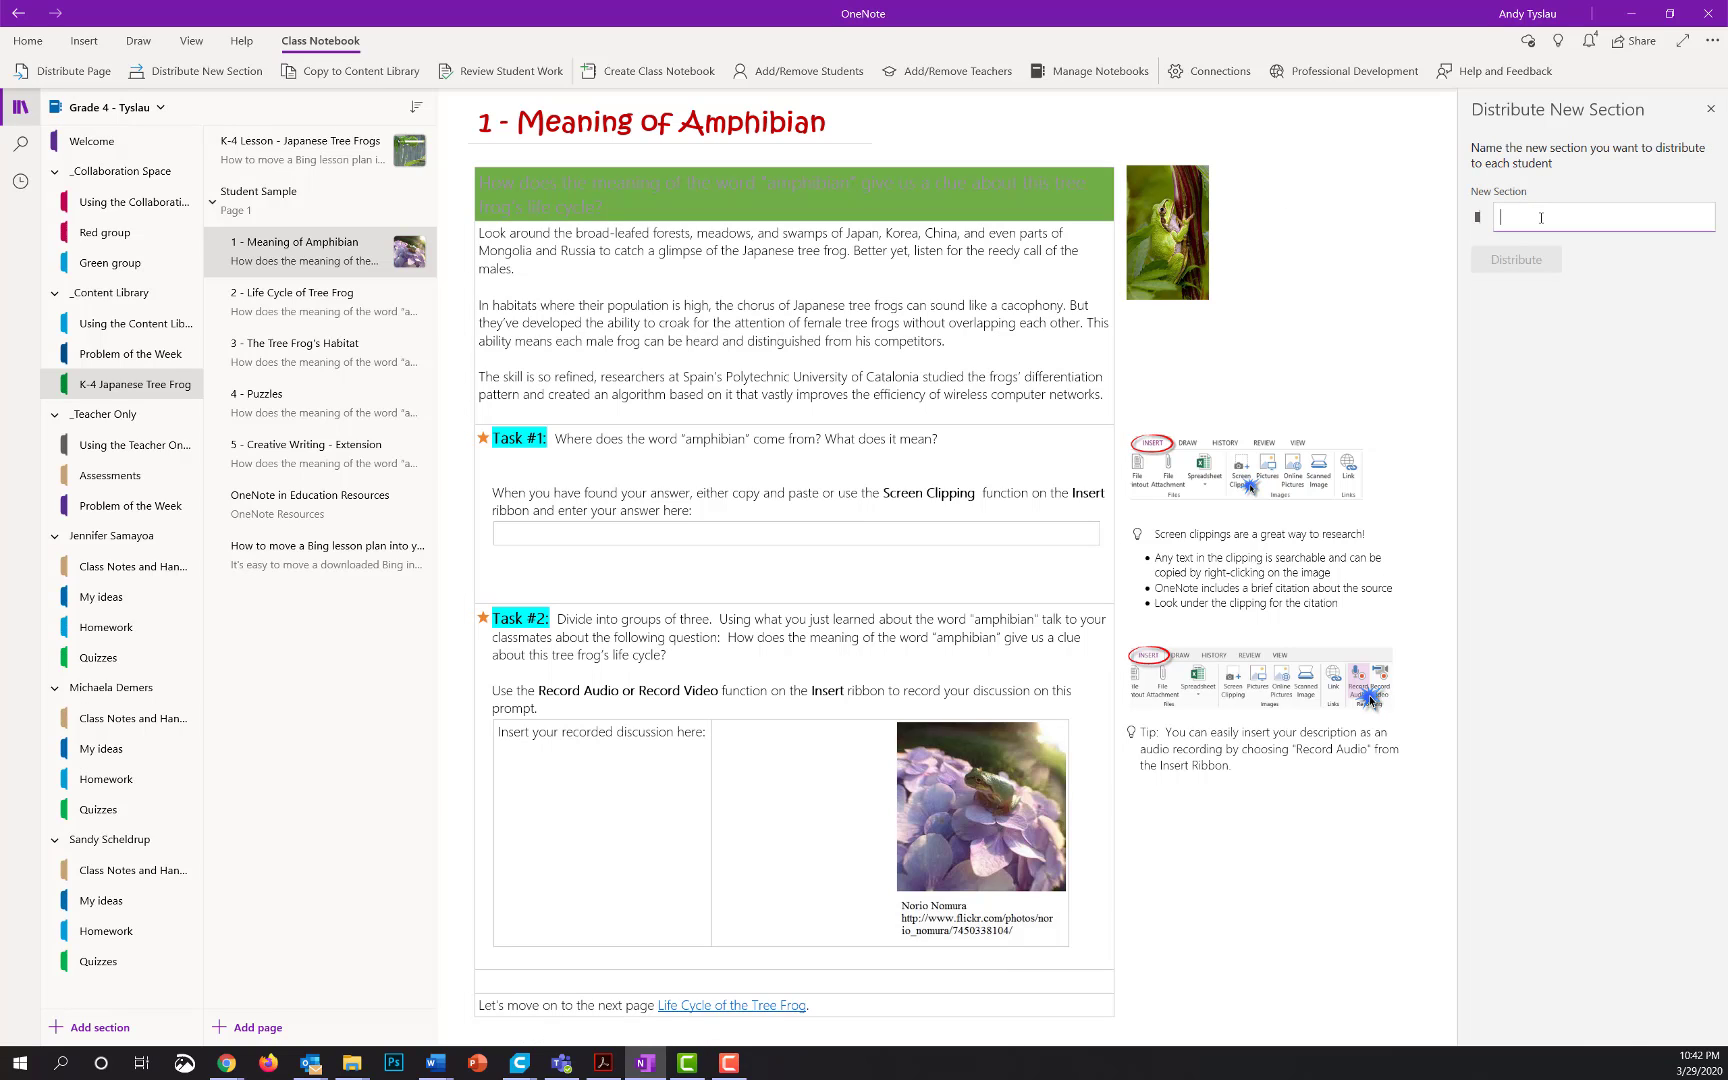
text(Tree)
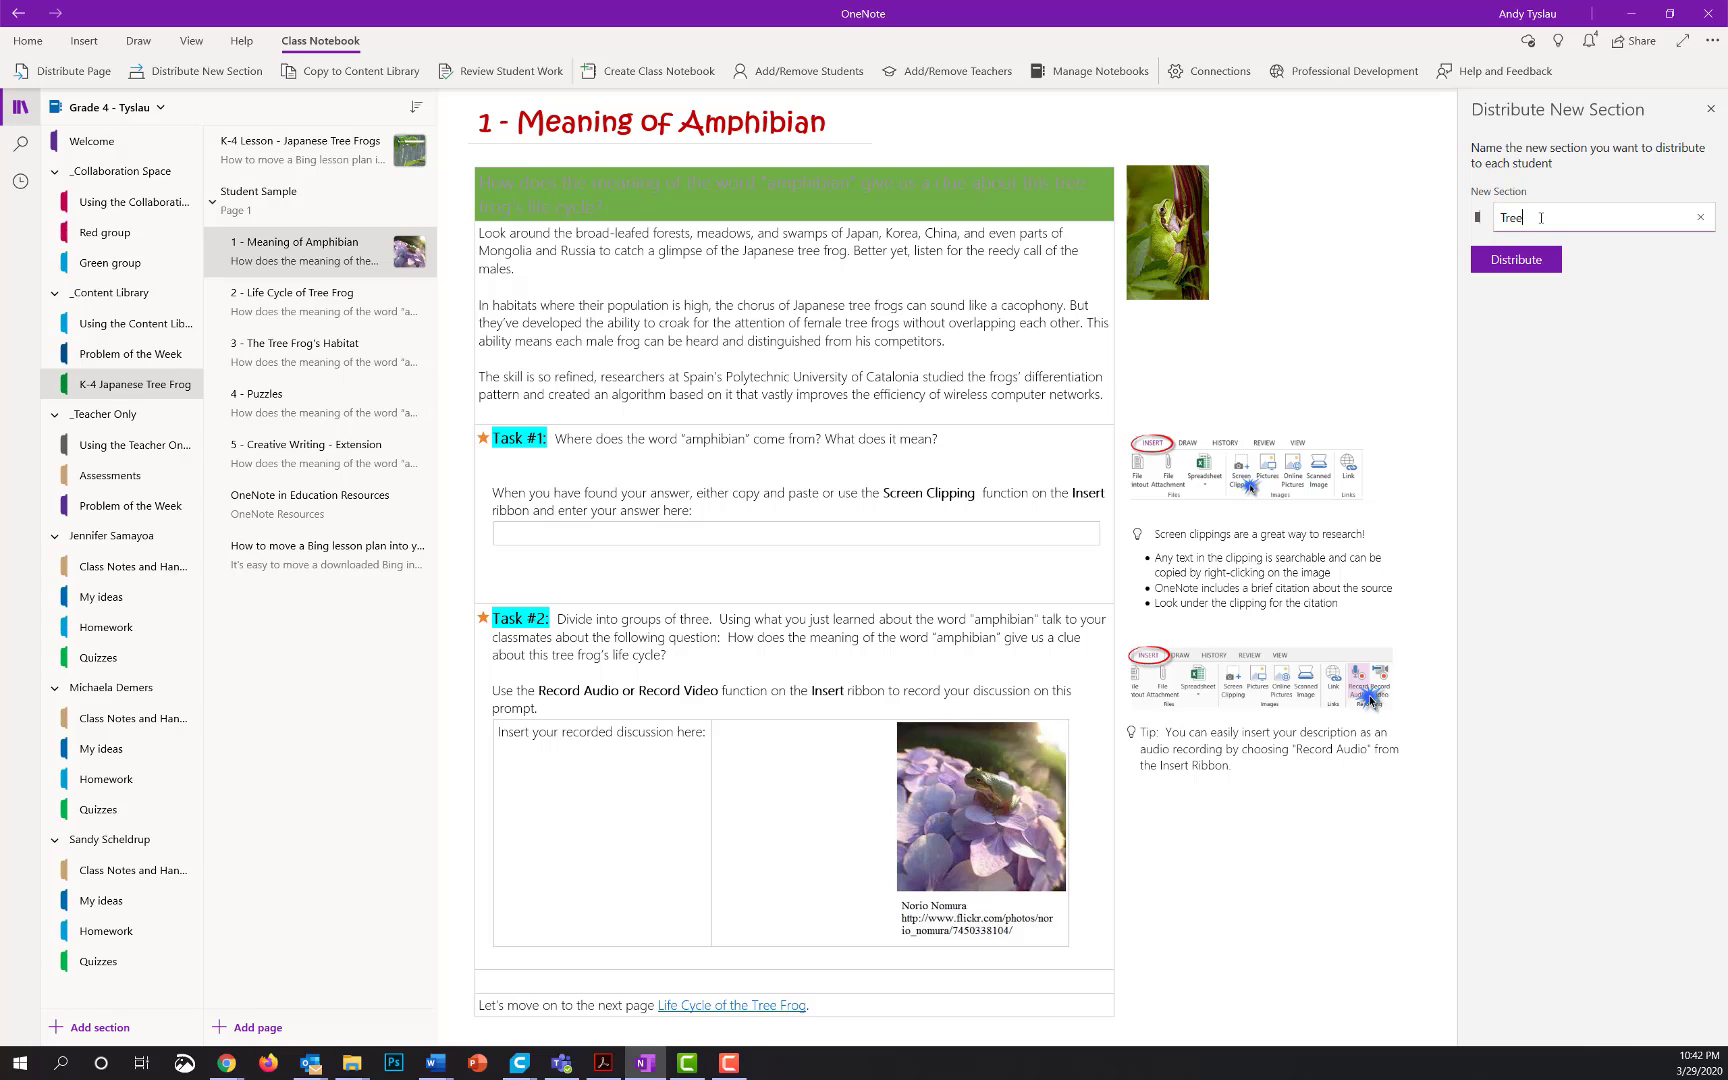
text( Frog work)
text(learning sheets)
click(1537, 264)
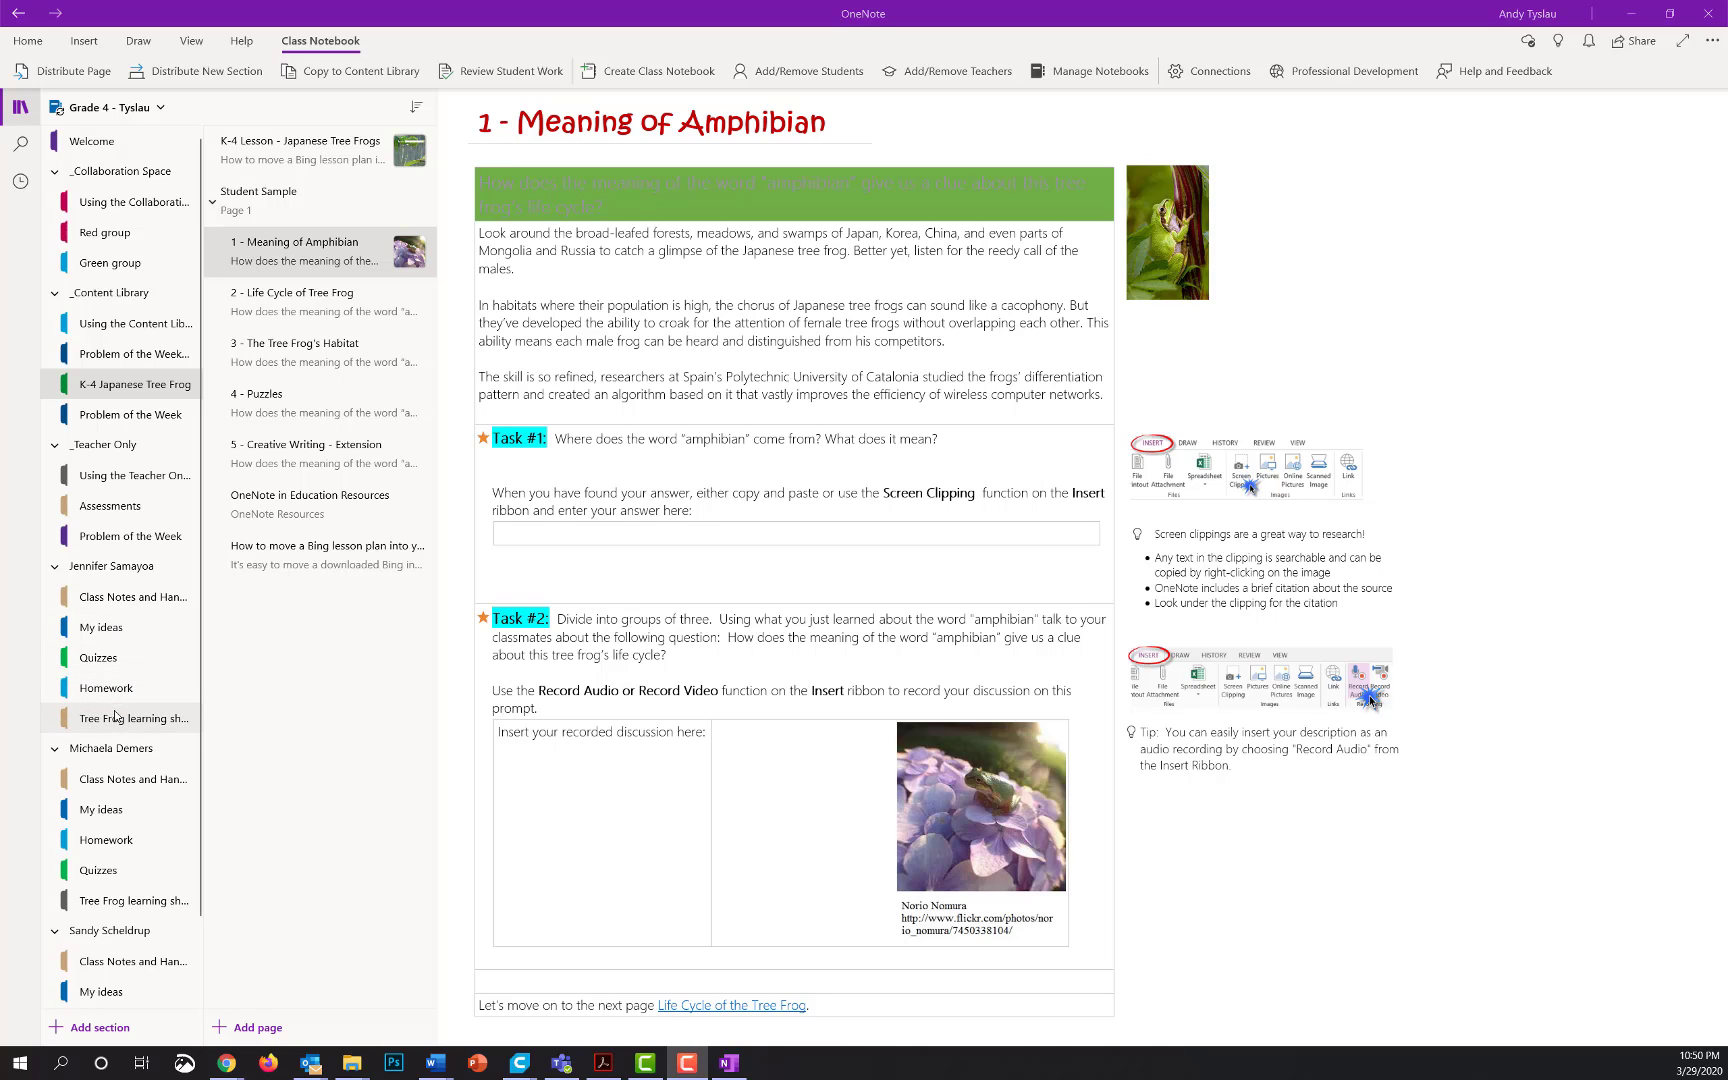
scroll(114, 714, down, 2)
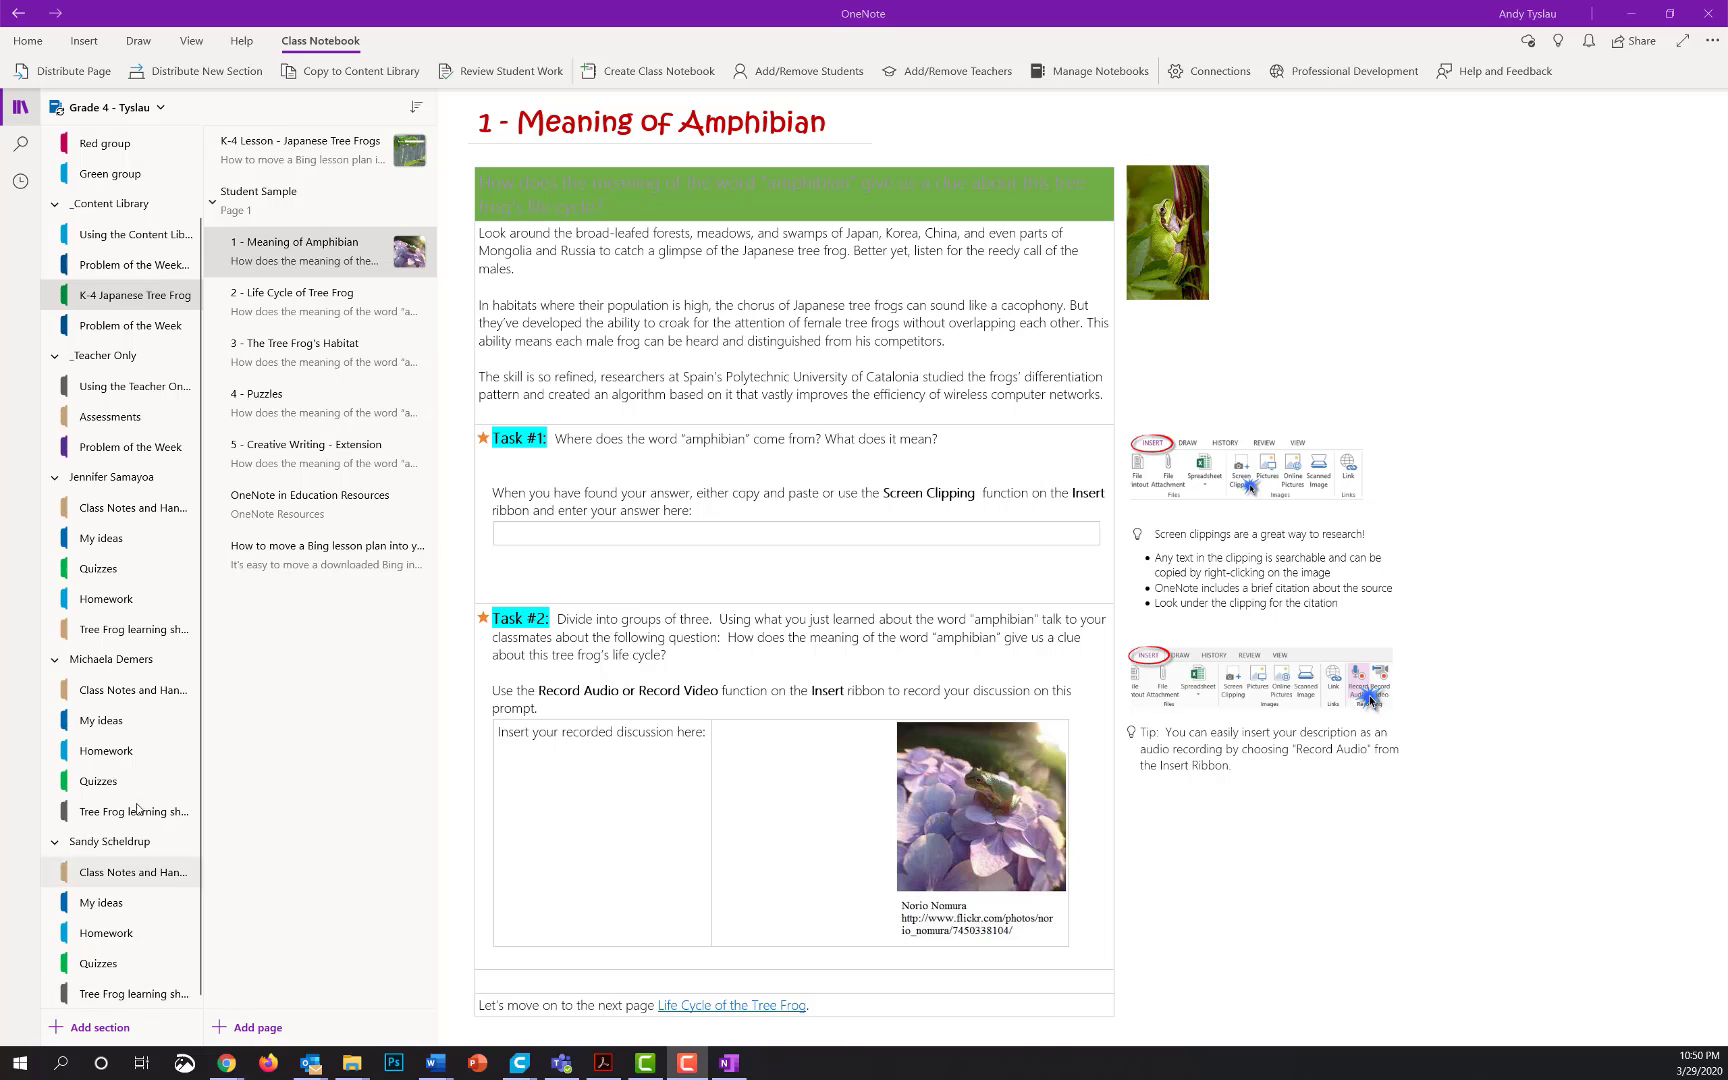
scroll(114, 297, up, 2)
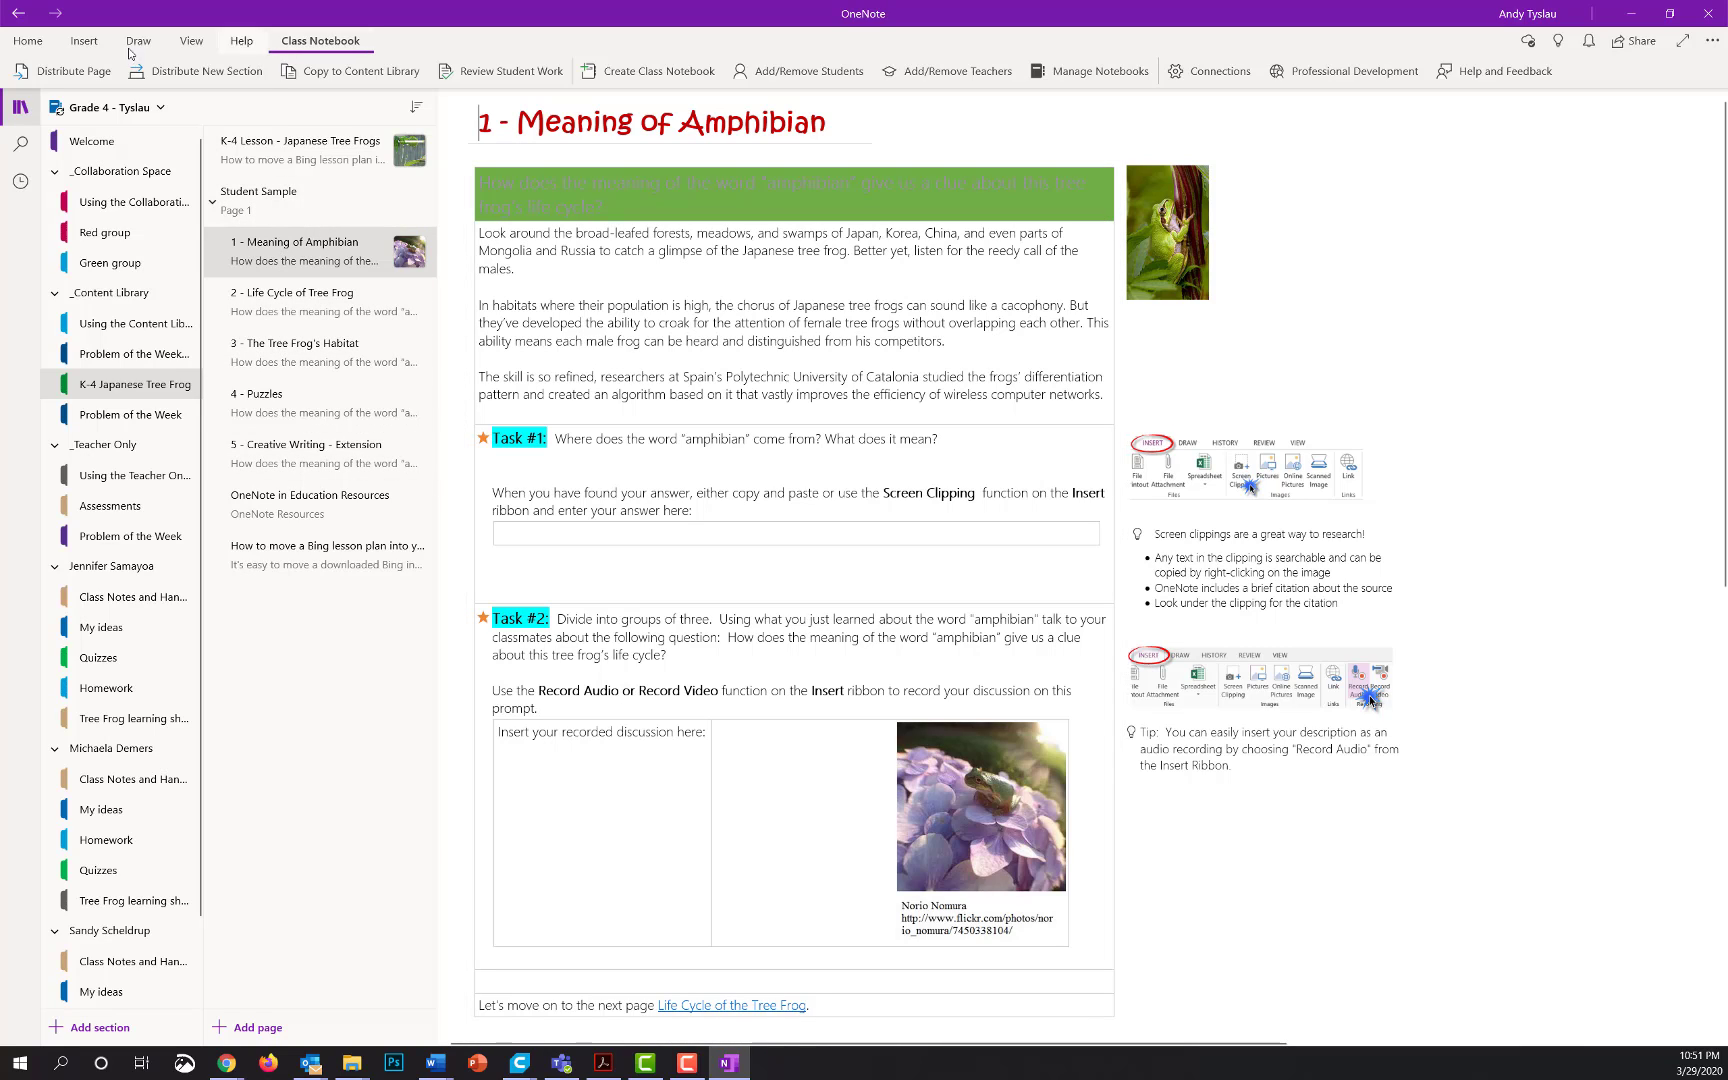
Distribute the "1 - Meaning of Amphibian" page to all students' Tree Frog learning sheets section.
click(91, 75)
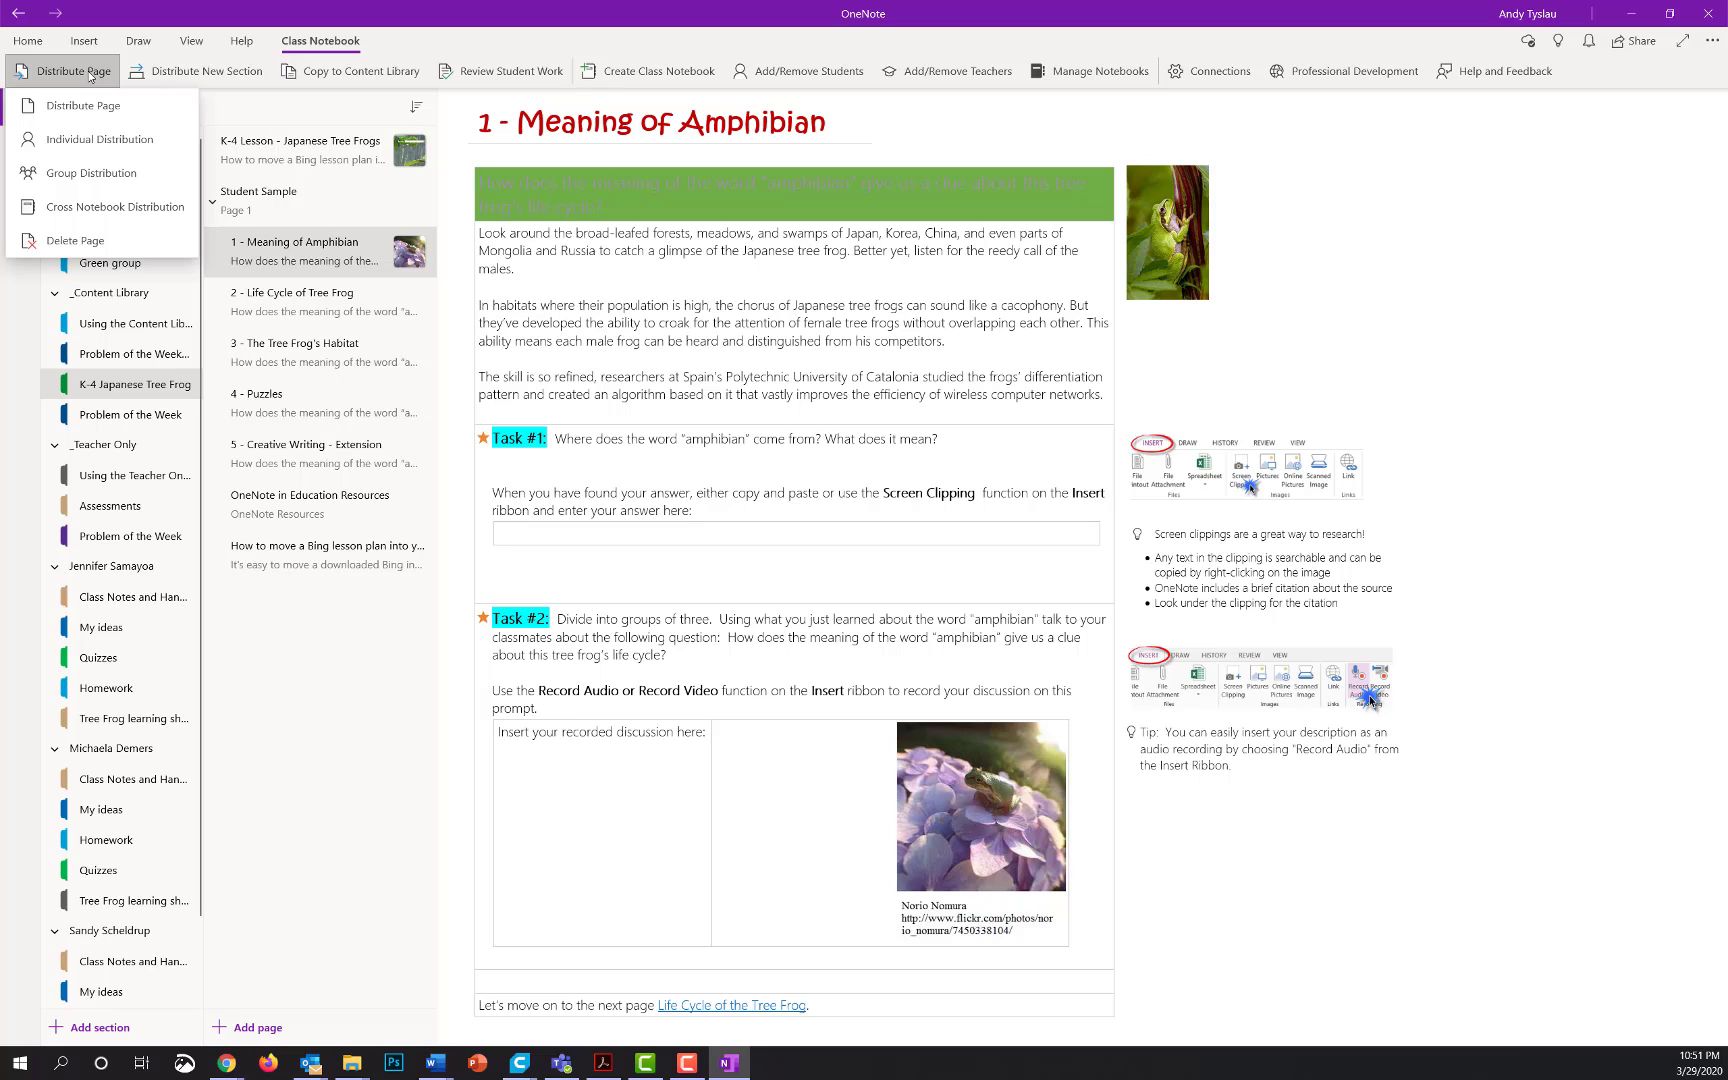
click(82, 105)
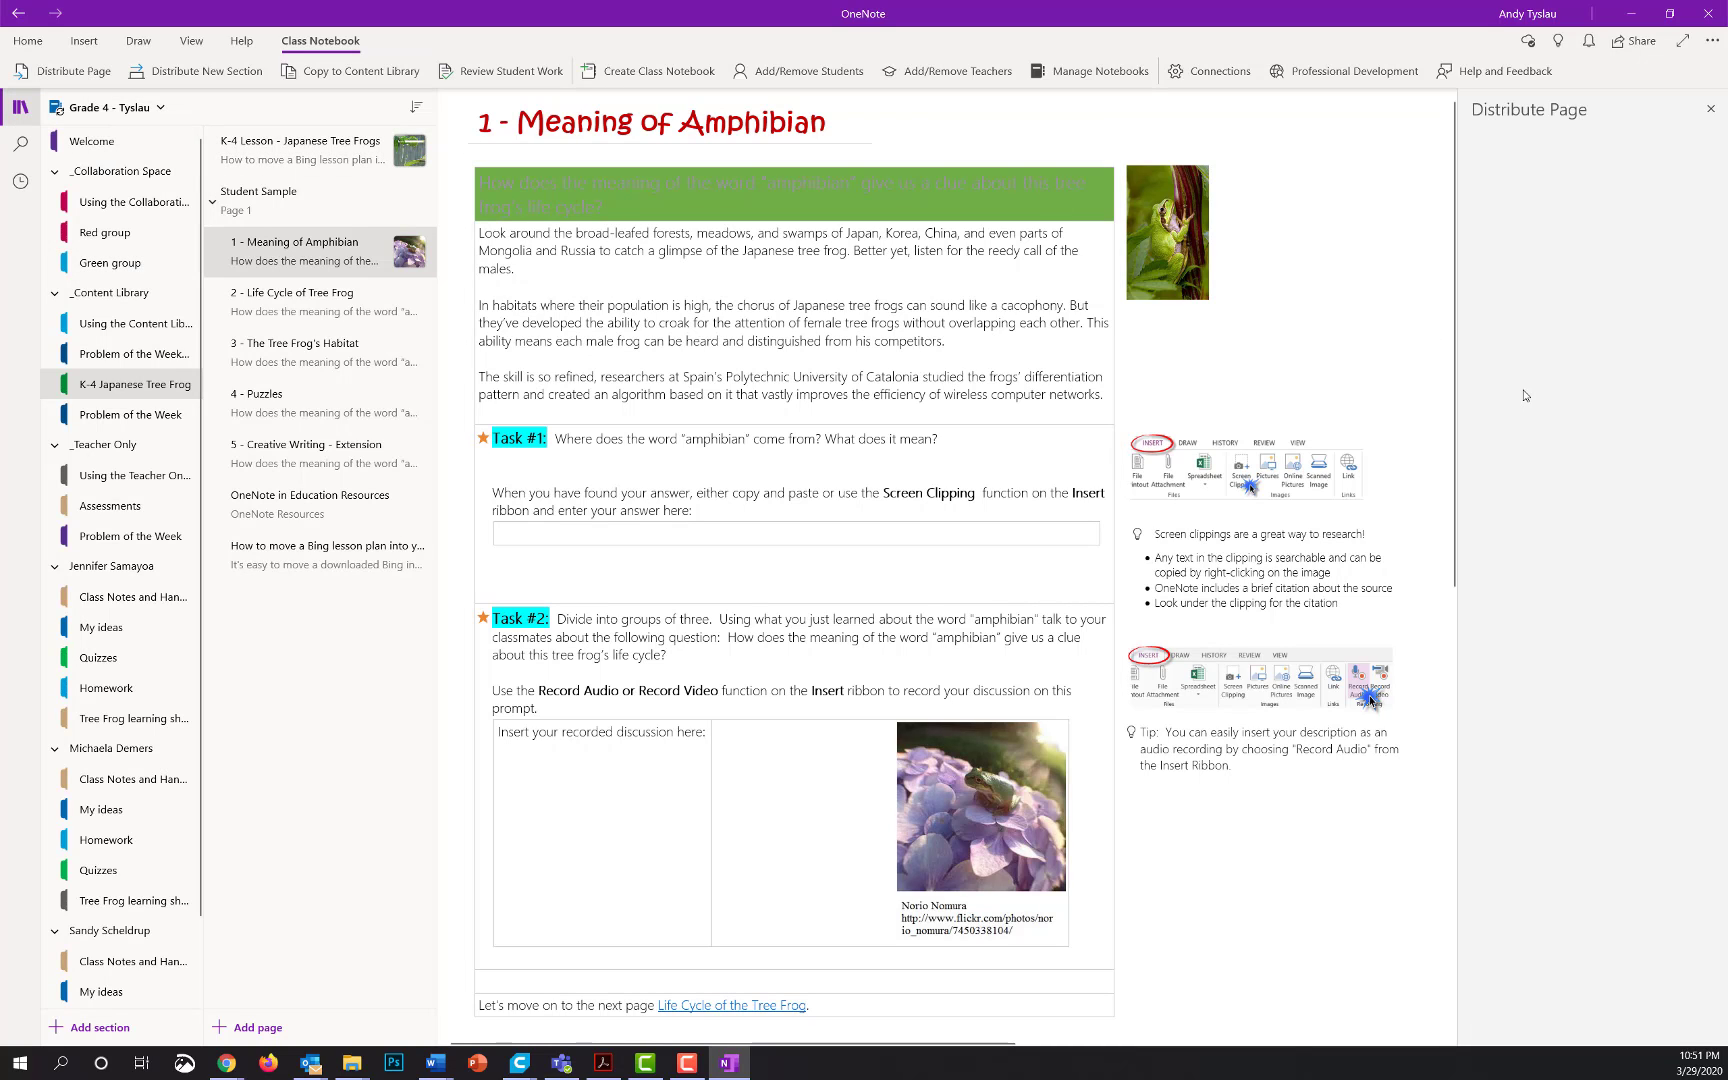
click(1521, 407)
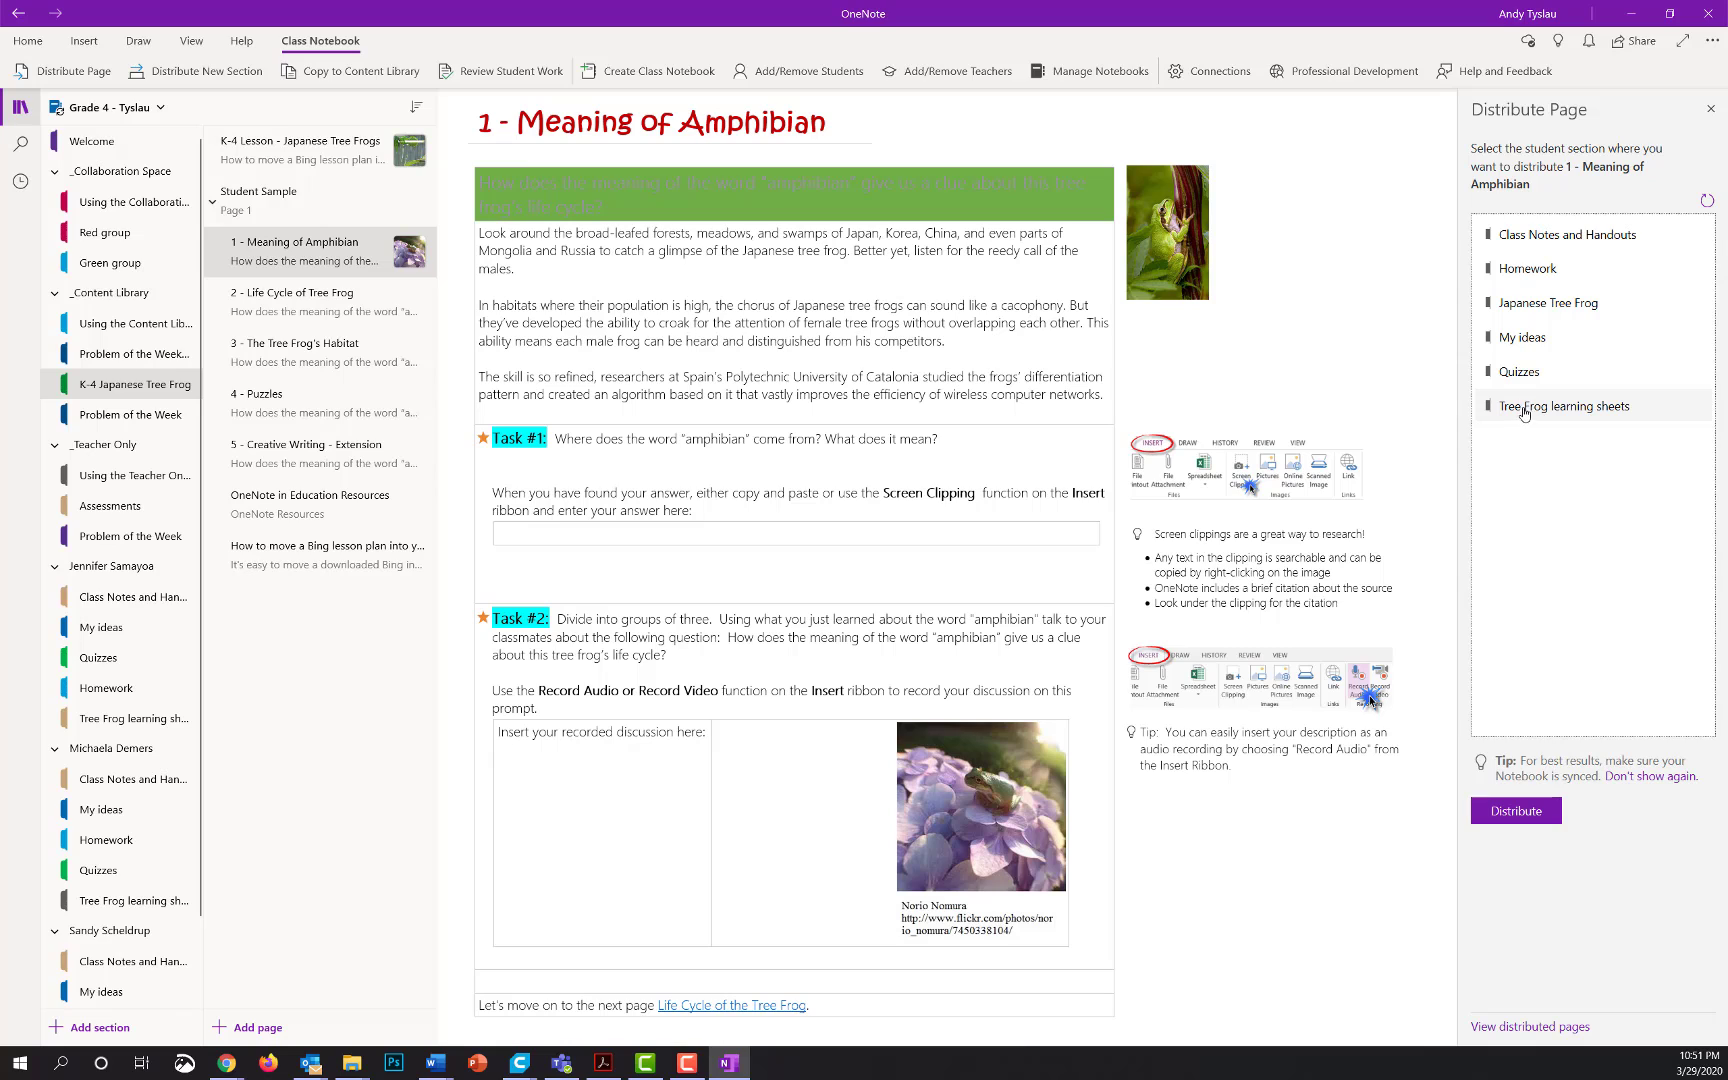
click(1518, 811)
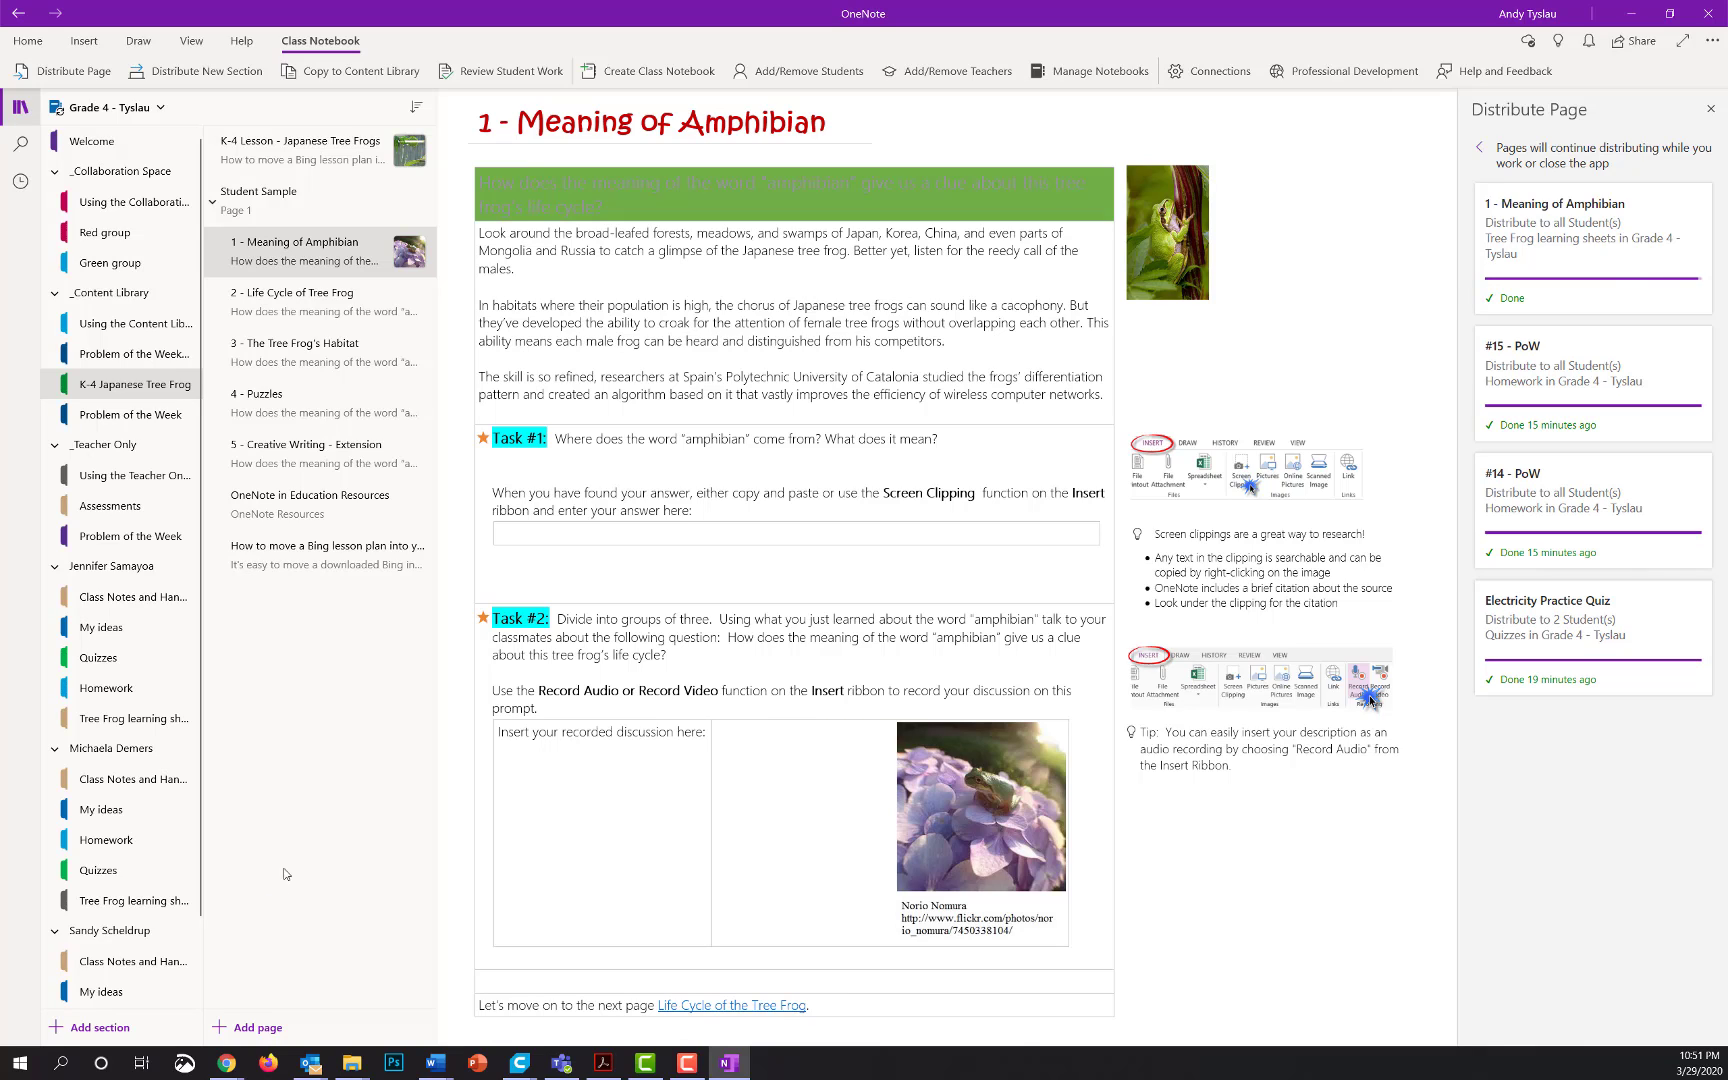
View the "3 - The Tree Frog's Habitat" page and its available page options, leaving the page unedited.
click(236, 366)
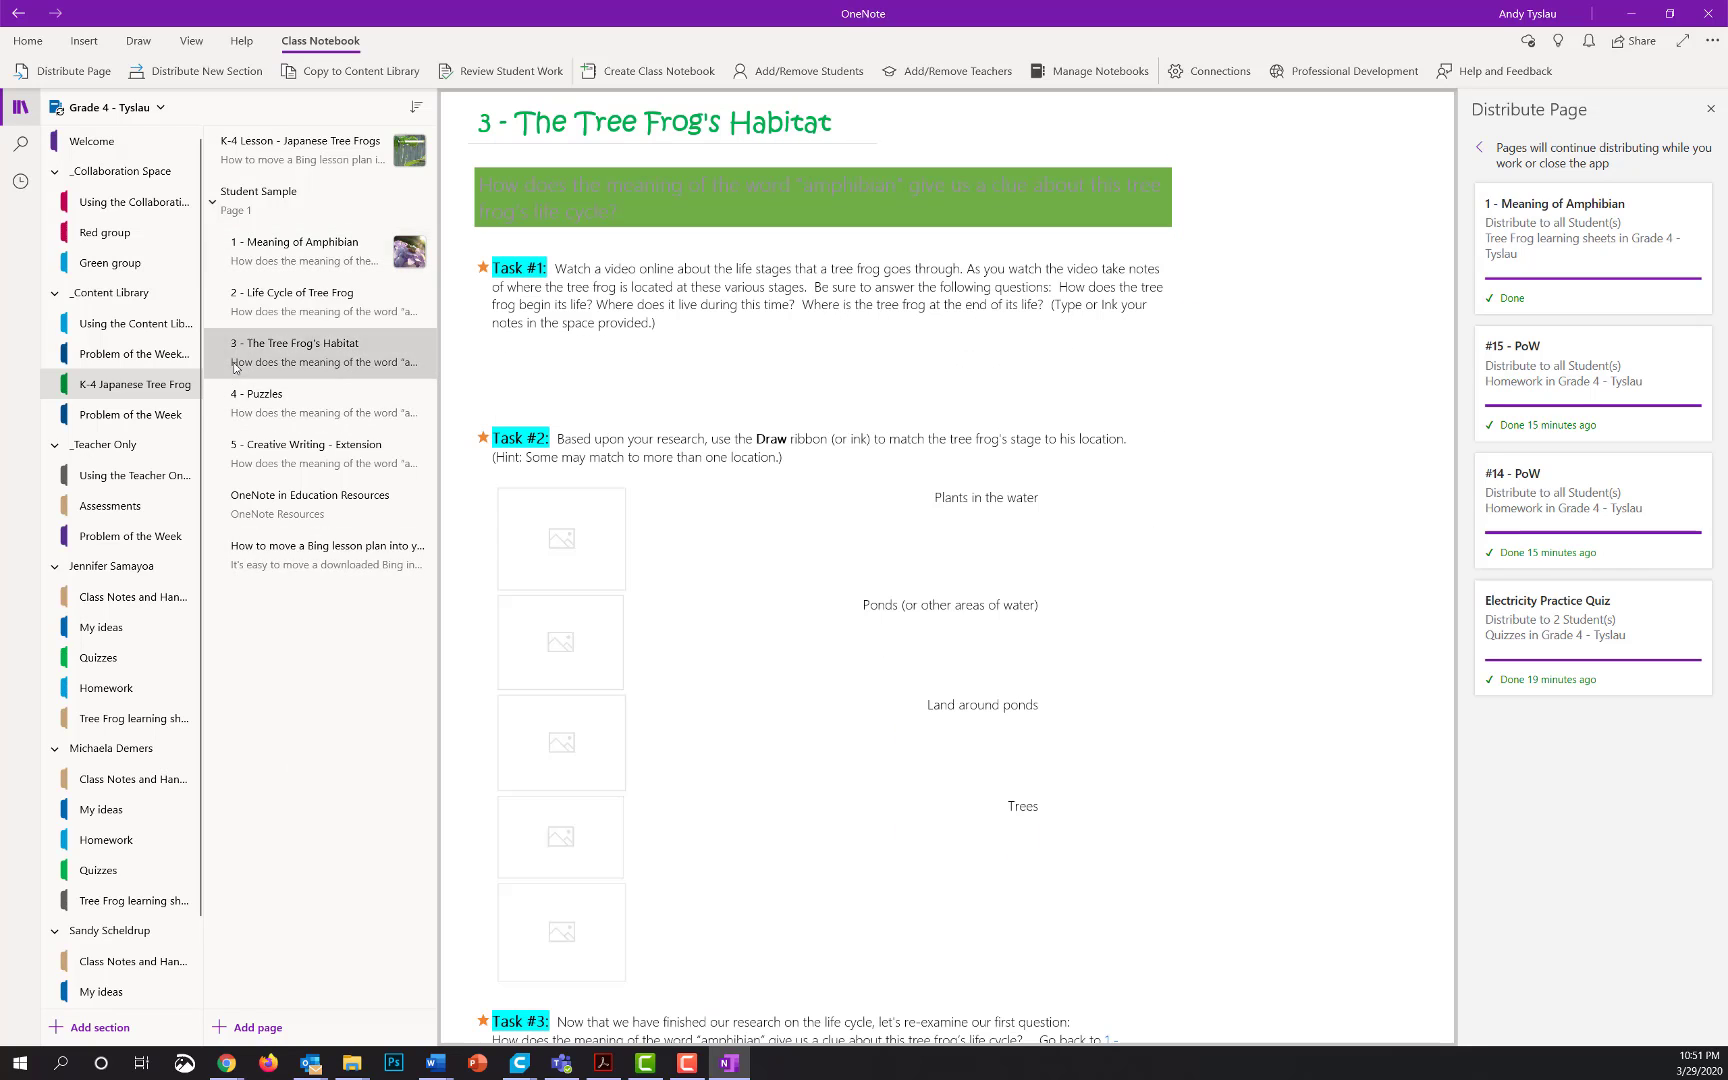
right_click(236, 368)
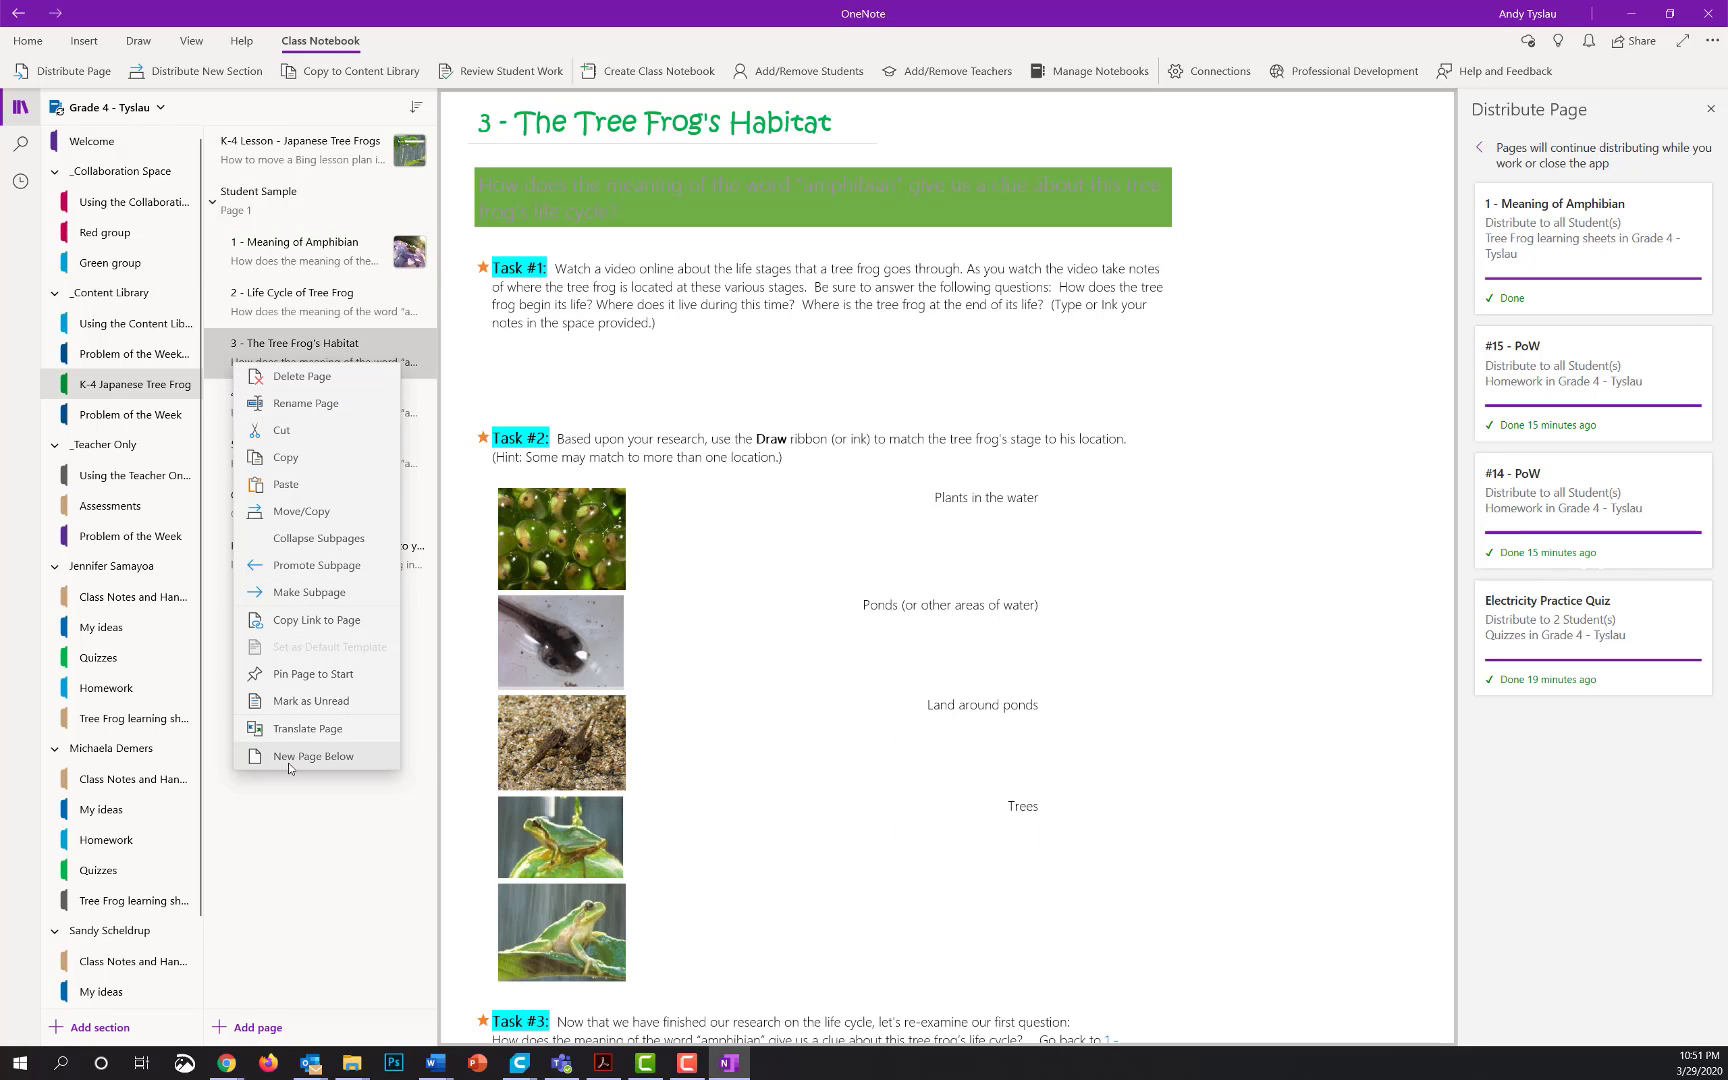
click(378, 837)
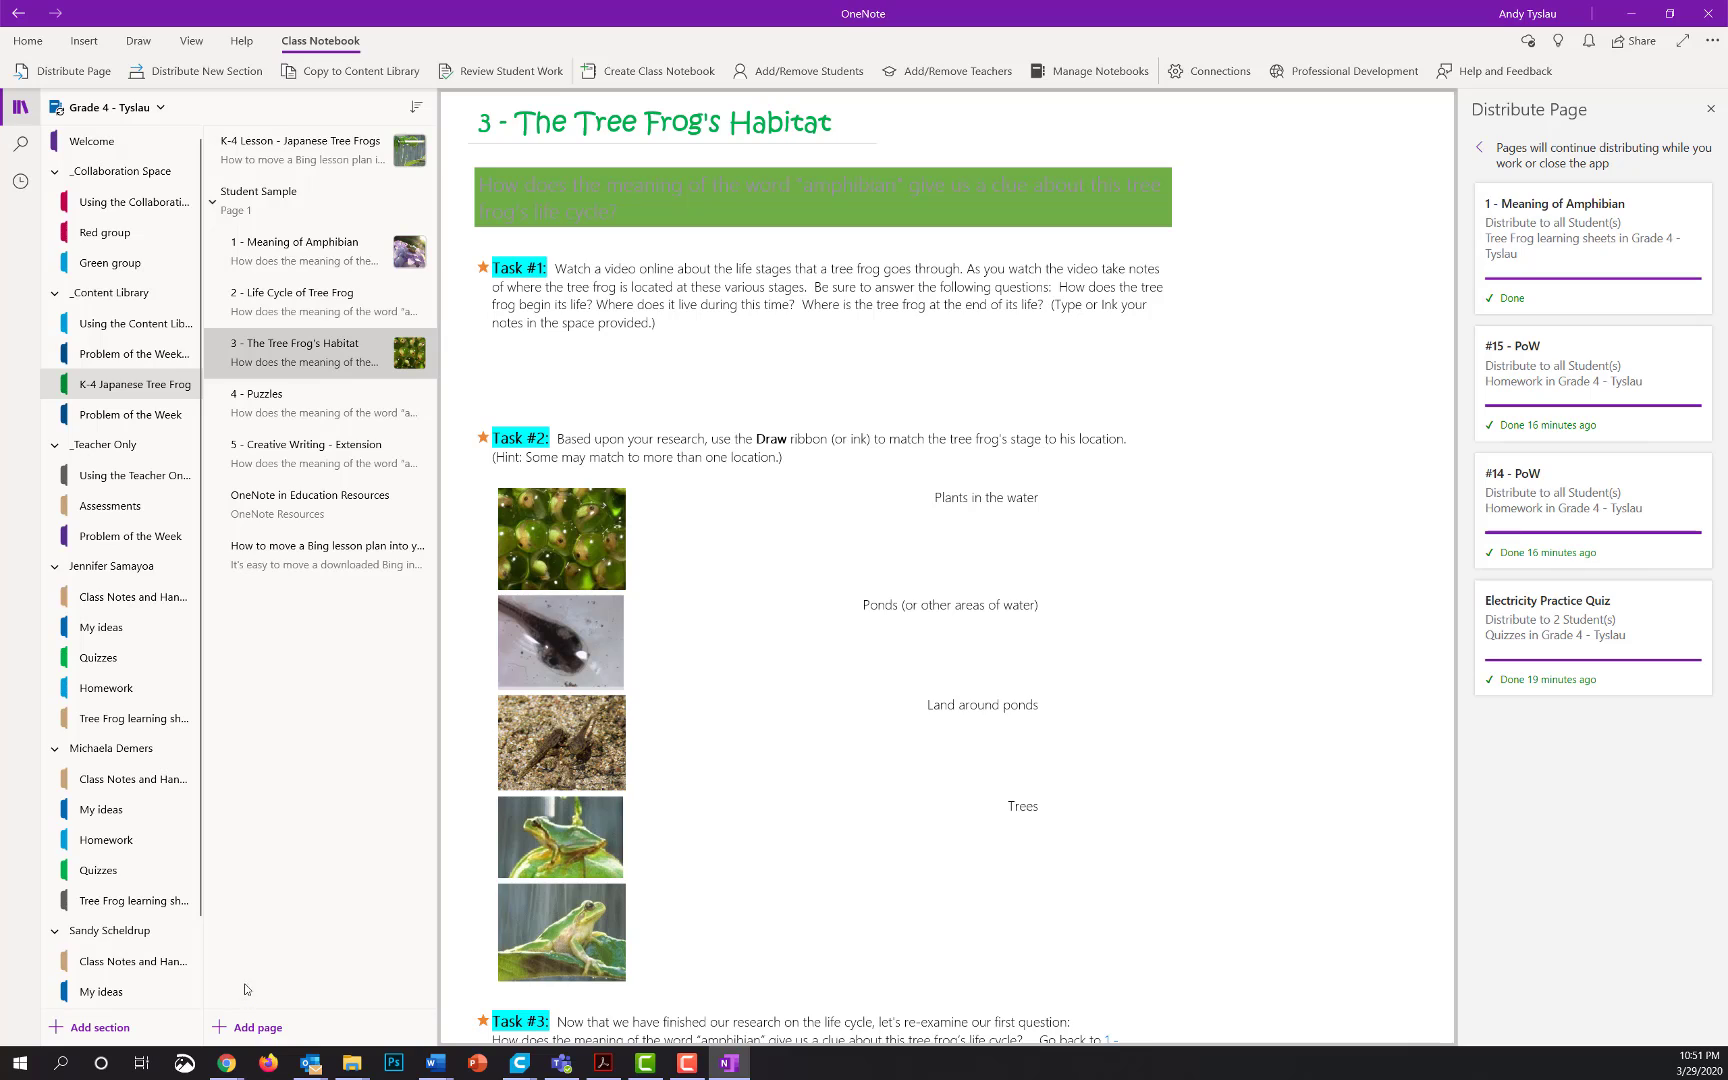